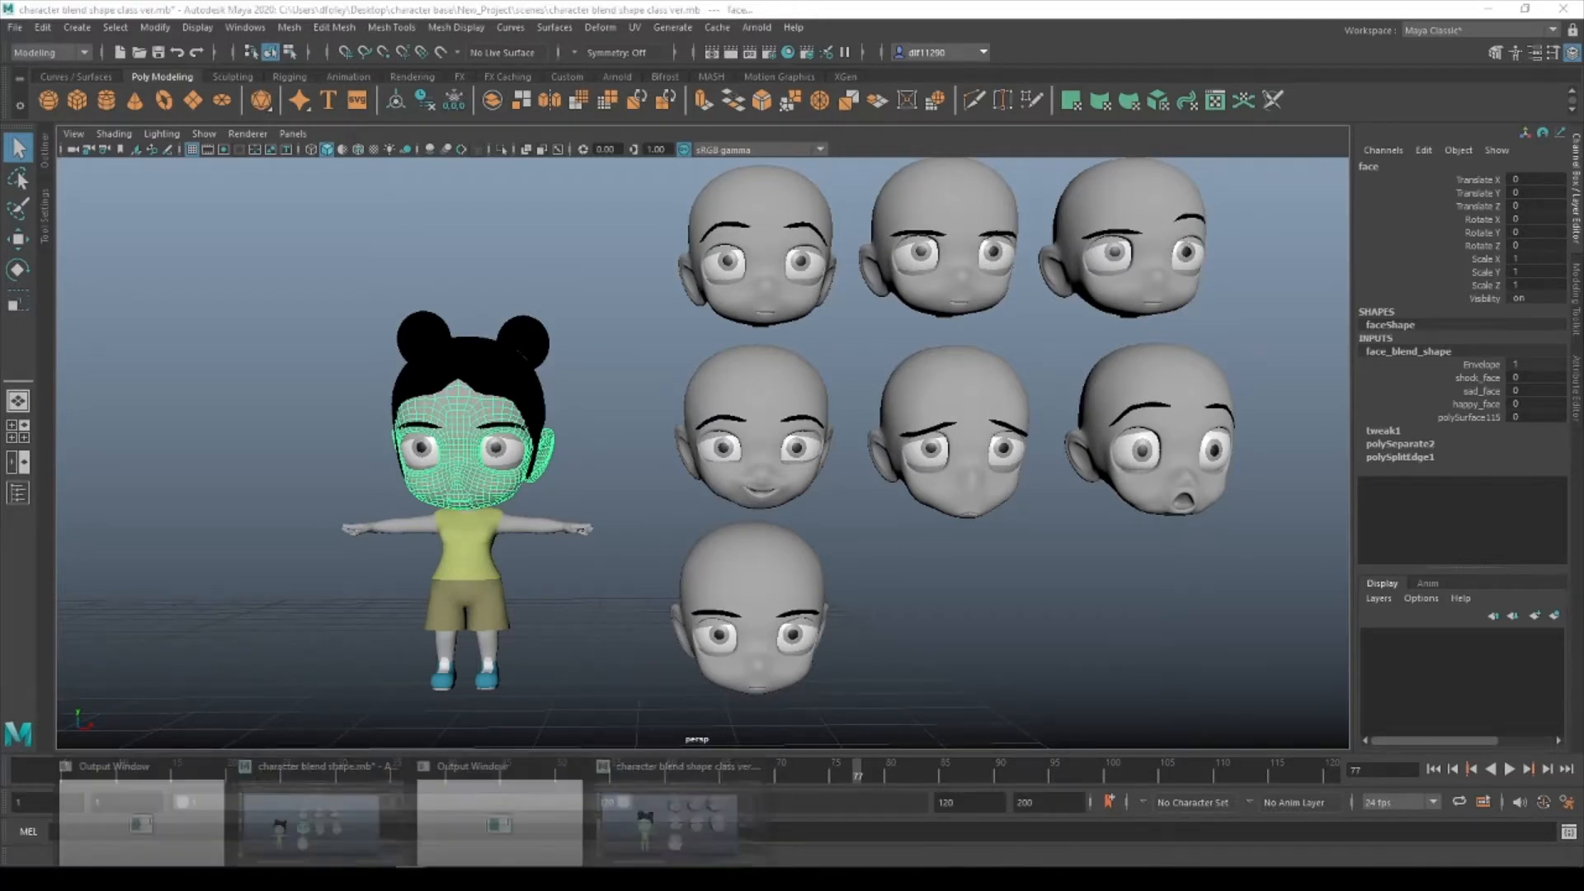
Switch to the character blend shape.mb scene and examine the character and its expression heads from several angles.
click(361, 841)
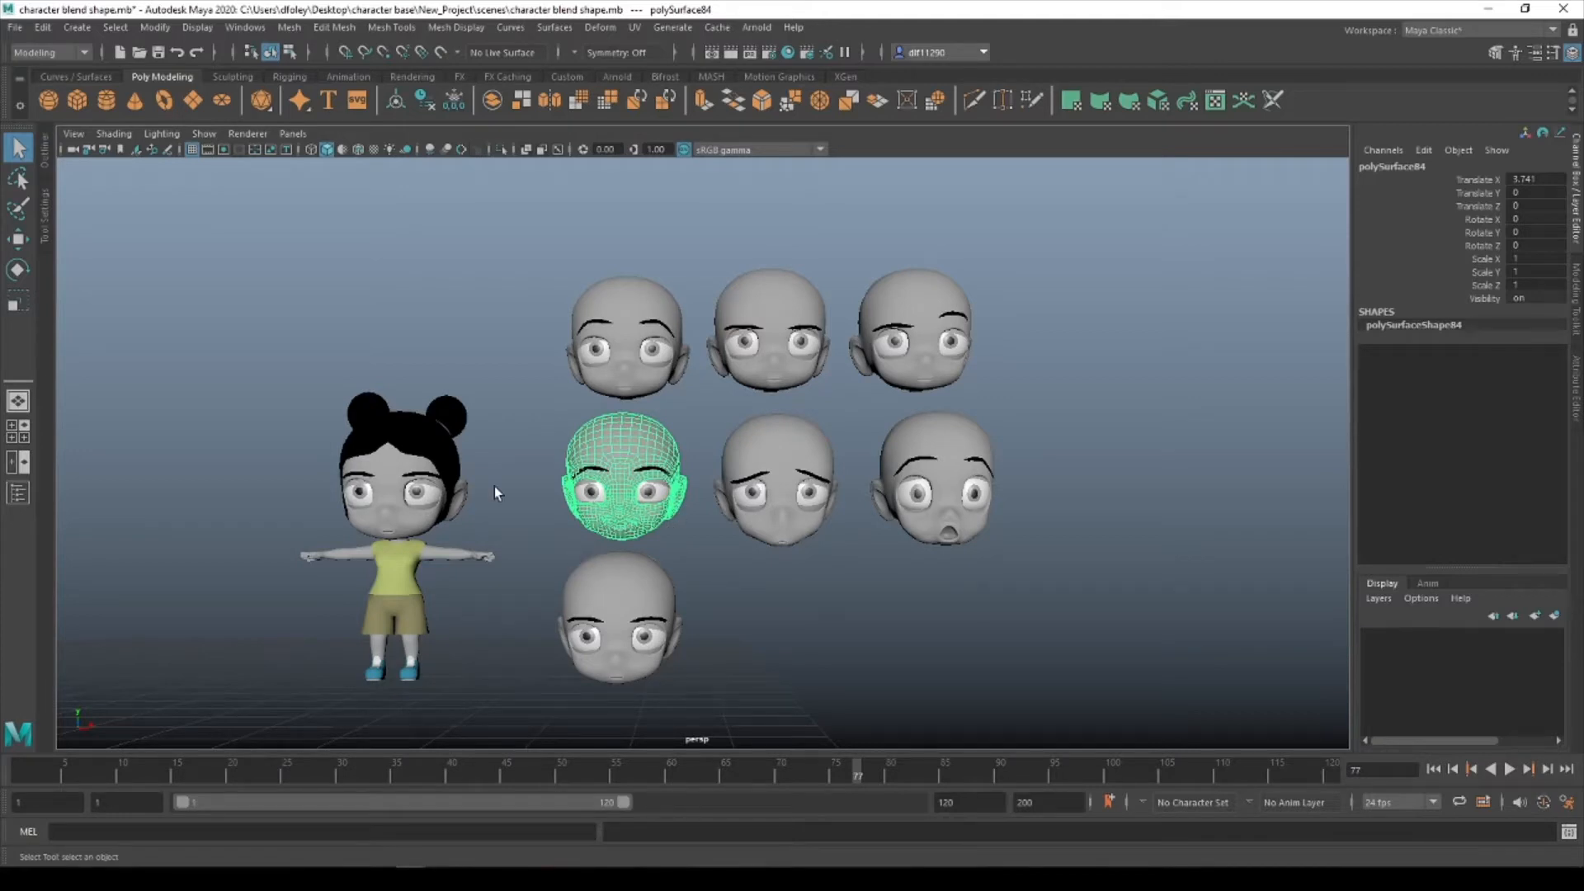
alt+middle_drag(494, 486, 578, 486)
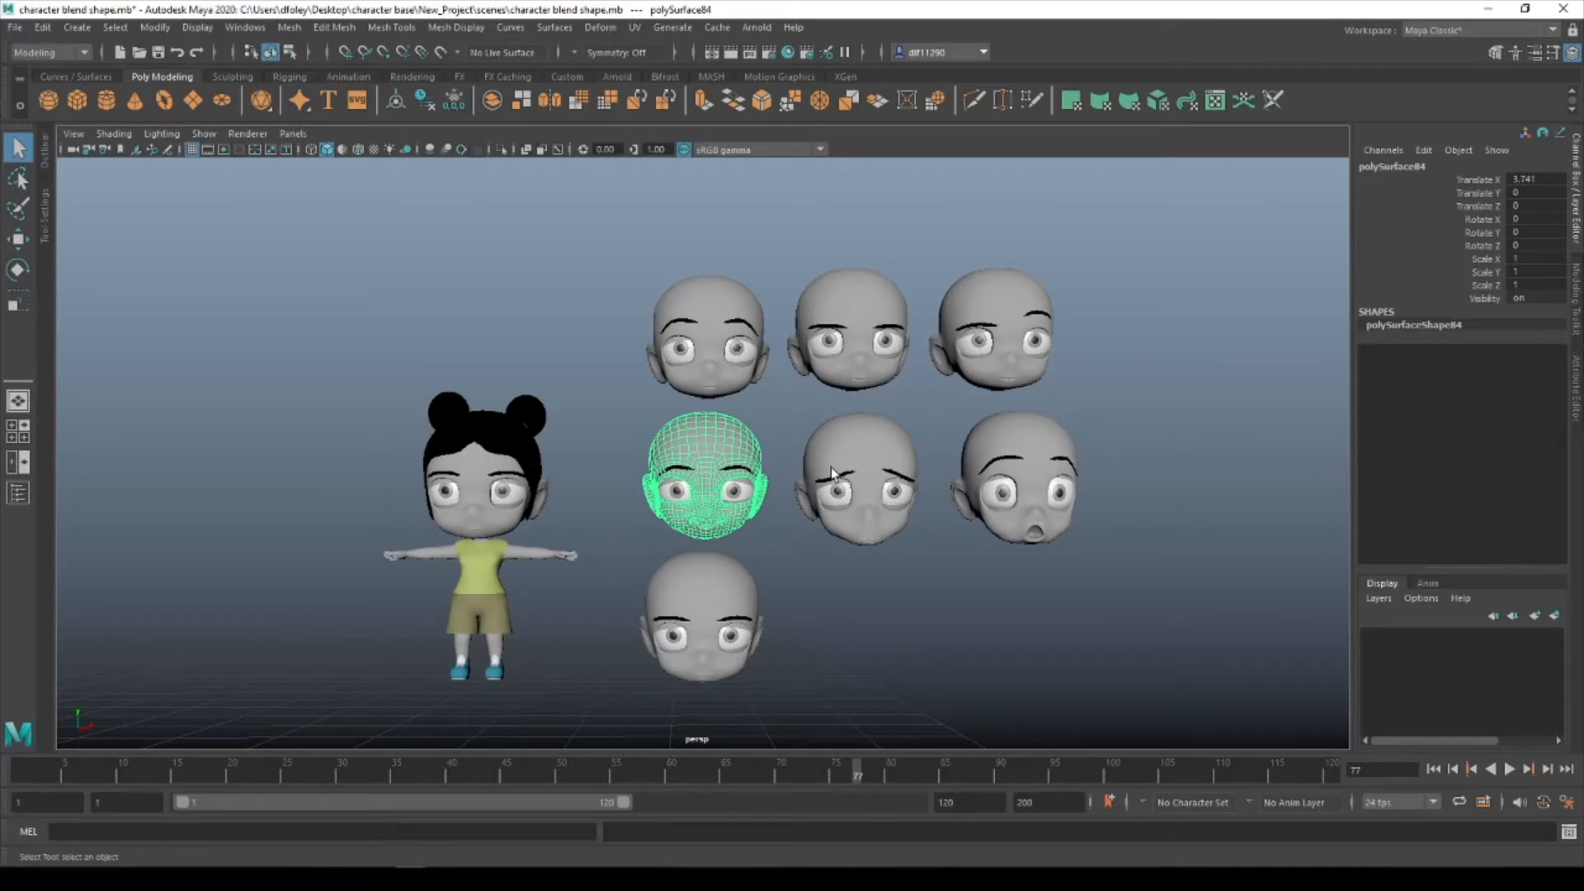
scroll(830, 467, down, 5)
alt+middle_drag(817, 556, 739, 505)
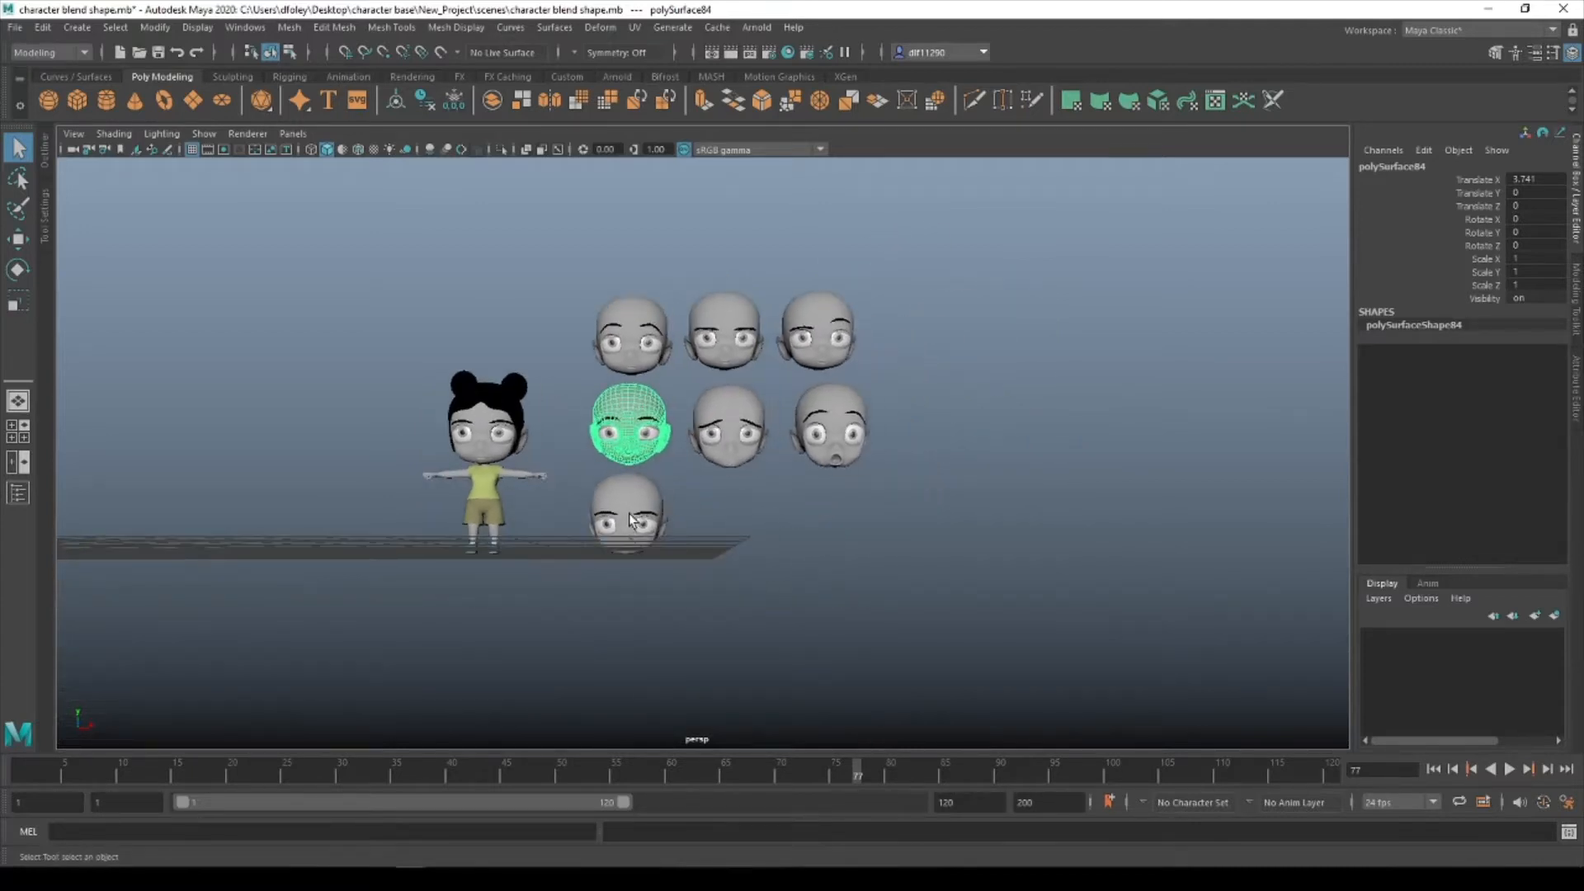
alt+drag(645, 503, 650, 509)
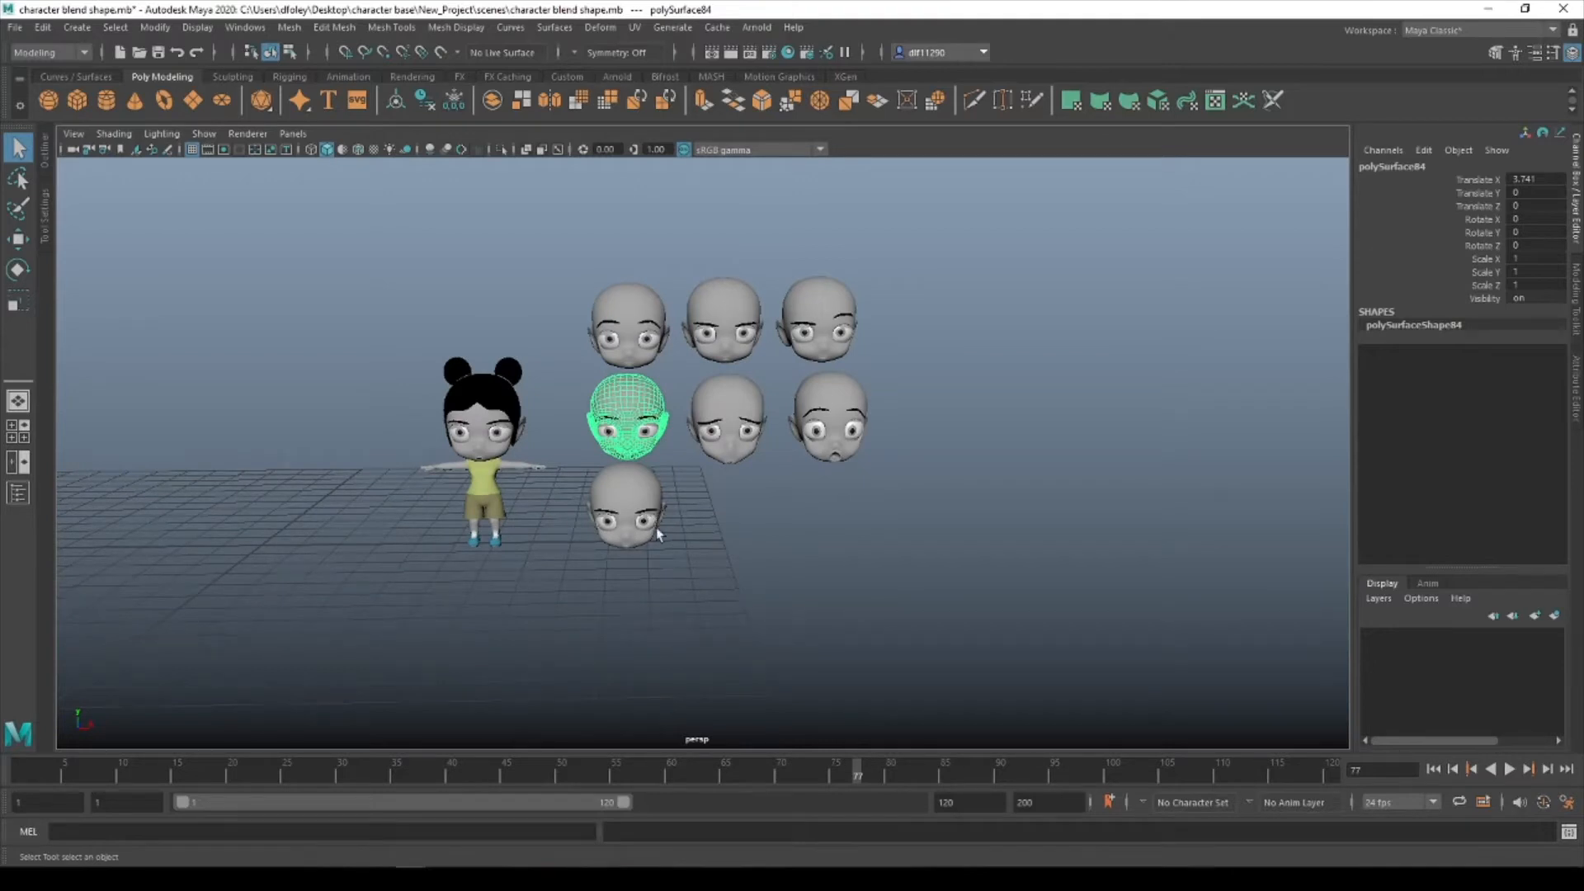
alt+drag(656, 527, 683, 508)
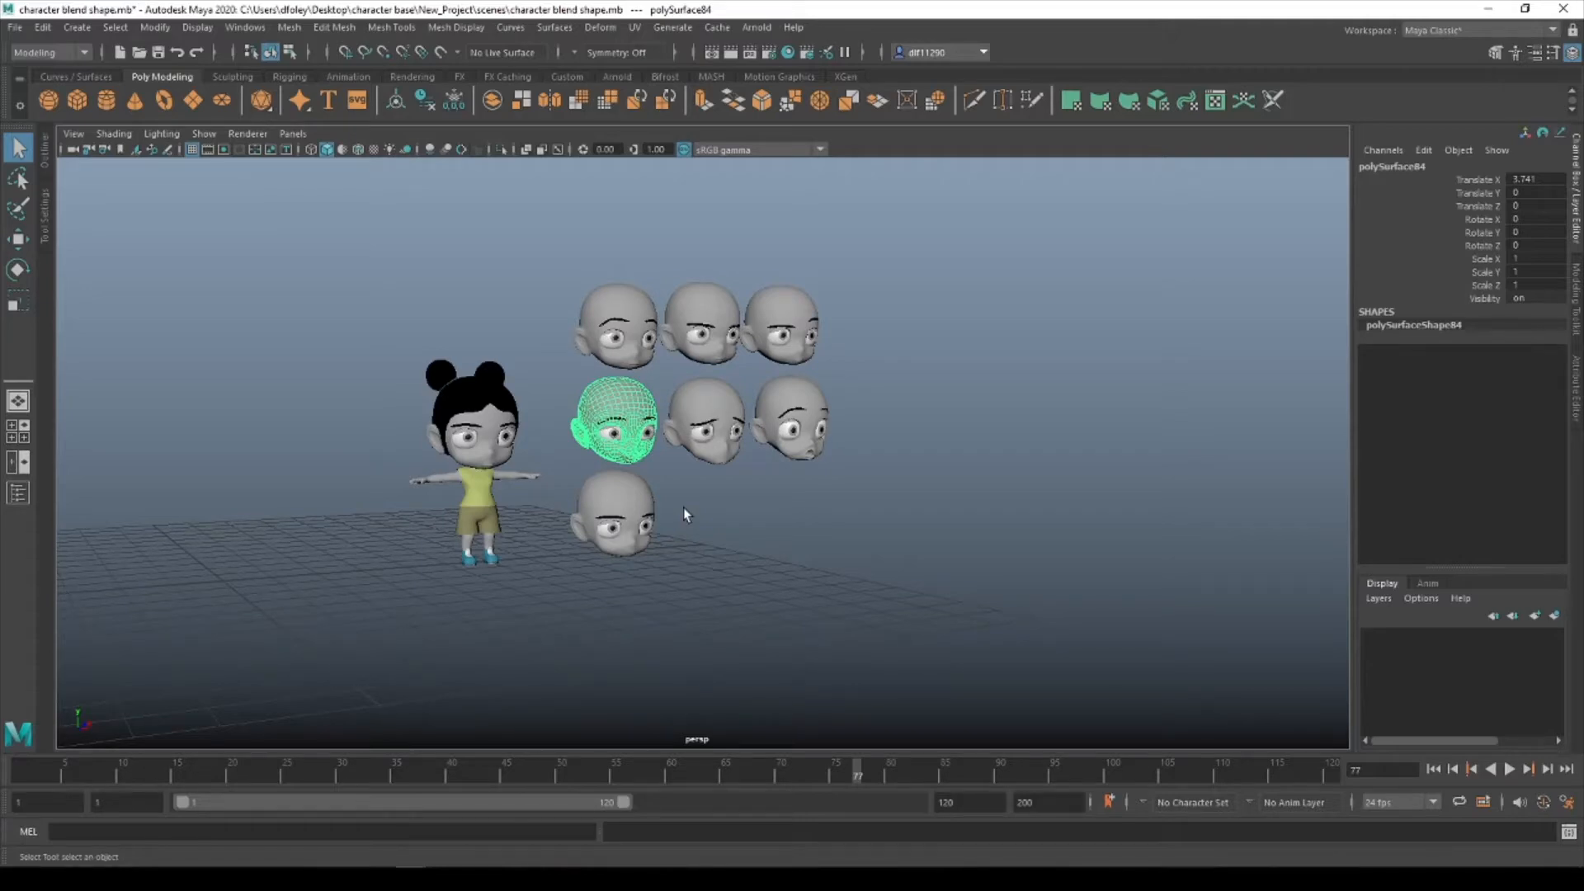
scroll(801, 433, up, 5)
alt+drag(904, 489, 853, 496)
alt+middle_drag(687, 513, 868, 507)
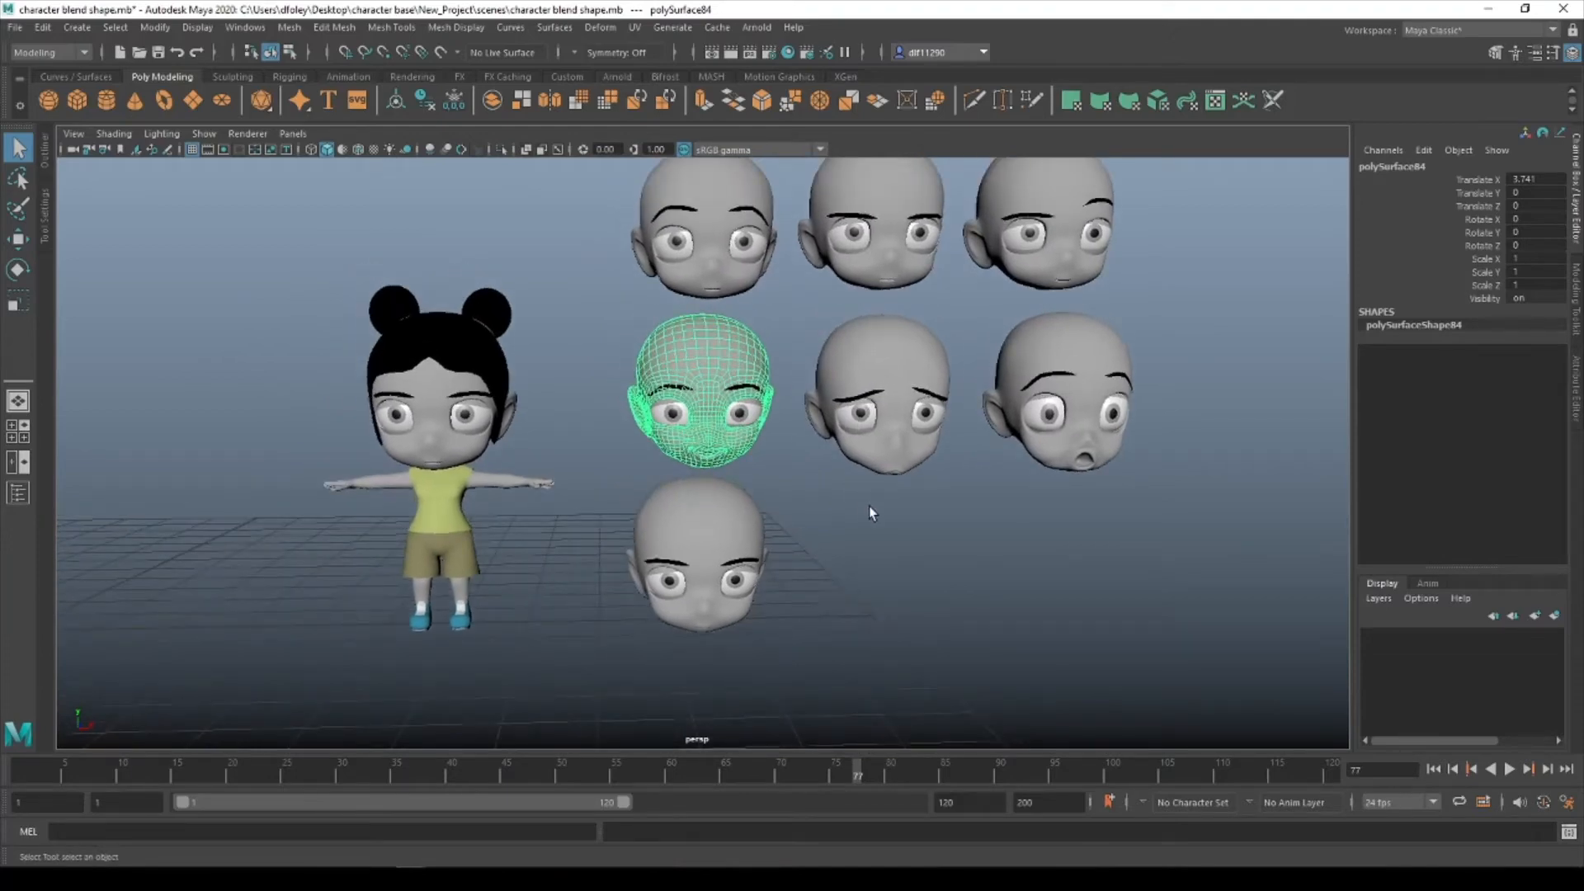
scroll(415, 419, up, 4)
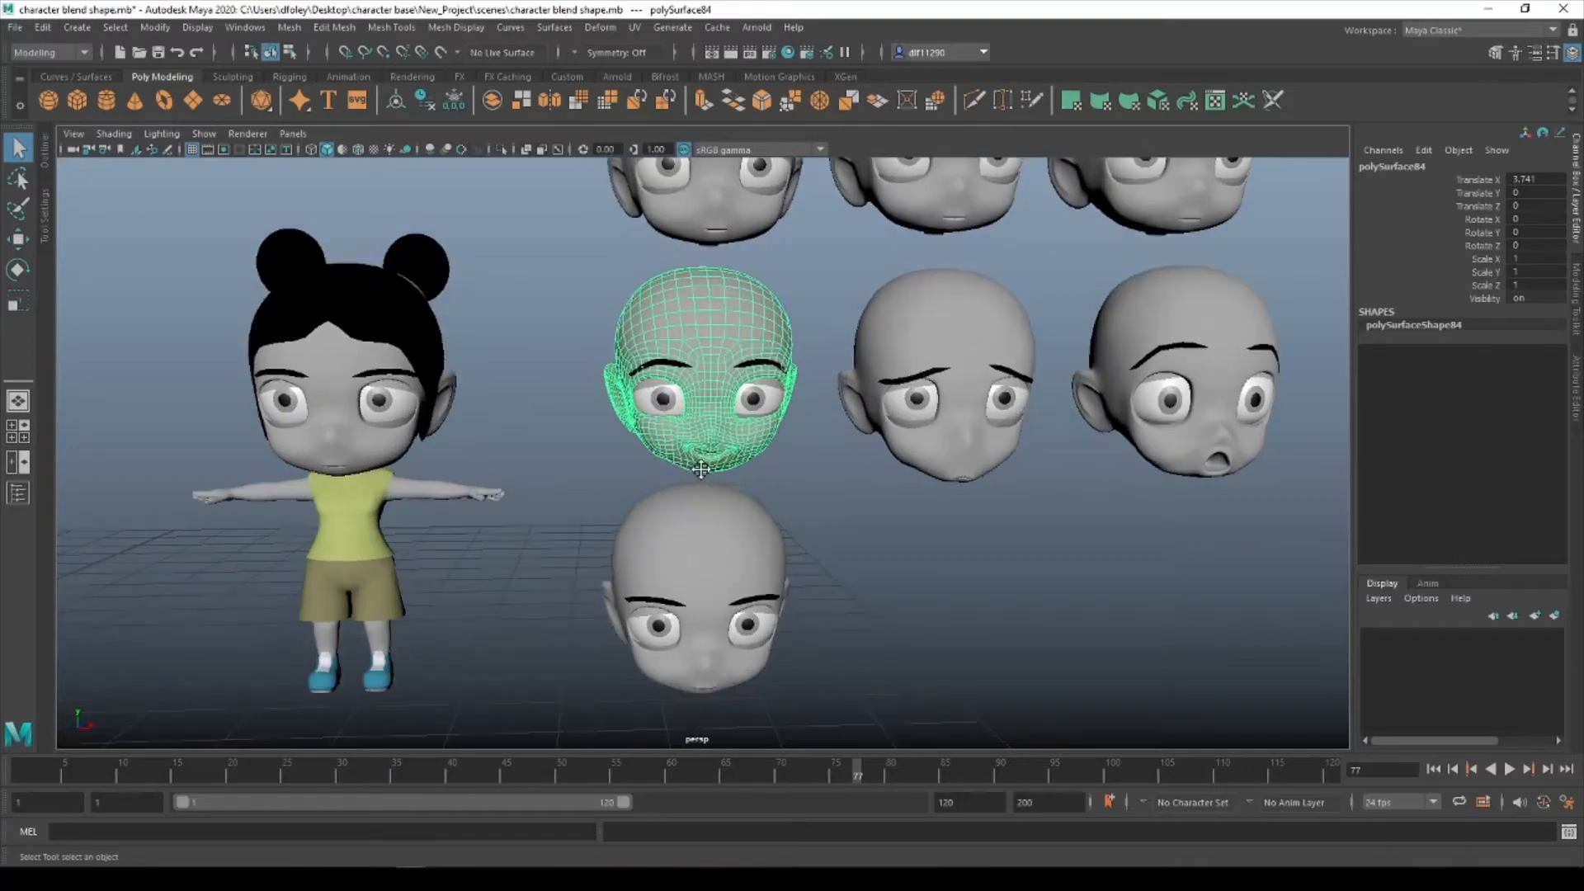
click(415, 419)
key(ctrl+z)
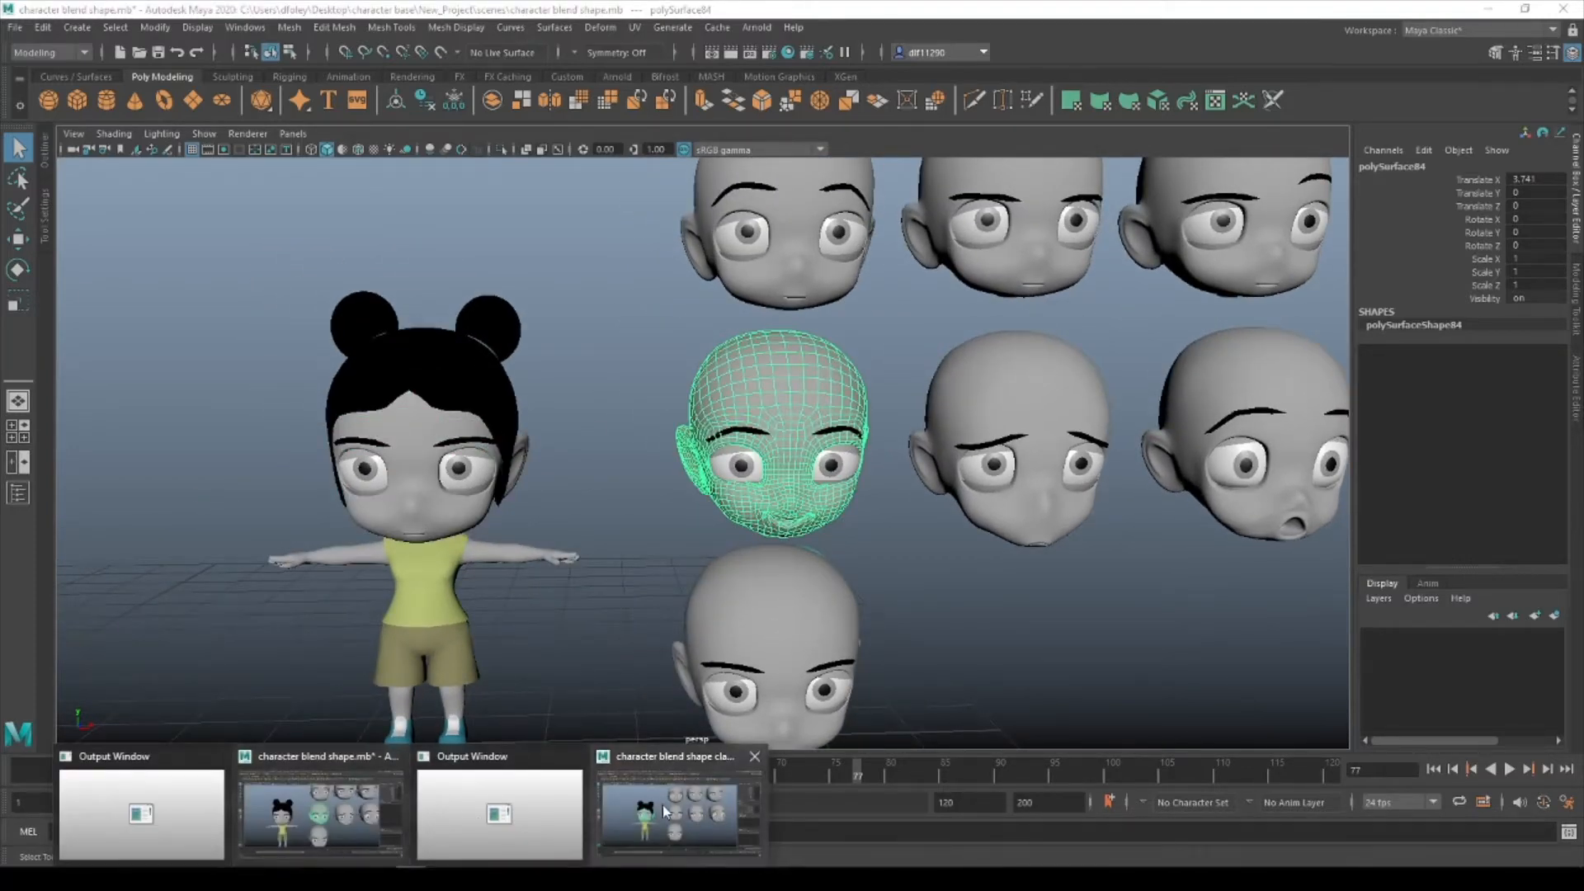
Switch to the character blend shape class ver scene and inspect the happy head's name and the character face's face_blend_shape targets.
click(662, 806)
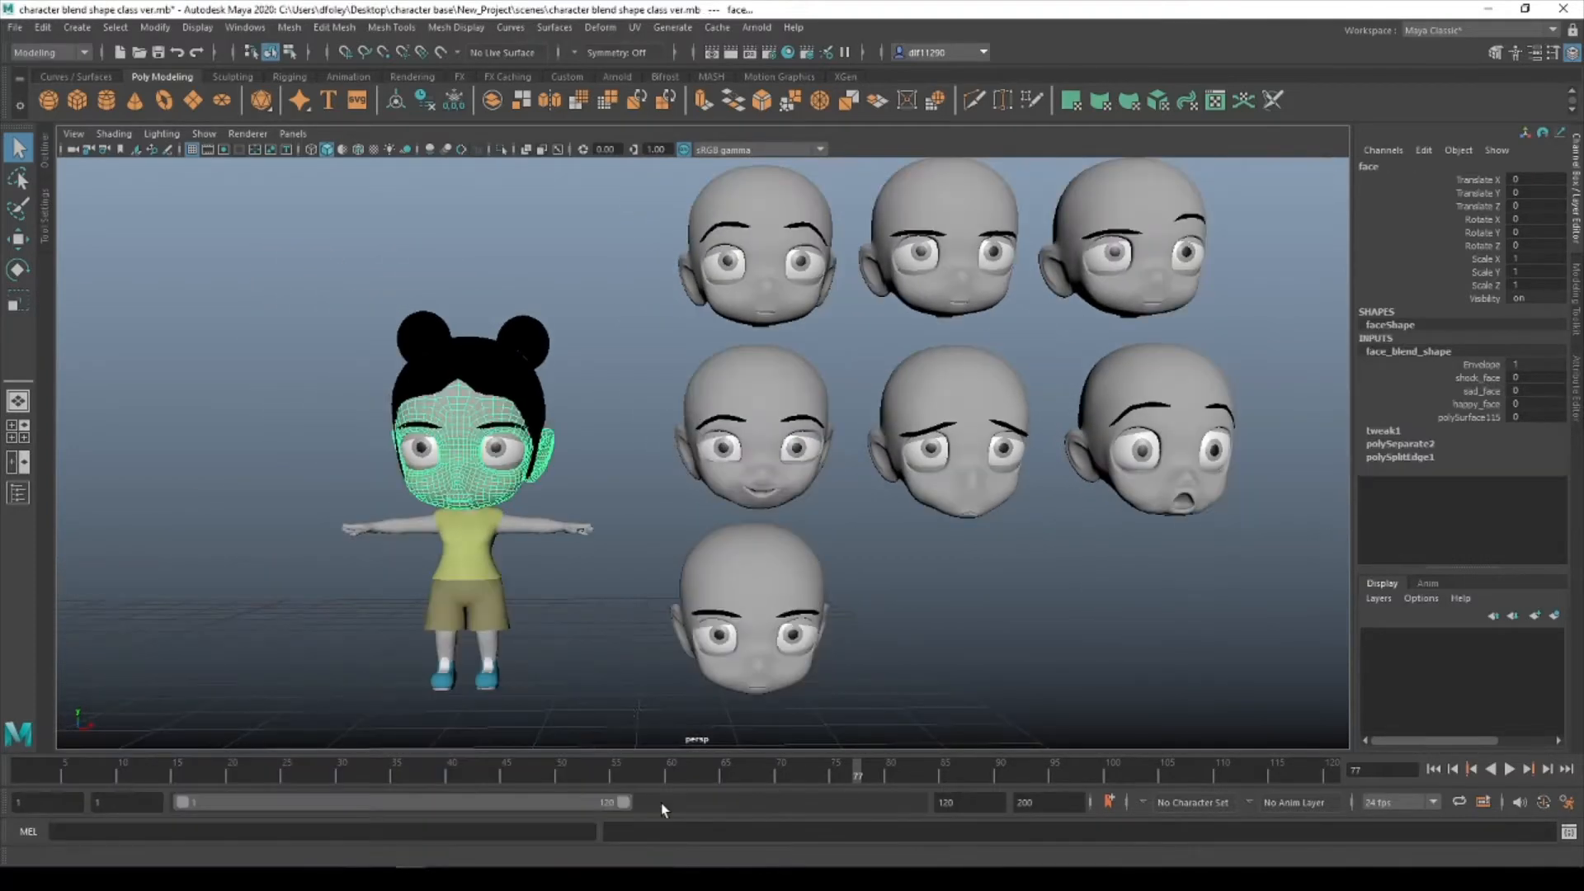
double_click(1504, 378)
click(753, 384)
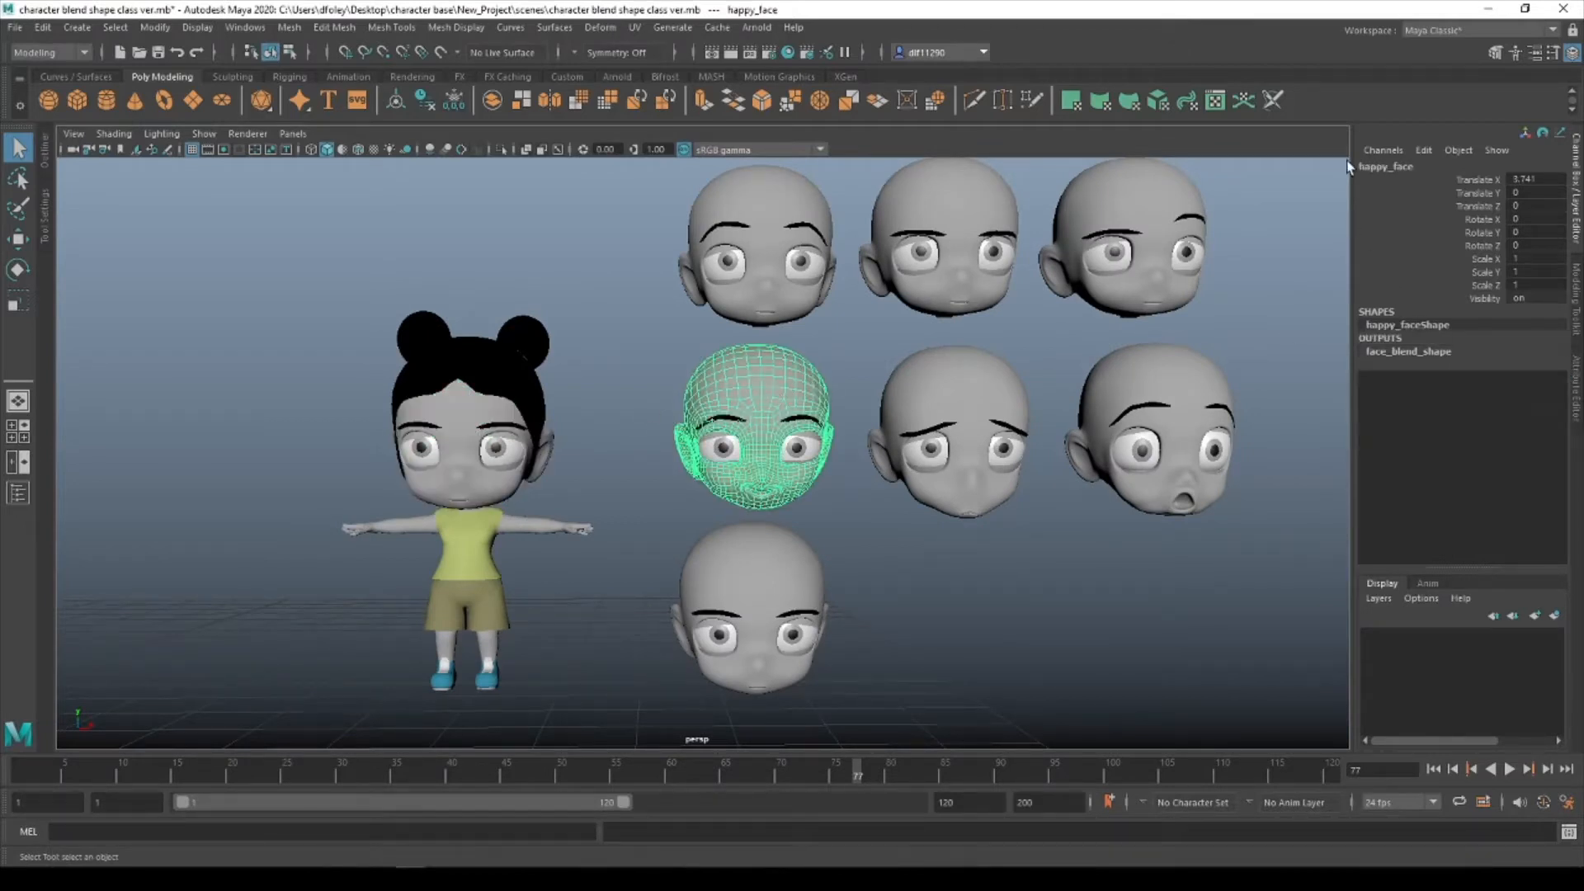
click(463, 432)
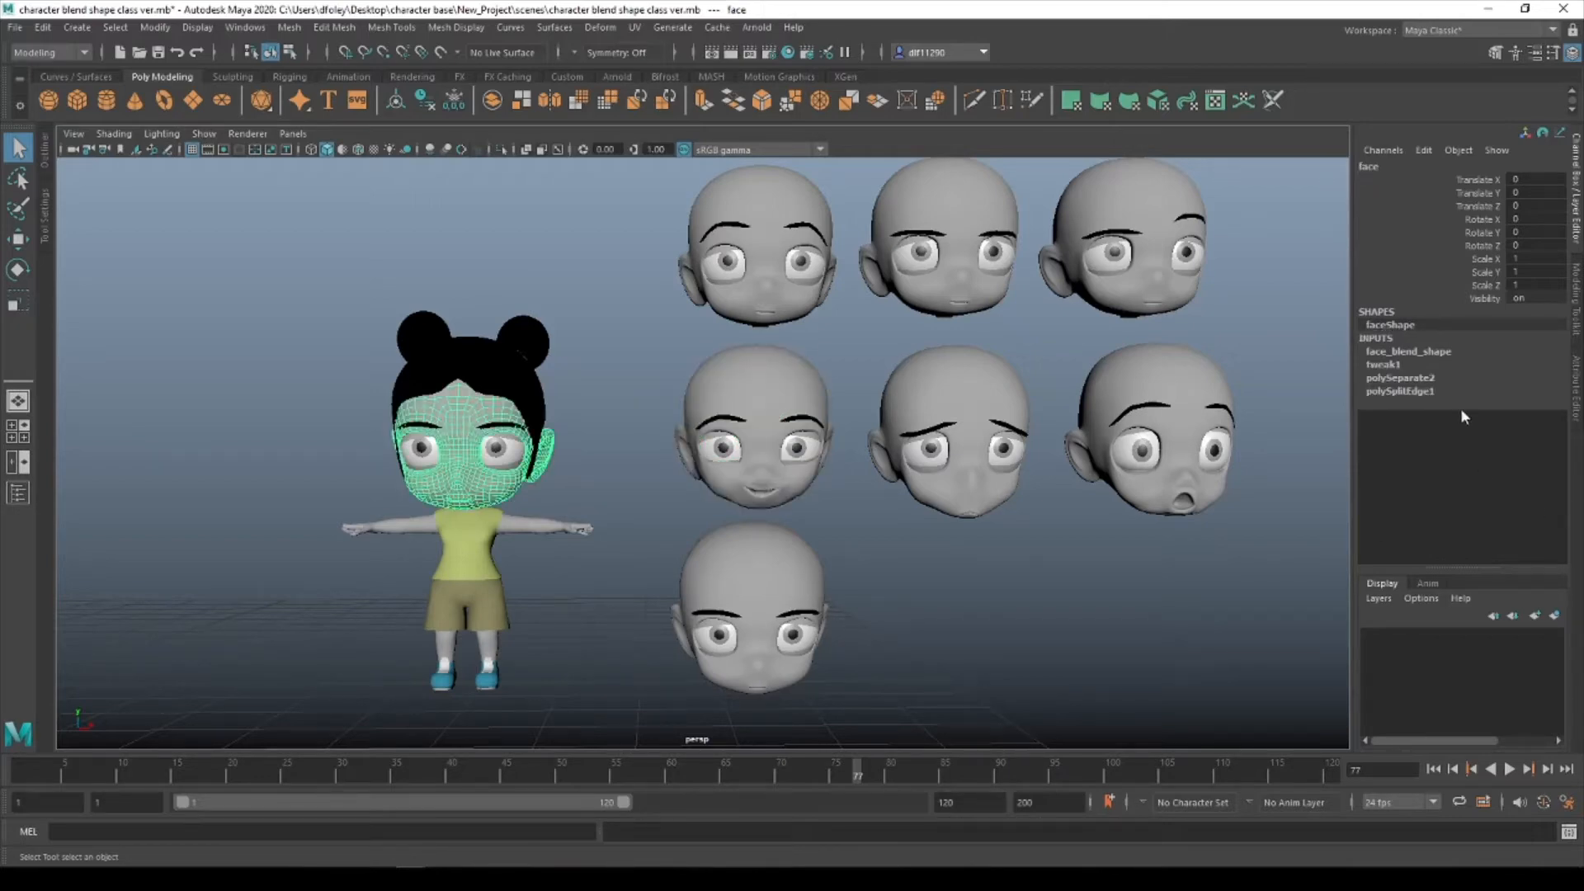
double_click(1430, 353)
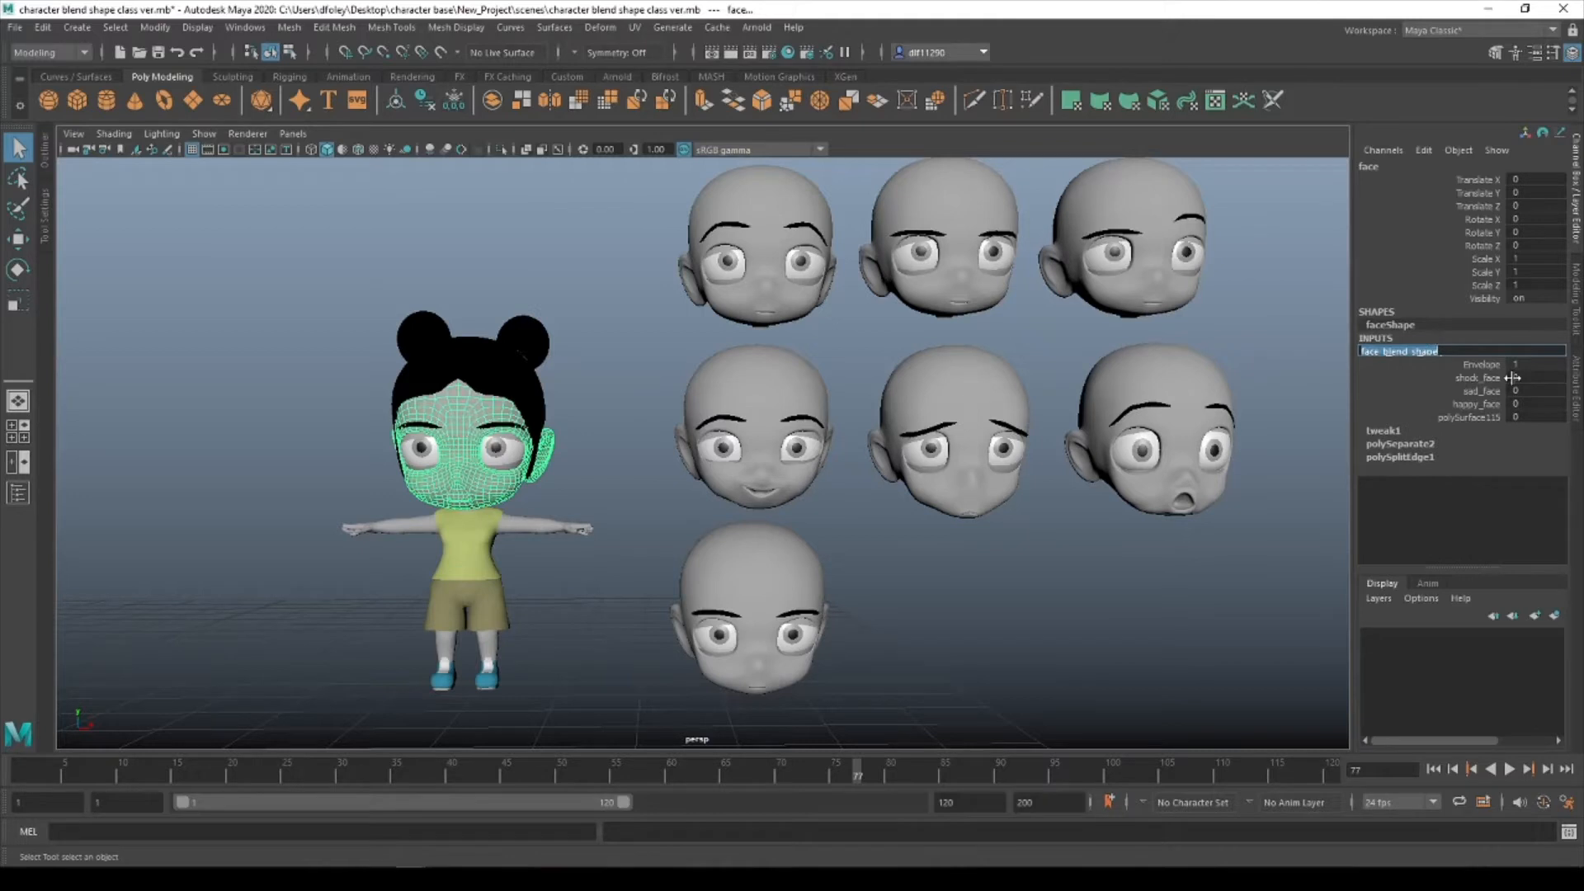
key(Return)
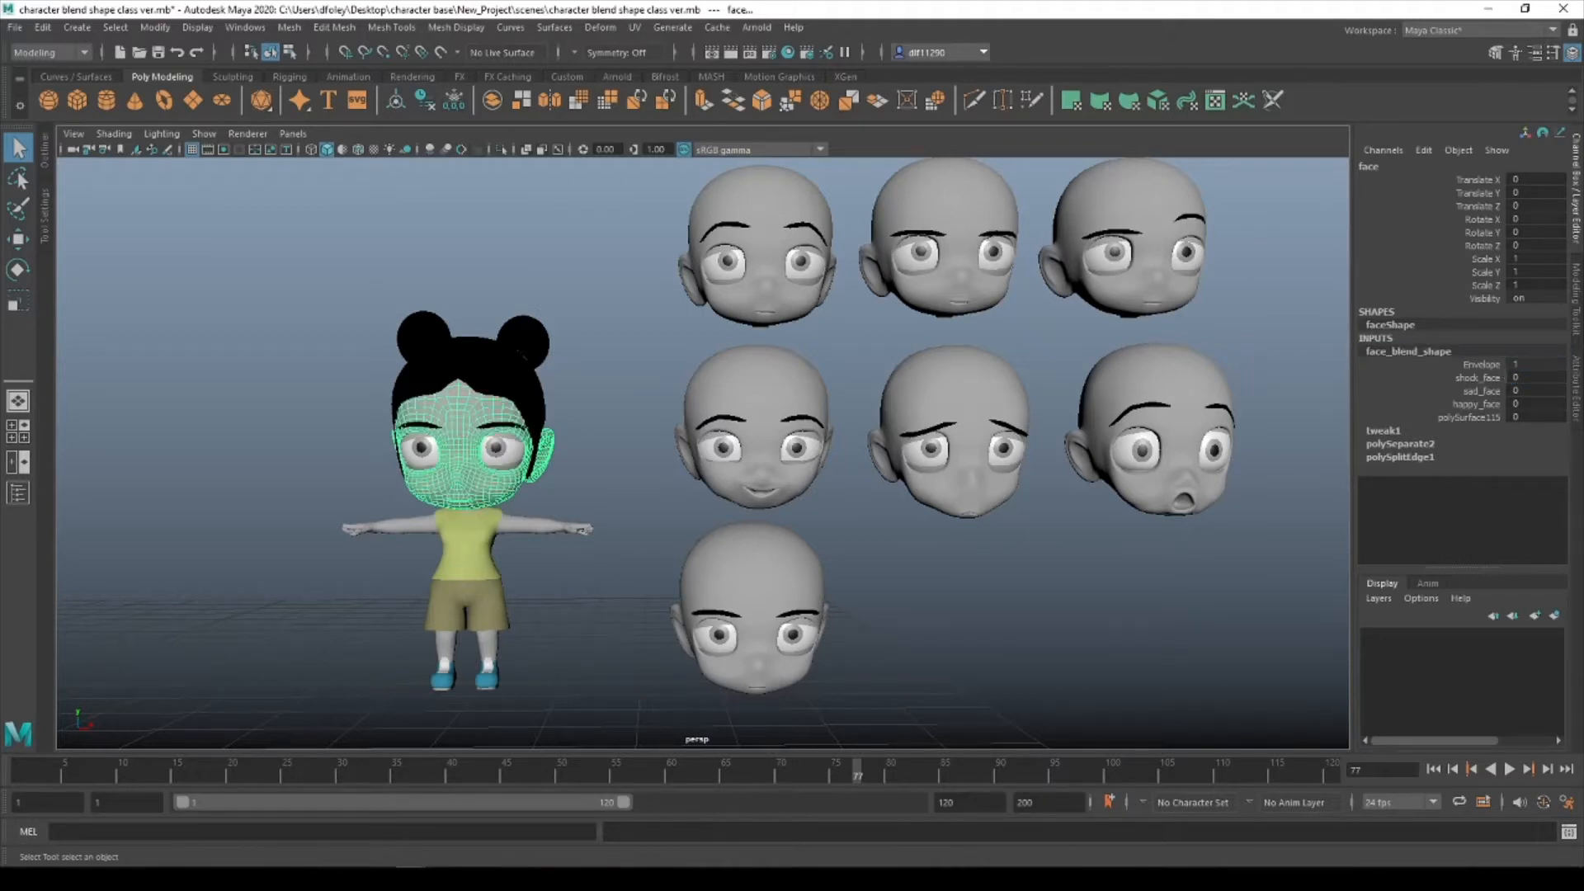
key(ctrl+z)
key(ctrl+z)
Check the name of the head in the lowest row, then the happy head's face_blend_shape output channels.
click(800, 625)
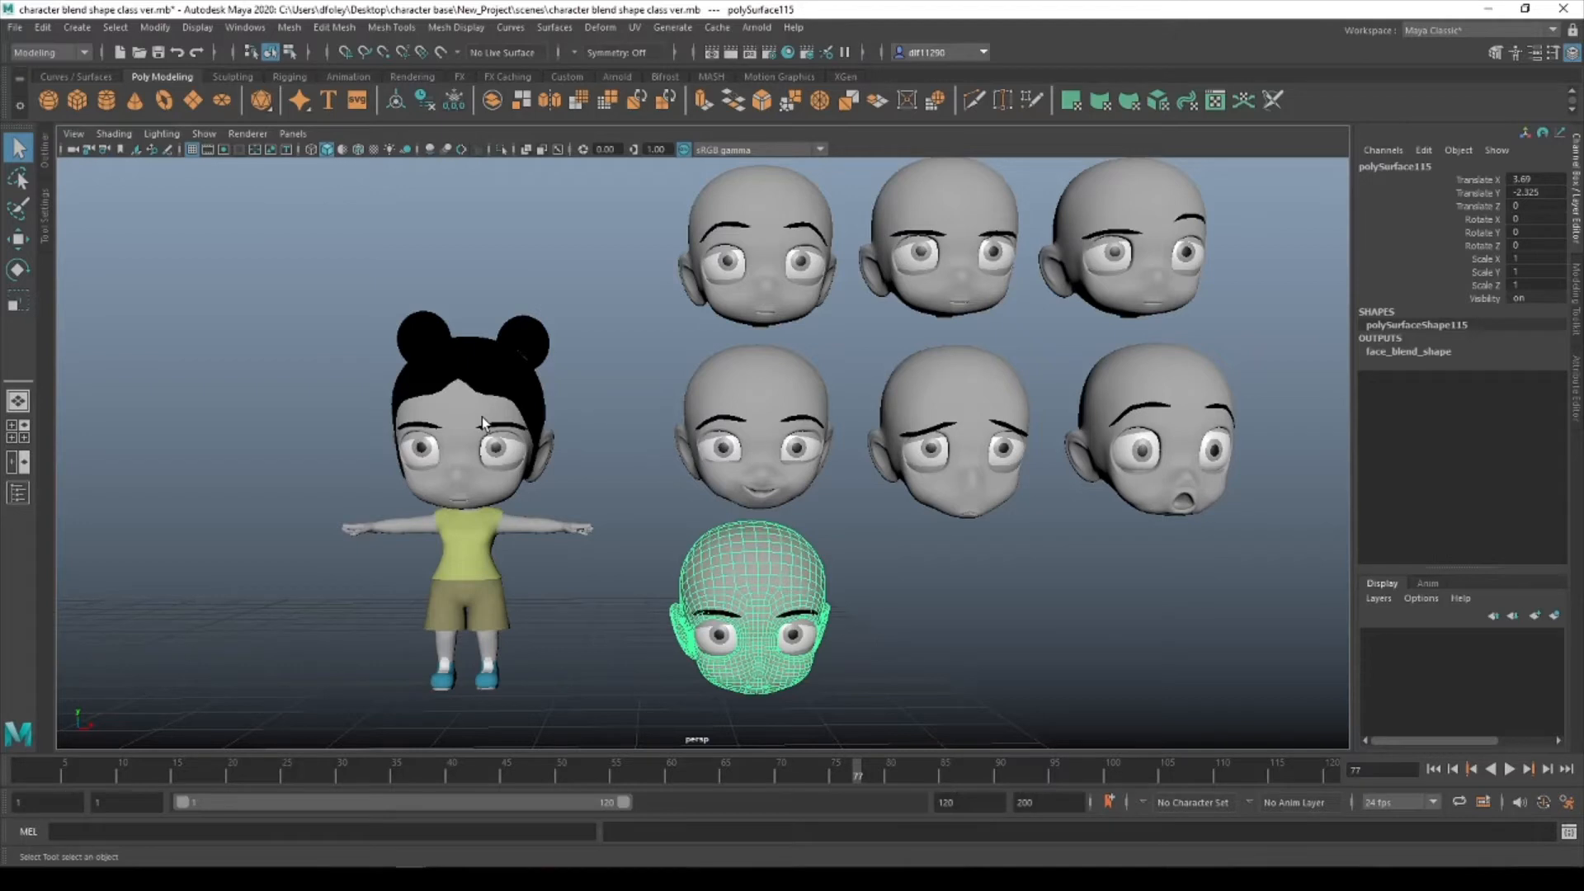
click(770, 376)
click(1450, 353)
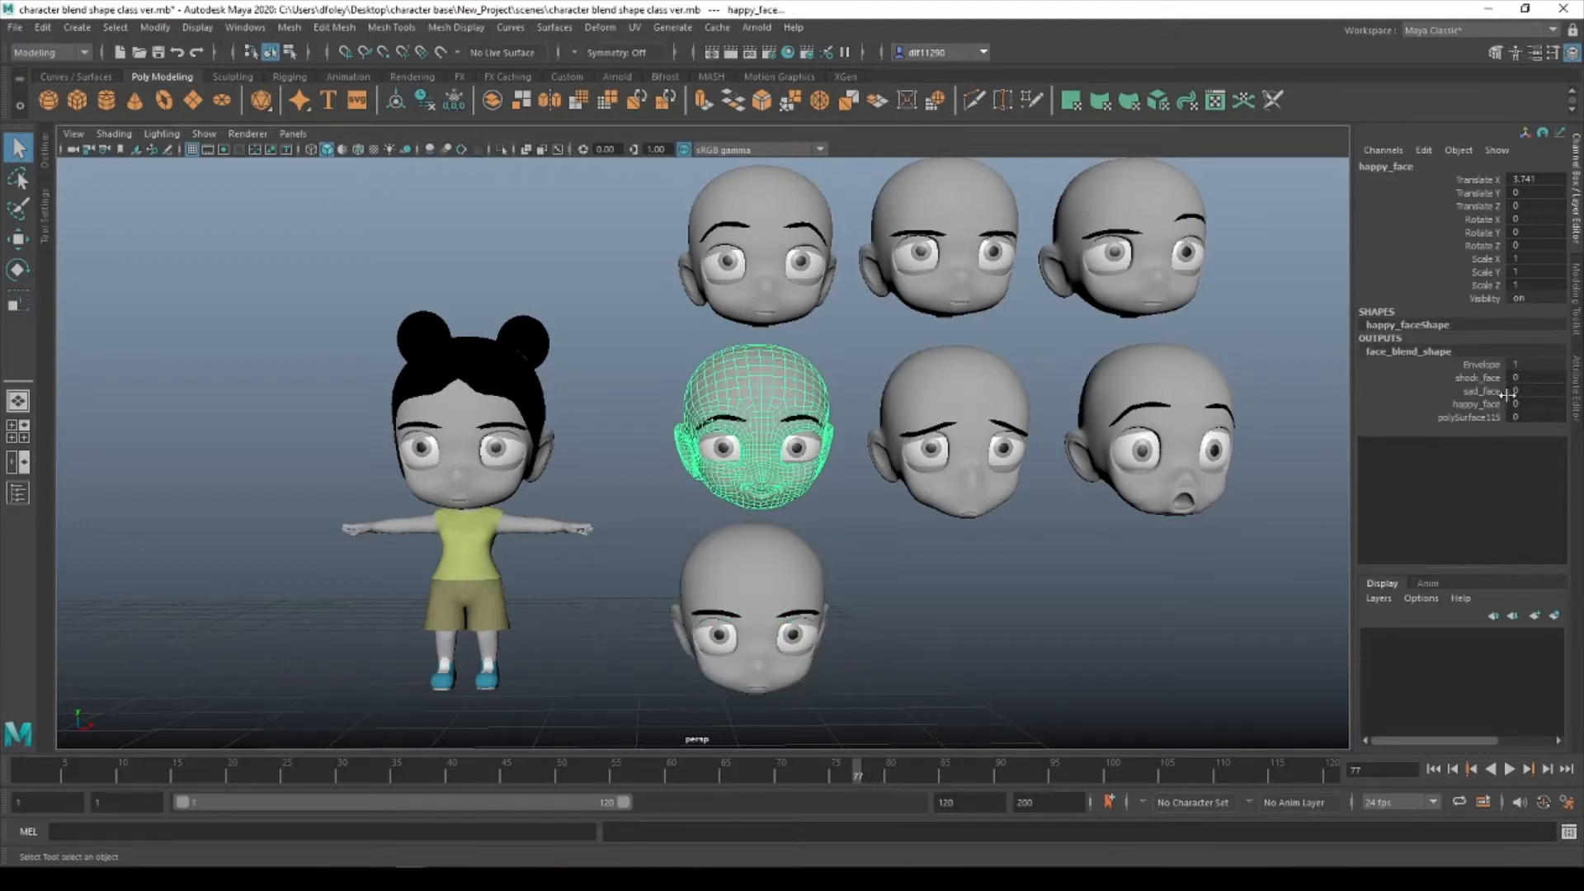
drag(1510, 377, 1479, 393)
mouse_move(631, 846)
Return to the character blend shape.mb scene and rename the smiling head mesh to Happy.
click(373, 821)
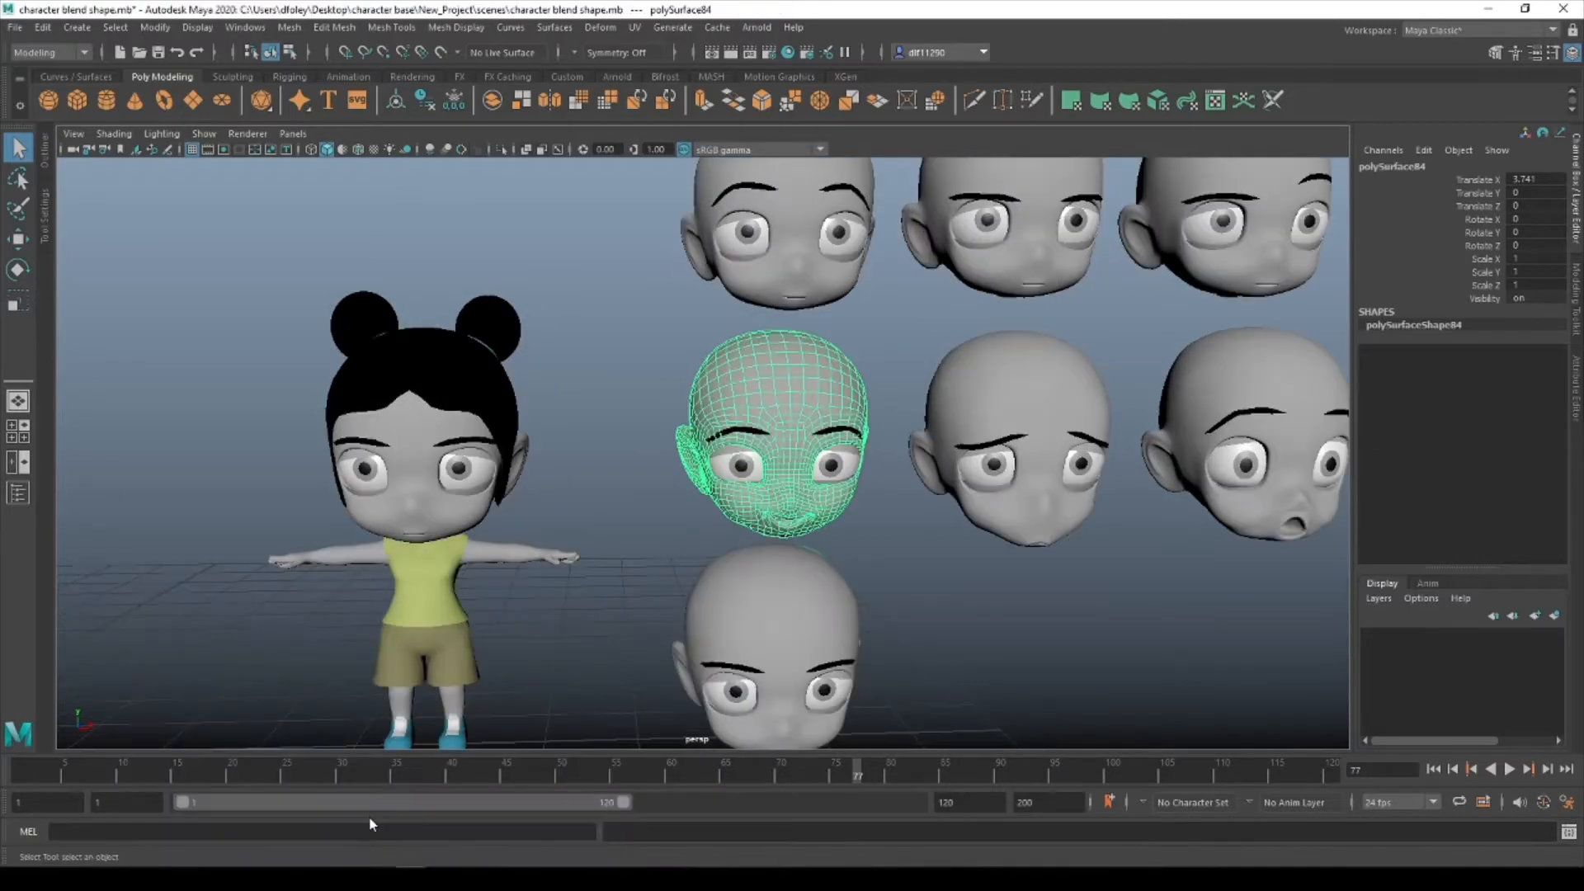
alt+drag(528, 627, 594, 573)
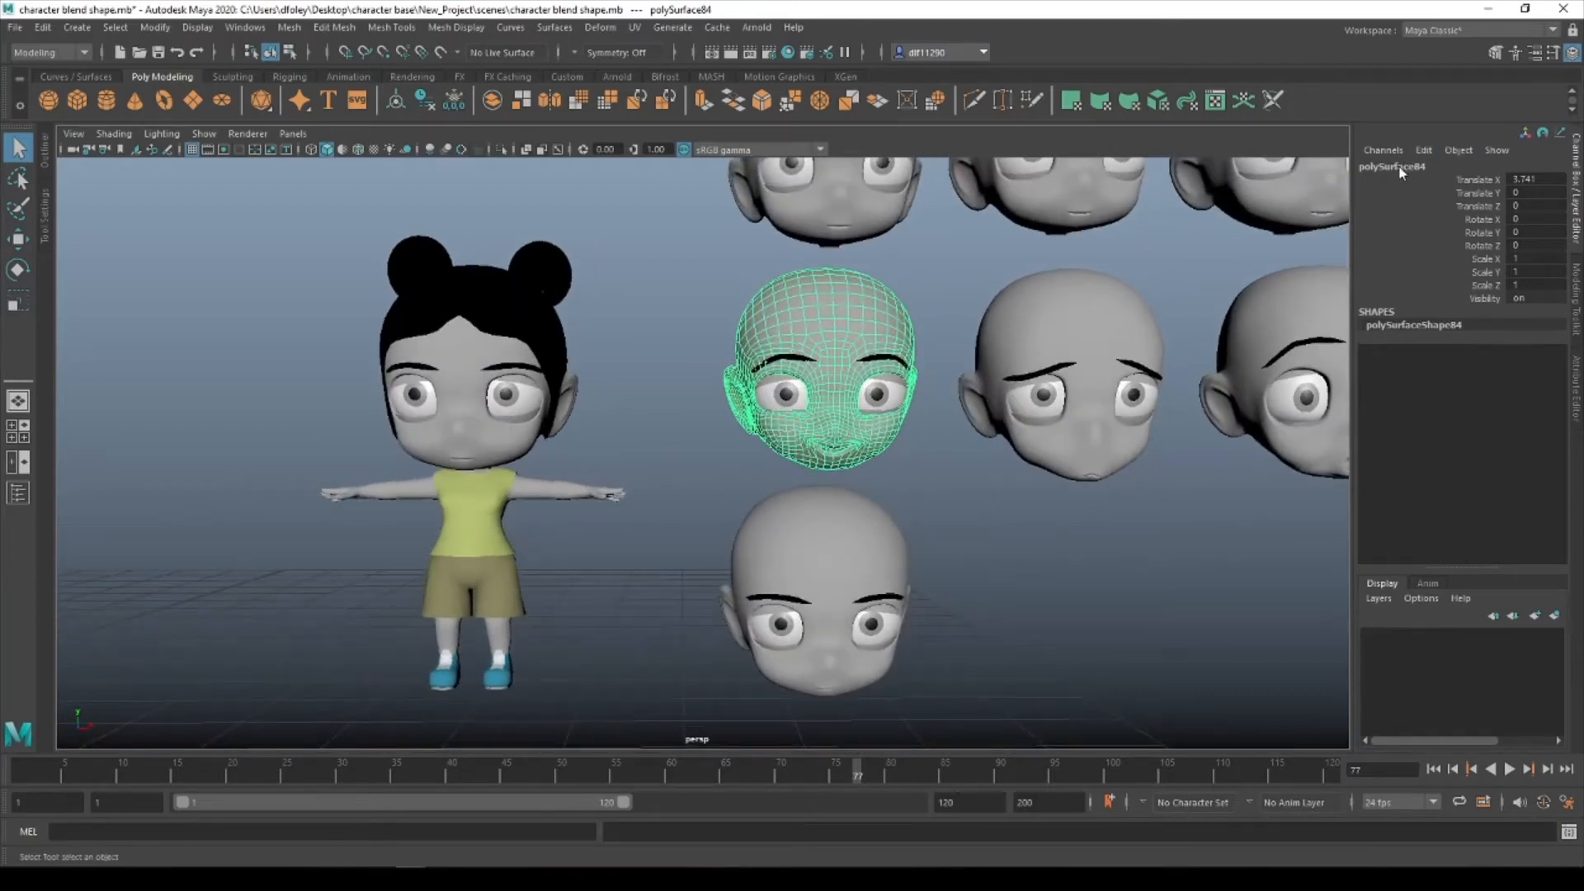
alt+middle_drag(1004, 327, 789, 416)
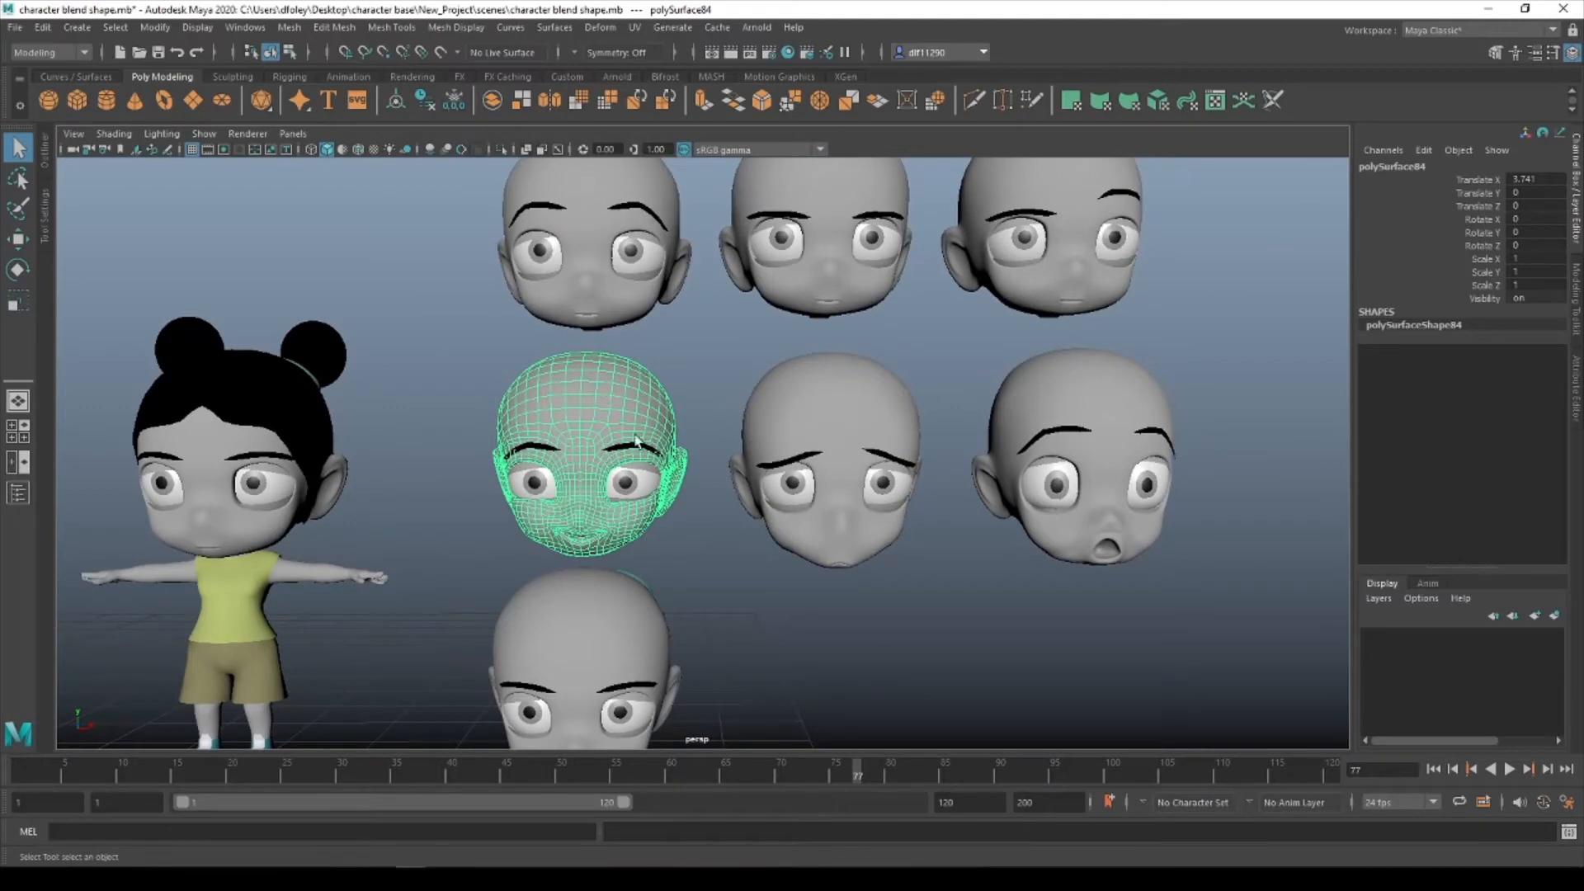
double_click(1385, 168)
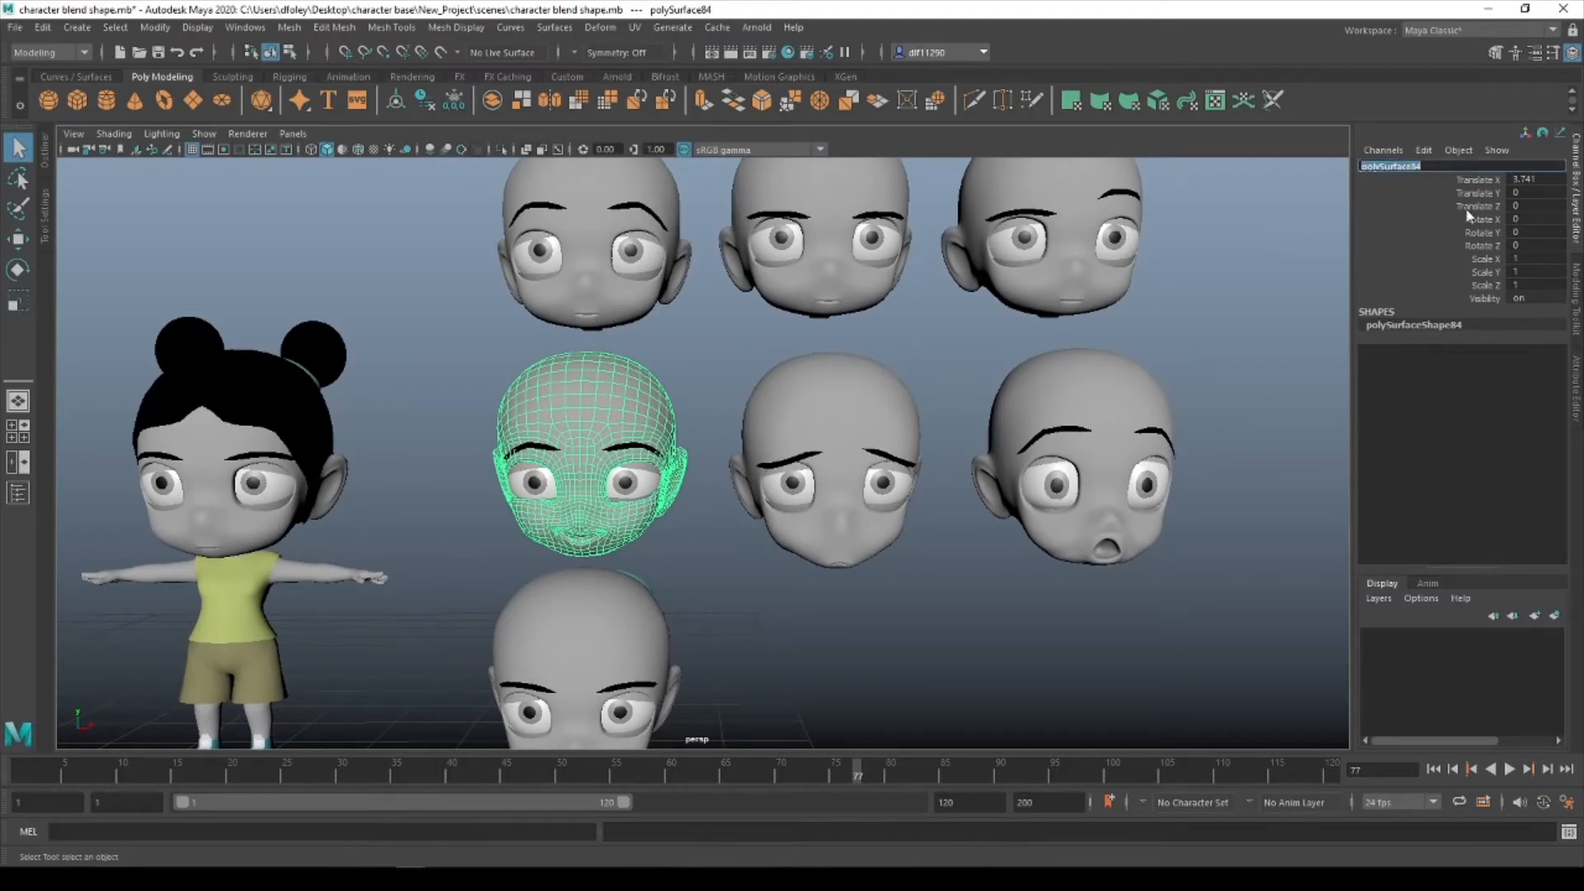
text(Happi)
key(Return)
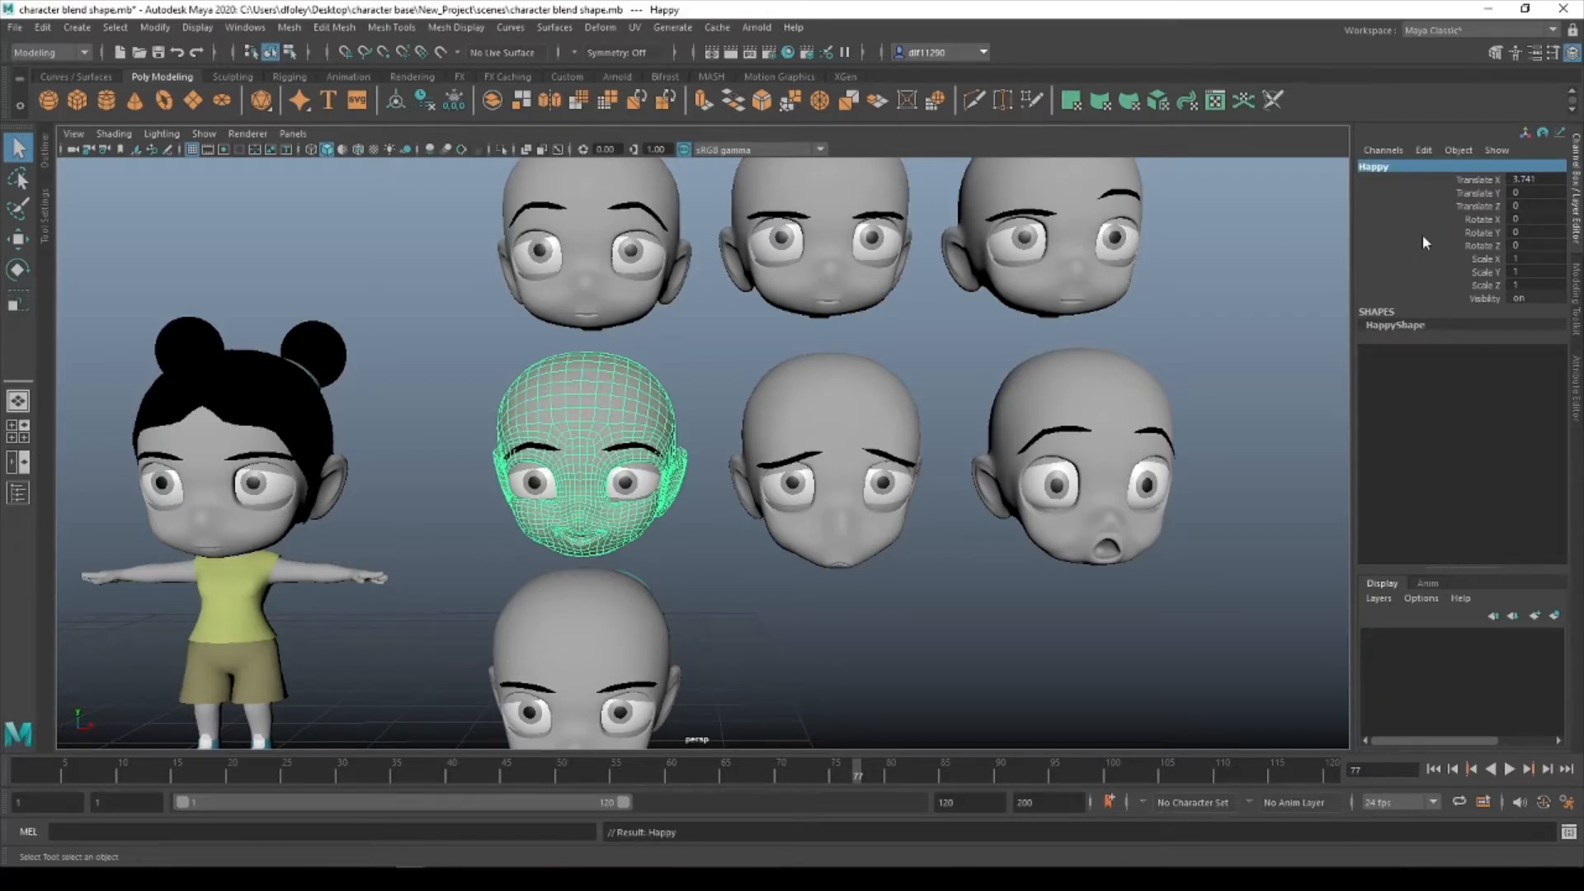
Rename the smiling head's eyebrows mesh to happy_eyebrows.
click(616, 452)
click(1431, 167)
click(1431, 167)
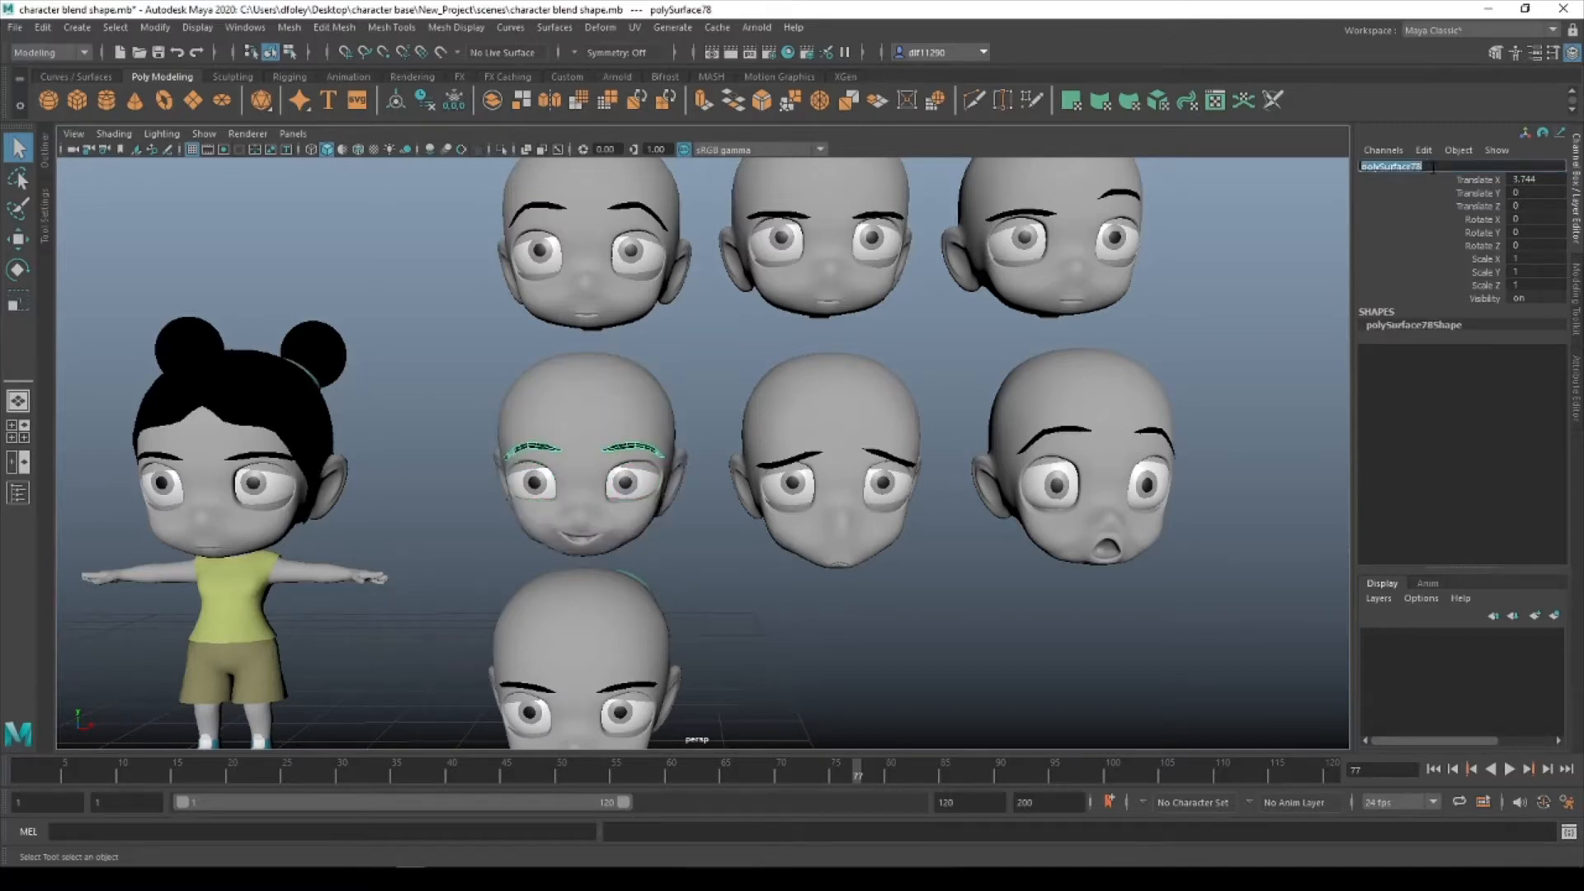
text(happy_eyebrows)
key(Return)
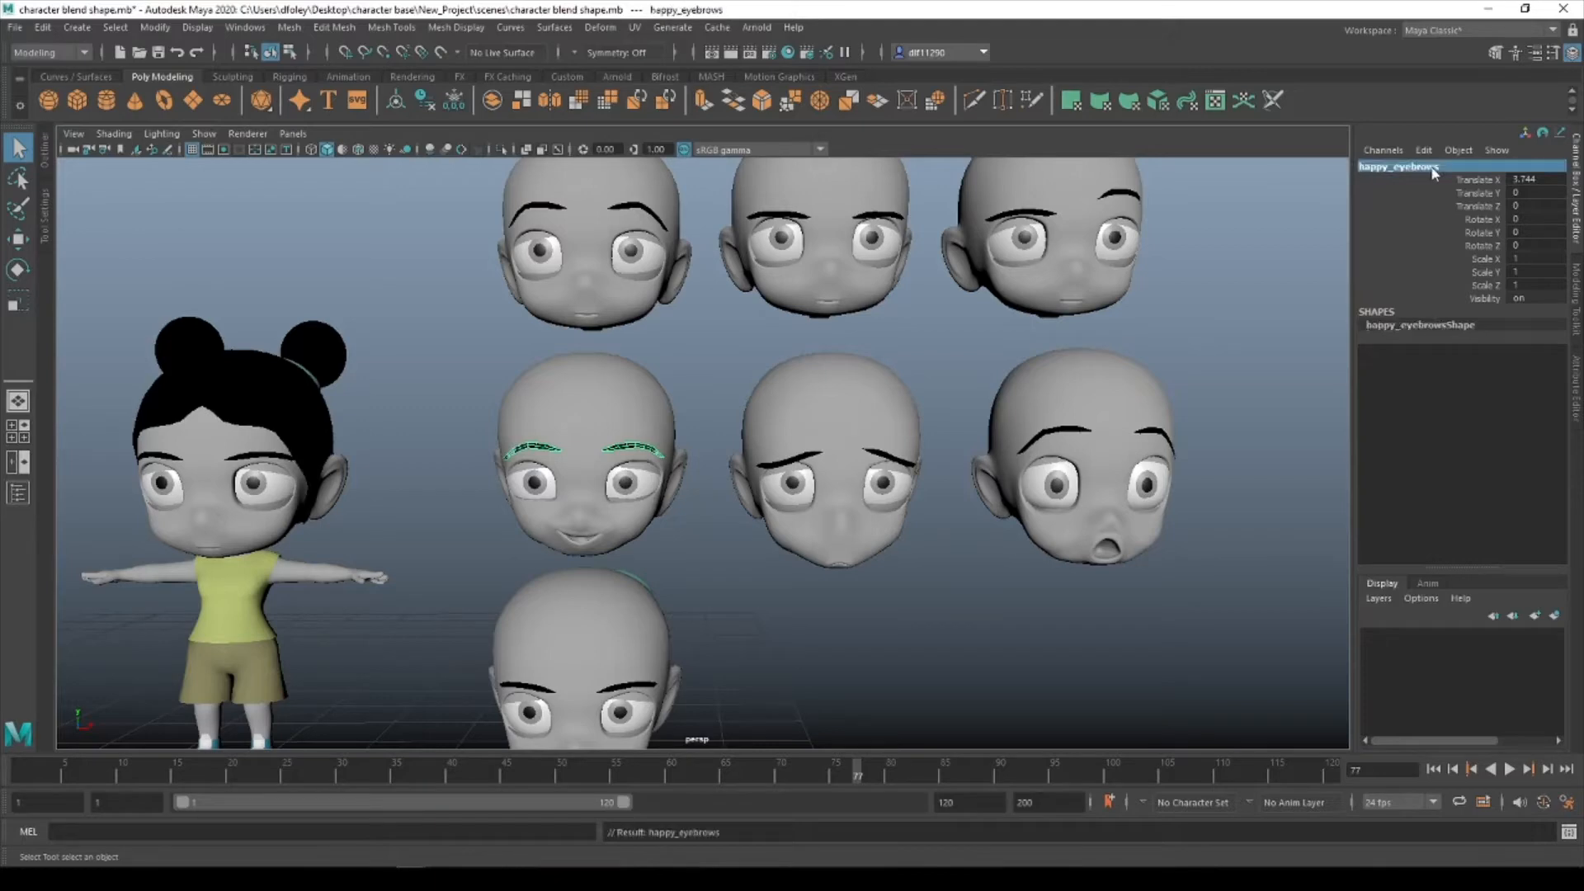
Rename the smiling head's upper eyelids mesh to happy_top_eyelids.
click(646, 477)
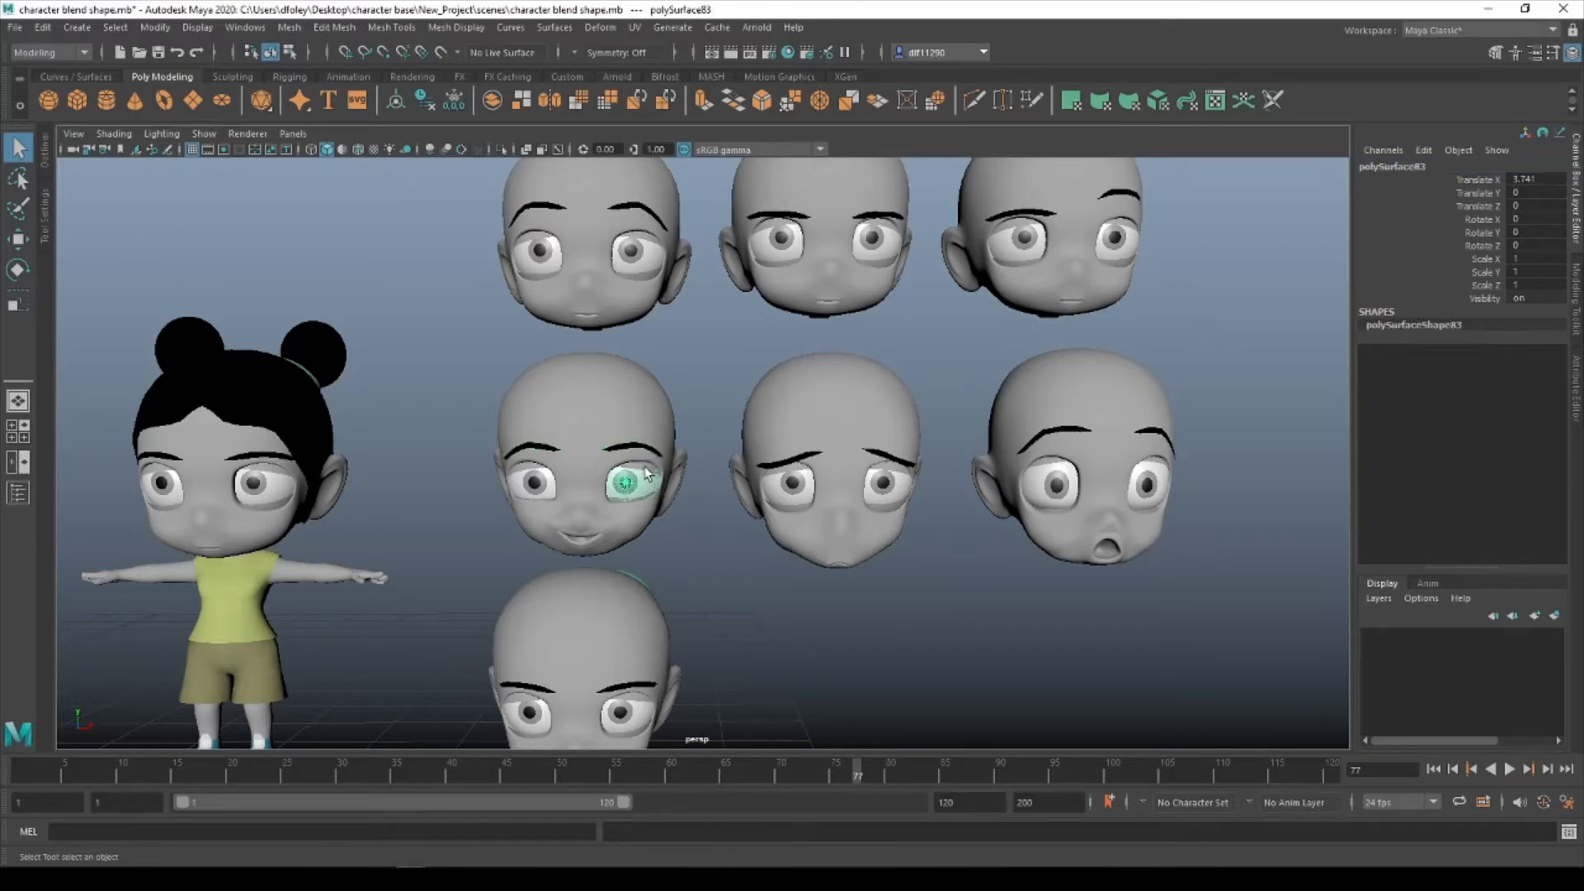
scroll(532, 488, up, 3)
scroll(532, 489, up, 3)
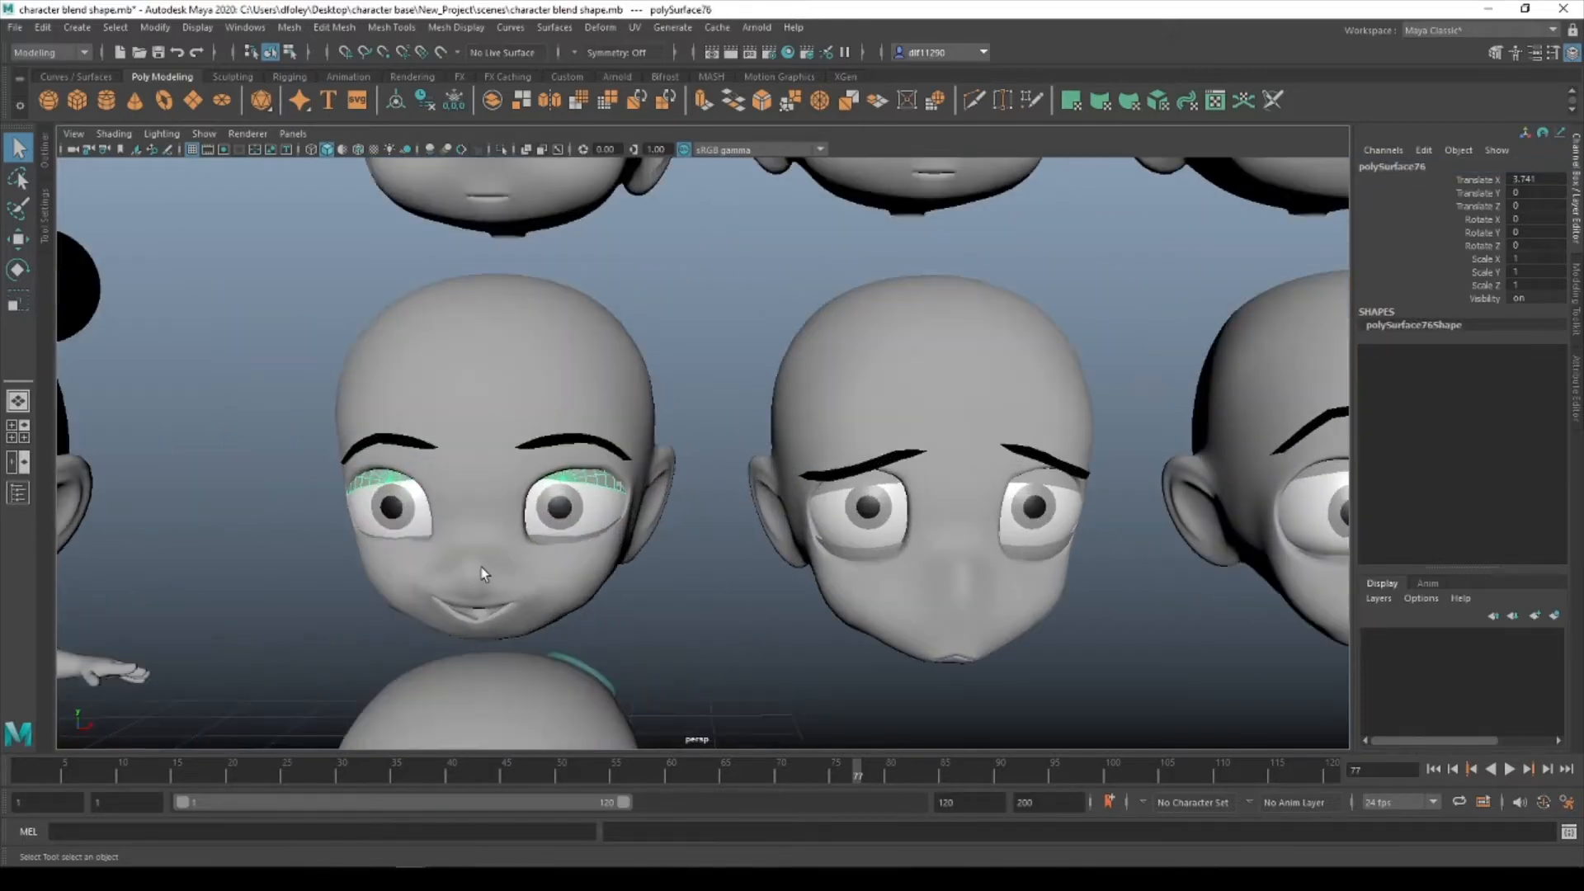
alt+middle_drag(482, 567, 794, 564)
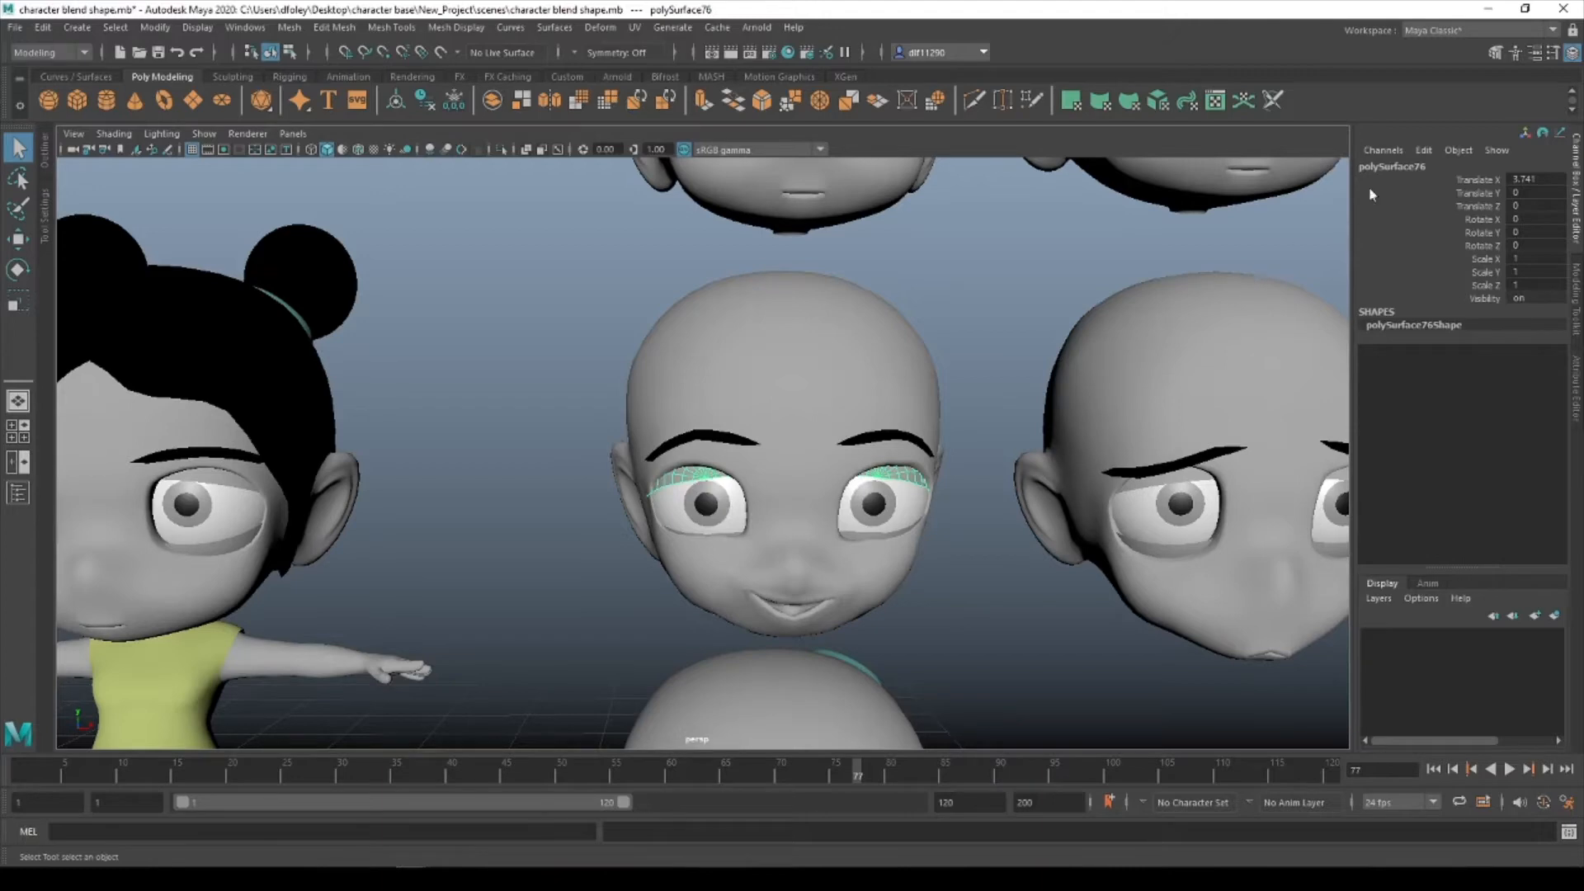
click(1401, 167)
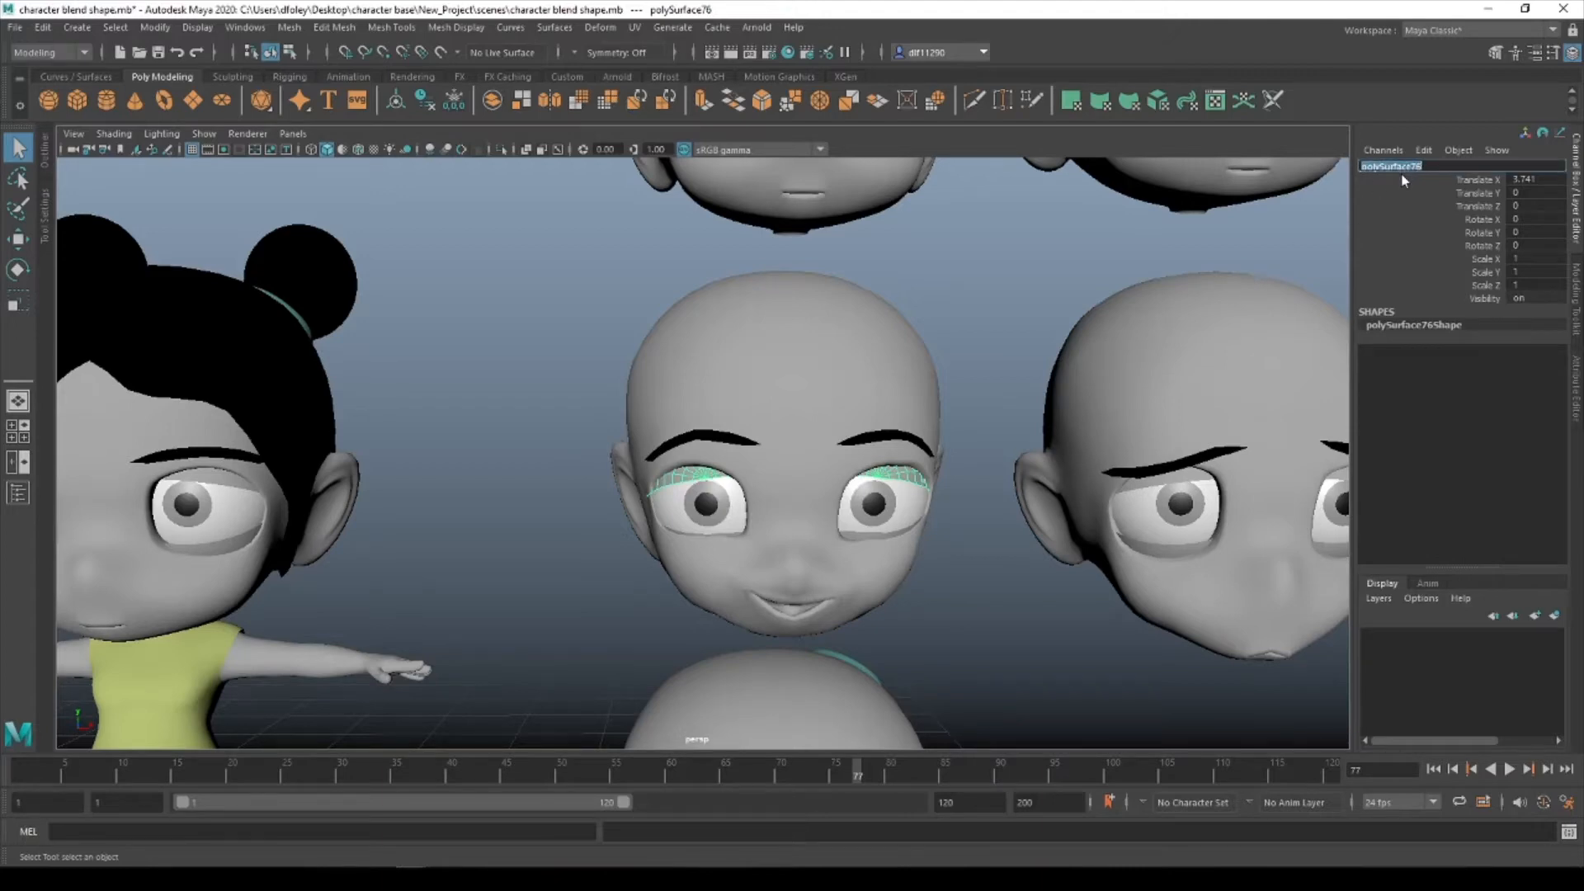
text(happy_ top eyelids)
key(Return)
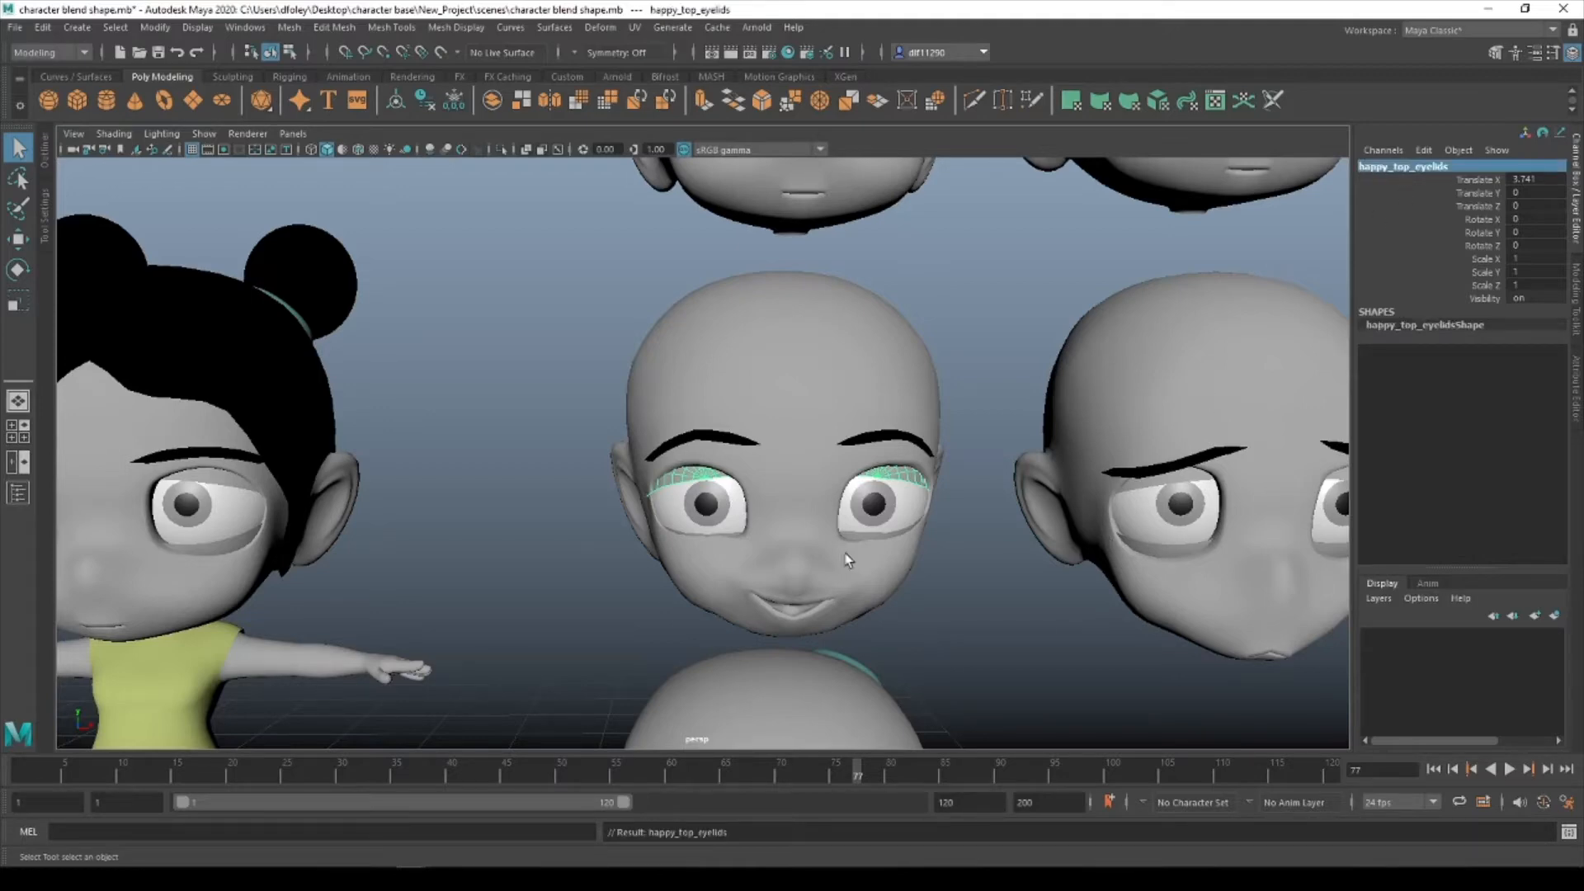
Rename the smiling head's lower eyelids mesh to happy_bottom_lids.
click(864, 534)
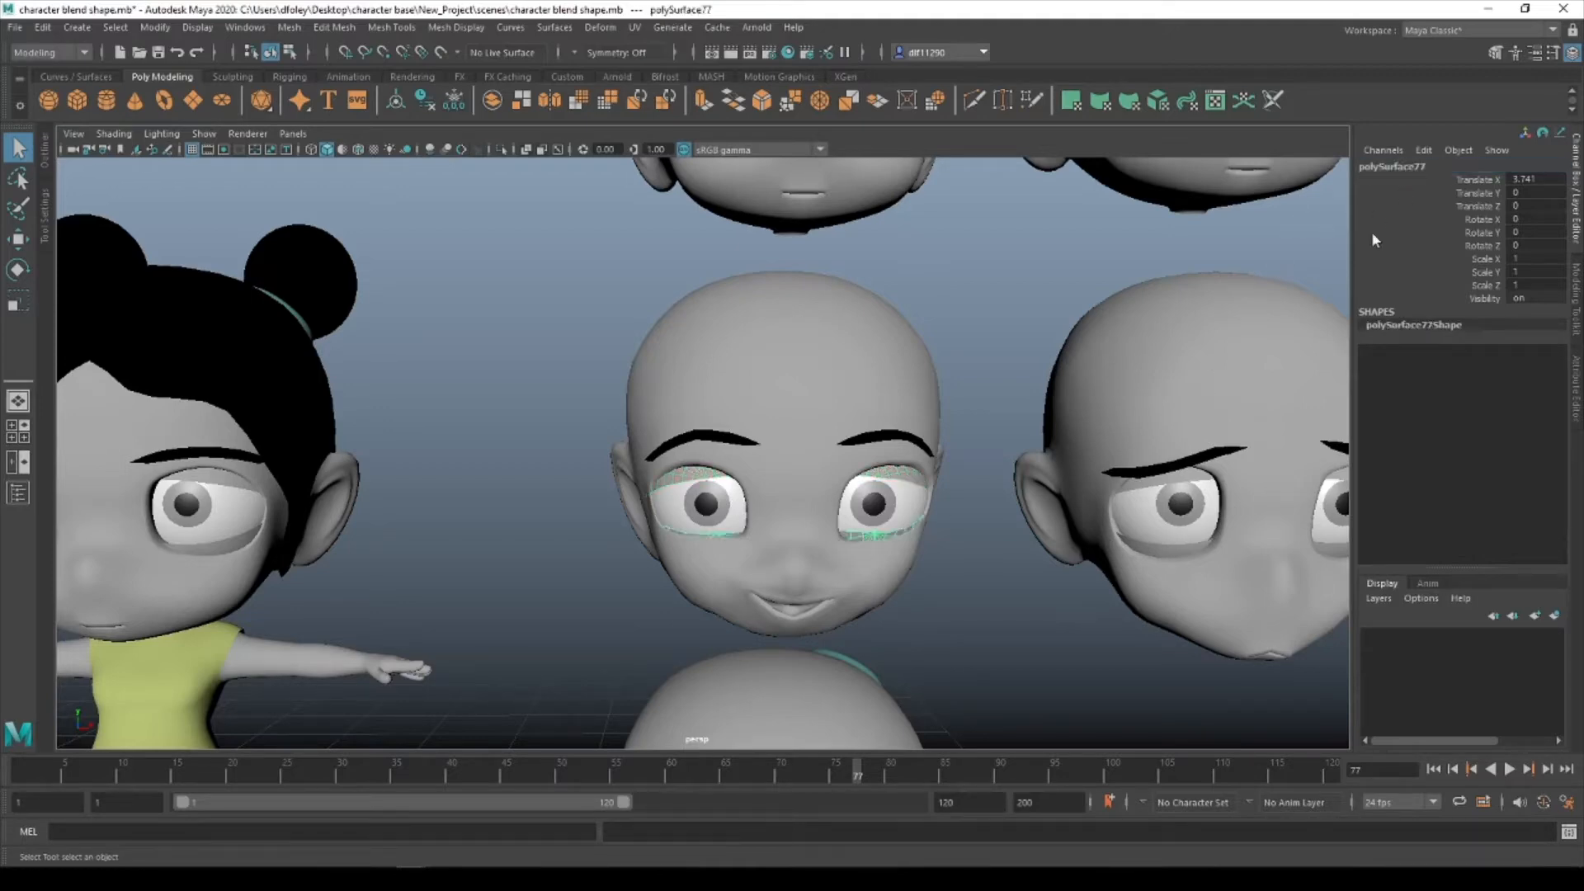
double_click(1406, 170)
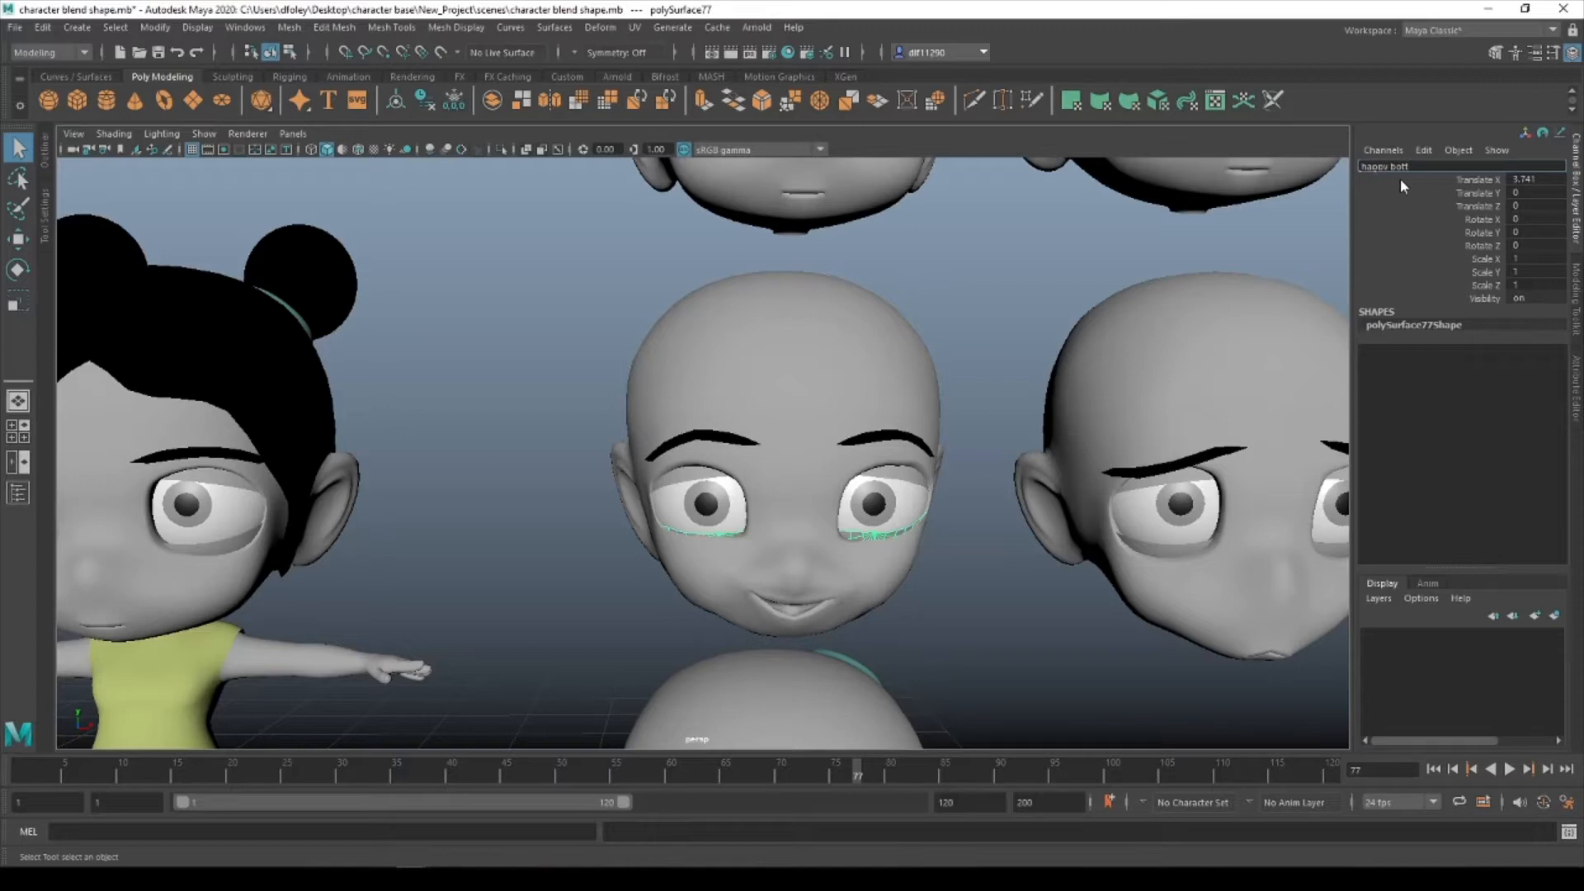
text(happy_bottom_lids)
key(Return)
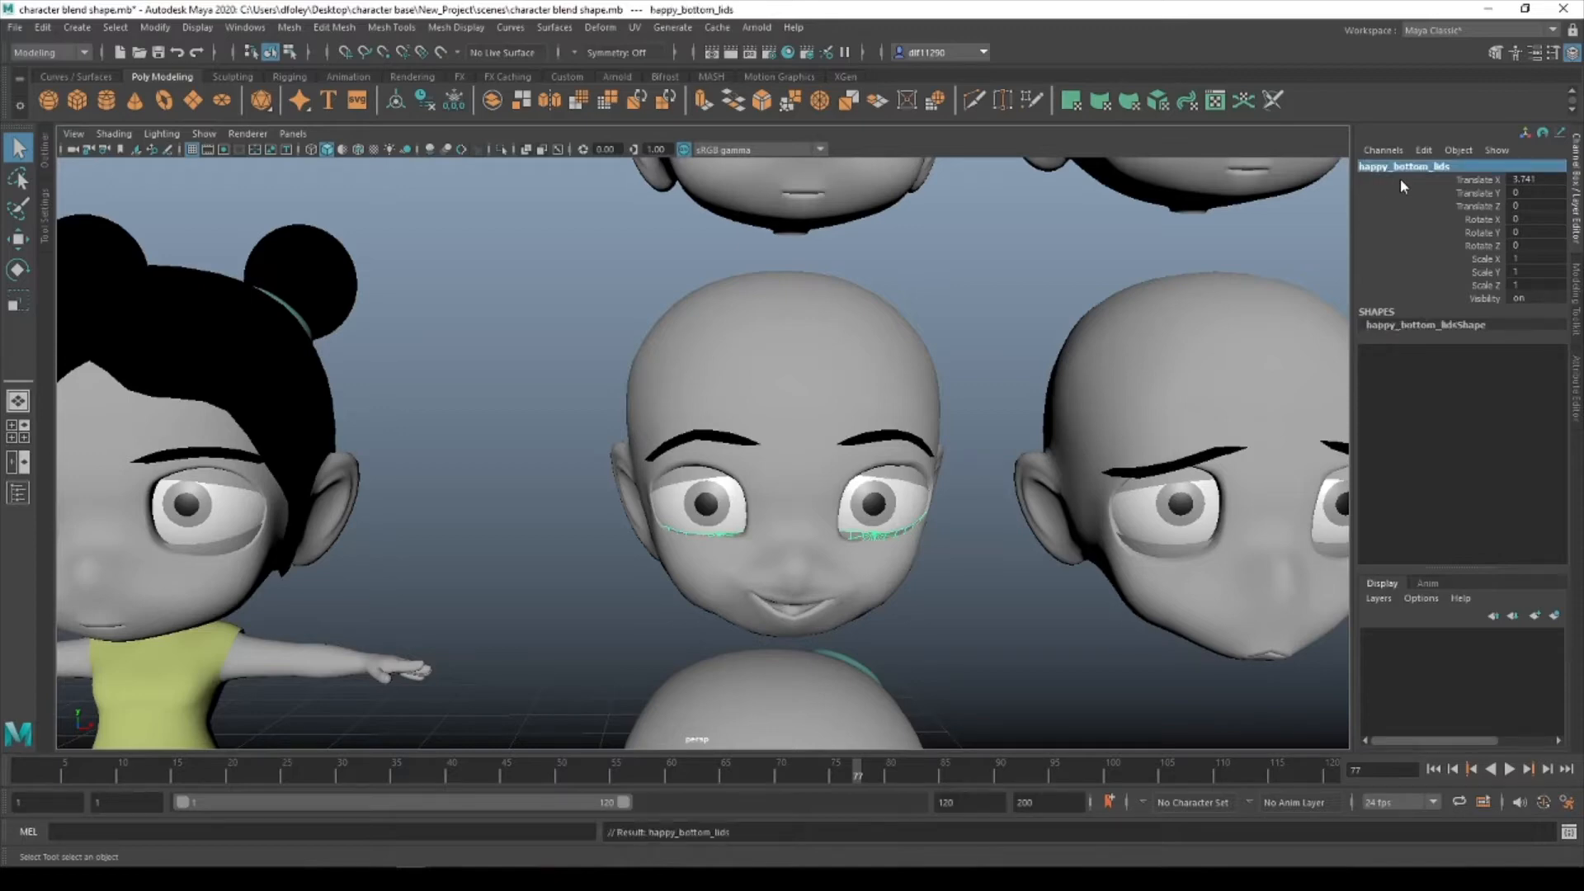
Review all the expression heads and select the three upper-row heads one at a time to check their names.
scroll(818, 653, down, 1)
scroll(789, 516, down, 1)
scroll(766, 522, up, 1)
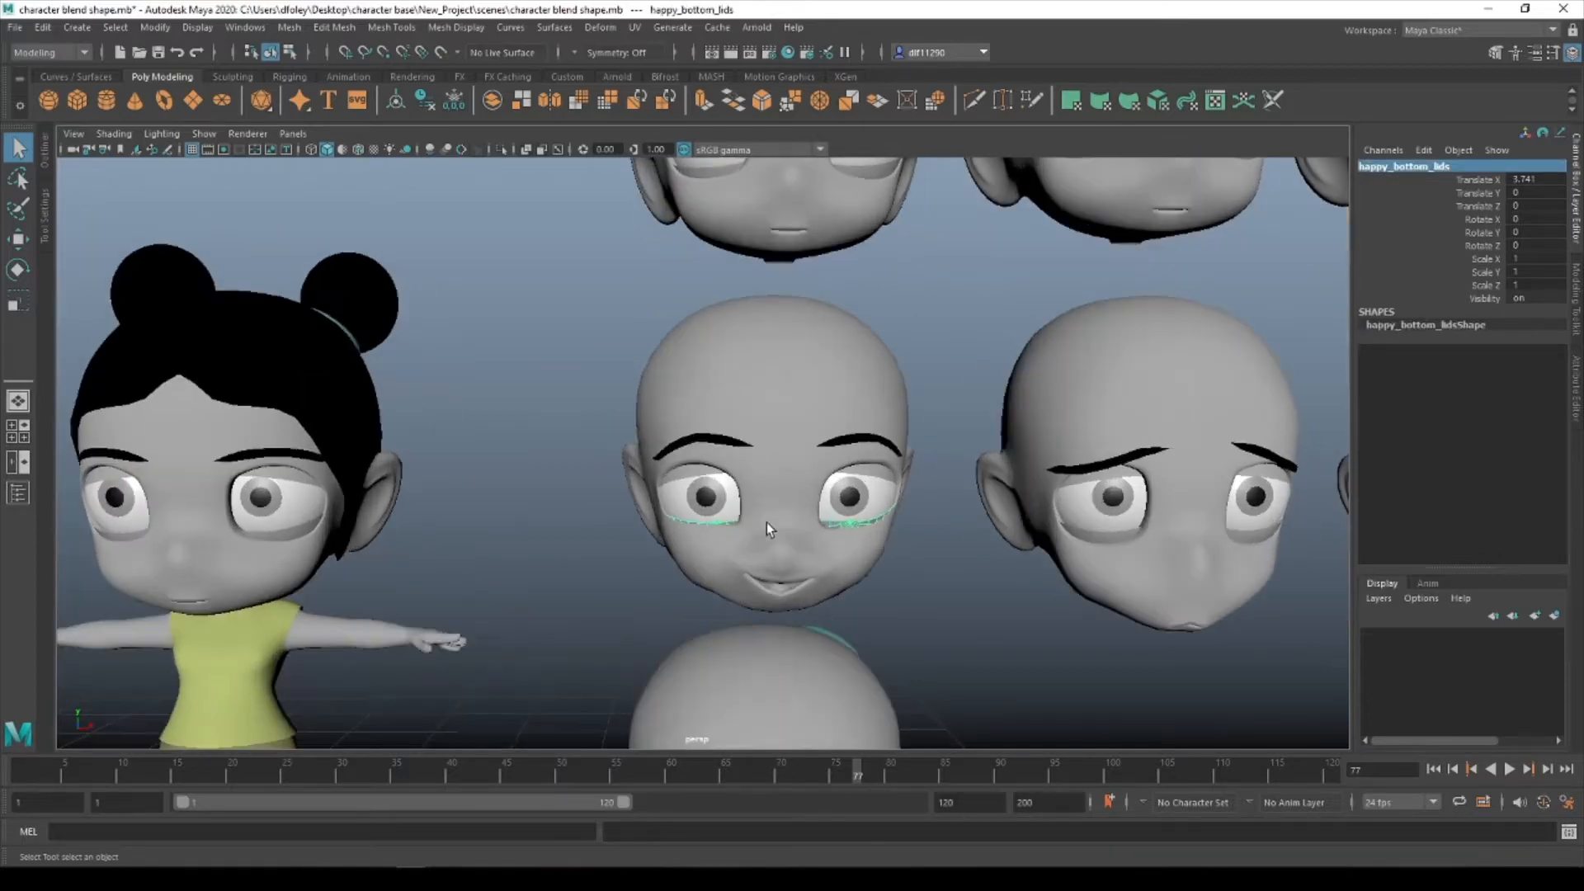
scroll(712, 539, down, 1)
scroll(708, 547, down, 2)
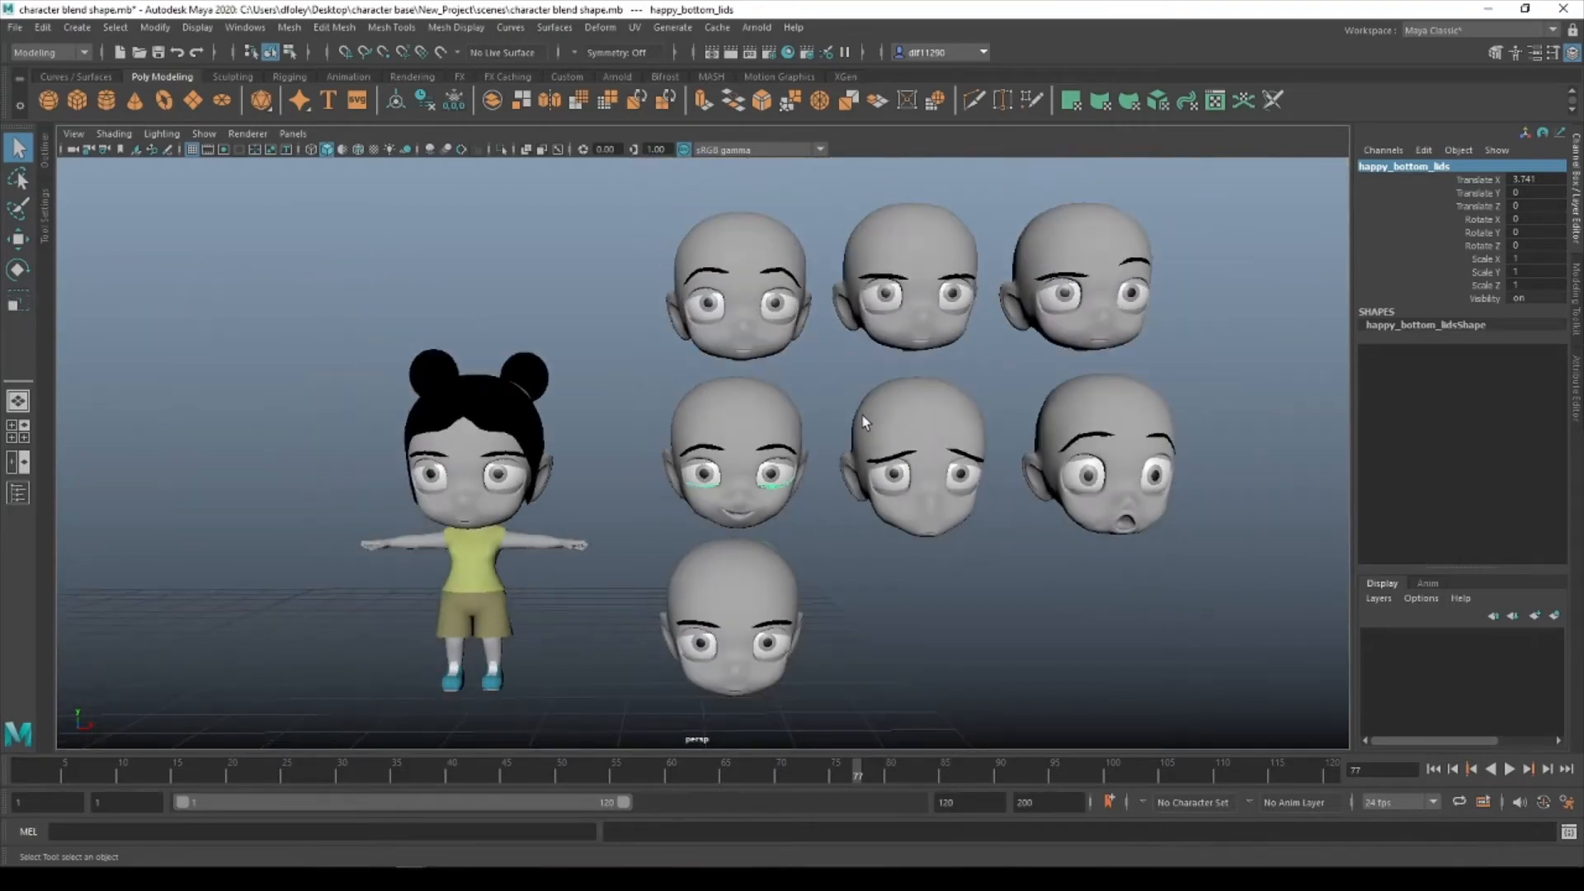
alt+middle_drag(864, 414, 741, 460)
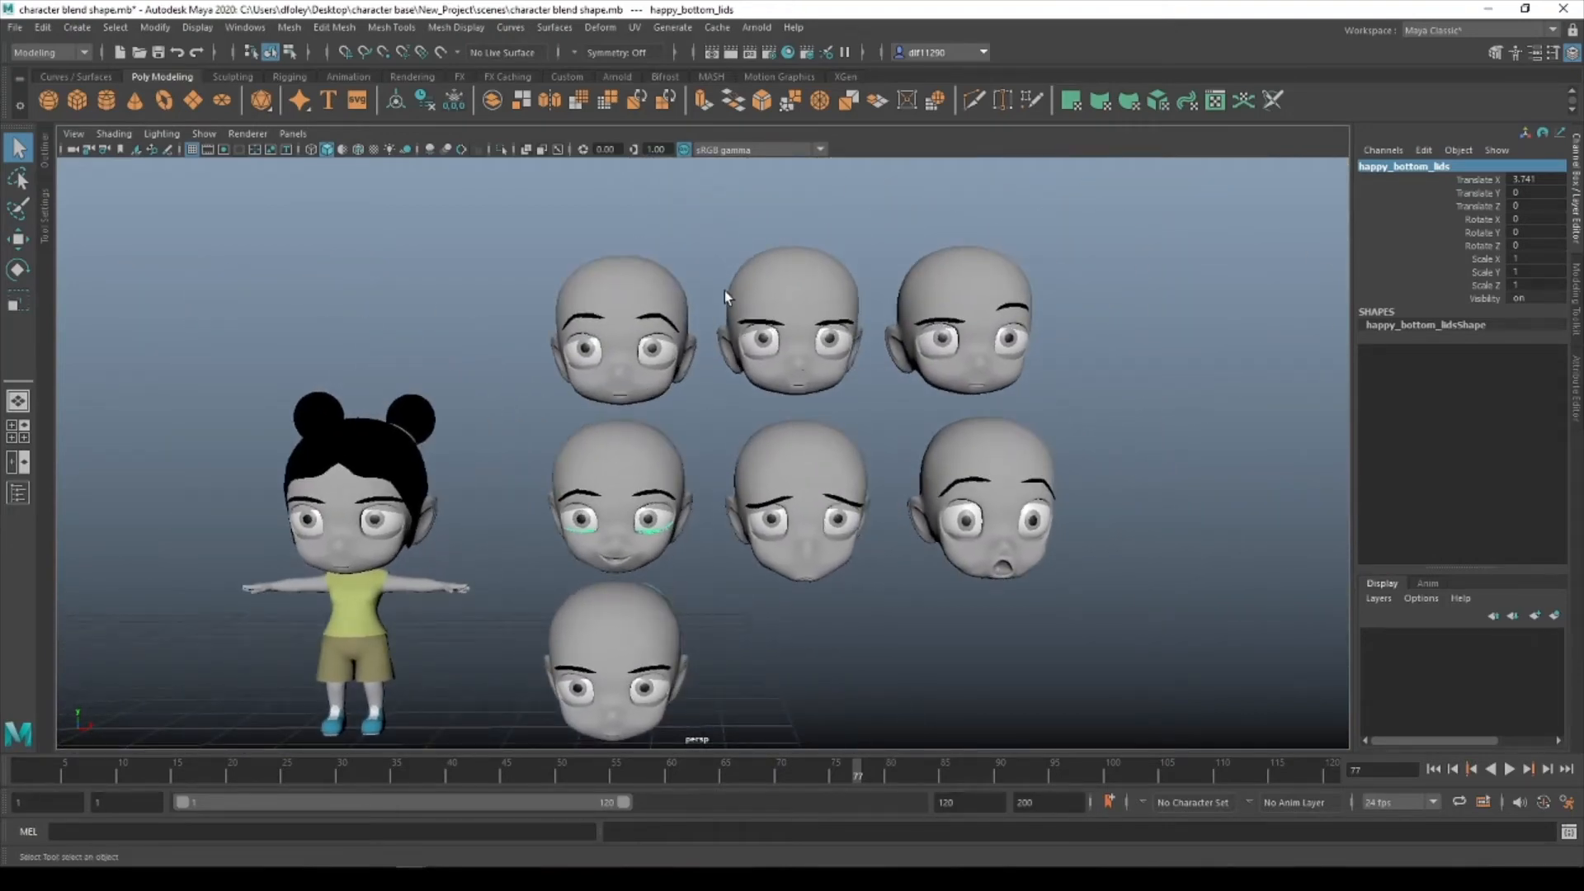
click(650, 305)
click(787, 277)
click(943, 298)
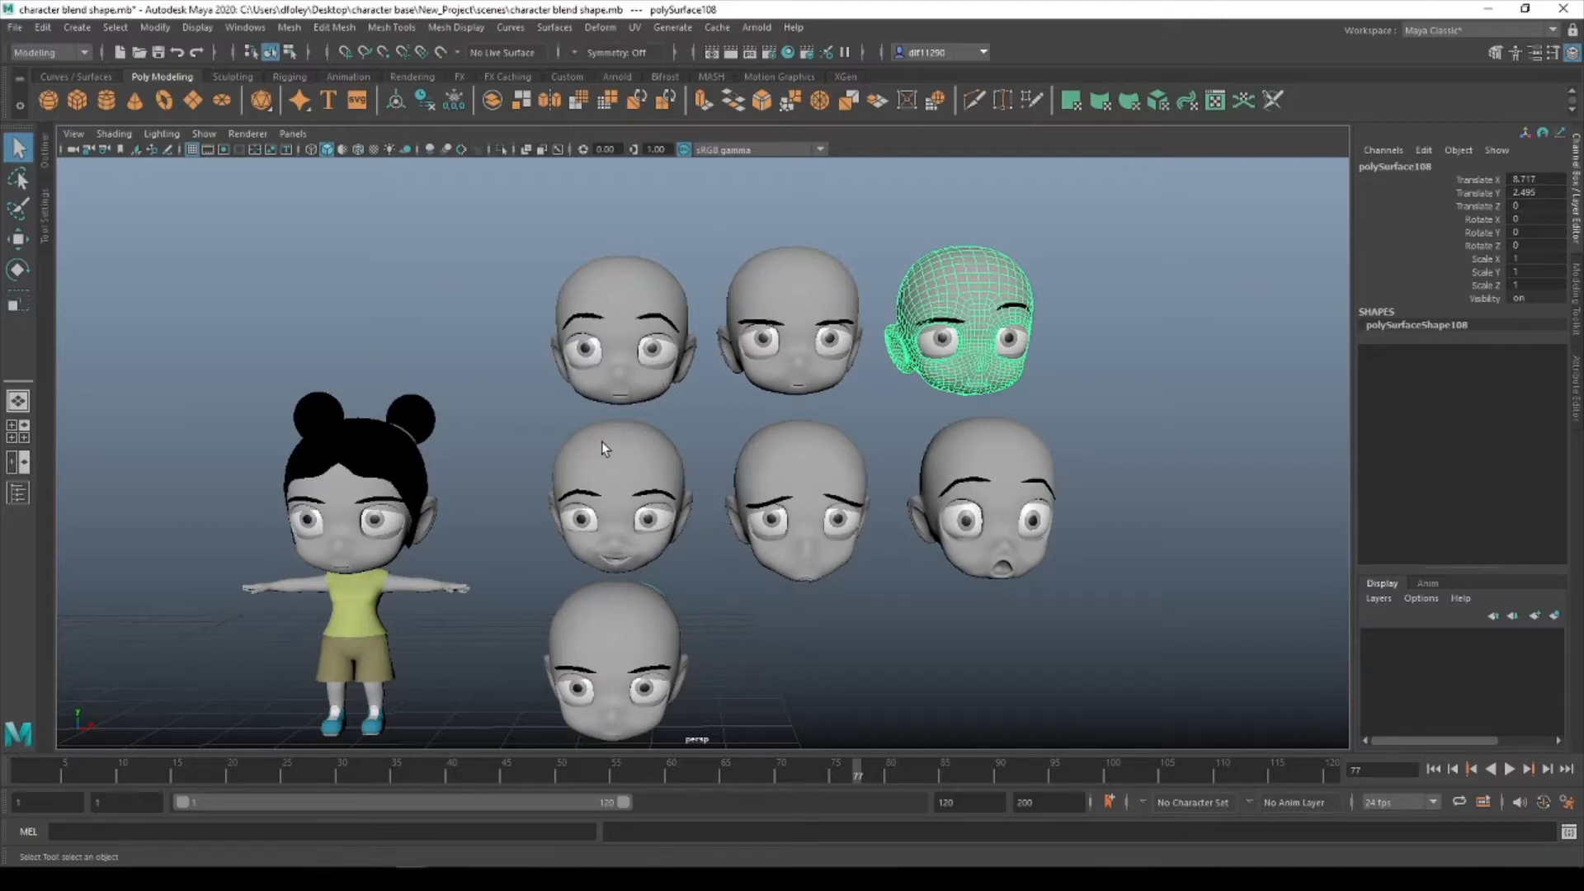
scroll(582, 400, up, 3)
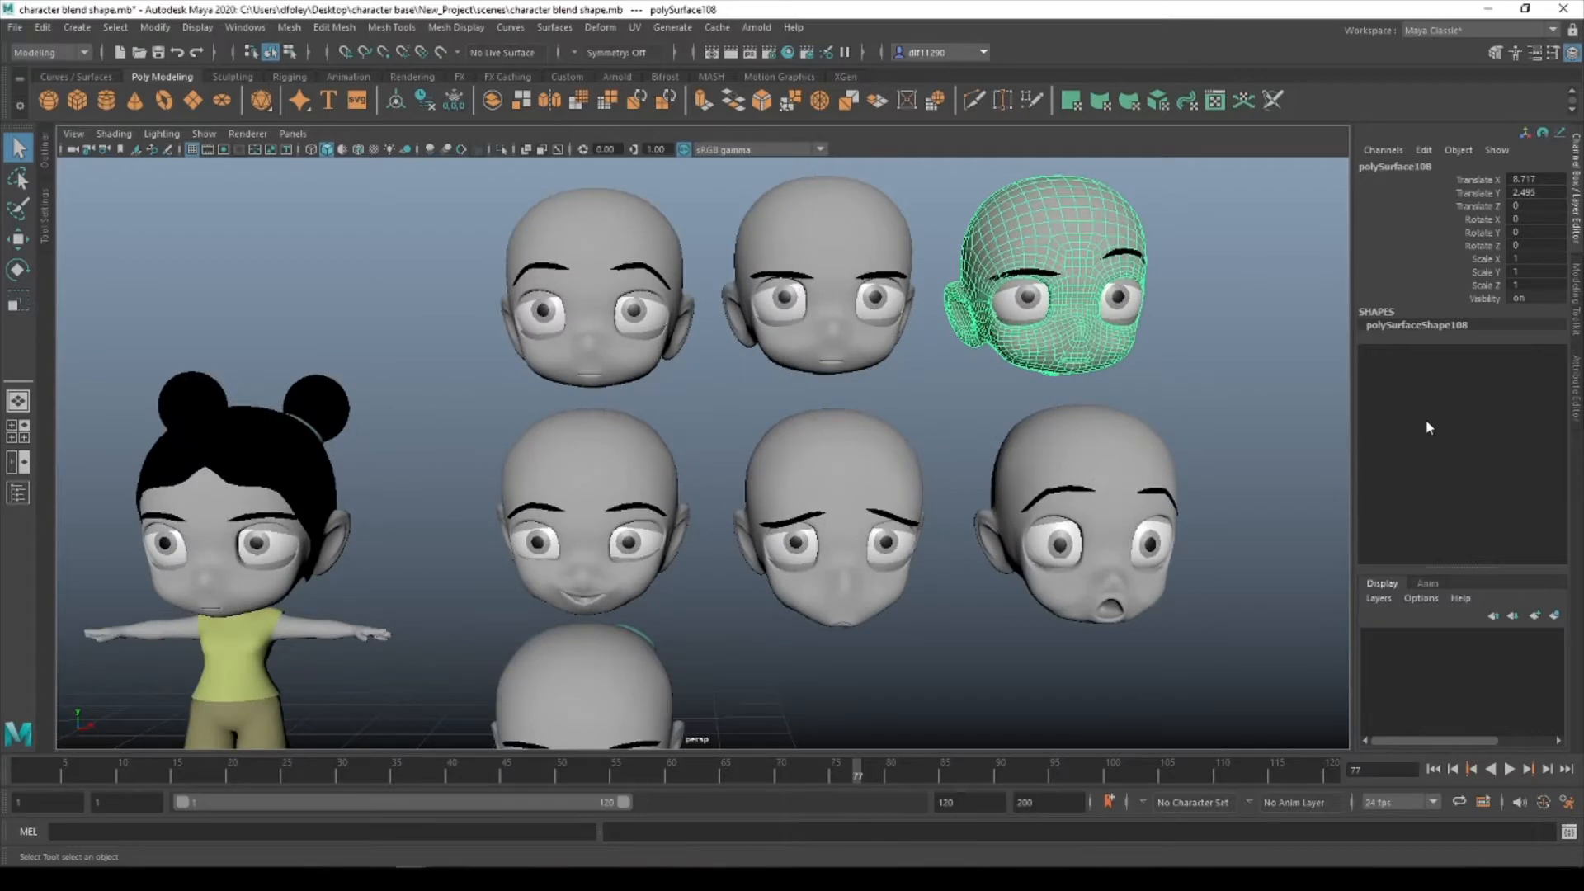
Rename the frowning head mesh in the middle row to sad.
scroll(927, 464, down, 3)
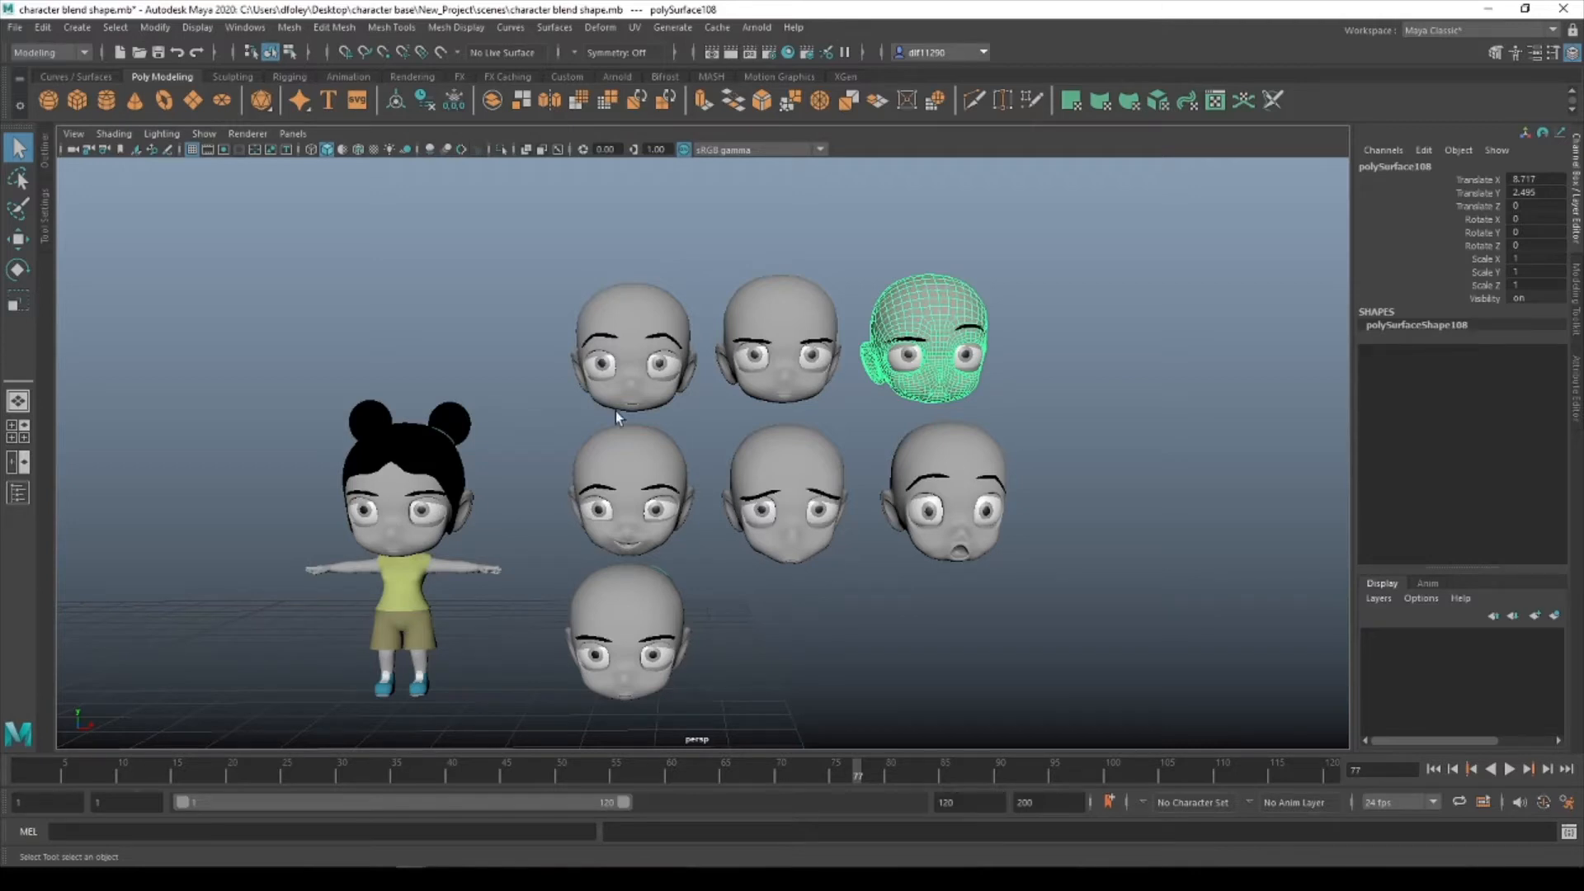
scroll(548, 322, up, 4)
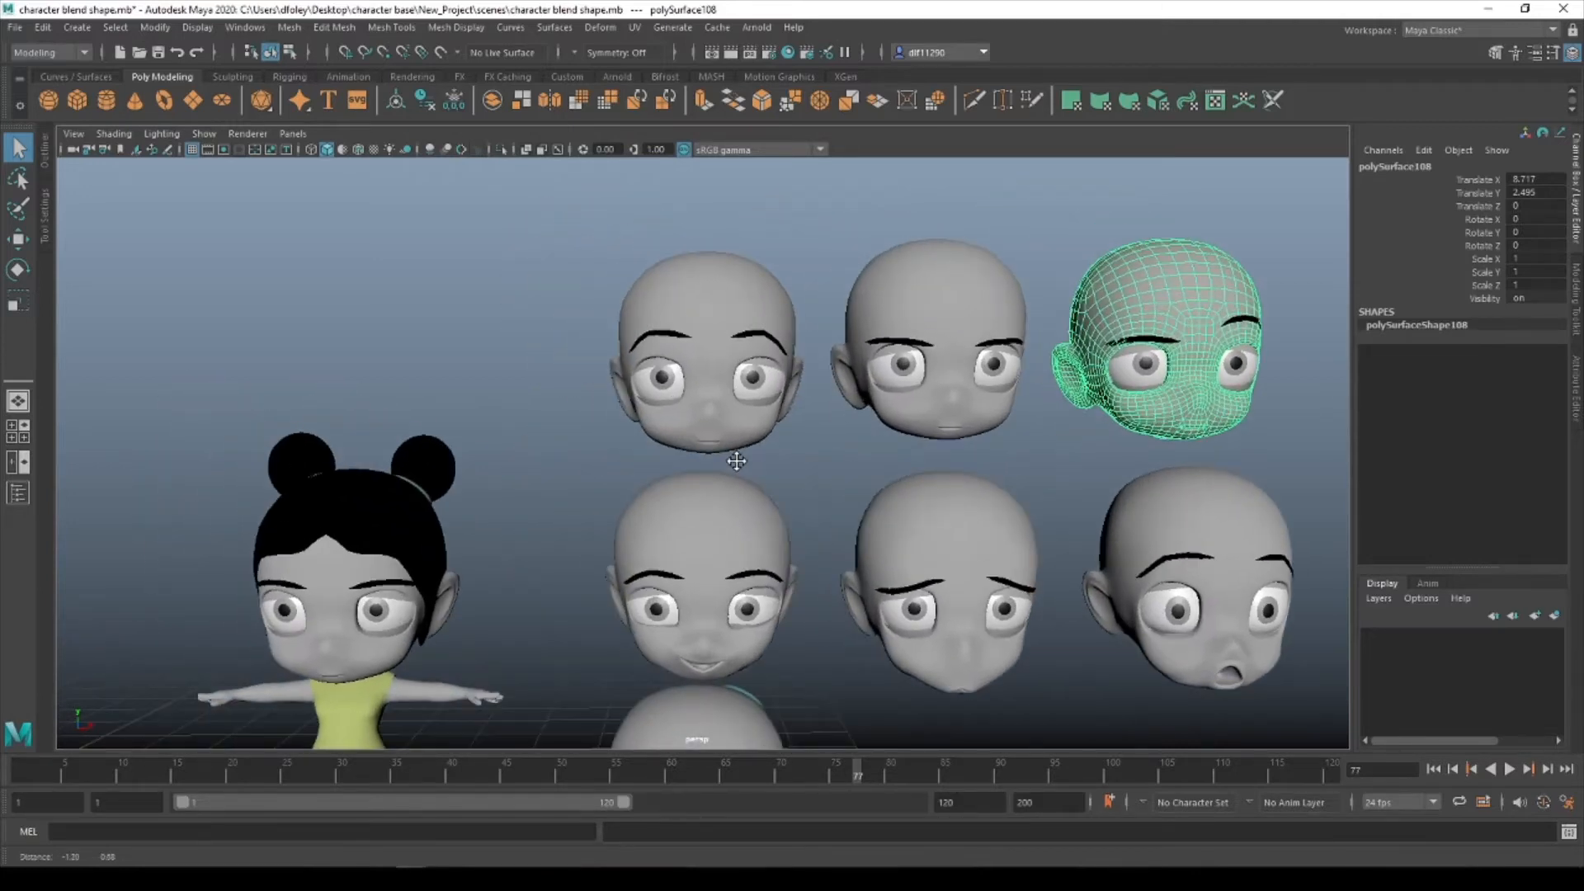
click(715, 404)
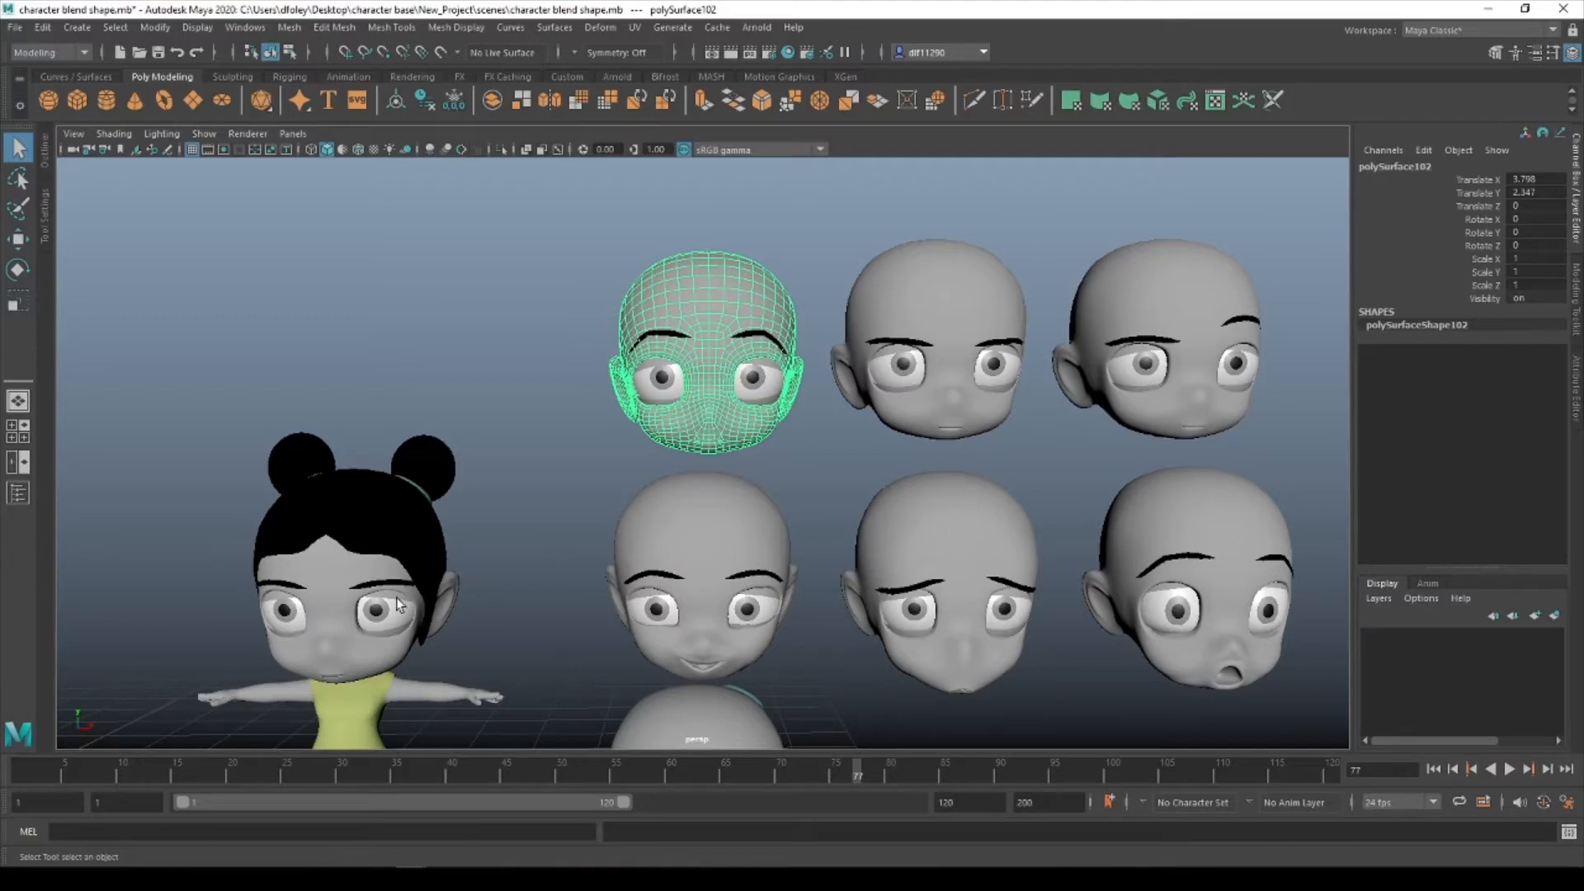
alt+middle_drag(817, 525, 722, 355)
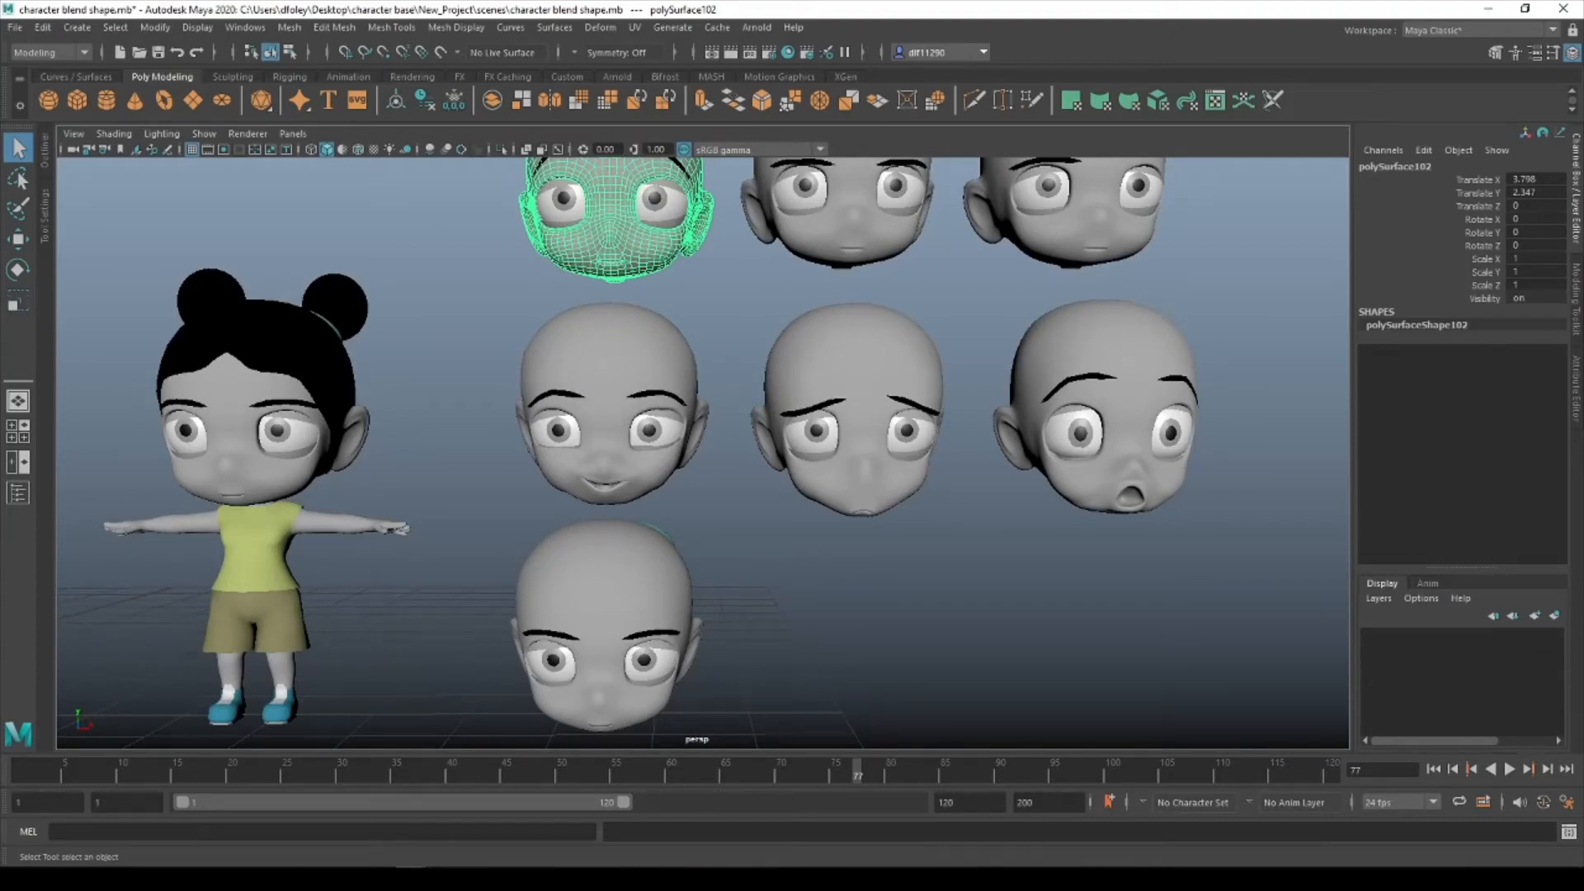
click(858, 371)
click(1432, 167)
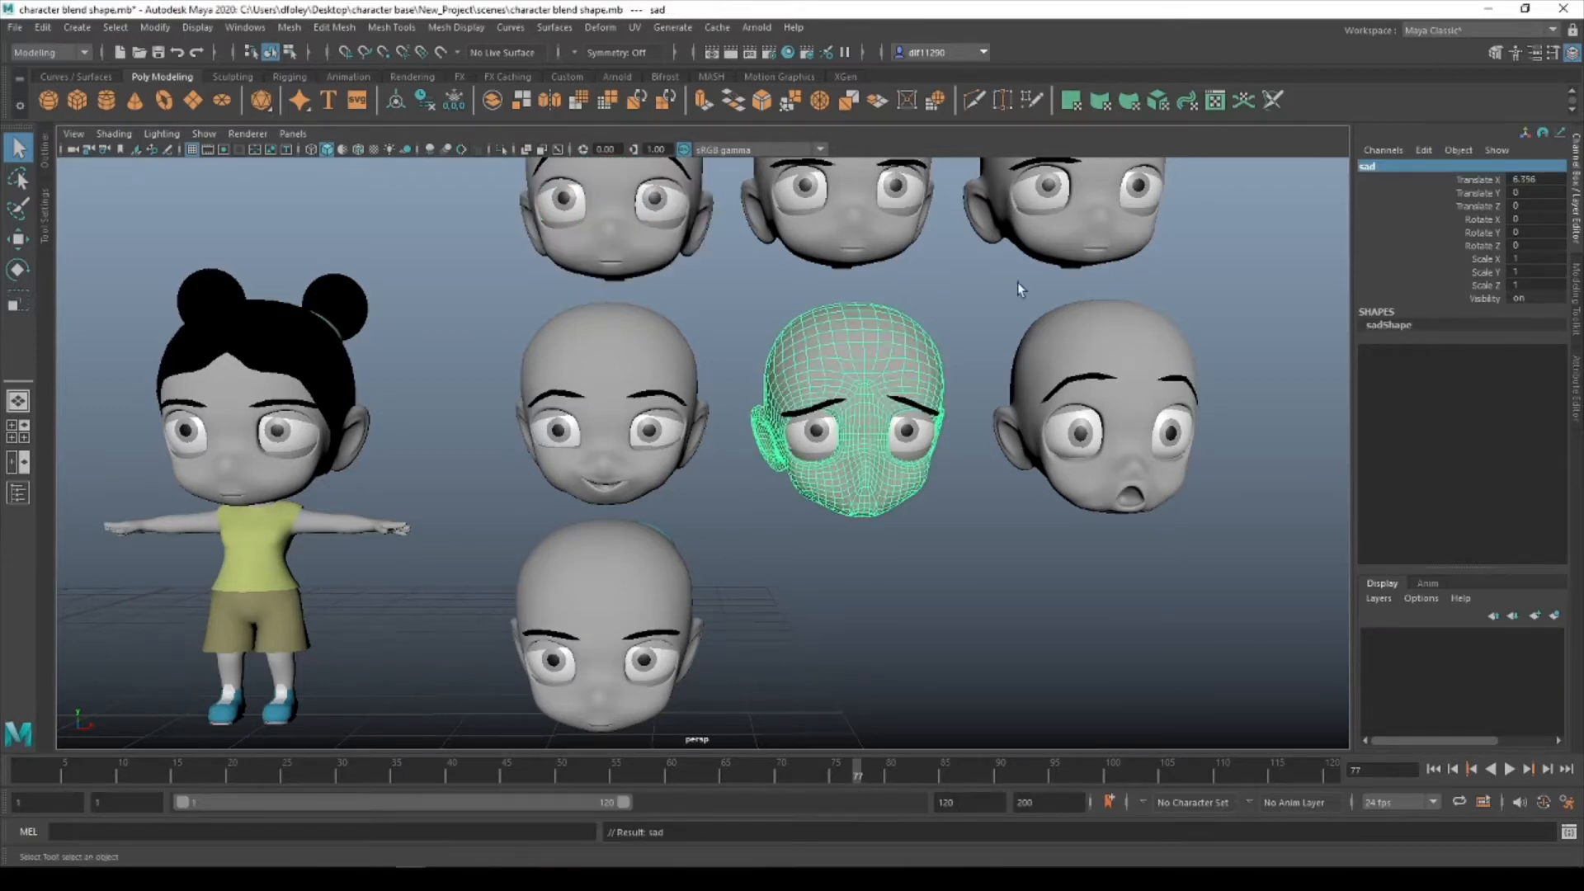
Rename the sad head's eyebrows and lower eyelids meshes with names starting with sad.
click(908, 406)
click(1395, 165)
text(sad)
key(Return)
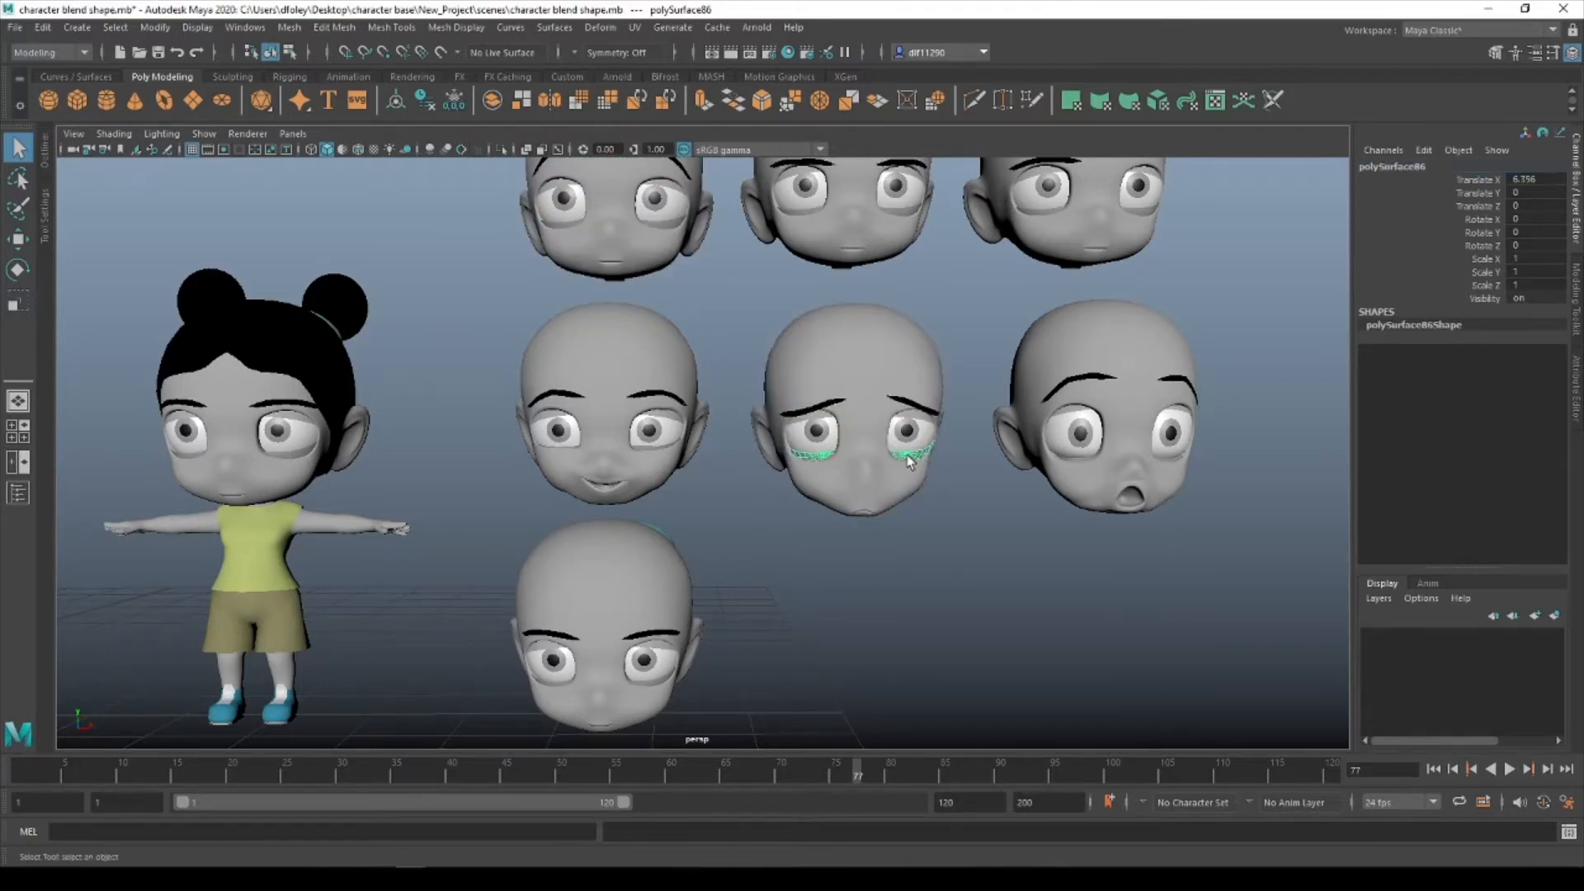
key(Return)
Rename the sad head's upper eyelids mesh to sad_top_lid.
click(914, 412)
click(1415, 168)
text(sad_top_lid)
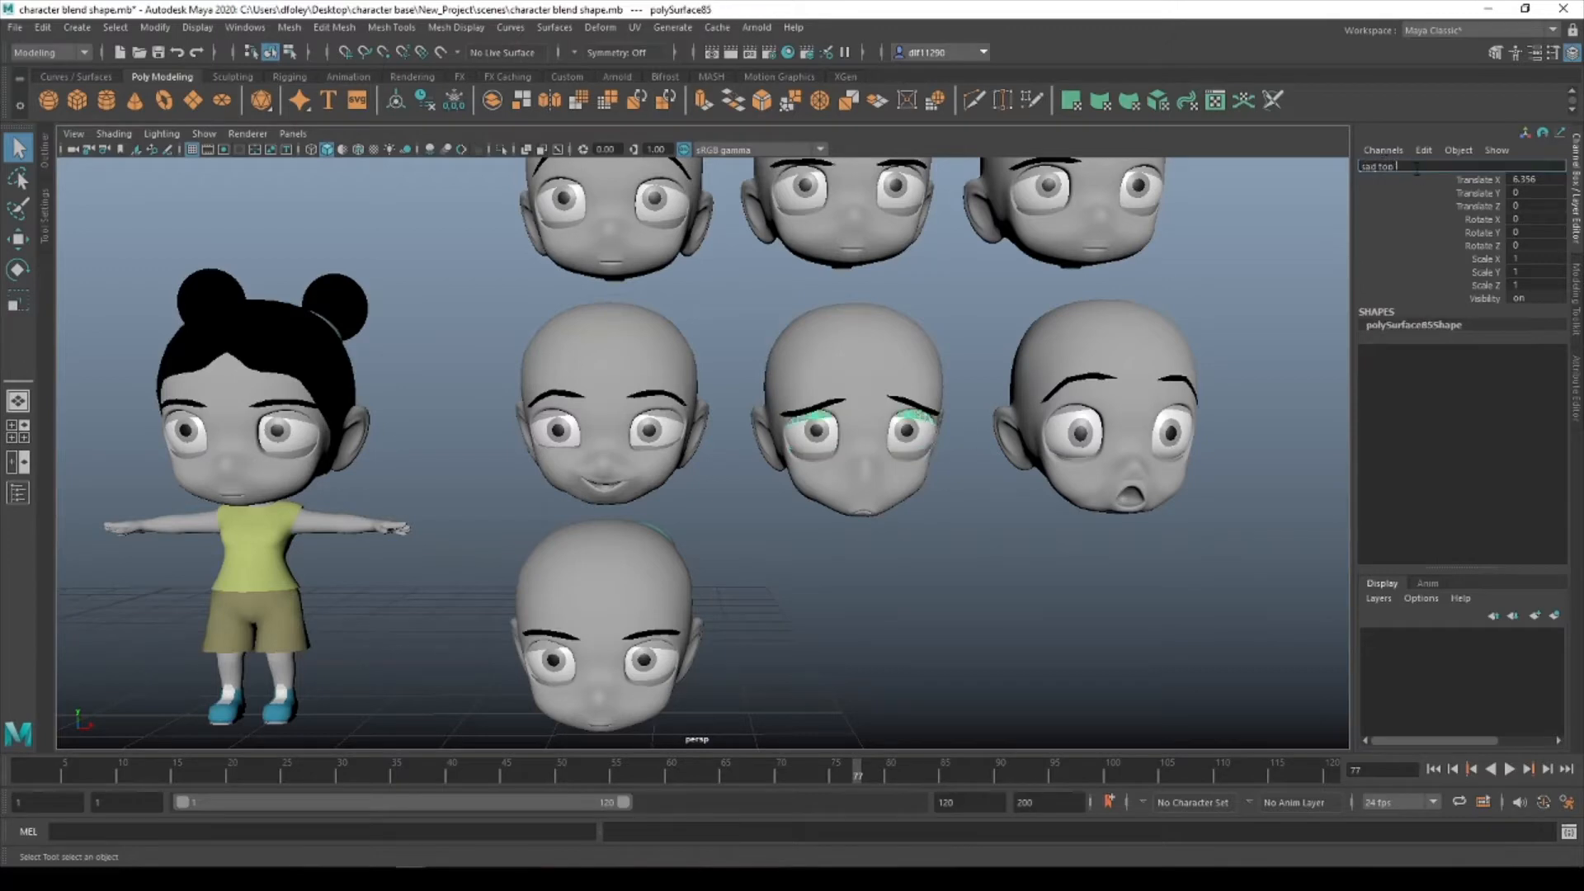
key(Return)
Rename the open-mouthed head mesh to shock_face.
click(1151, 352)
key(w)
click(1400, 167)
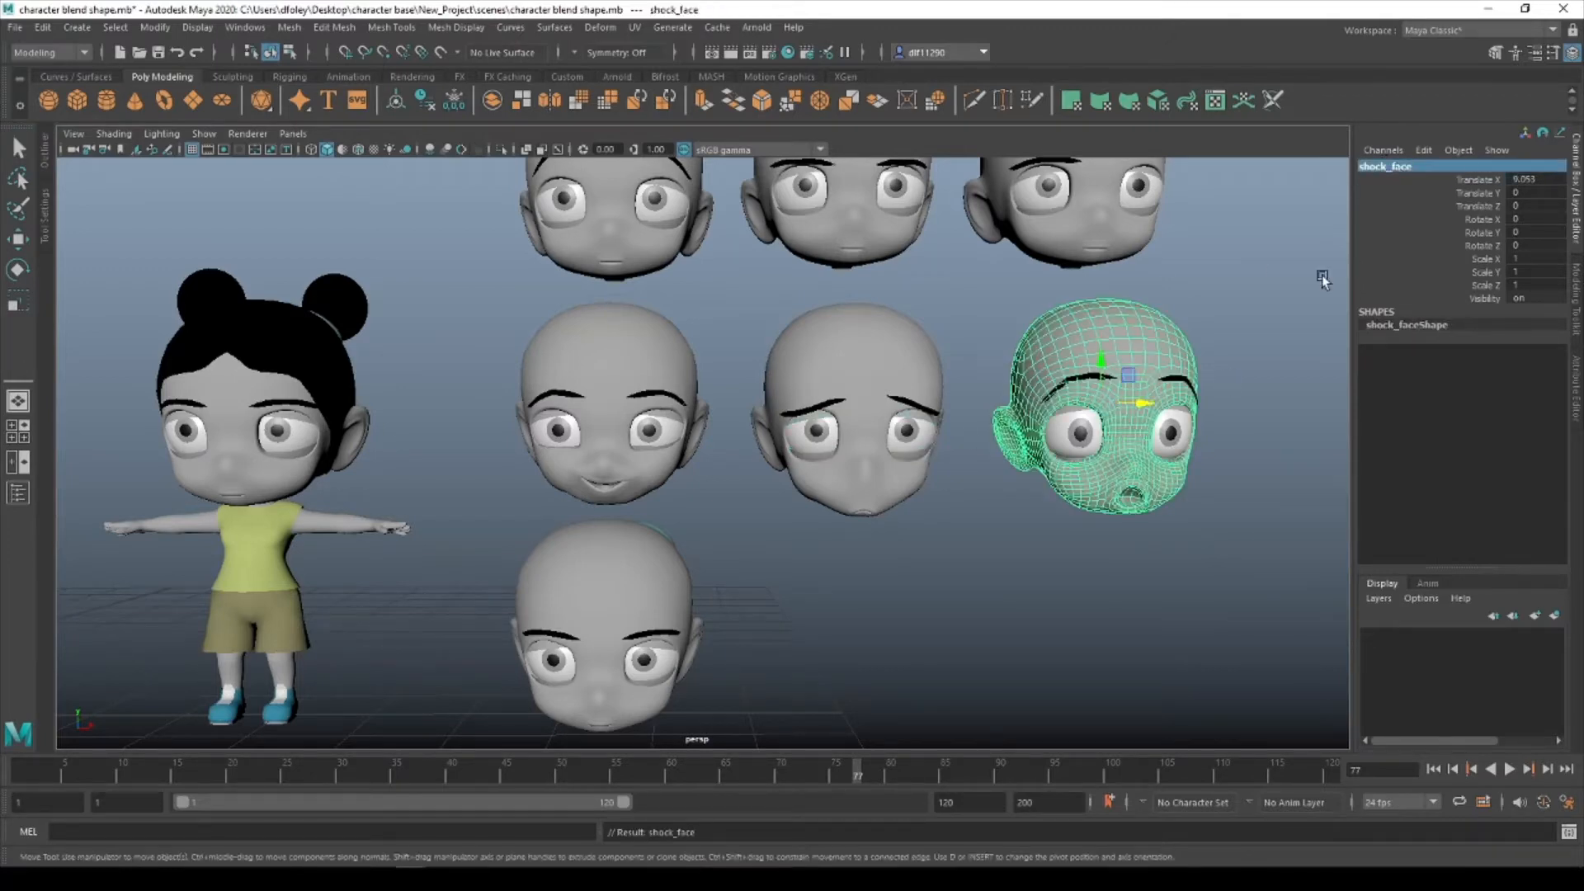
key(q)
Rename the shocked head's eyebrows mesh to show_eyebrow.
click(1178, 378)
click(1392, 167)
text(show eyebrow)
key(Return)
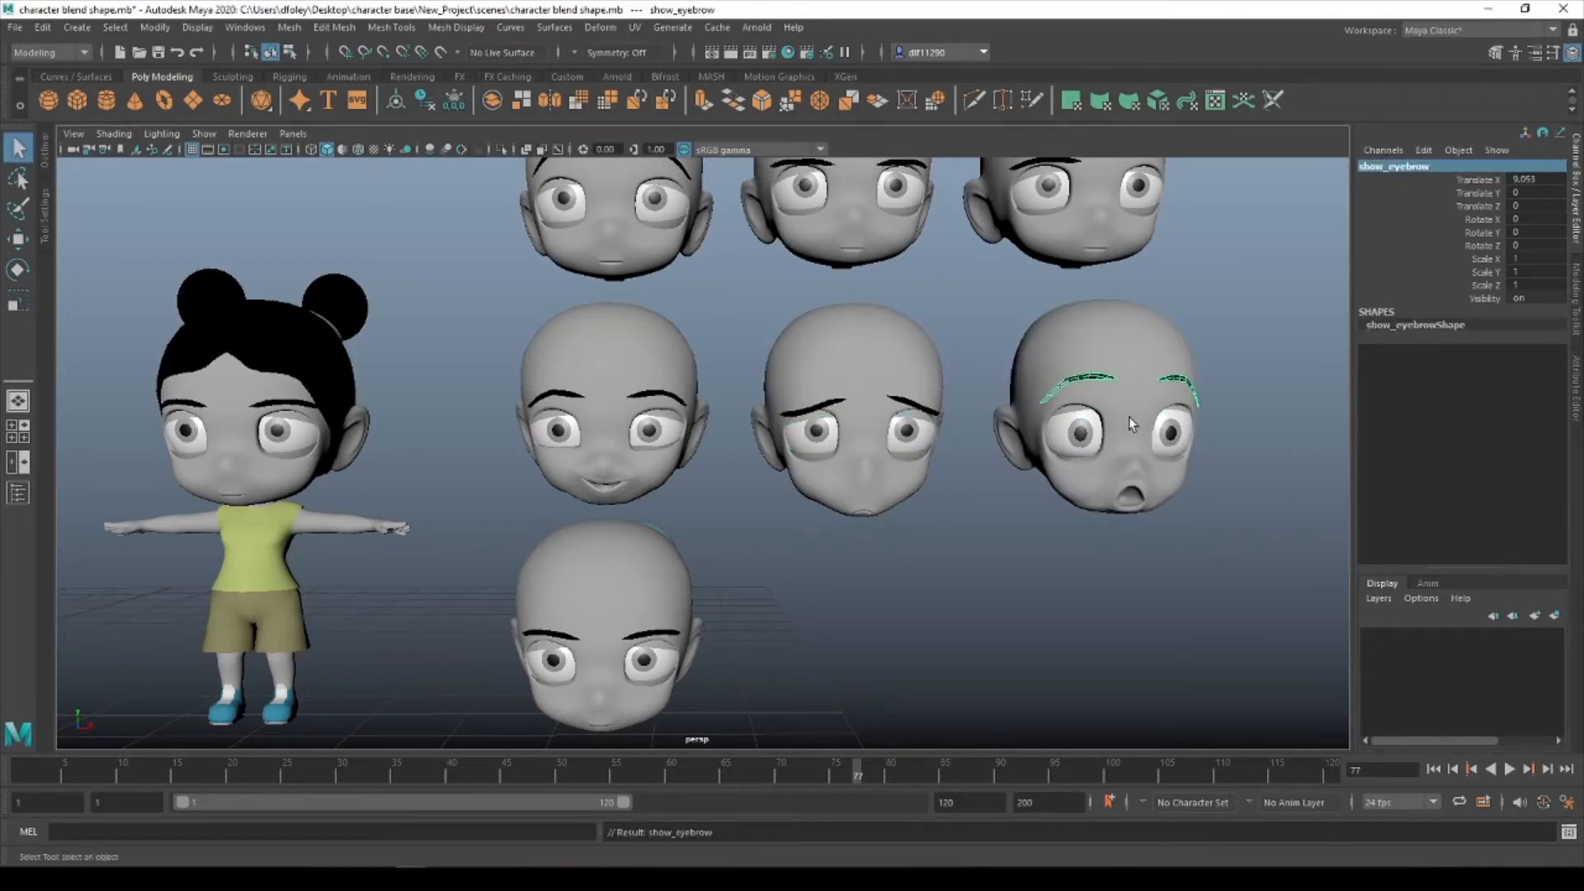
Rename the shocked head's upper eyelids mesh to shock_top_lid.
click(1129, 418)
key(w)
click(1444, 168)
text(shot)
key(Return)
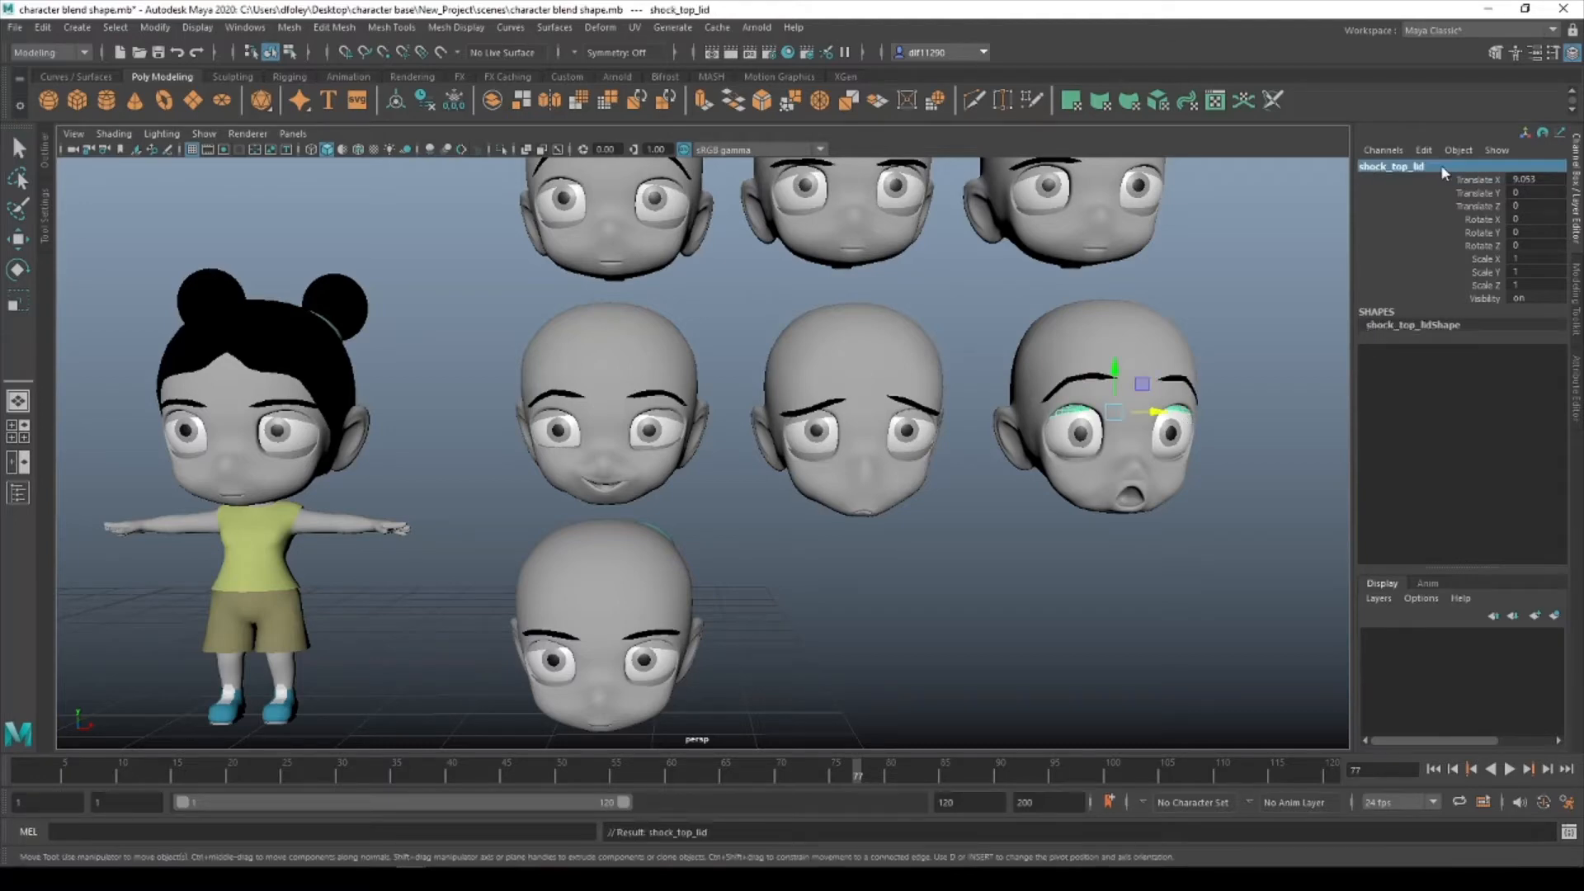
key(q)
Rename the shocked head's two eyeball meshes to shock_right_eye and shock left eye.
click(1170, 434)
click(1415, 168)
text(shock right eye)
key(Return)
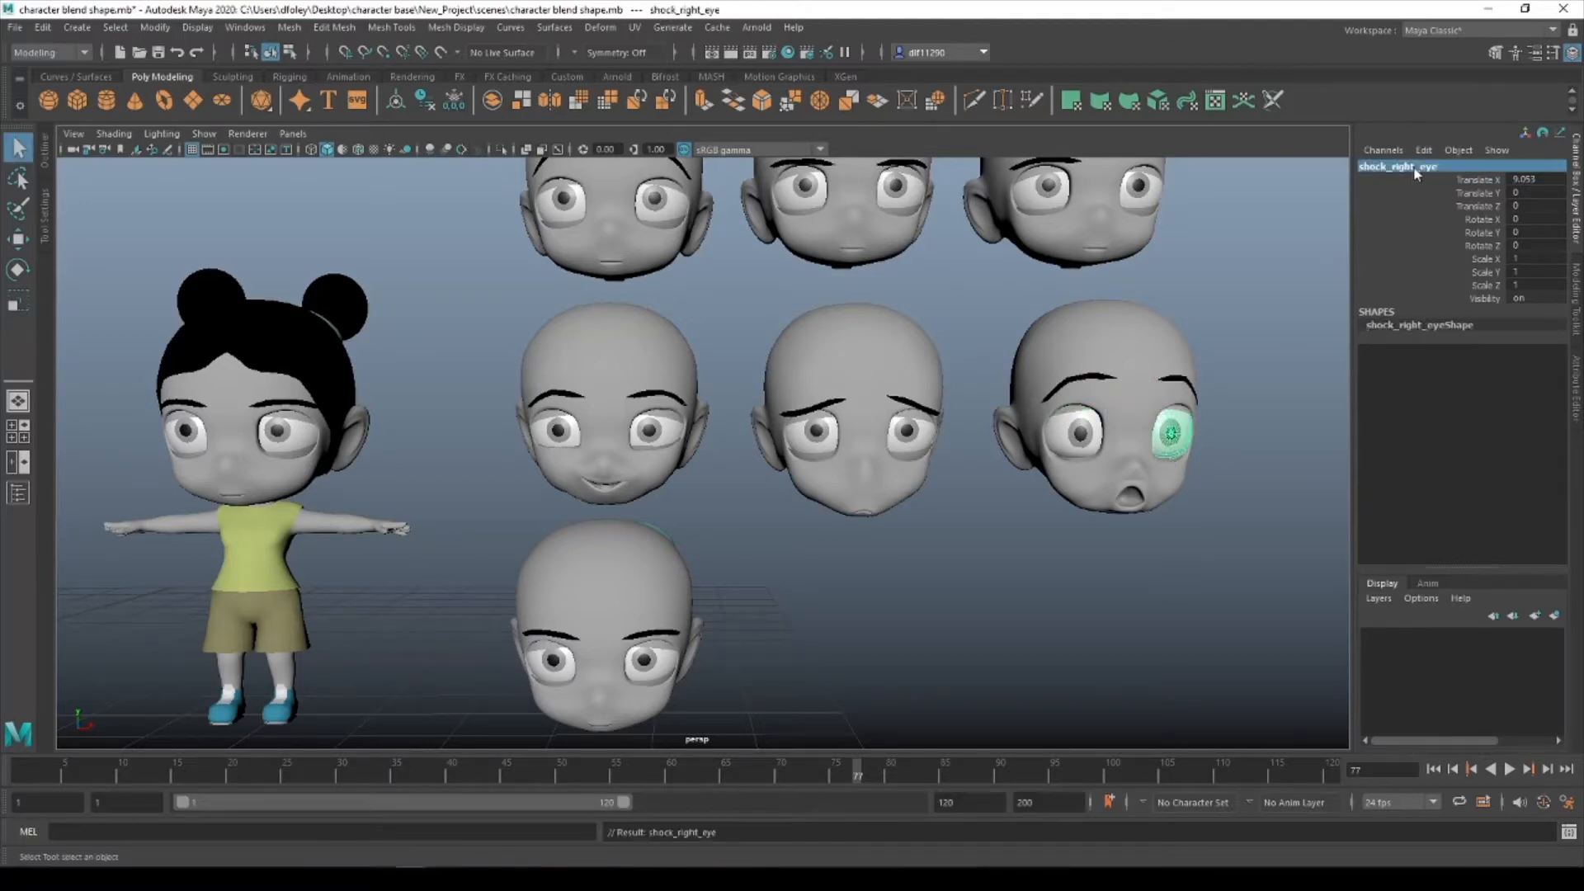
click(1083, 430)
click(1418, 169)
text(shock left eye)
key(Return)
Rename the shocked head's lower eyelids mesh to shock_bottom_lid.
click(1195, 467)
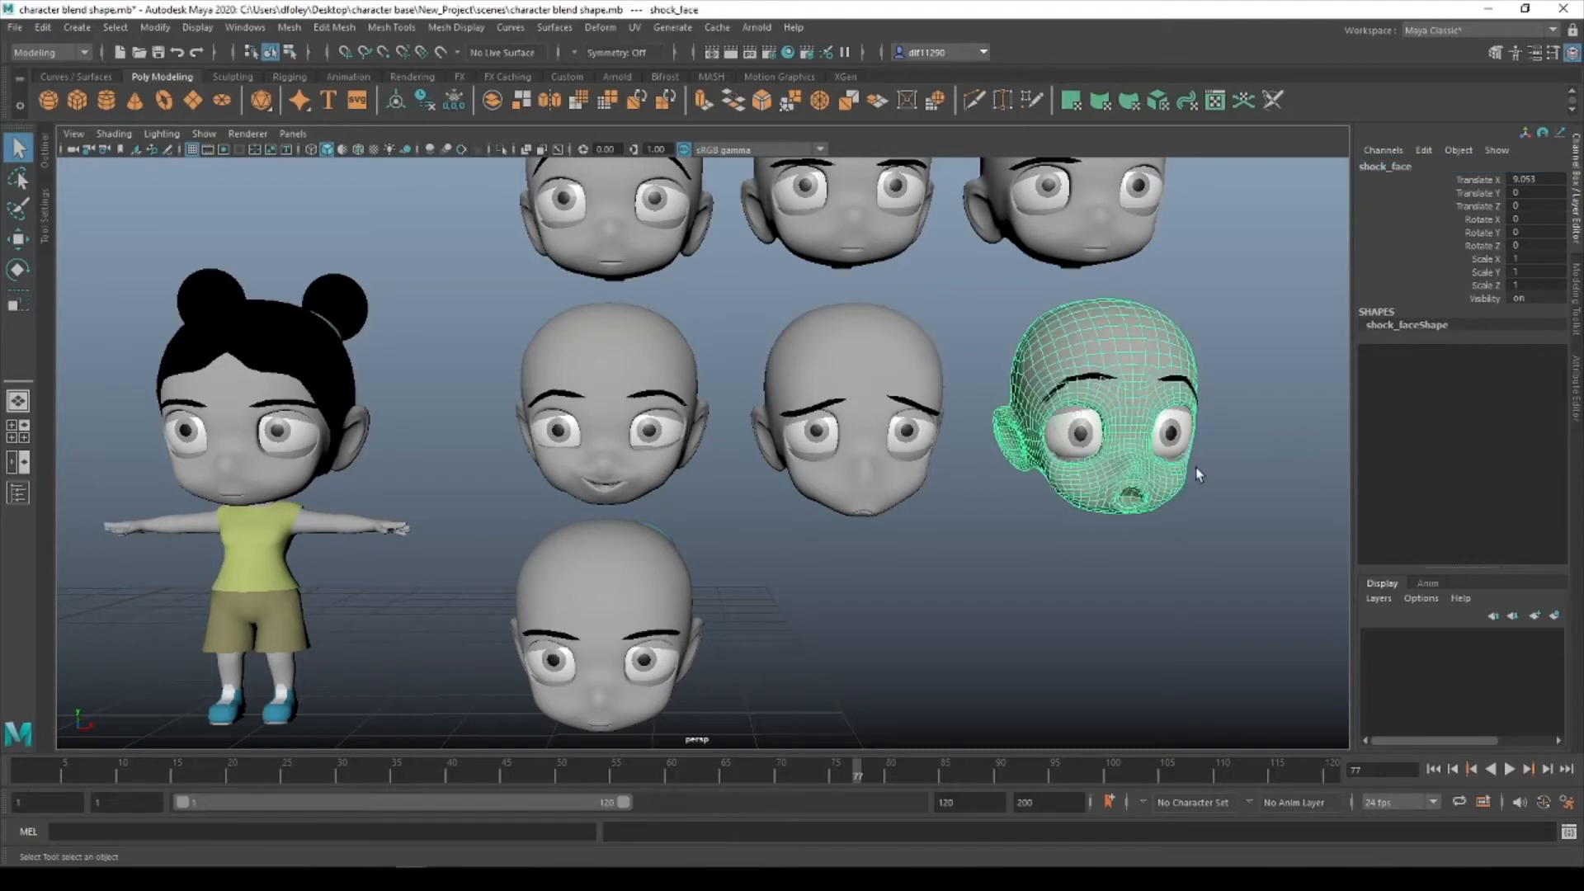
key(f)
click(656, 500)
click(1444, 168)
text(shock bottom lid)
key(Return)
Rename the raised eyebrows mesh on the first head of the upper row to eyebrows up.
scroll(731, 431, down, 9)
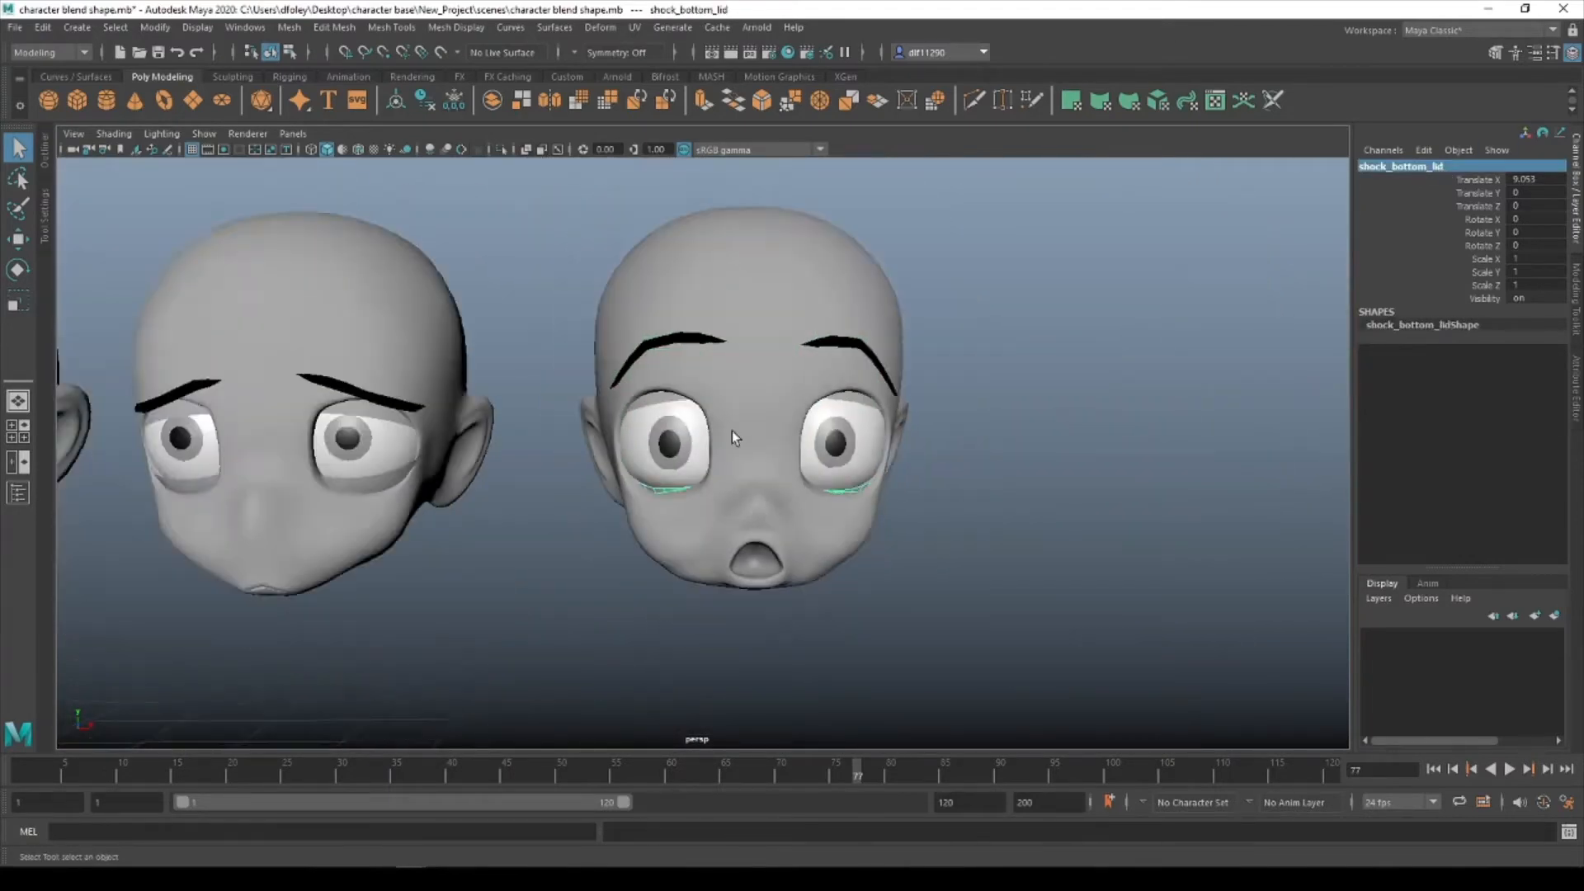
alt+middle_drag(313, 277, 677, 482)
scroll(490, 333, up, 7)
click(639, 380)
click(742, 284)
click(1443, 170)
text(eyebrows up)
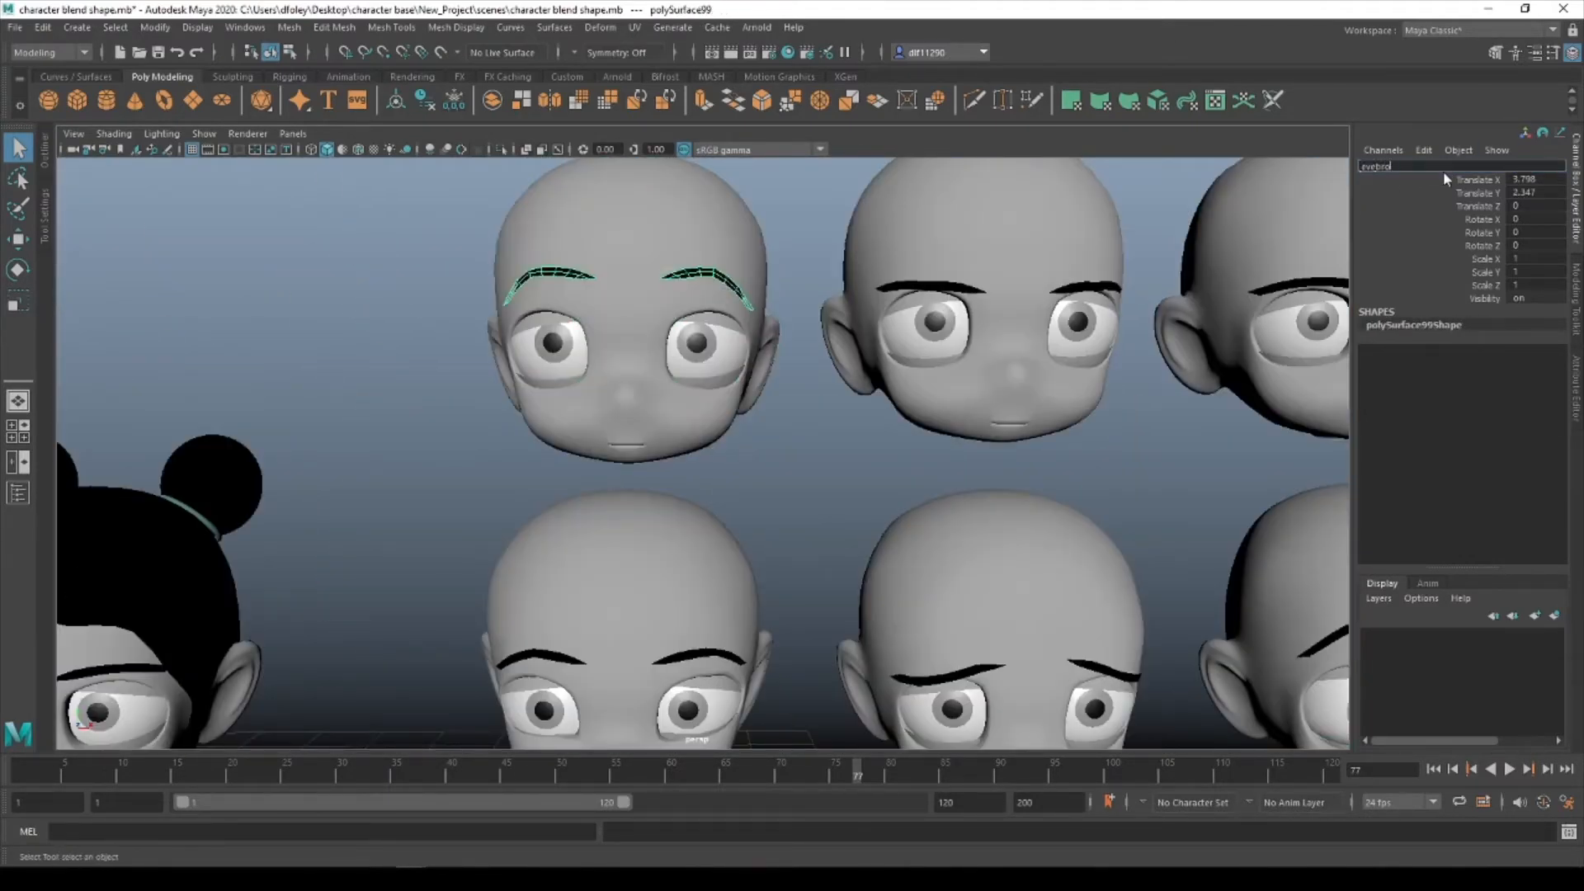
key(Return)
Rename the lowered eyebrows mesh on the middle head of the upper row to eyebrows down.
alt+middle_drag(791, 350, 493, 311)
click(652, 247)
click(1440, 175)
click(1437, 169)
text(webrows down)
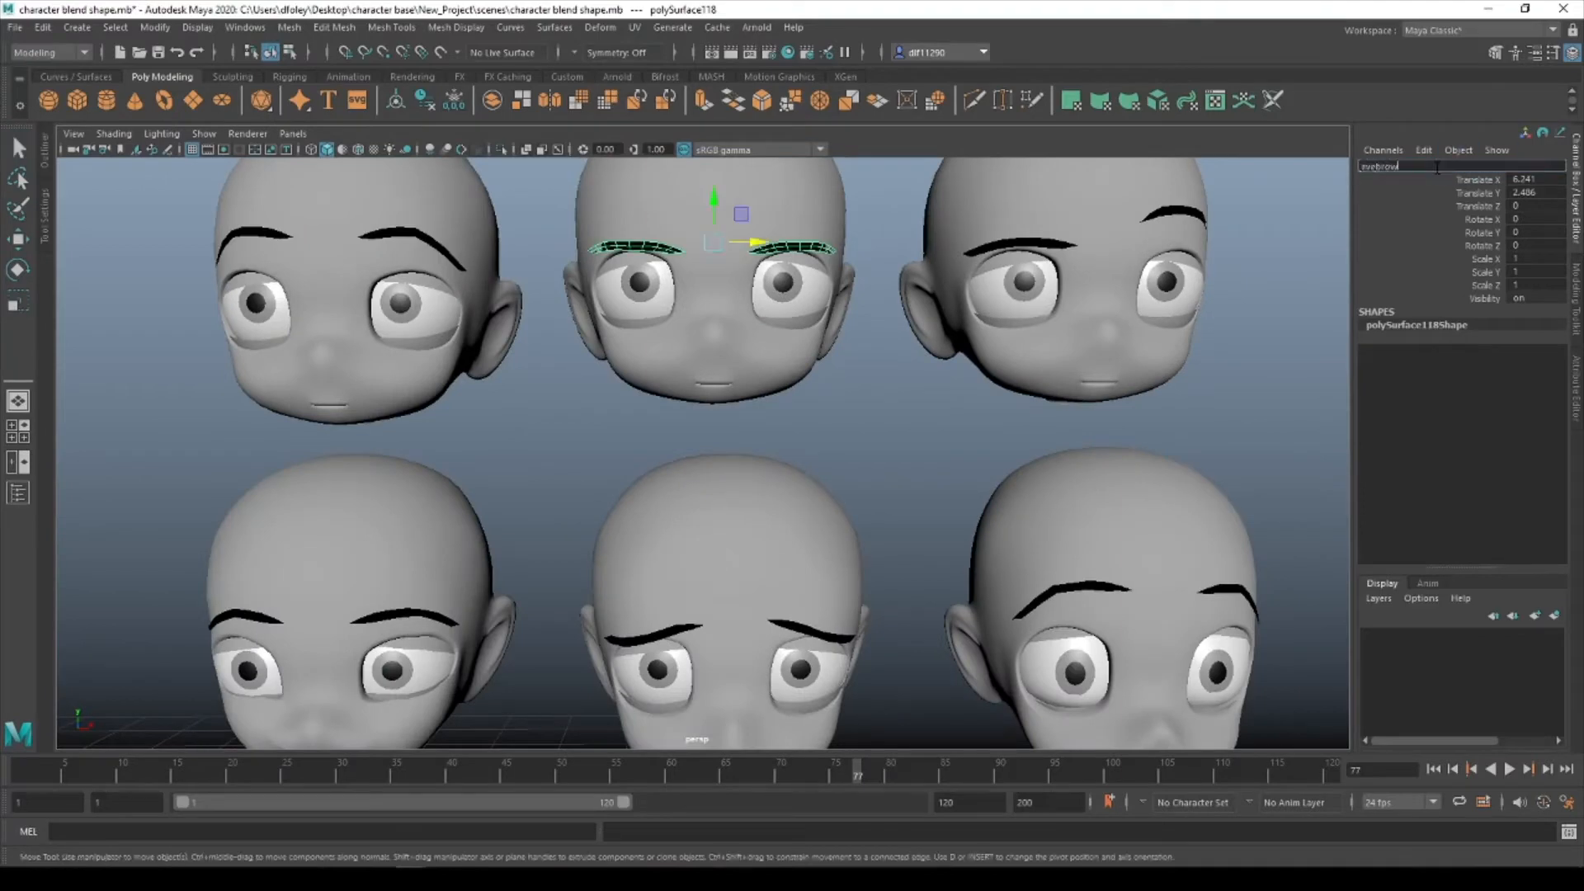
key(Return)
Rename the uneven eyebrows mesh on the last head of the upper row to right eyebrow up.
click(1187, 211)
click(1417, 152)
double_click(1406, 167)
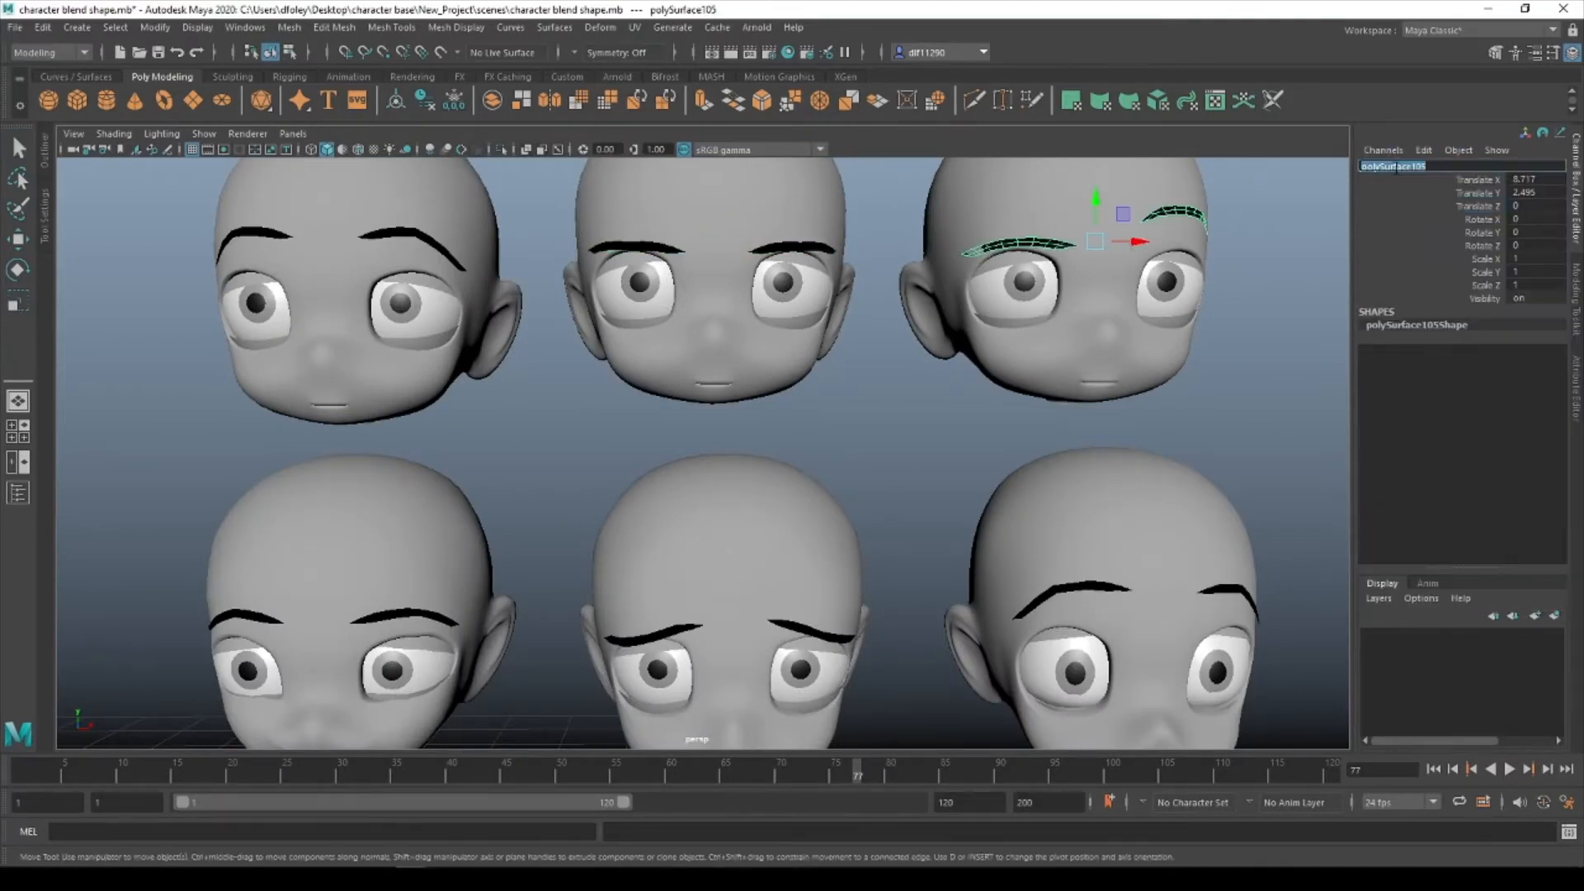
text(right eyebrow up)
key(Return)
Rename the full-body character's head mesh to face.
scroll(805, 552, down, 8)
click(426, 524)
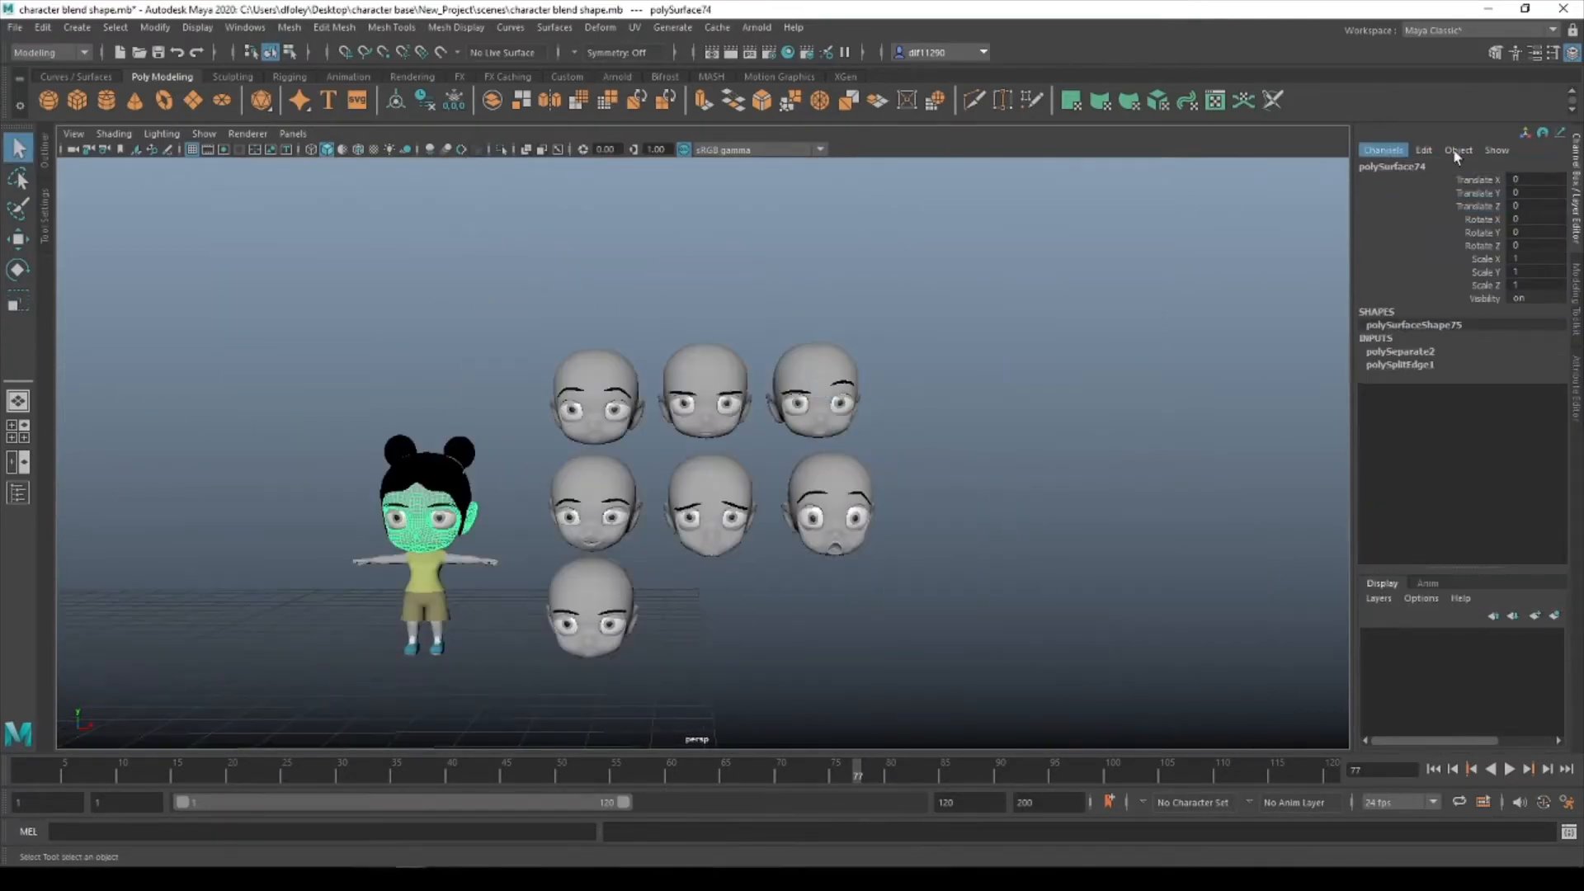
double_click(1416, 169)
text(face)
key(Return)
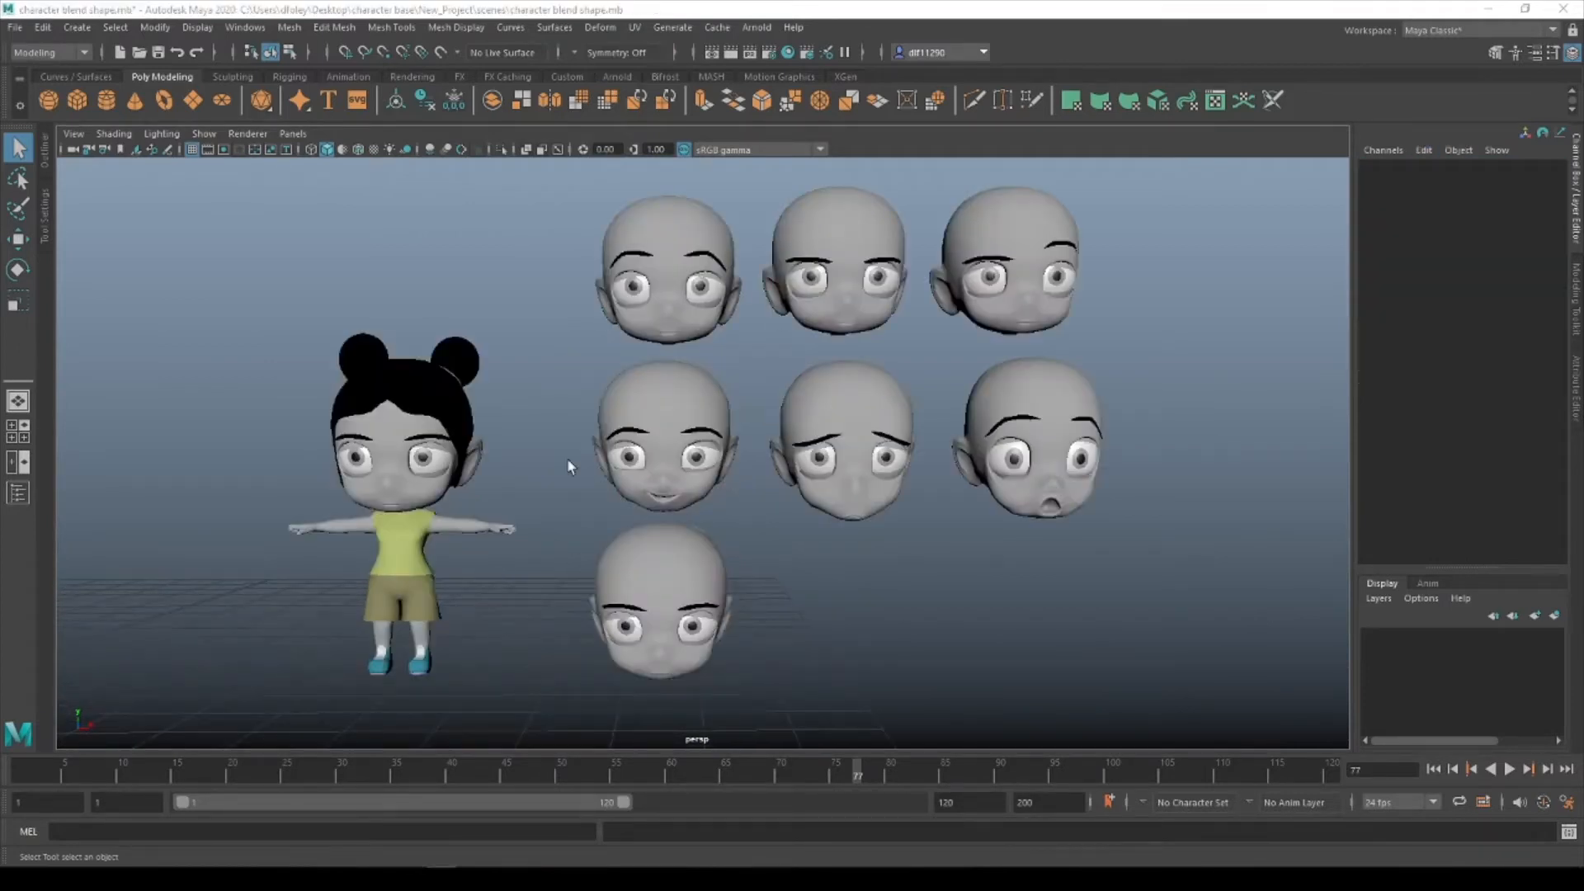
Compare the mesh names of the character's facial parts with the smiling head's, and look over all the expression heads.
click(428, 493)
click(432, 456)
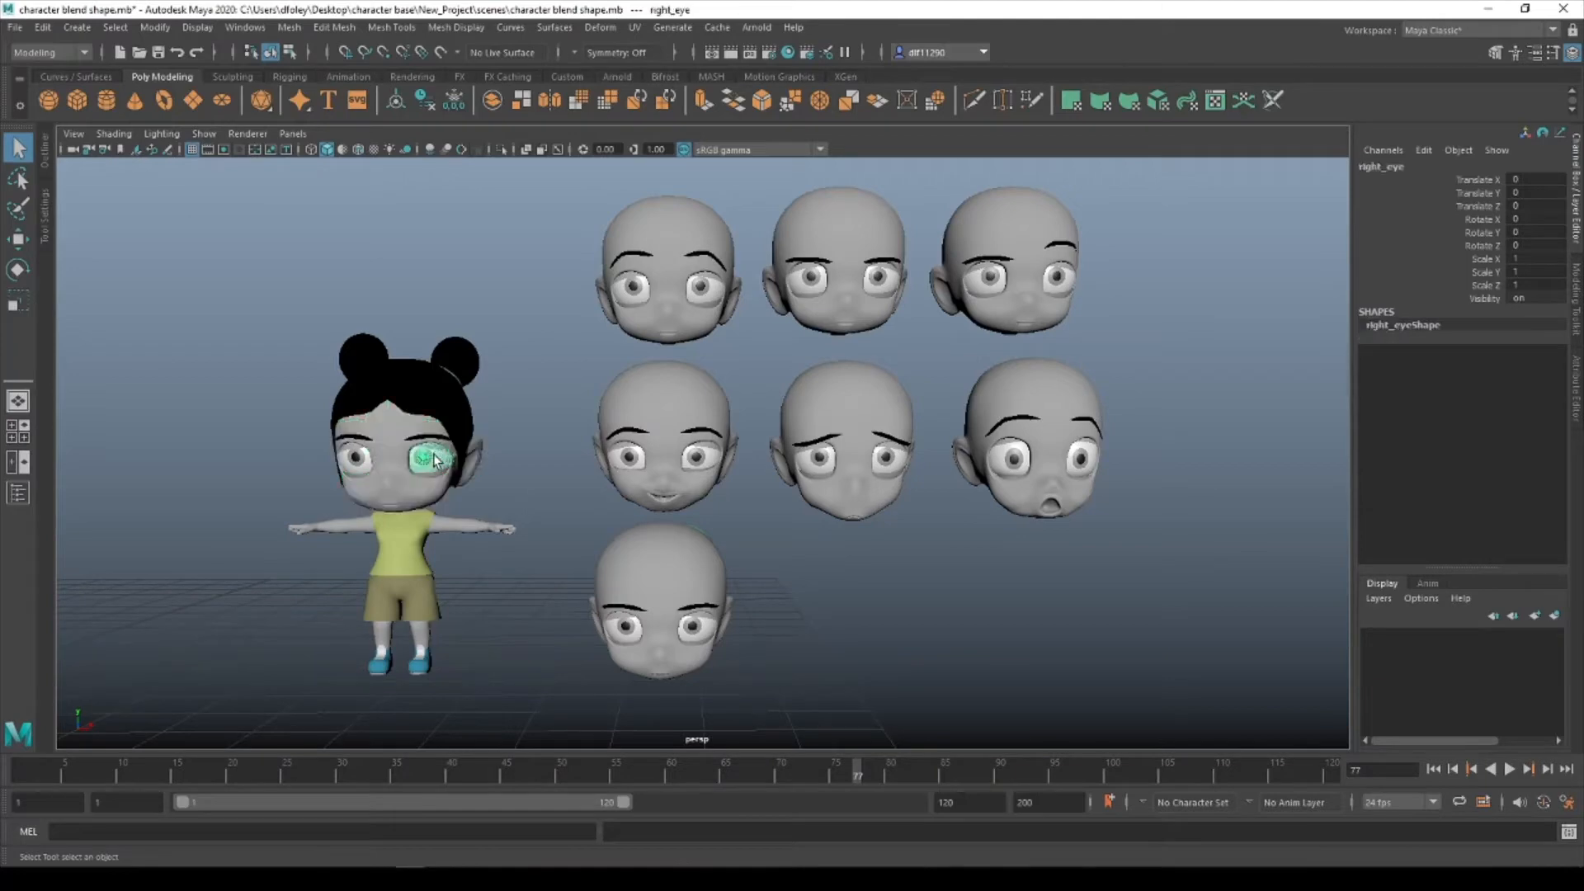
click(431, 452)
click(420, 445)
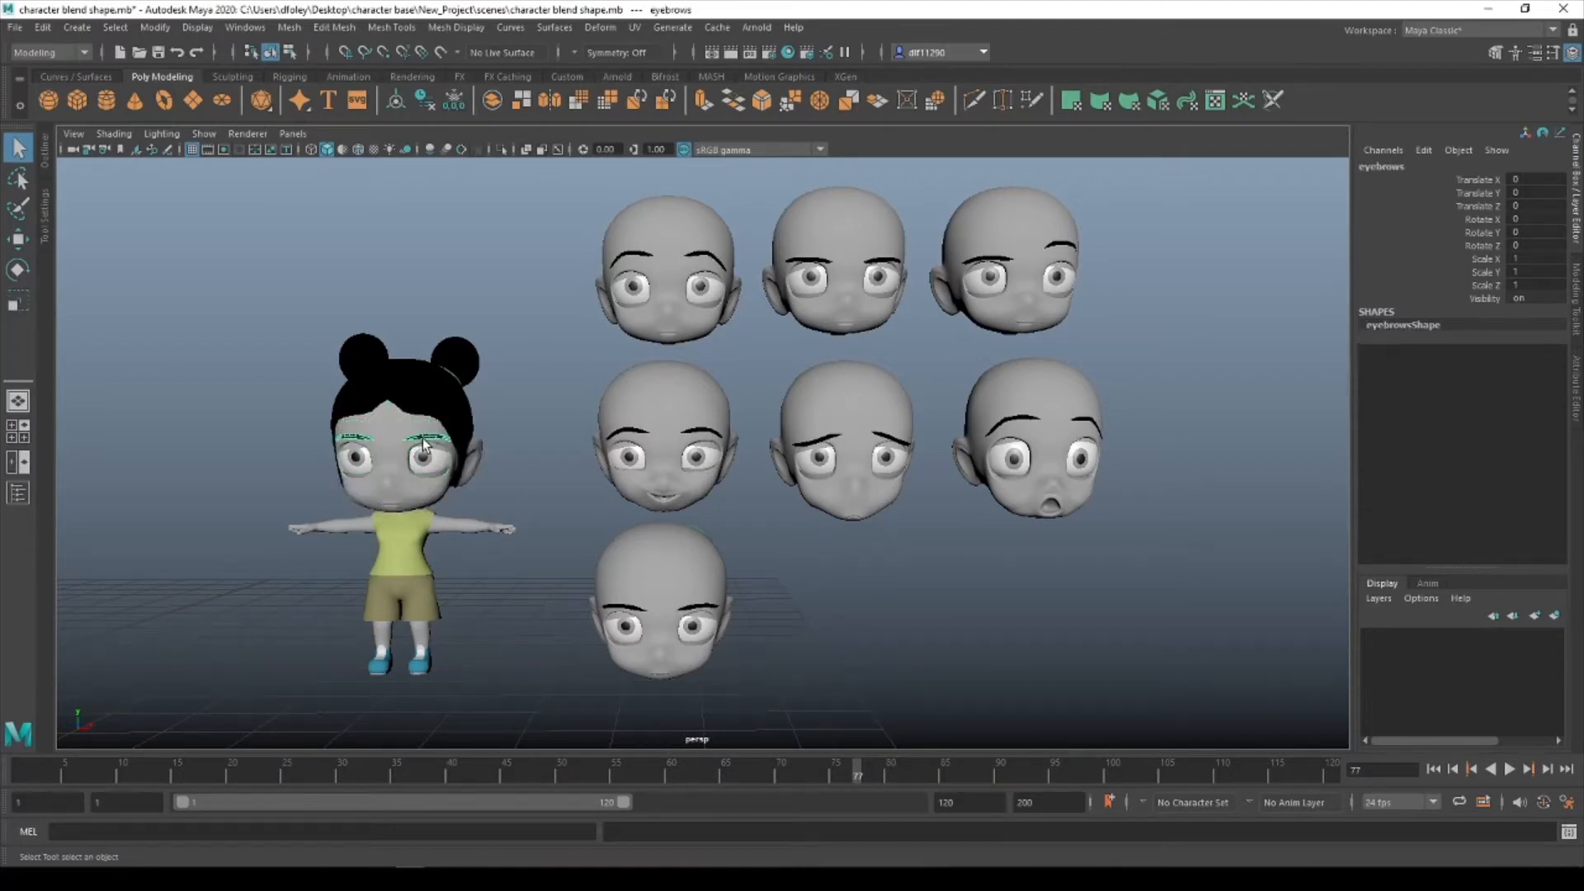
click(684, 427)
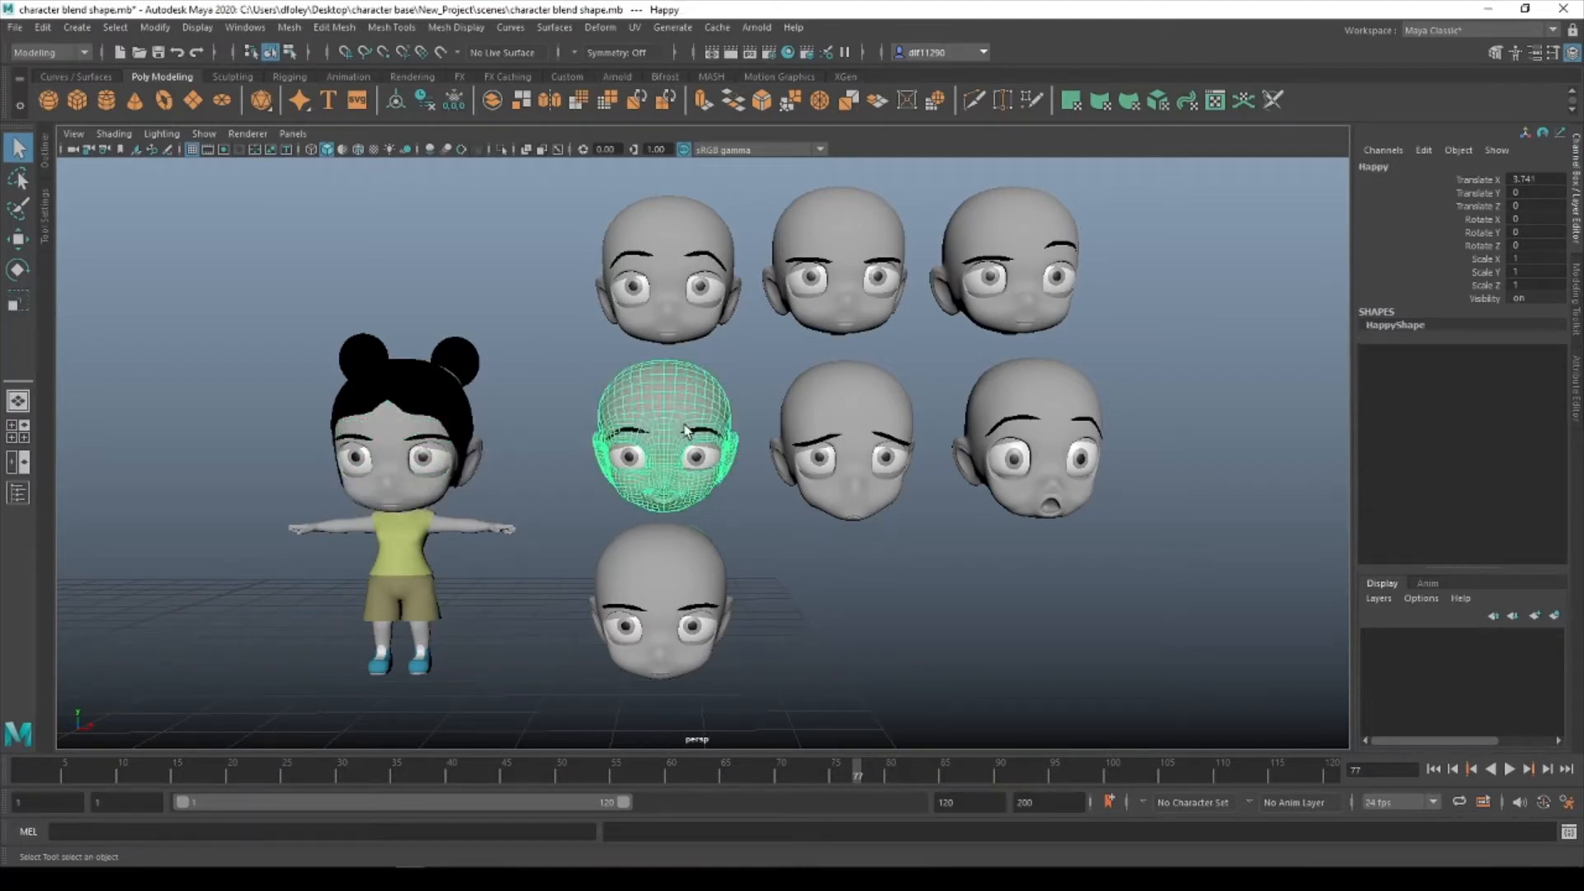
click(629, 430)
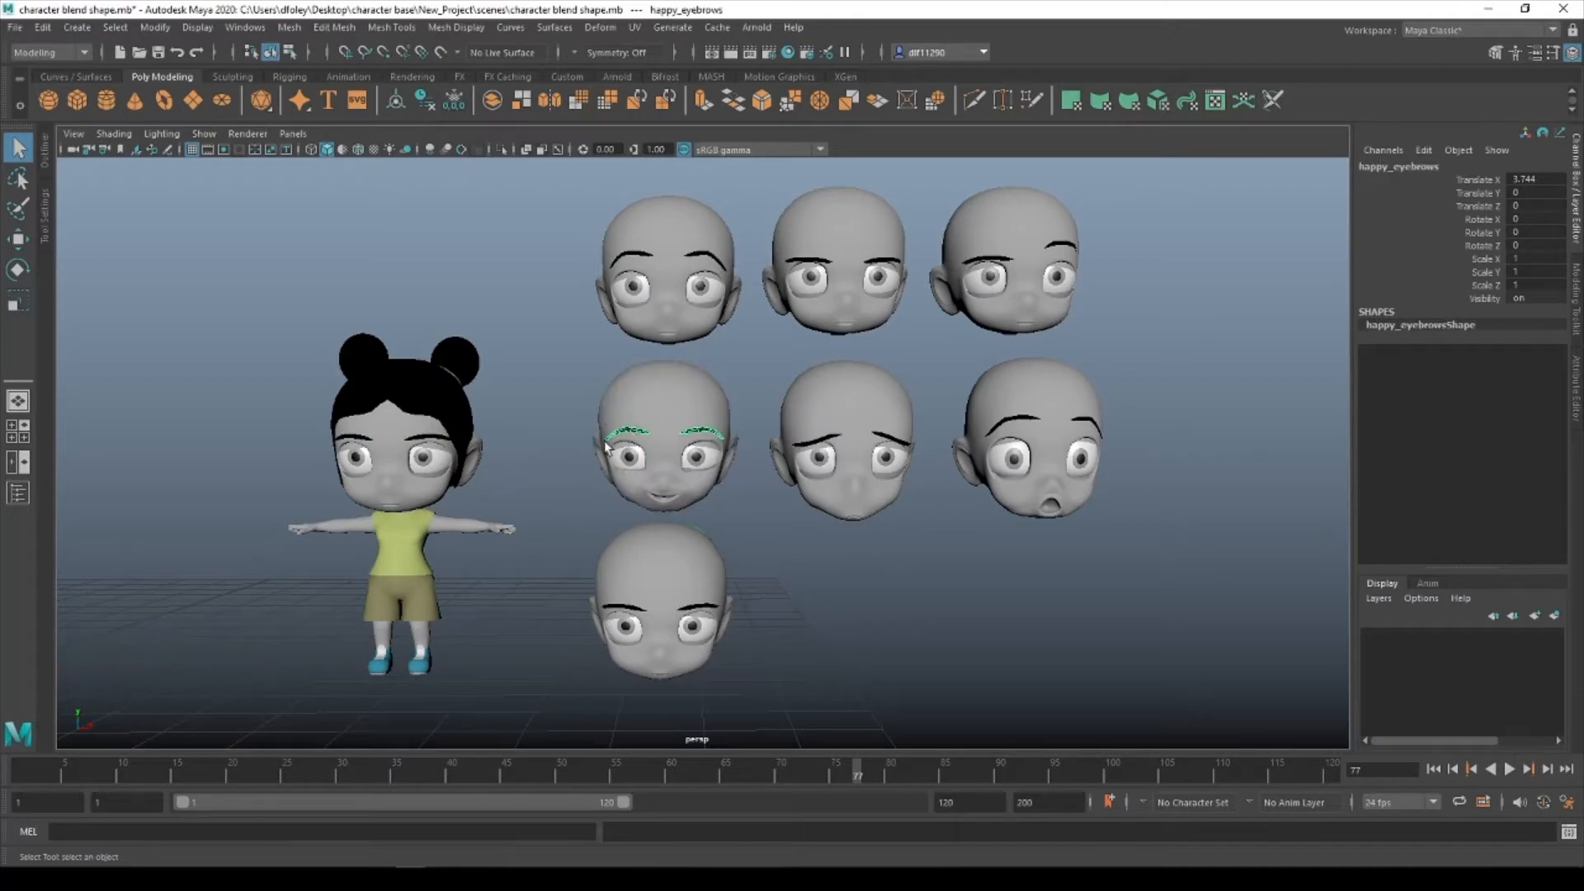
click(411, 439)
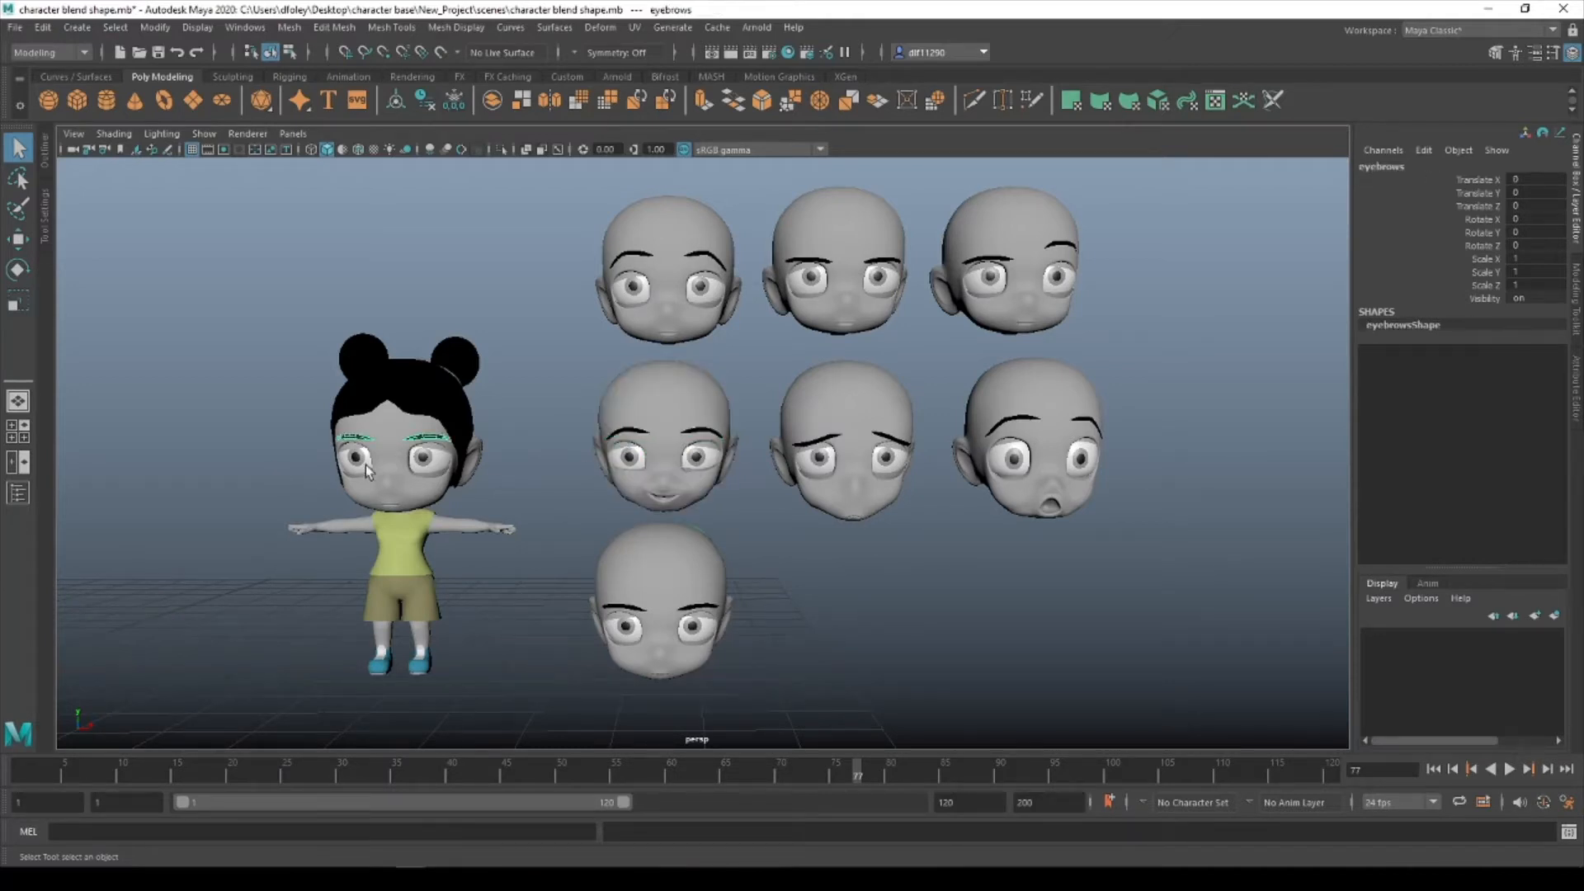
scroll(420, 479, up, 3)
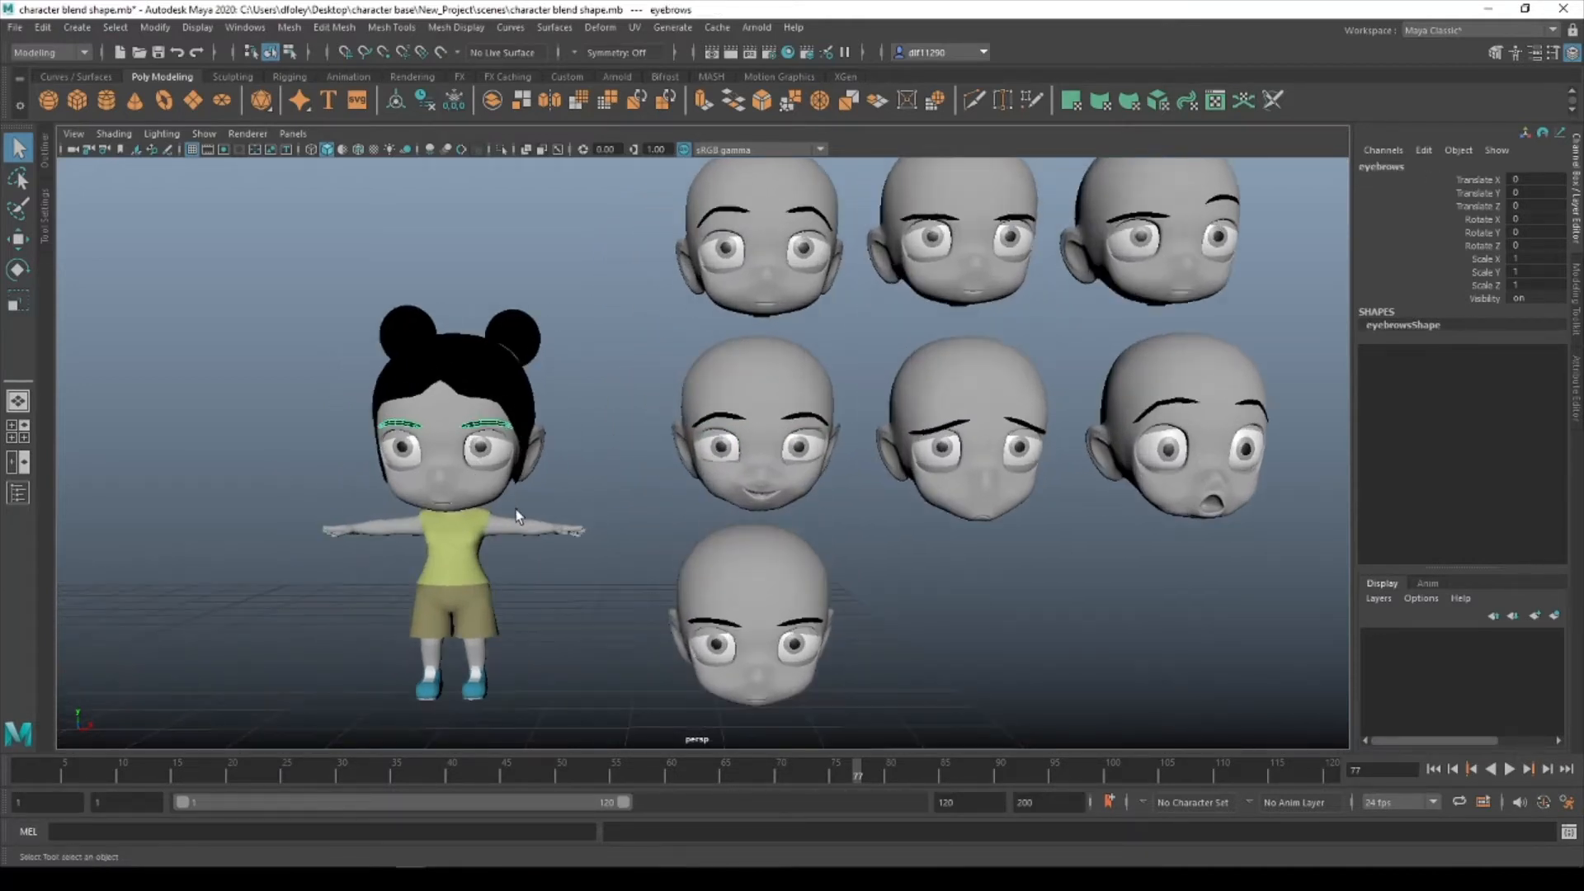
scroll(519, 520, up, 2)
alt+middle_drag(643, 502, 631, 528)
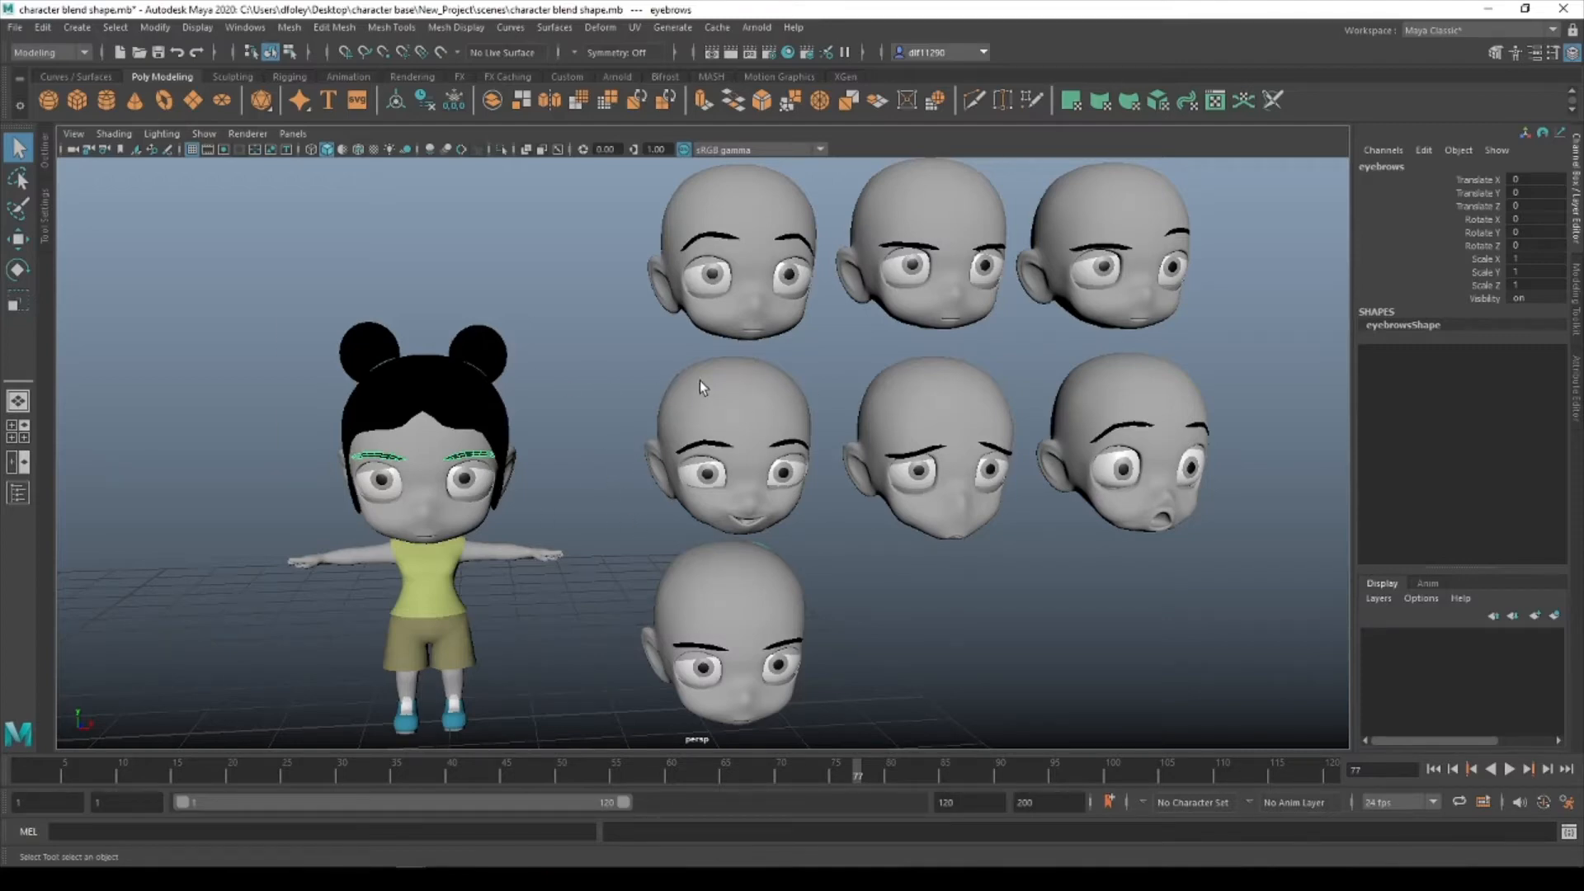
scroll(521, 487, down, 5)
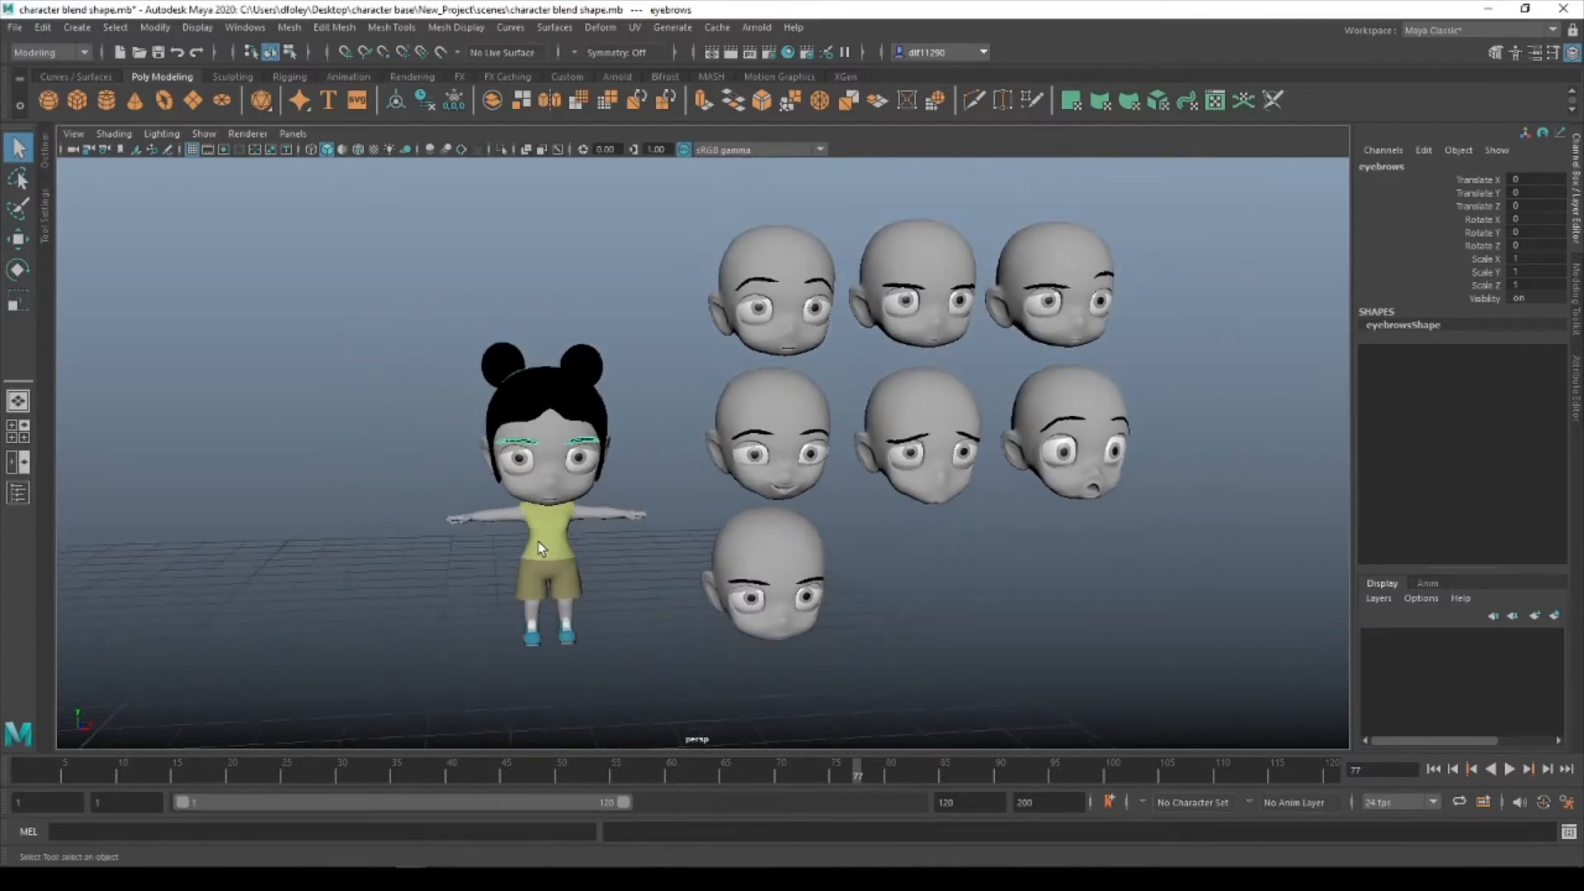
mouse_move(571, 509)
alt+mouse_down()
mouse_move(626, 514)
mouse_move(602, 507)
alt+mouse_up()
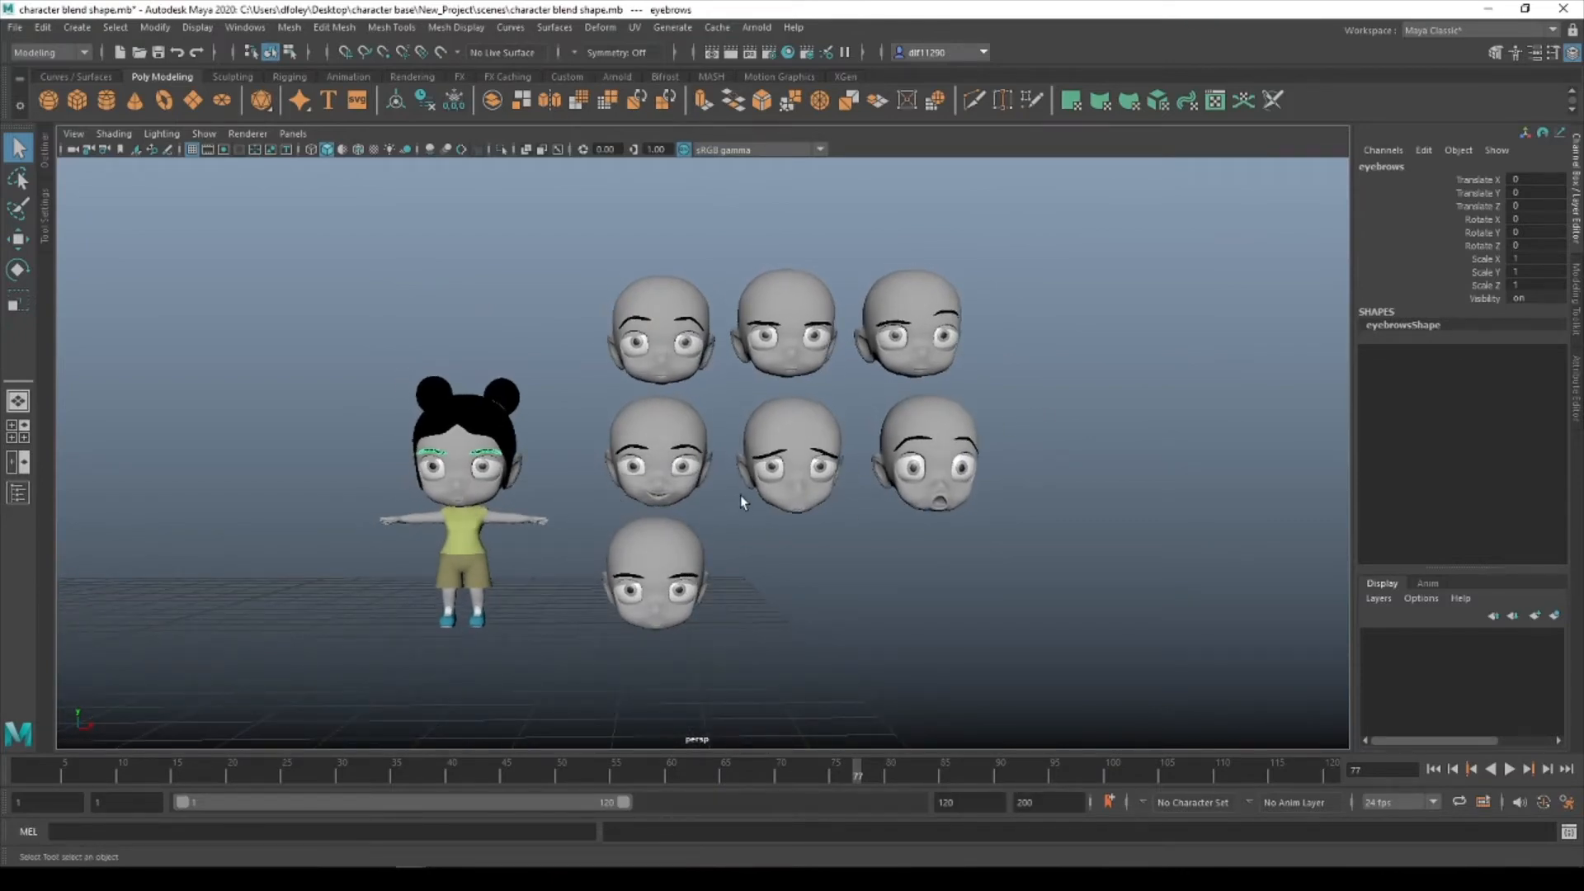
scroll(740, 495, up, 3)
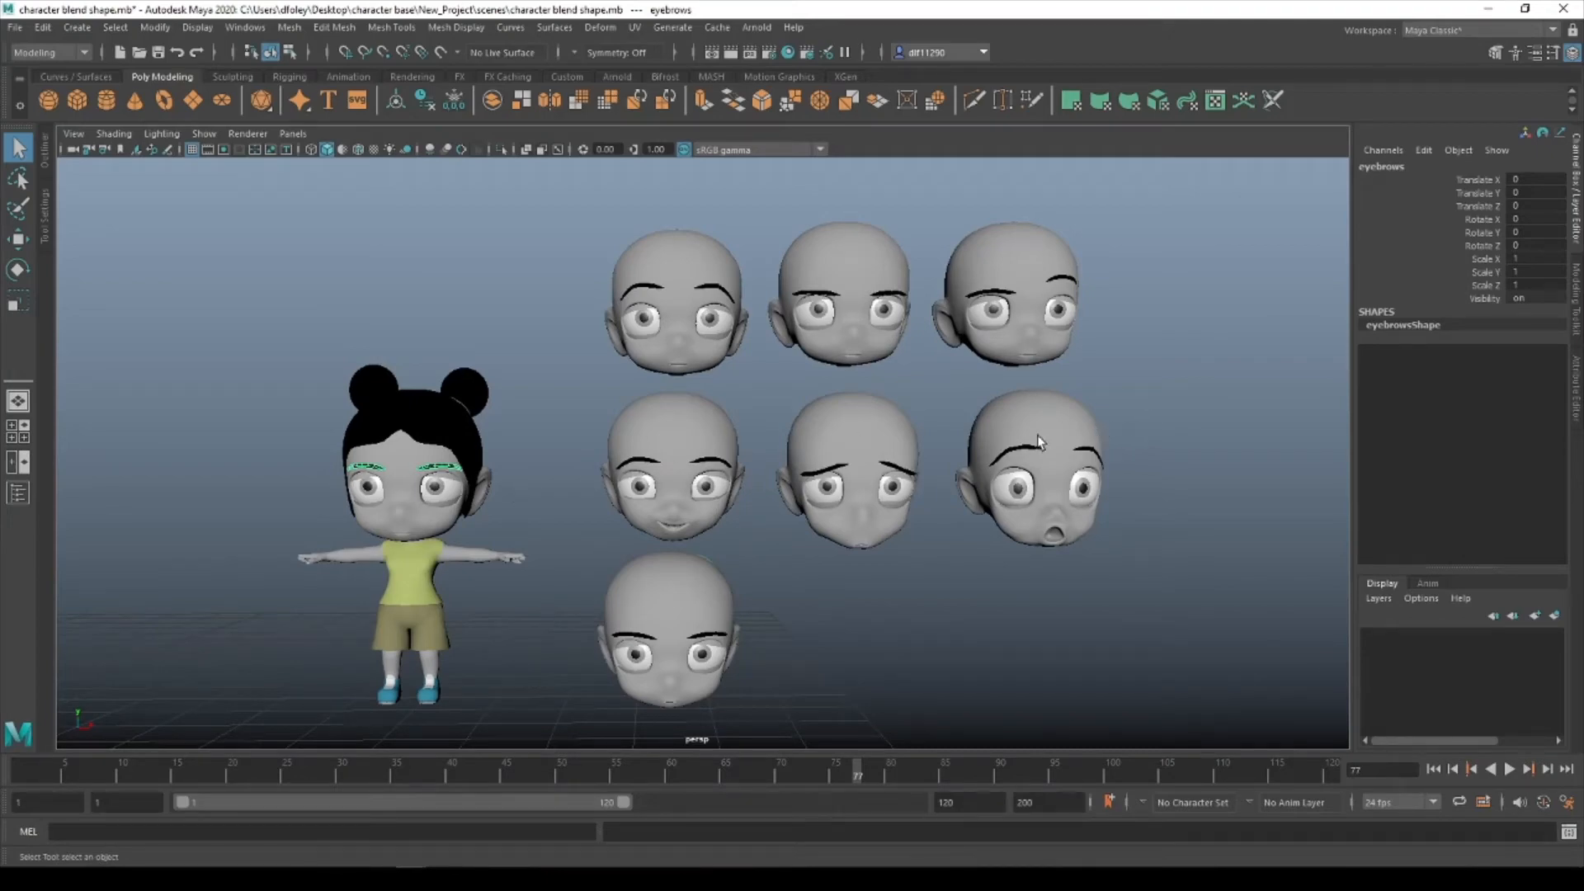
Create a blend shape on the character's face from the shocked, sad and happy heads, with local origin, topology check and automatic deformation order.
click(43, 54)
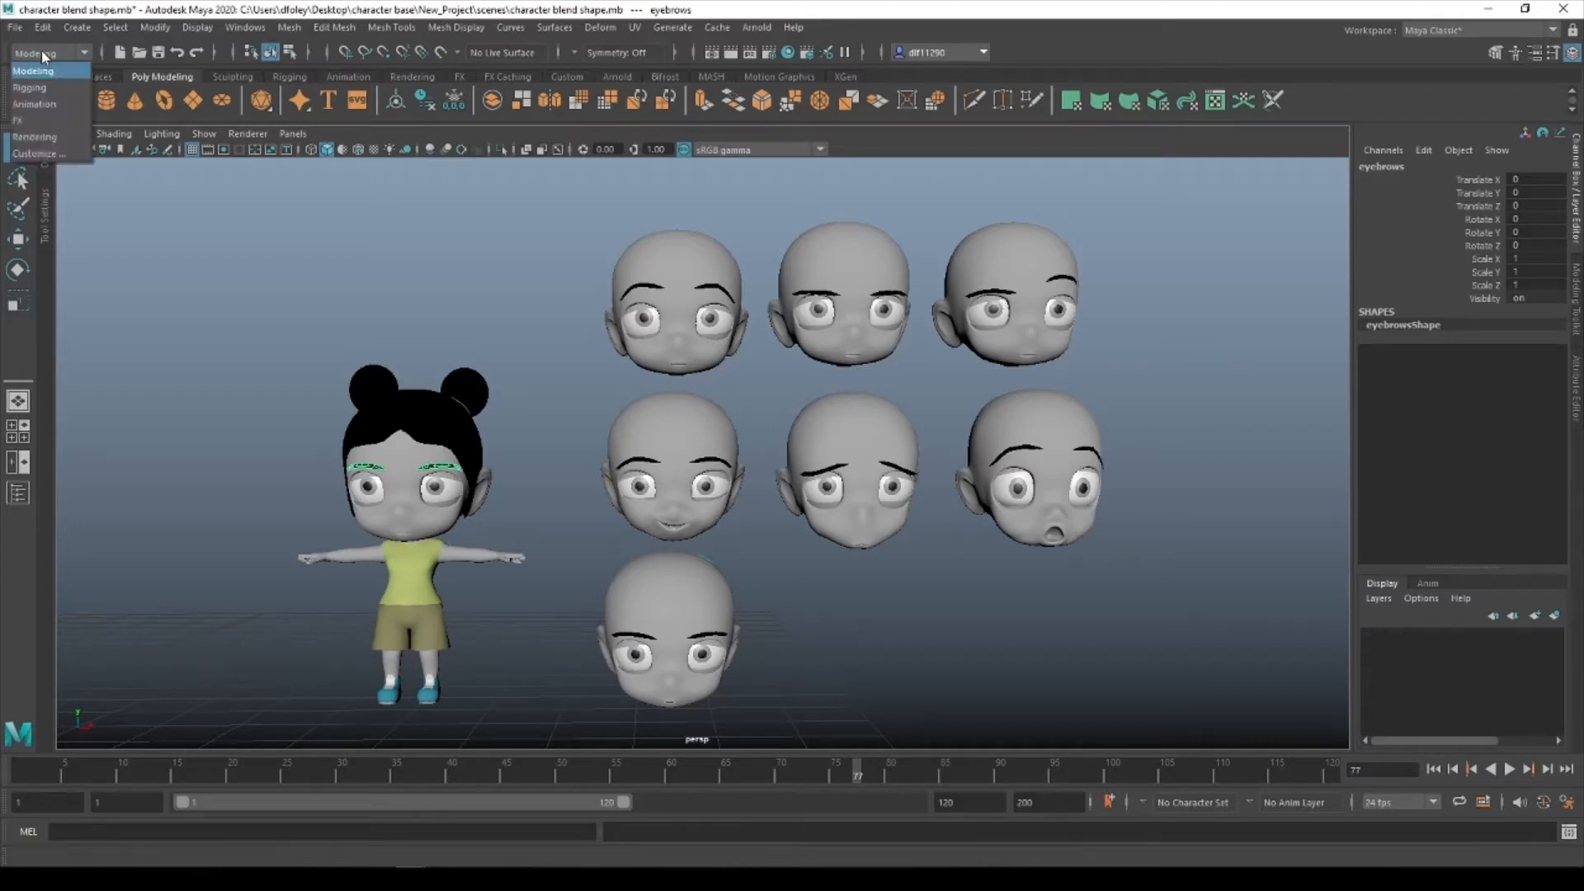
click(46, 107)
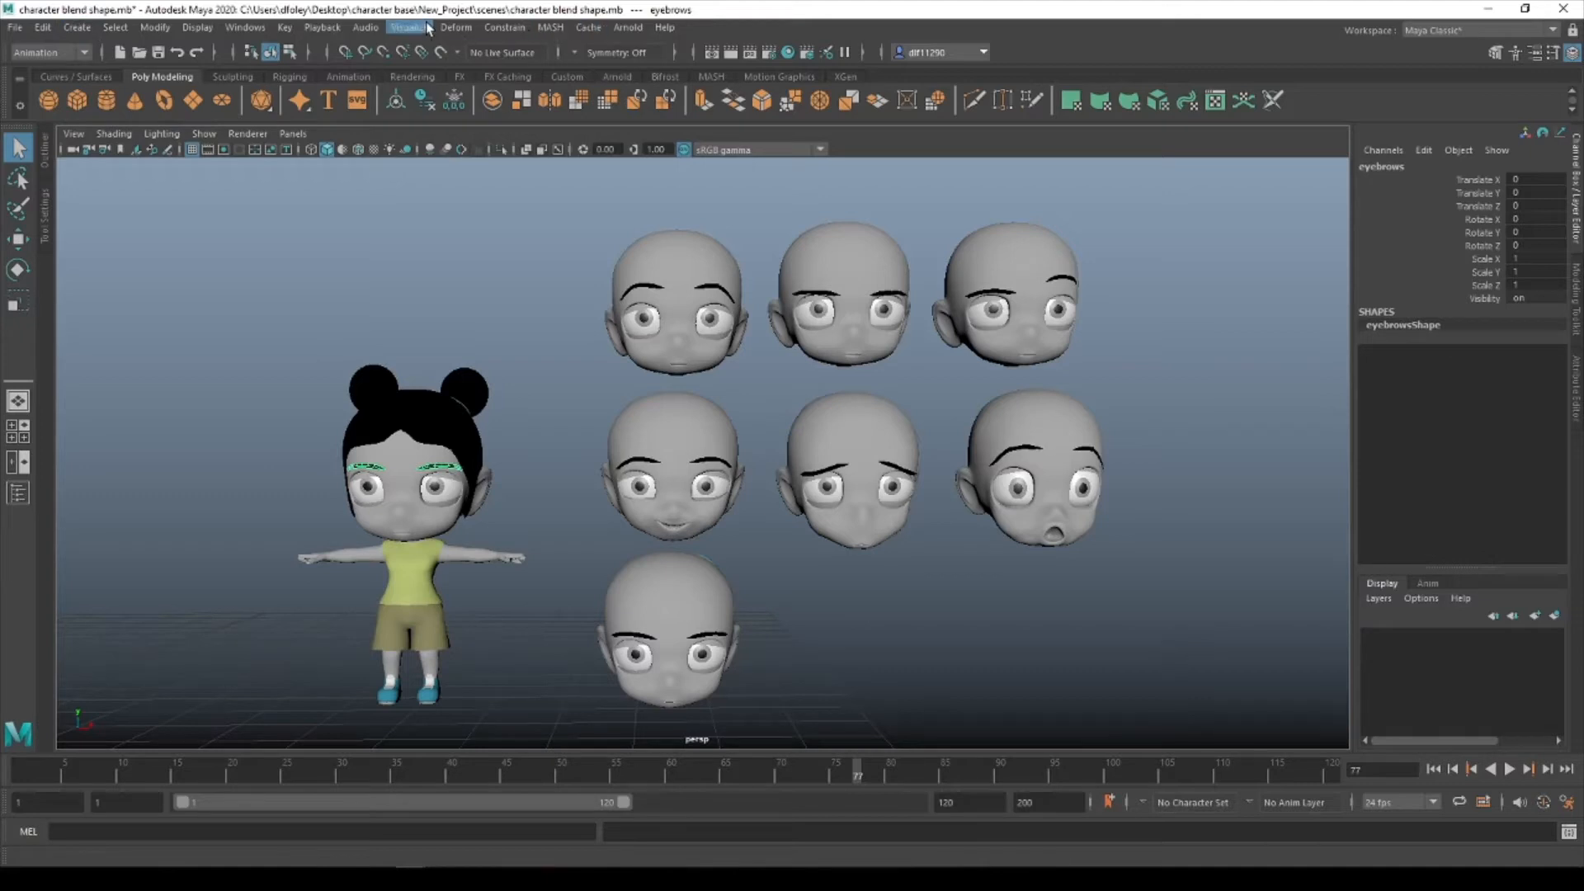
click(1021, 430)
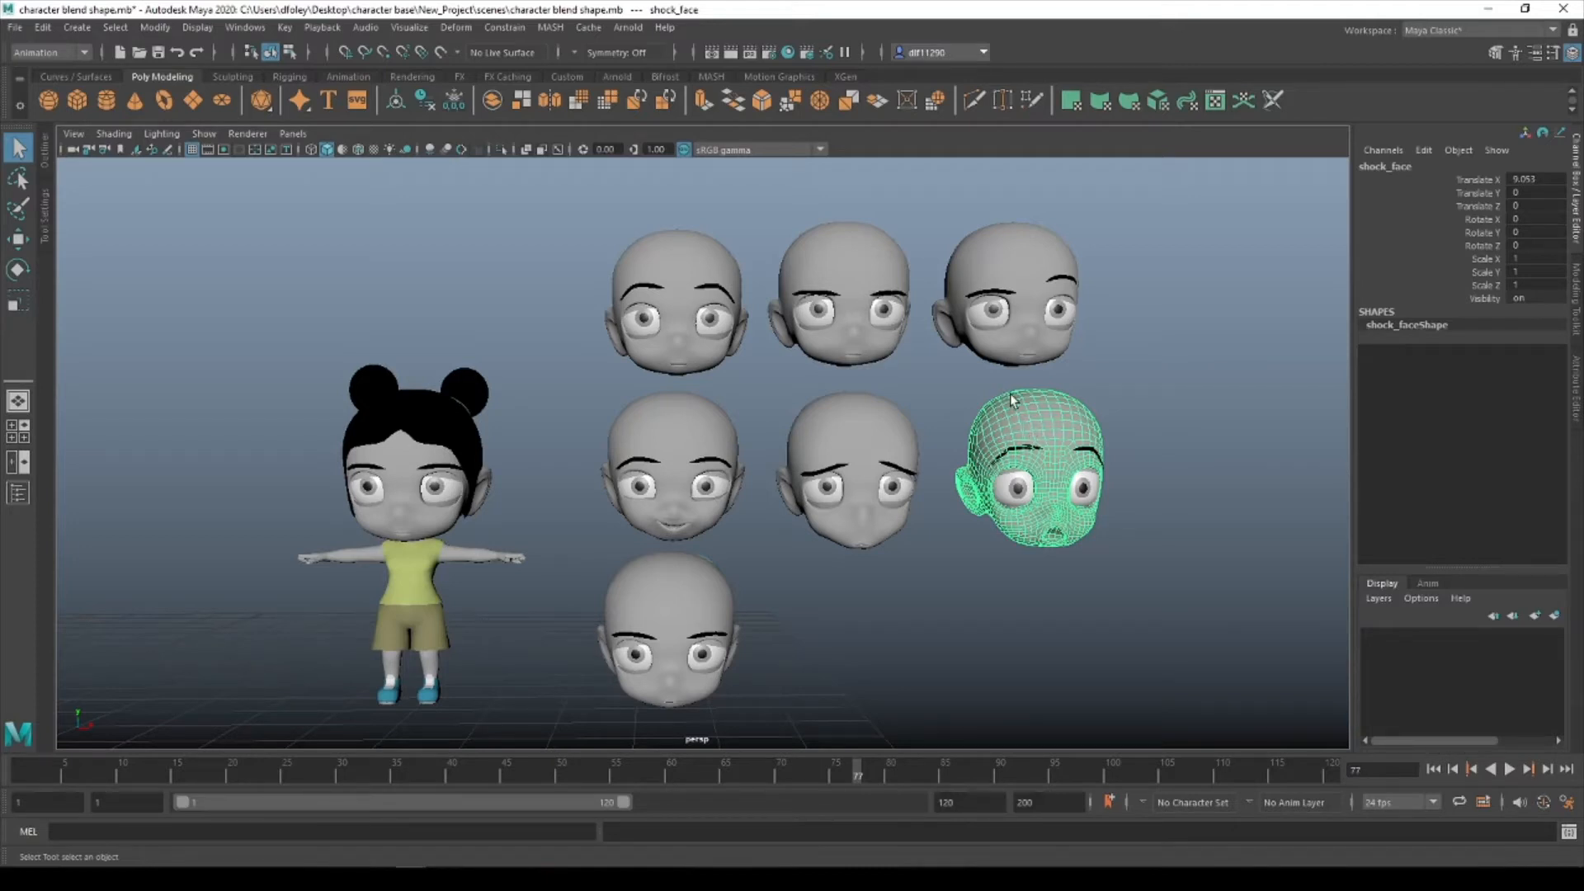
shift+click(878, 427)
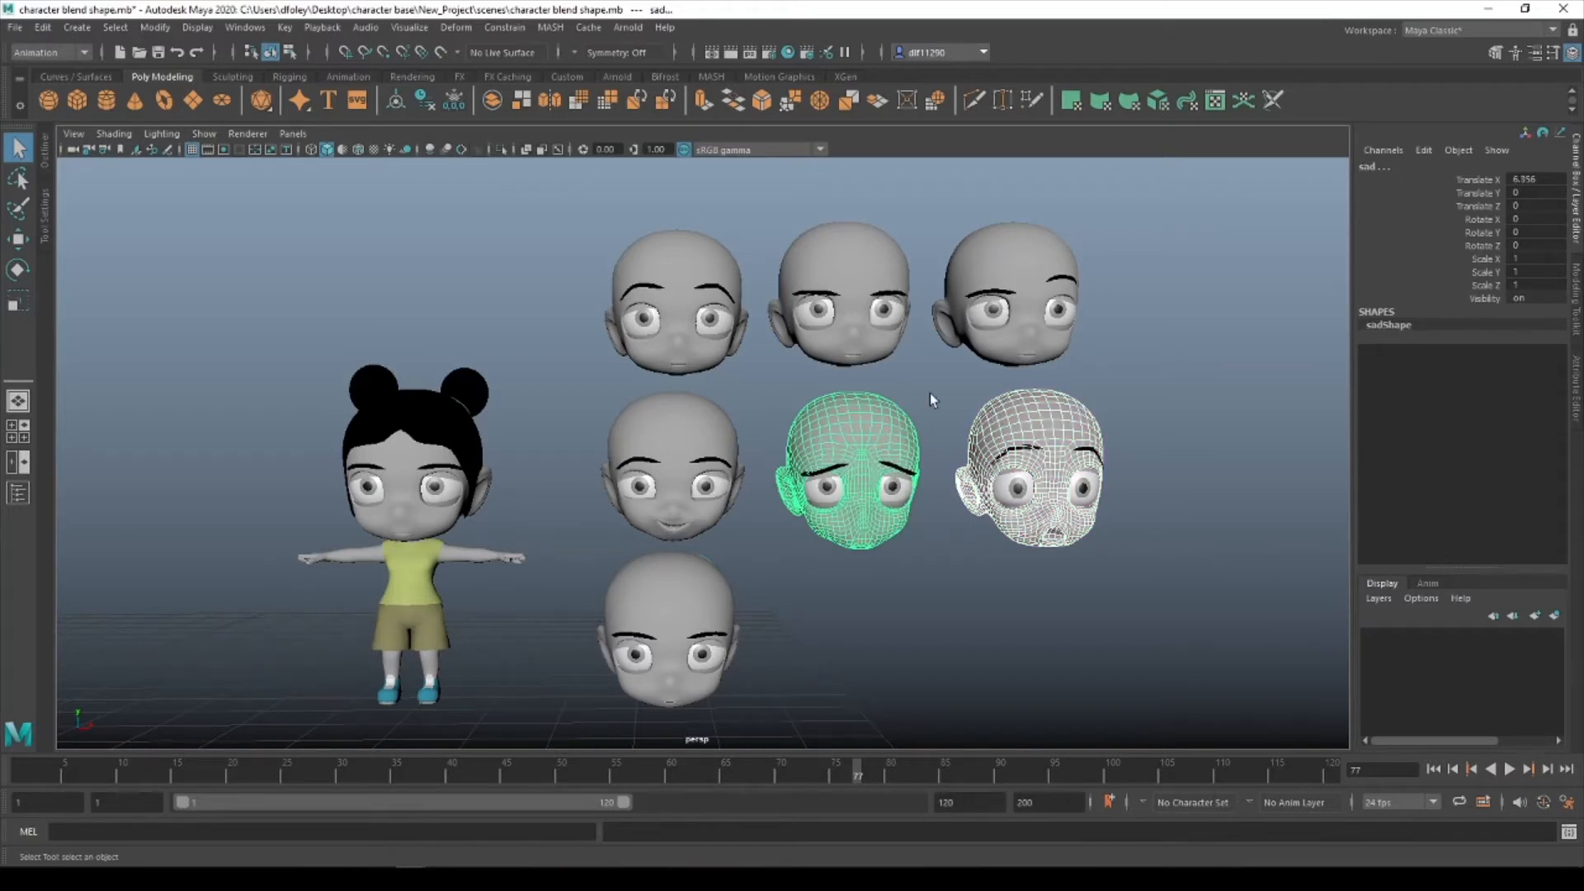
shift+click(666, 424)
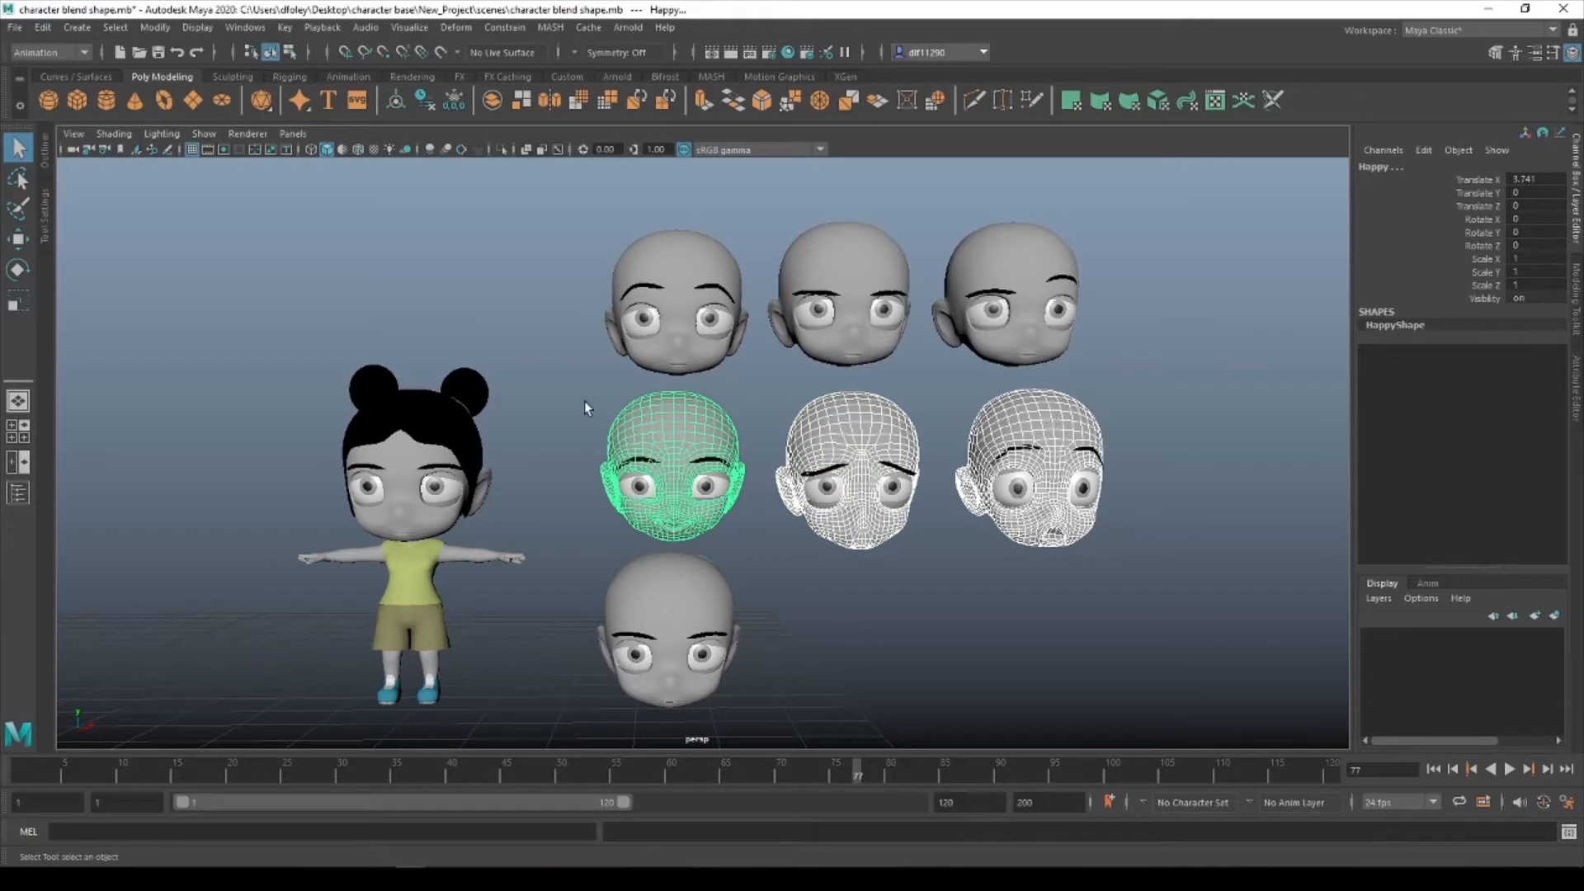
shift+click(401, 453)
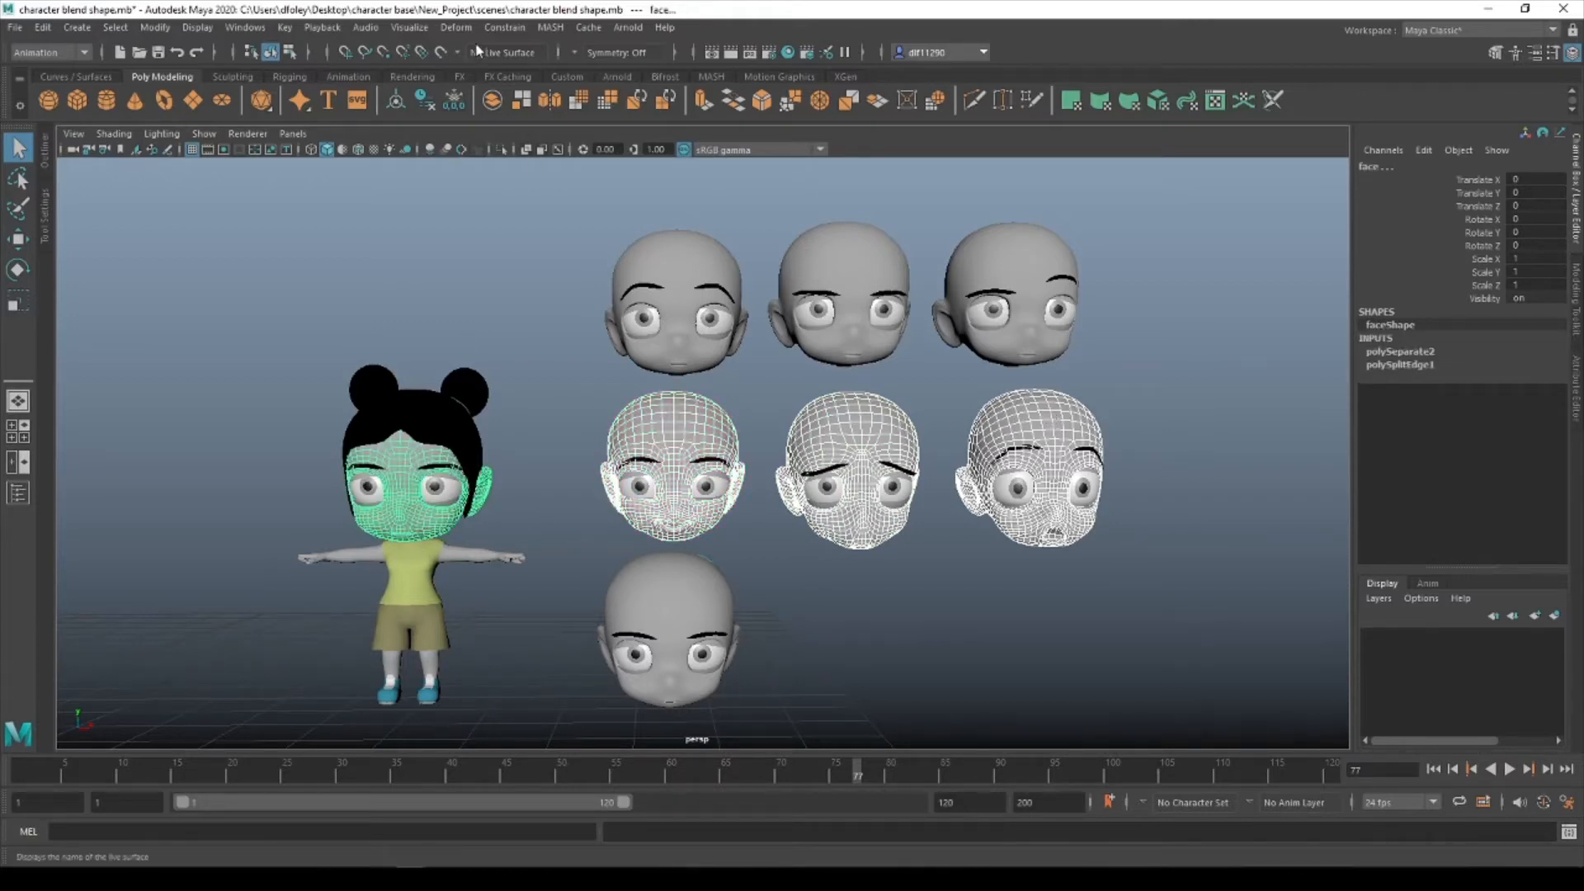
click(455, 27)
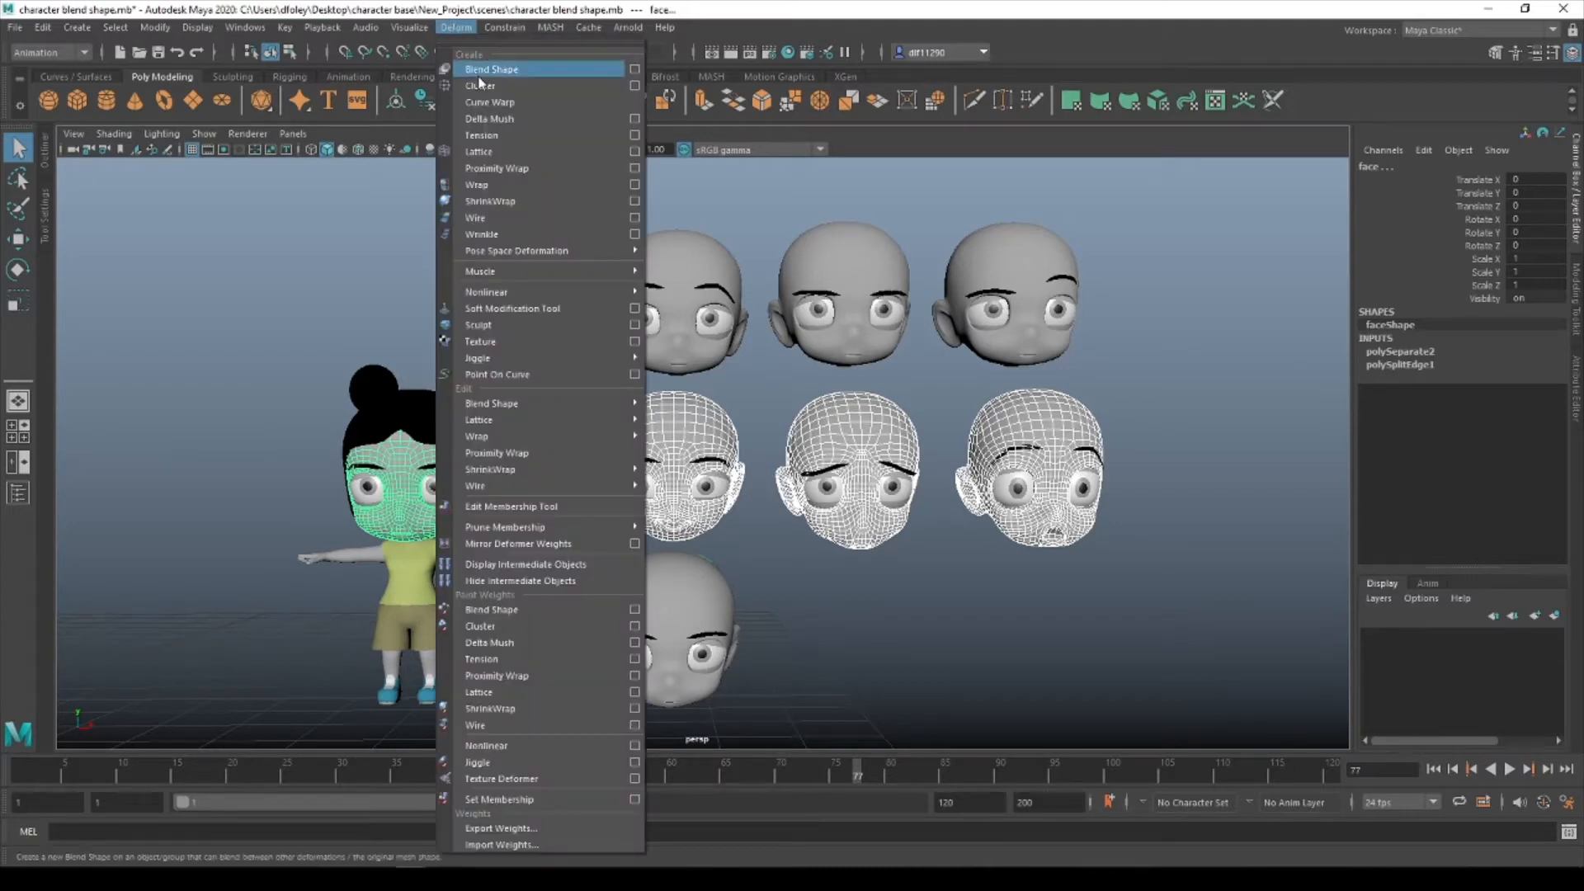
click(637, 71)
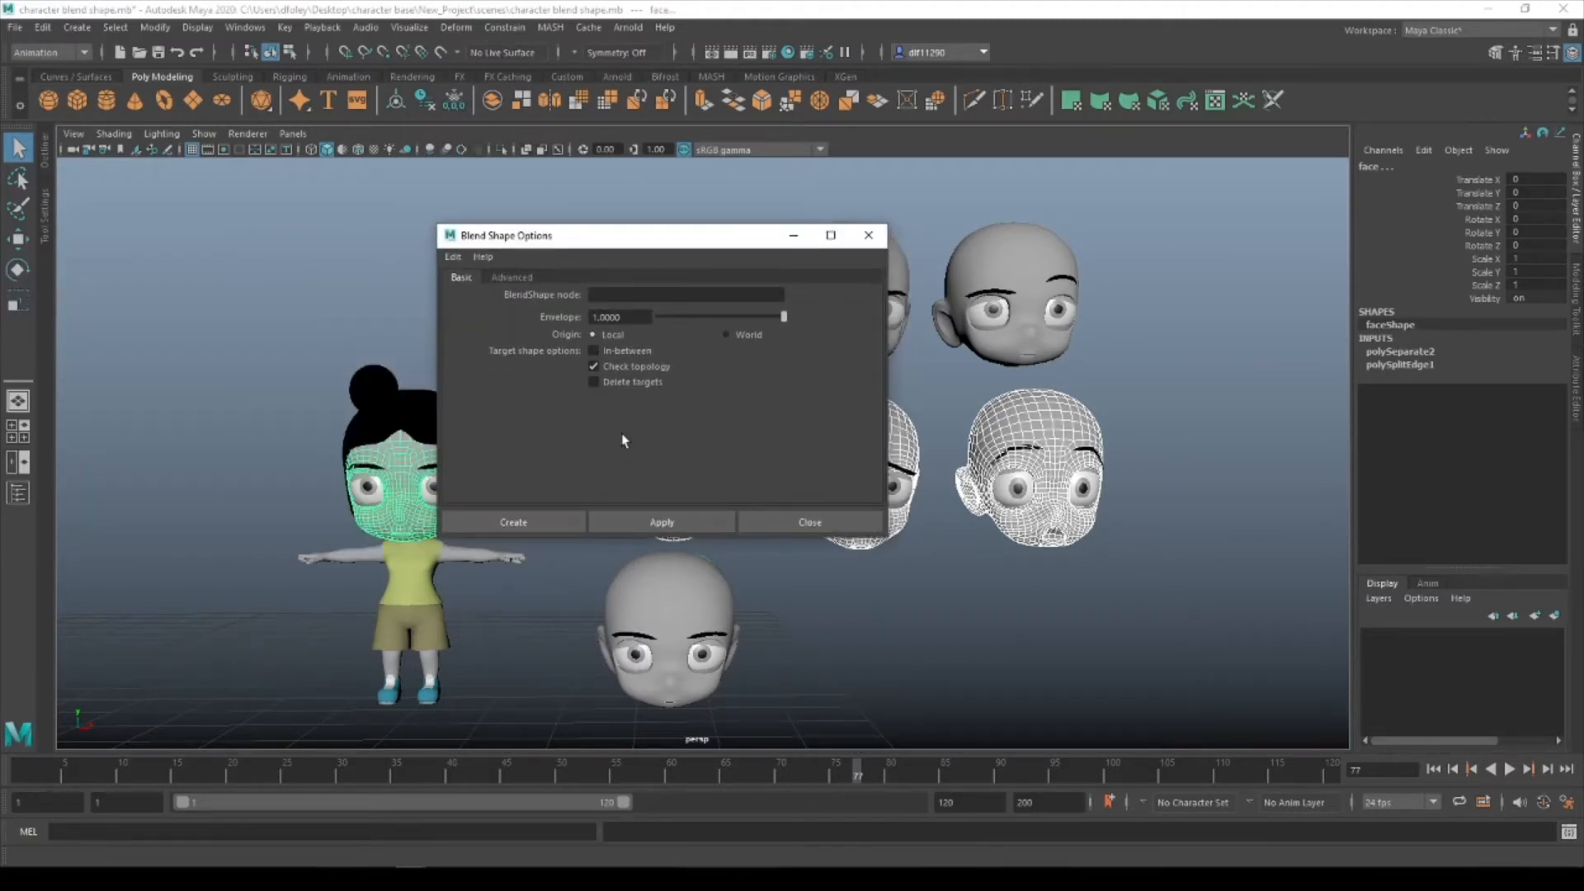
click(523, 274)
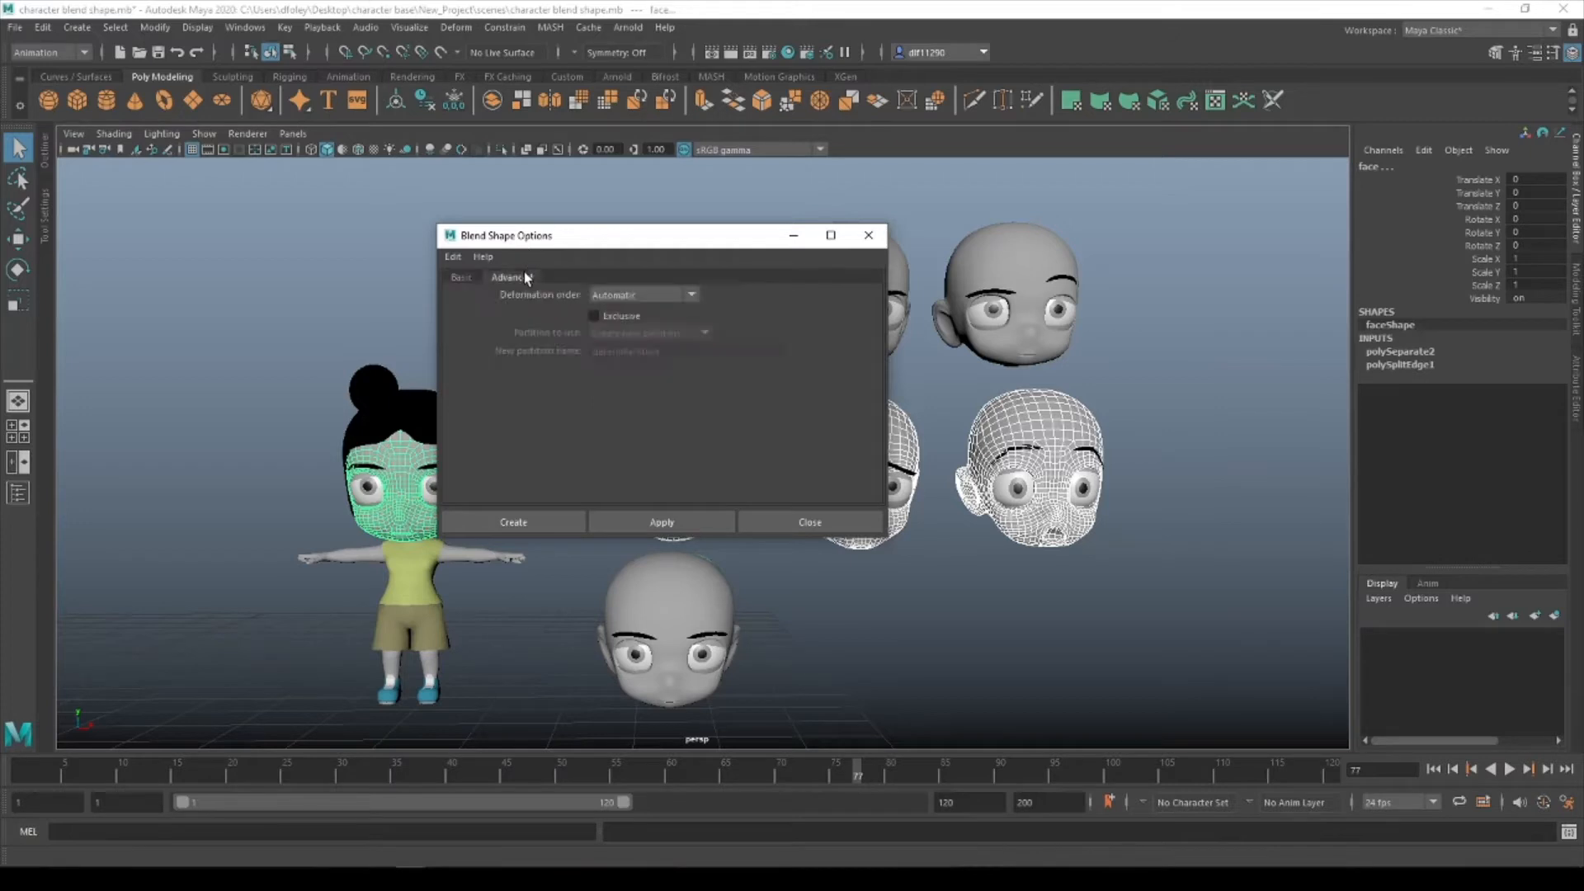
click(632, 299)
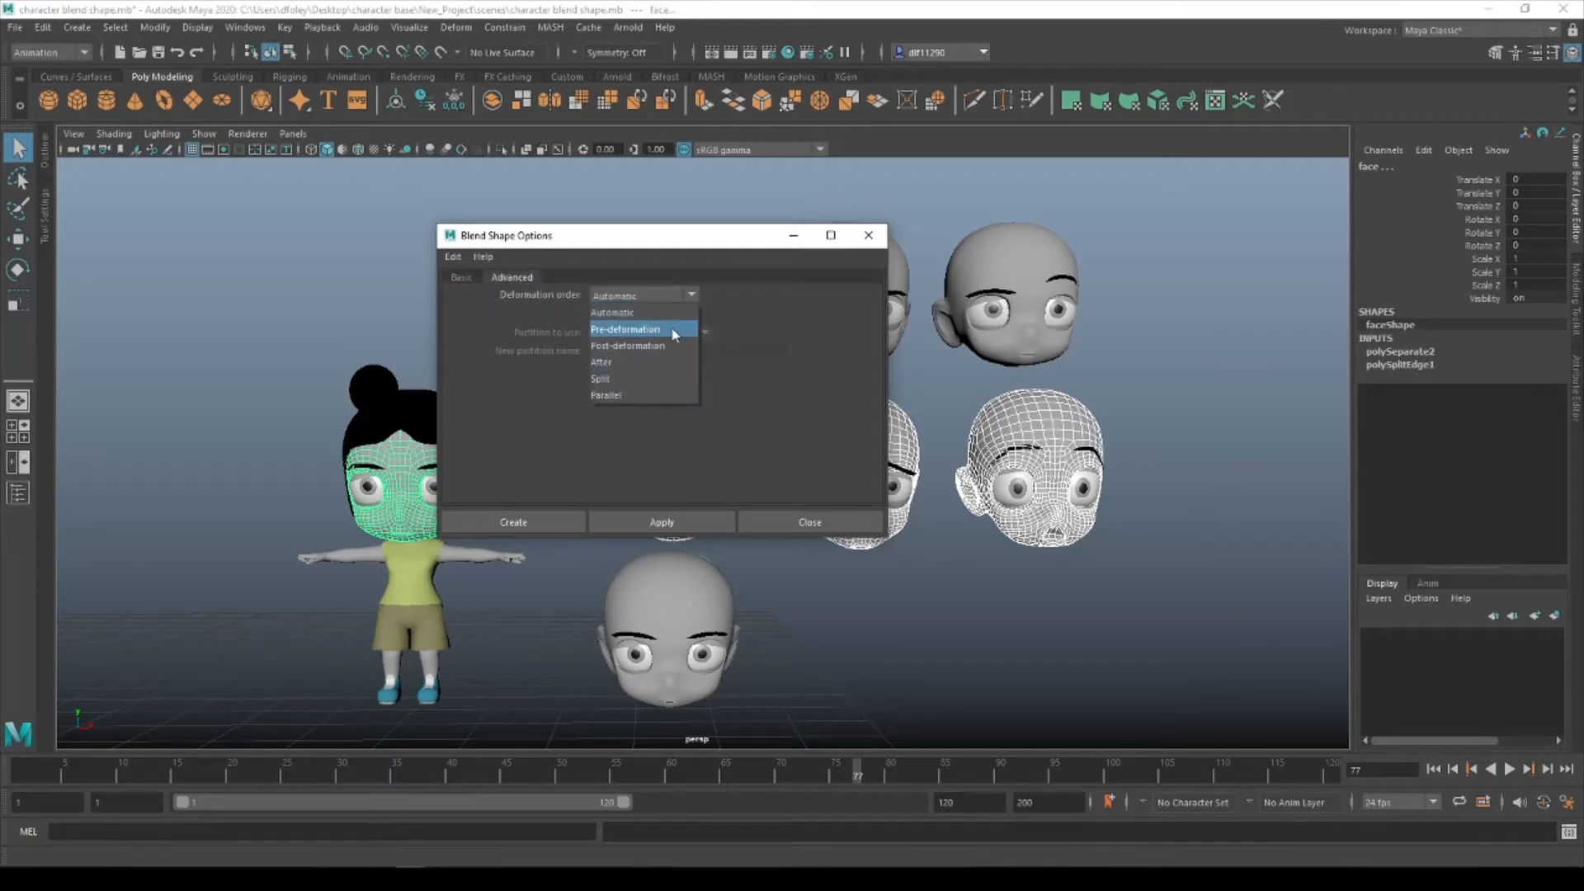
click(554, 325)
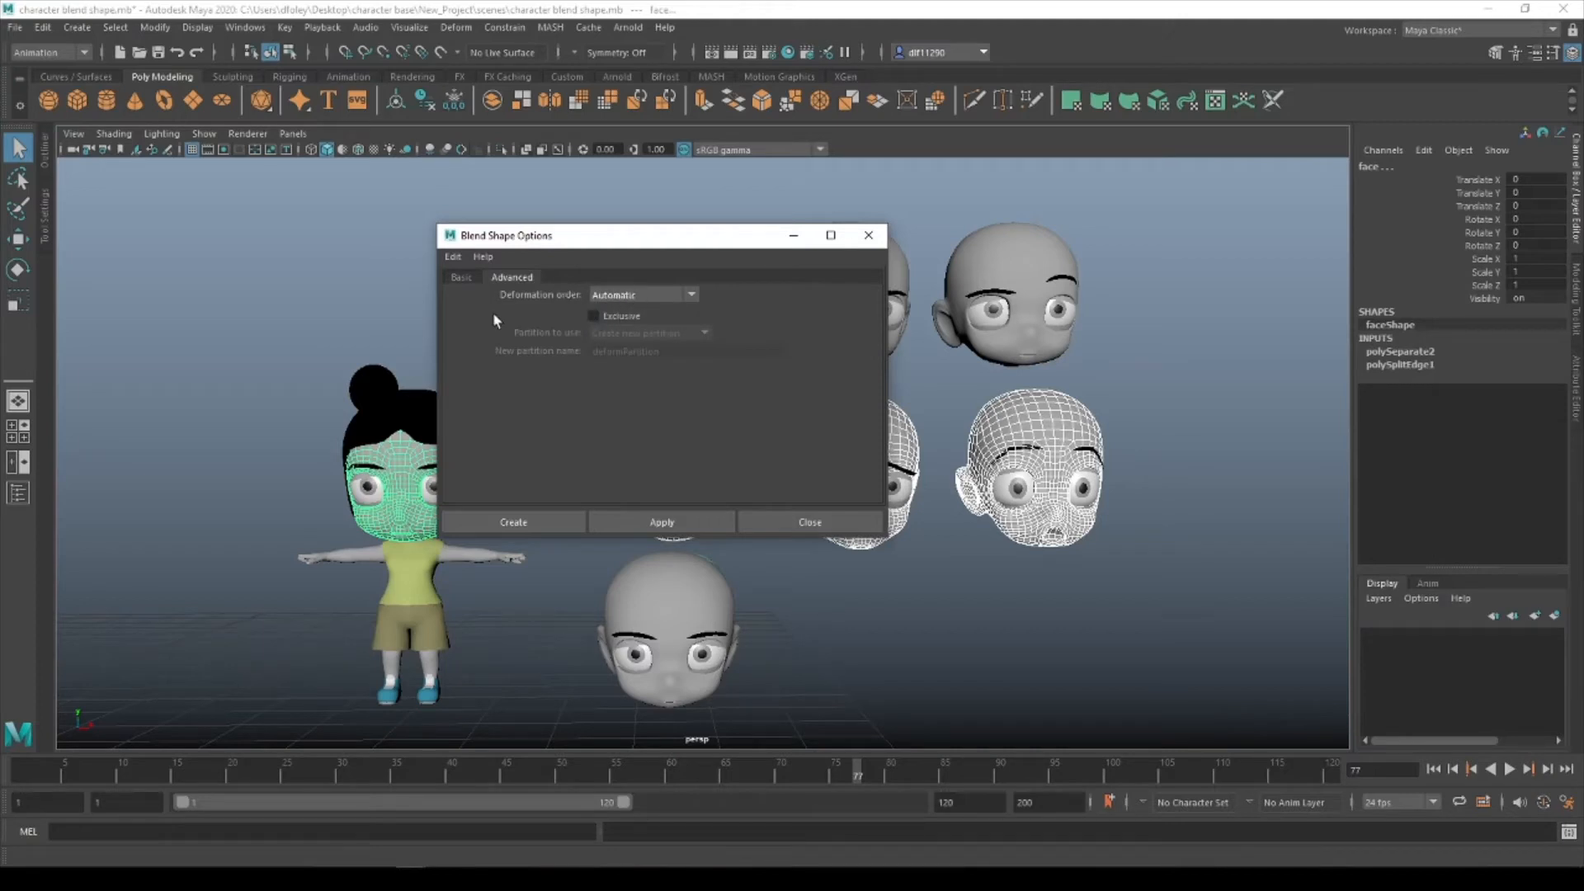
click(463, 278)
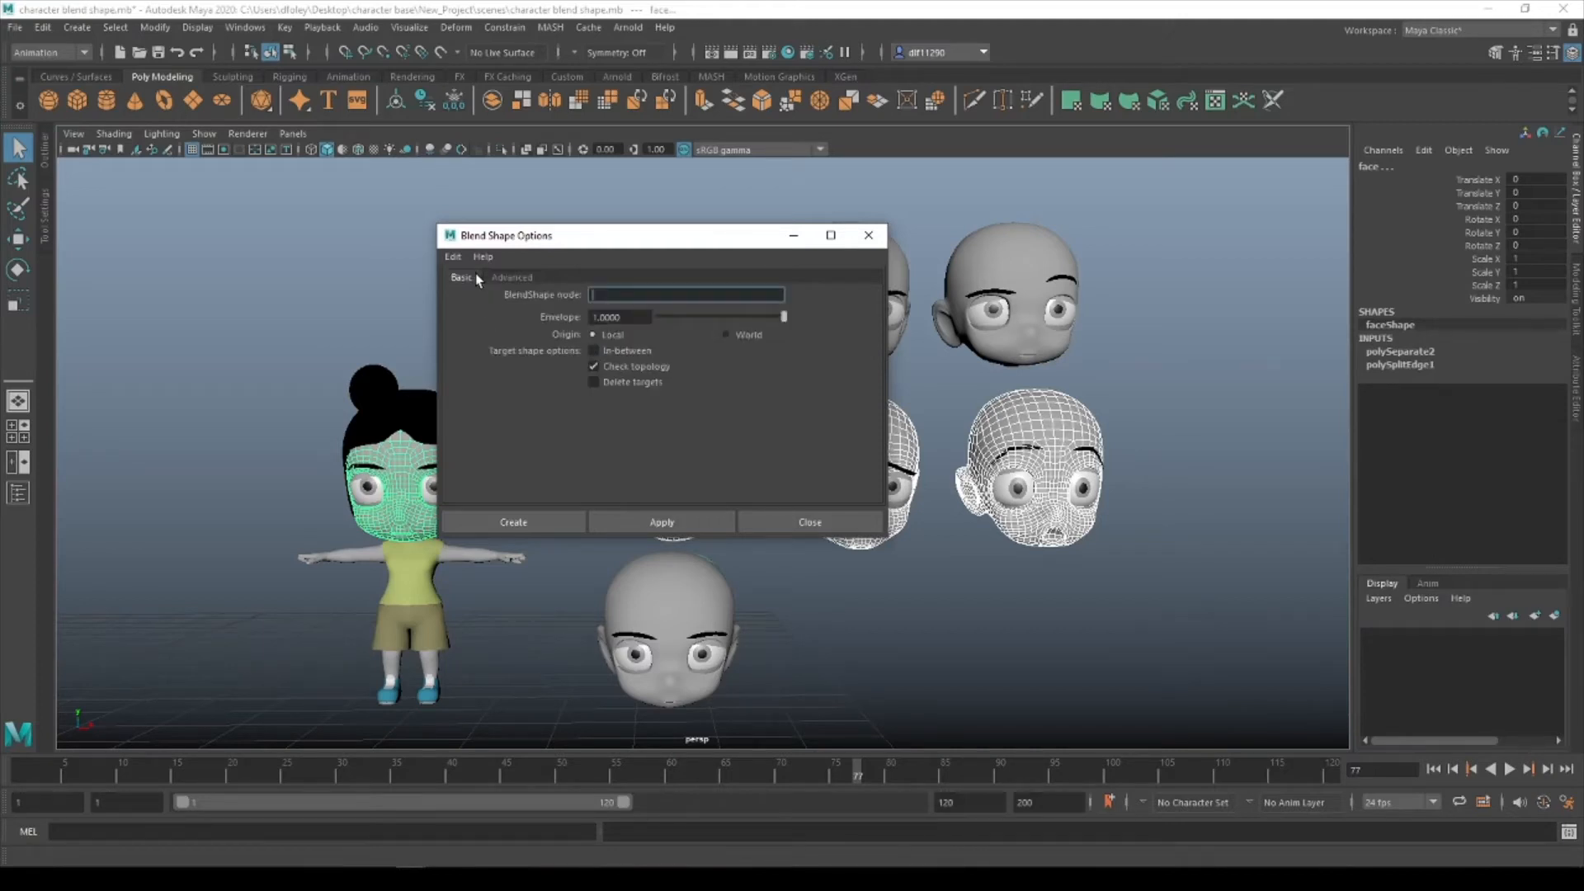
click(685, 523)
drag(703, 248, 407, 23)
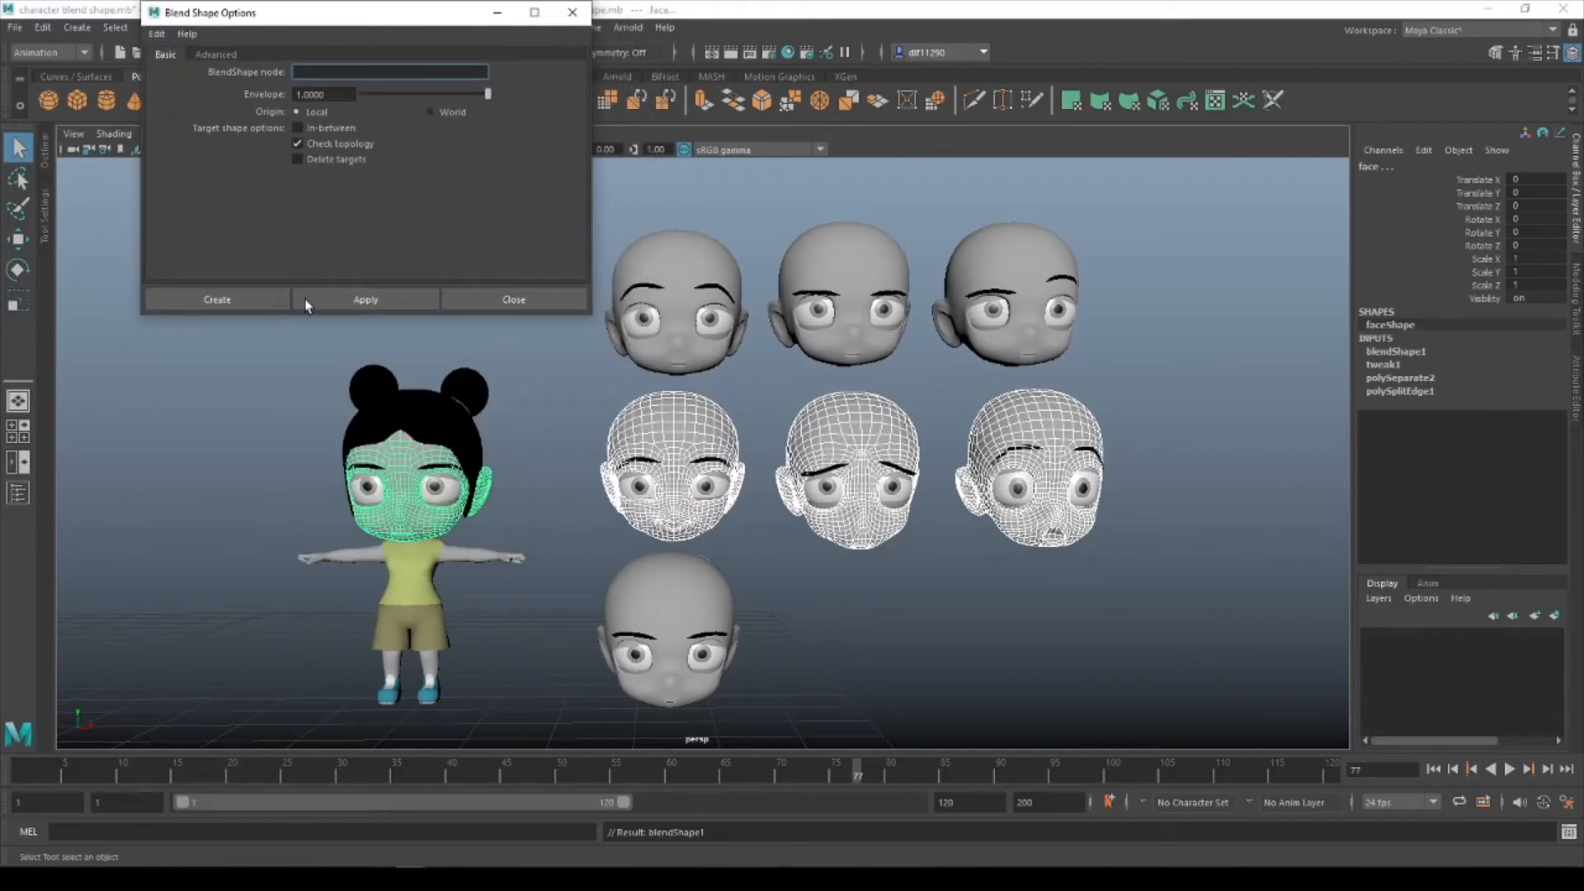
Create a blend shape on the character's eyebrows from the shocked, sad, happy, right-up, lowered and raised eyebrow meshes, using the same options.
click(1091, 456)
click(1091, 456)
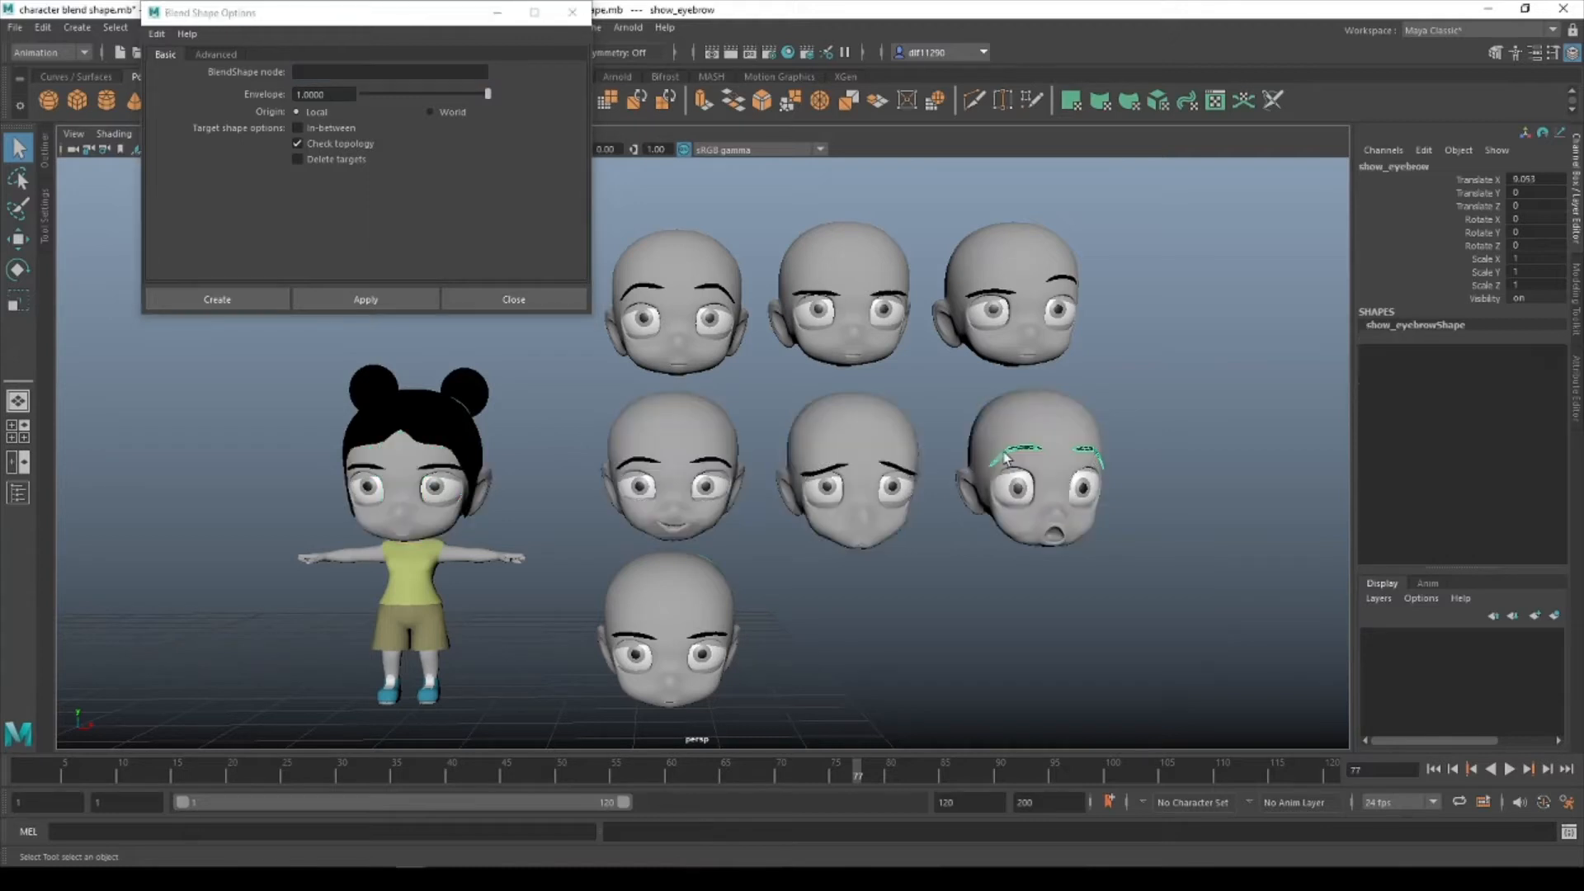
shift+click(907, 476)
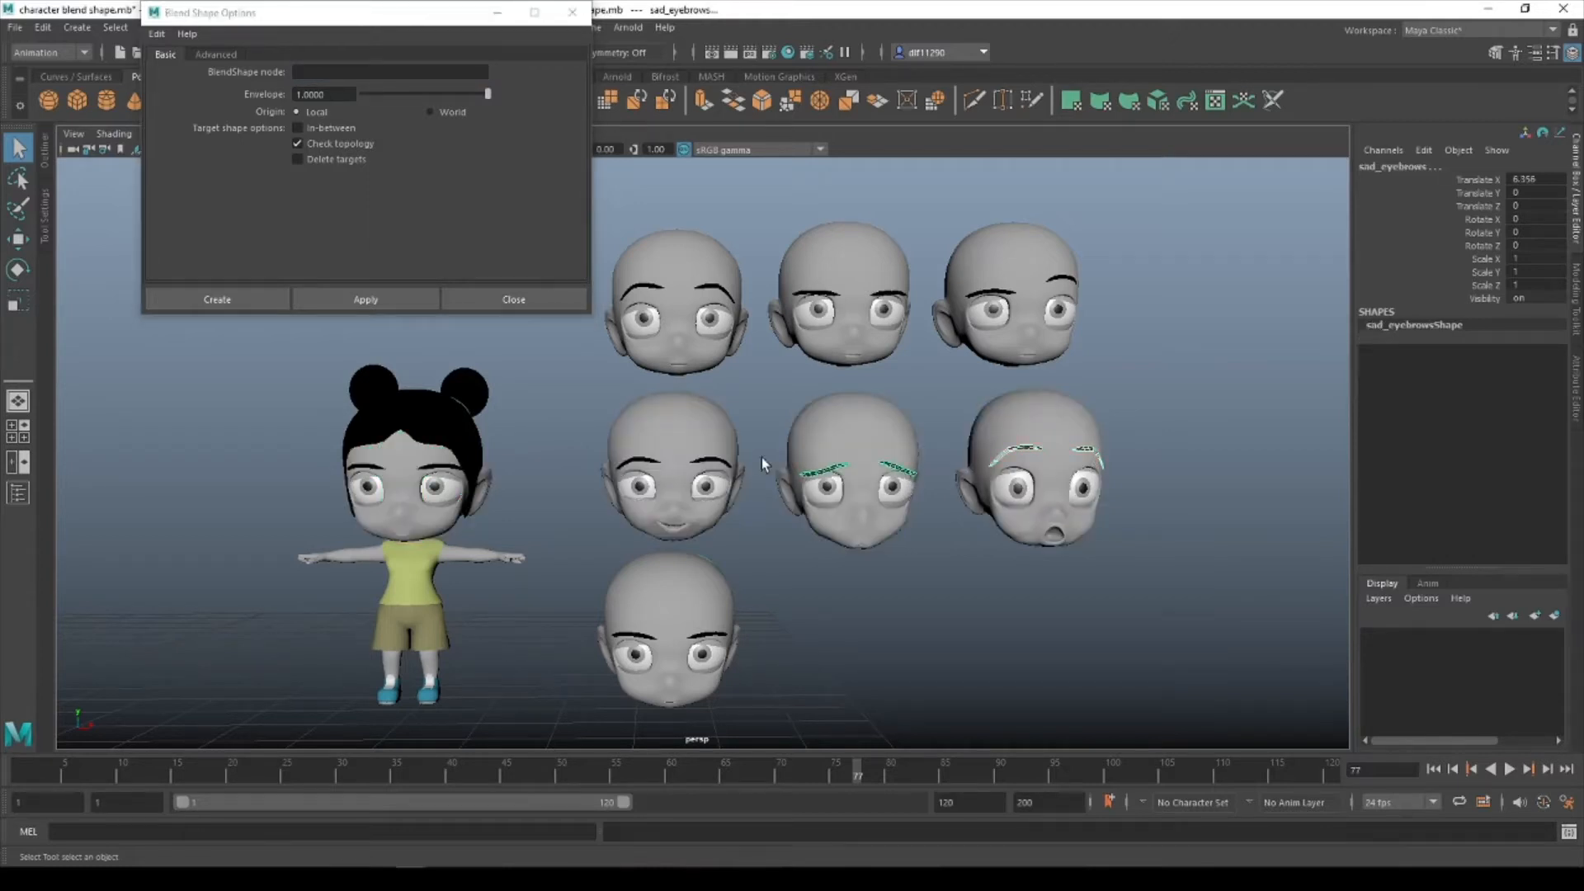
shift+click(717, 459)
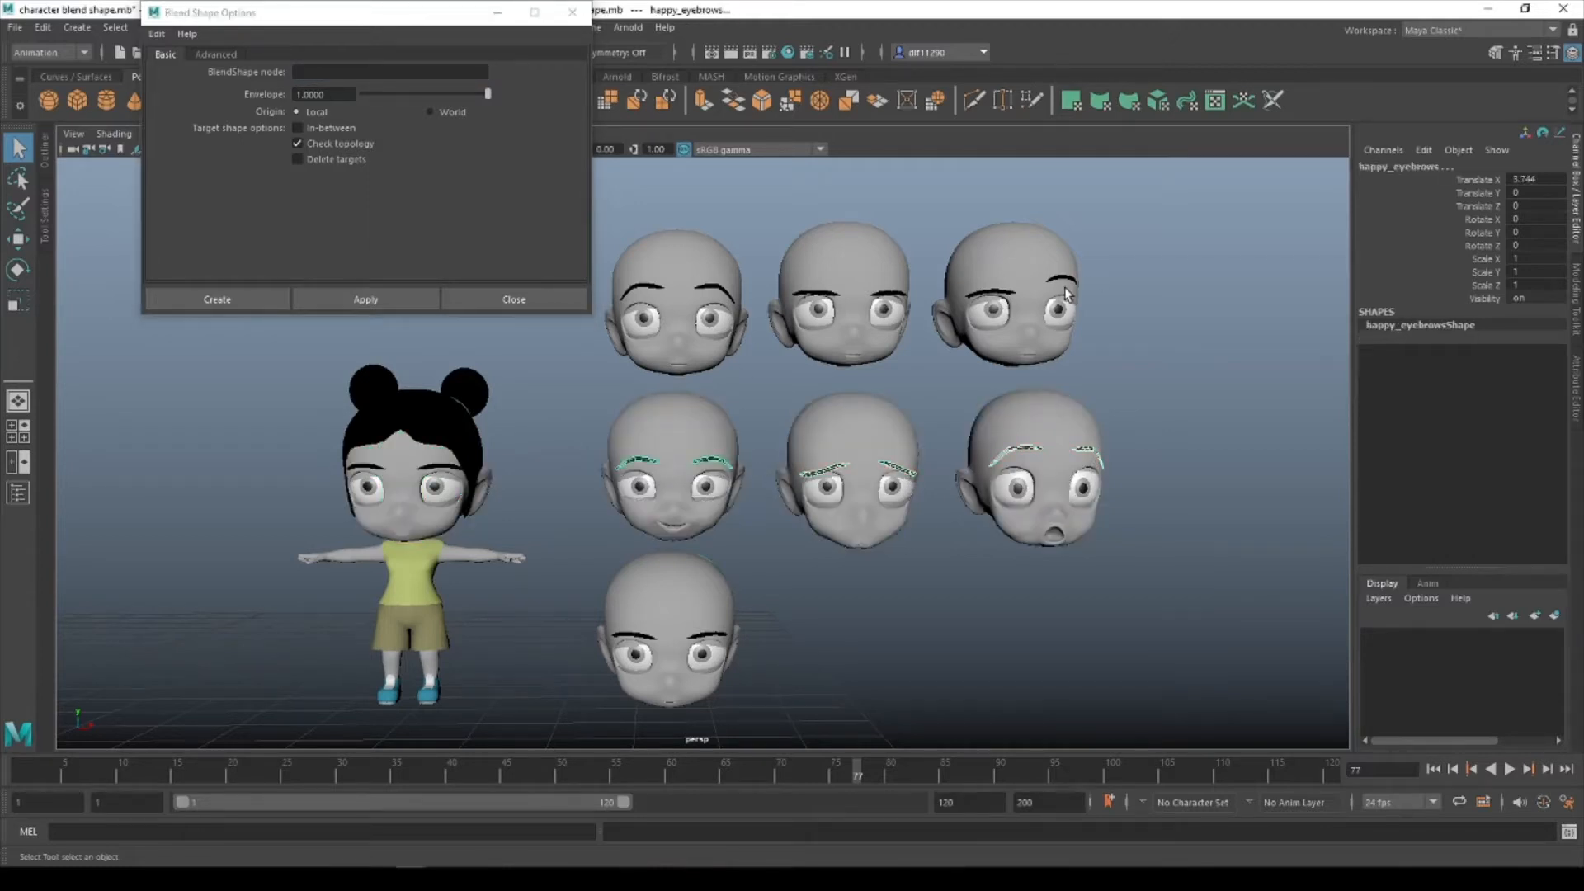
shift+click(1063, 281)
shift+click(901, 295)
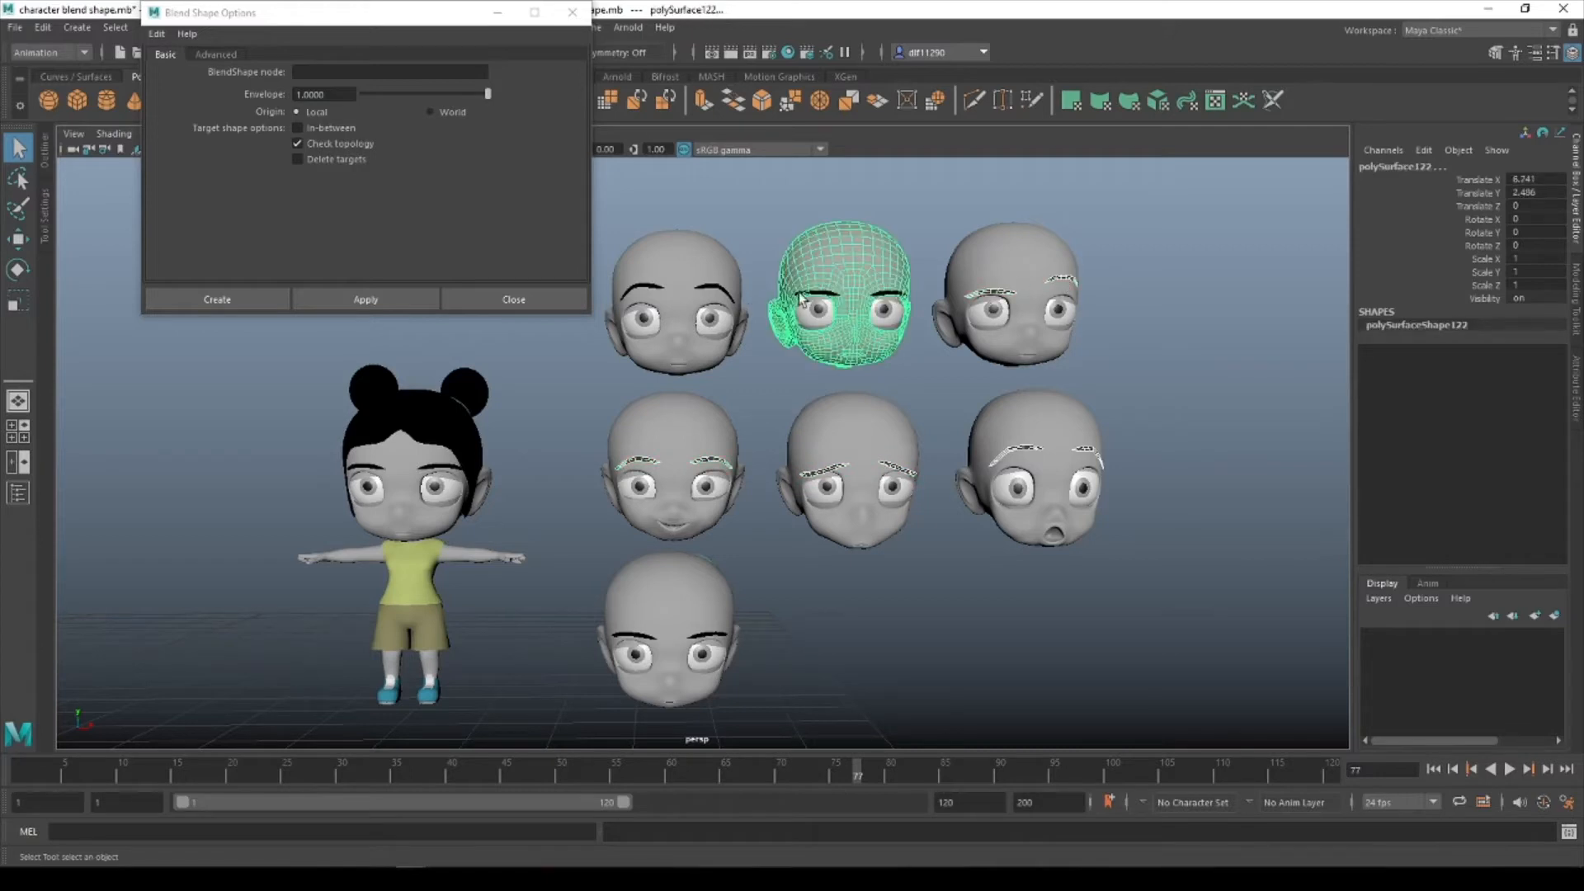
shift+click(715, 291)
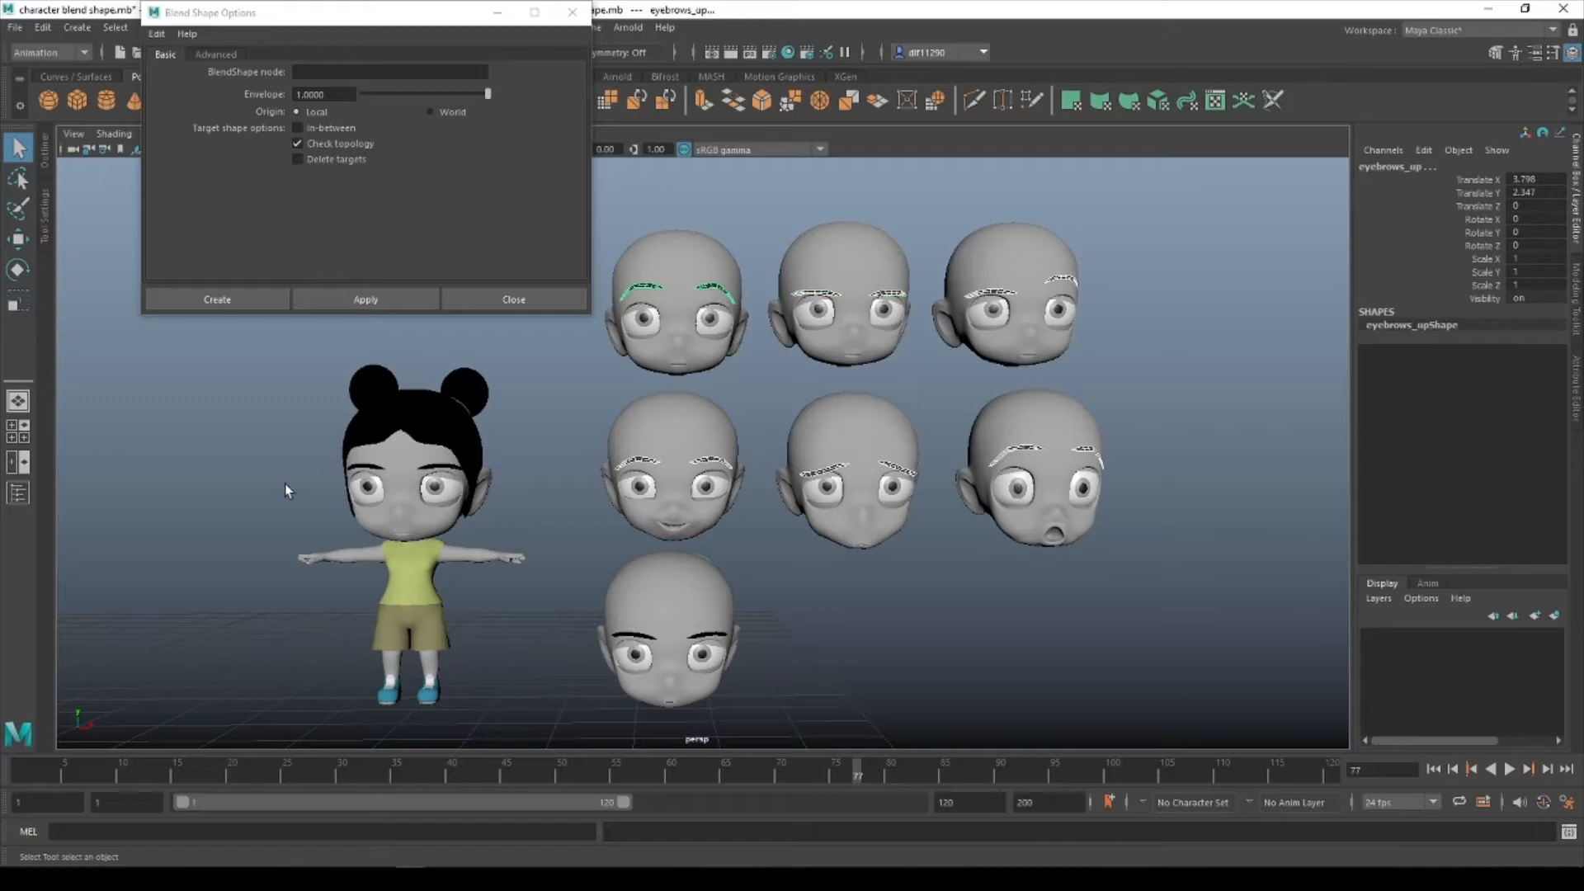
shift+click(452, 471)
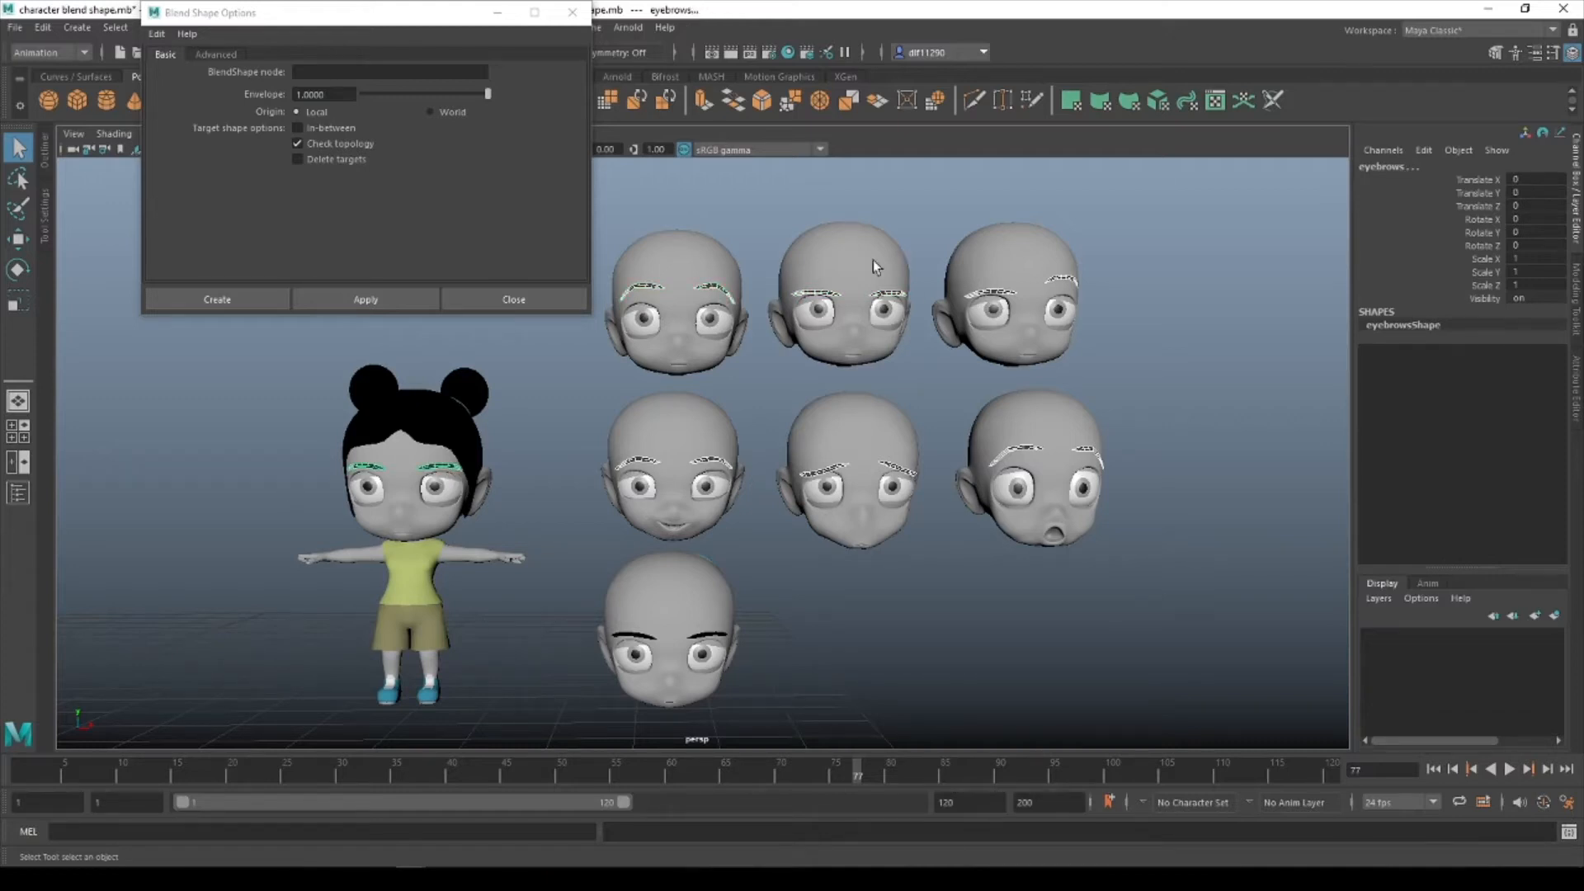
click(373, 299)
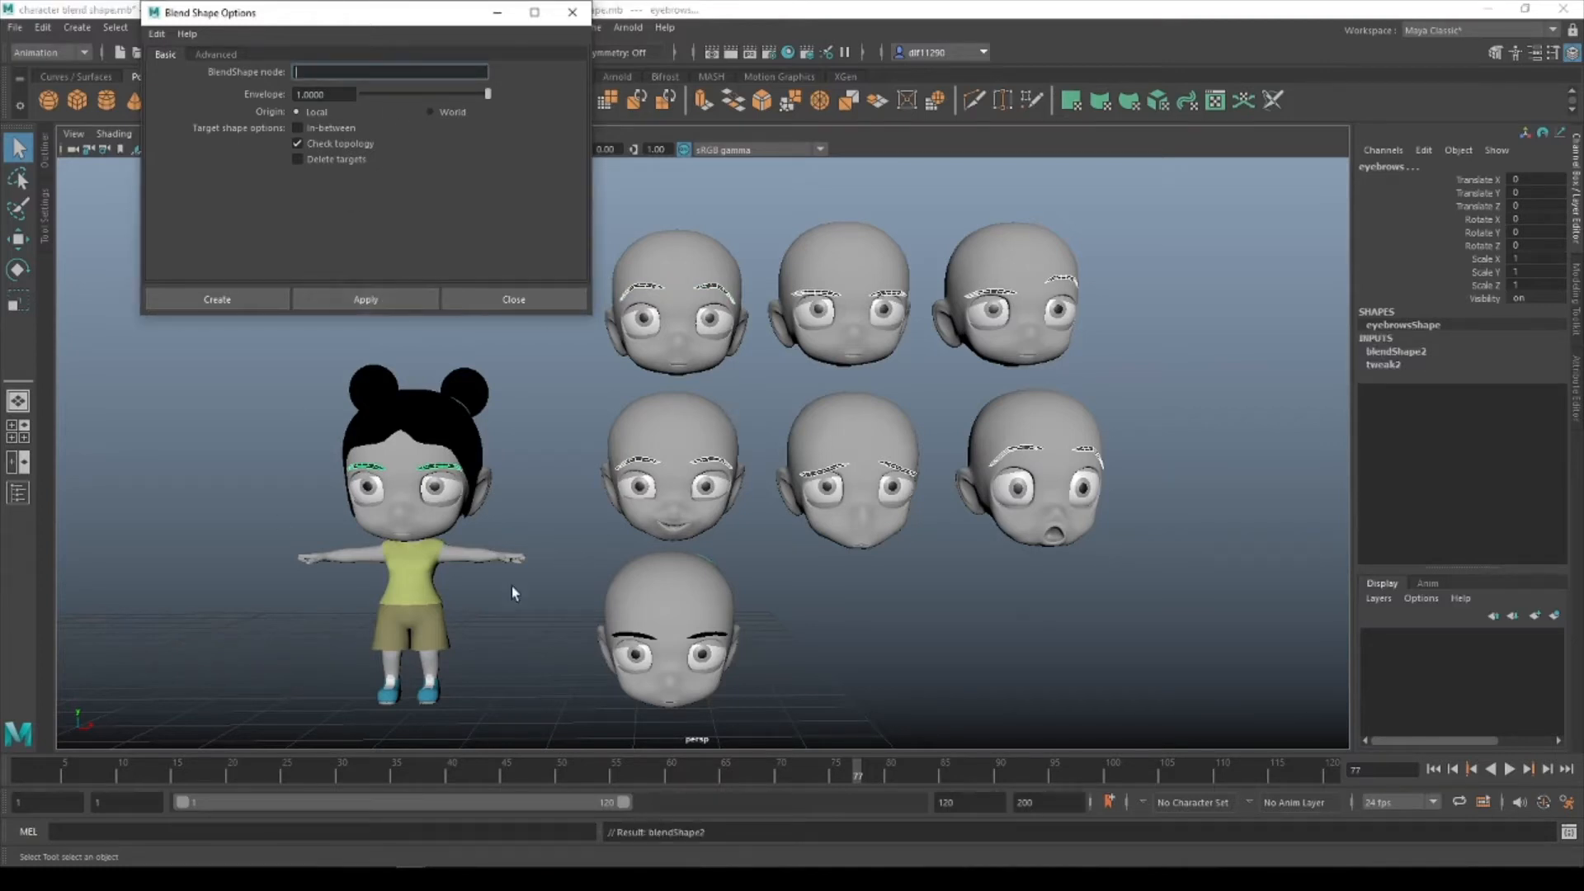
Try the shock_face target of the character's face blend shape at 1, and undo it.
click(409, 521)
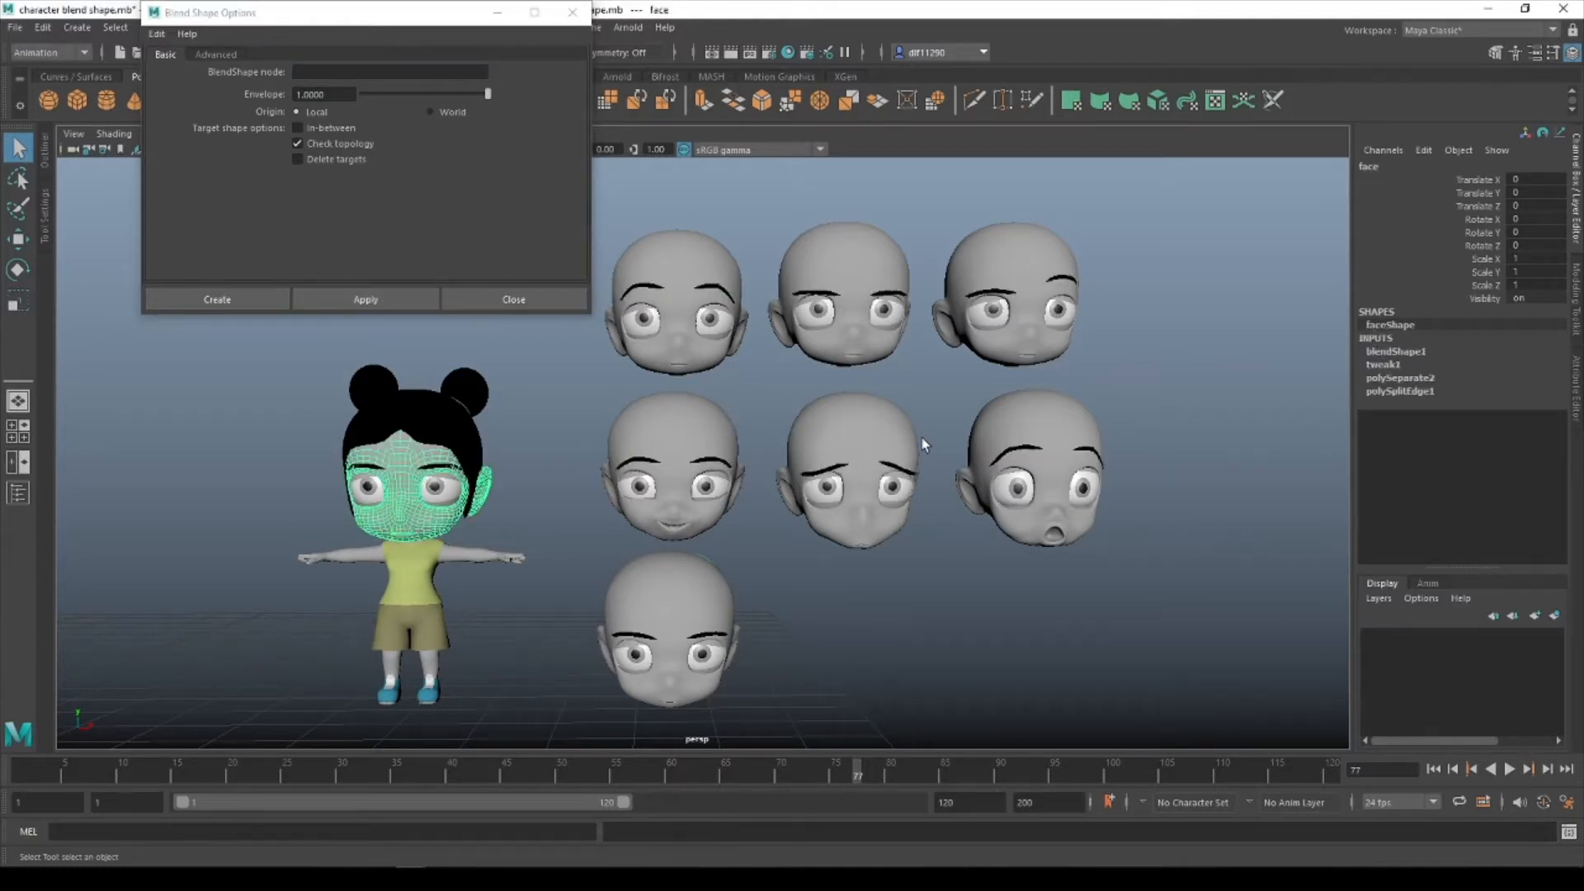
click(1395, 351)
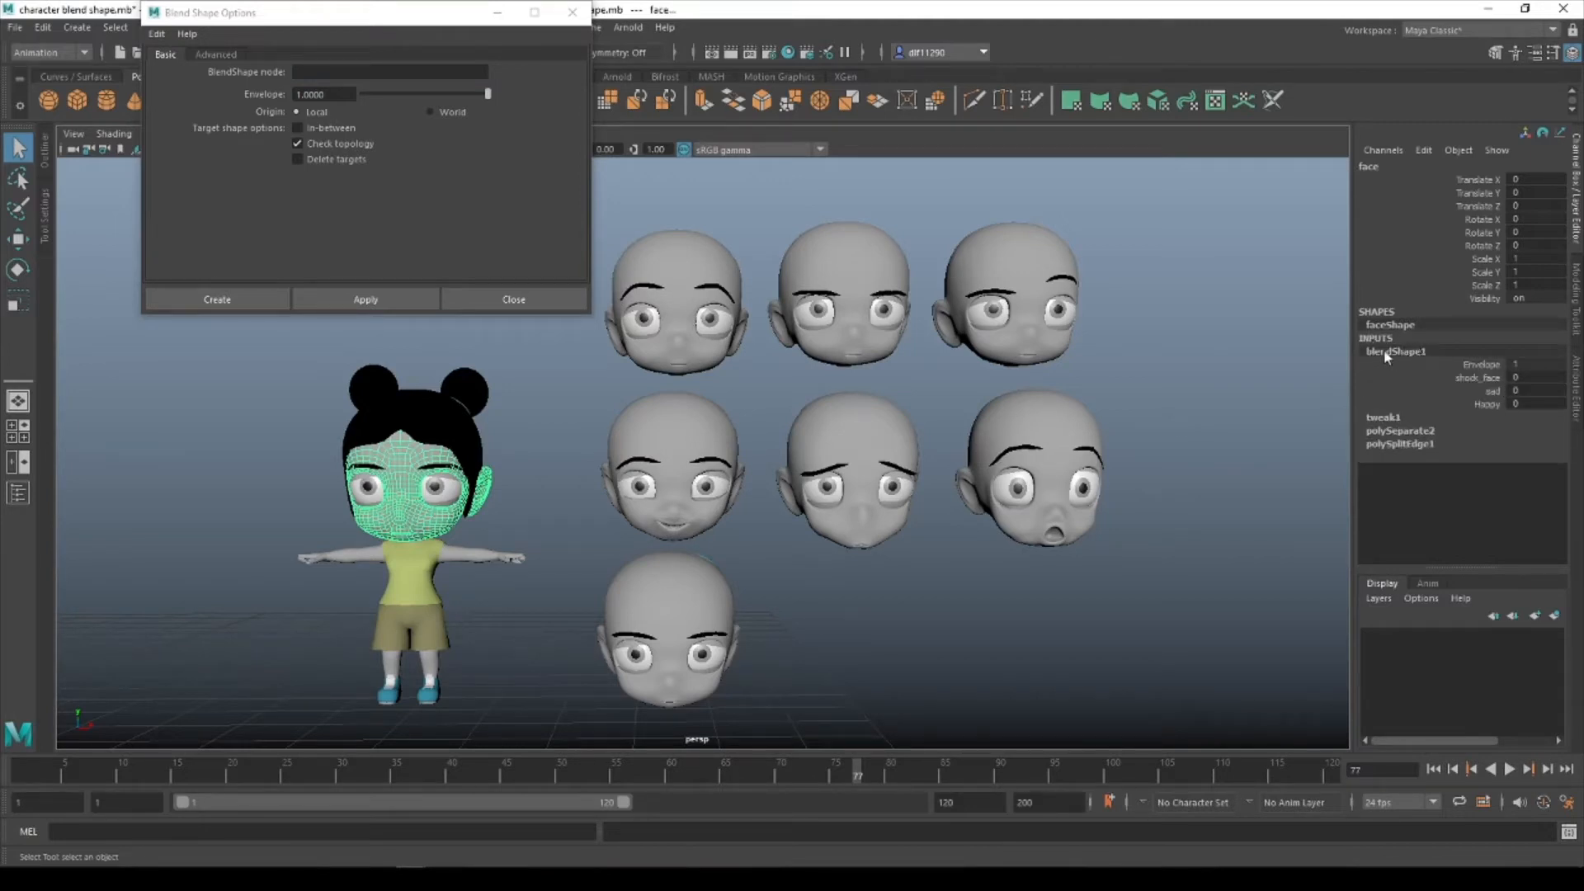
double_click(1388, 351)
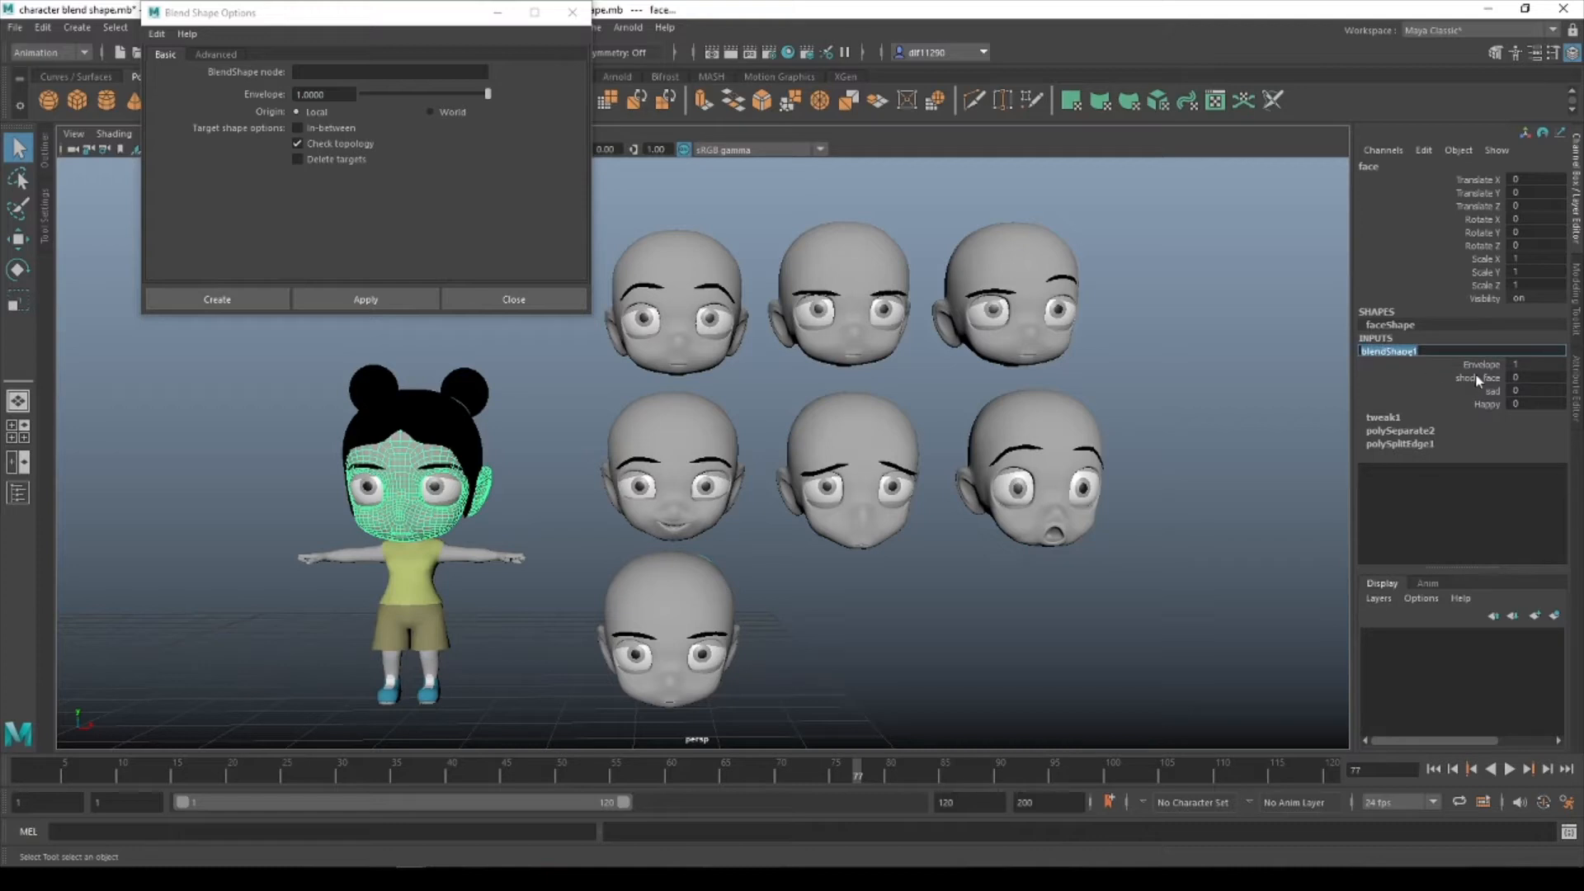
click(1522, 378)
text(1)
key(Return)
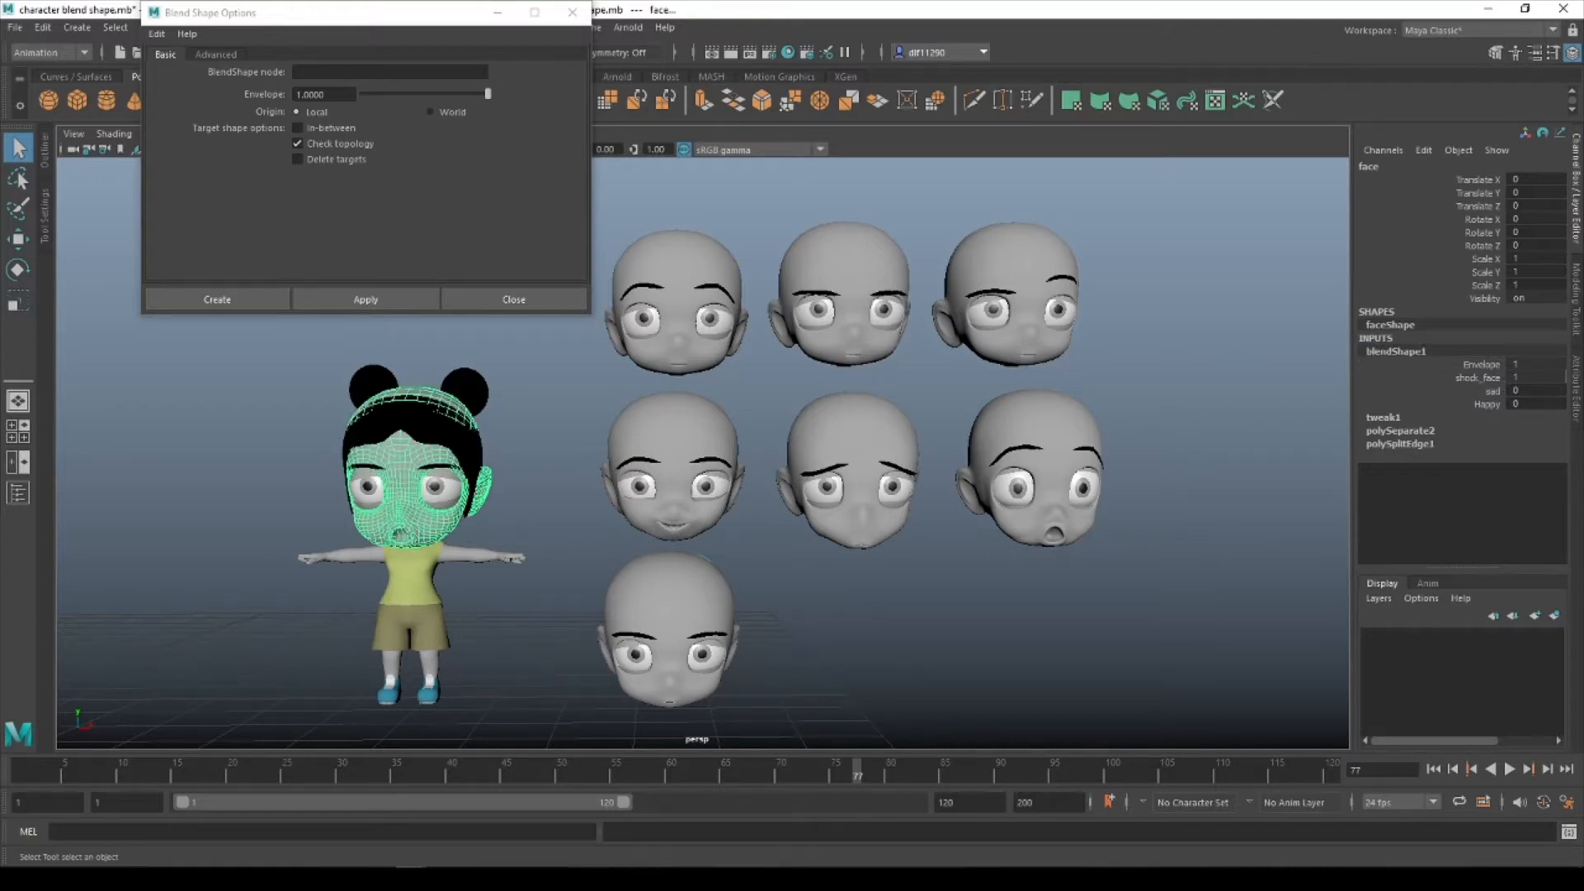
key(ctrl+z)
key(ctrl+y)
key(ctrl+z)
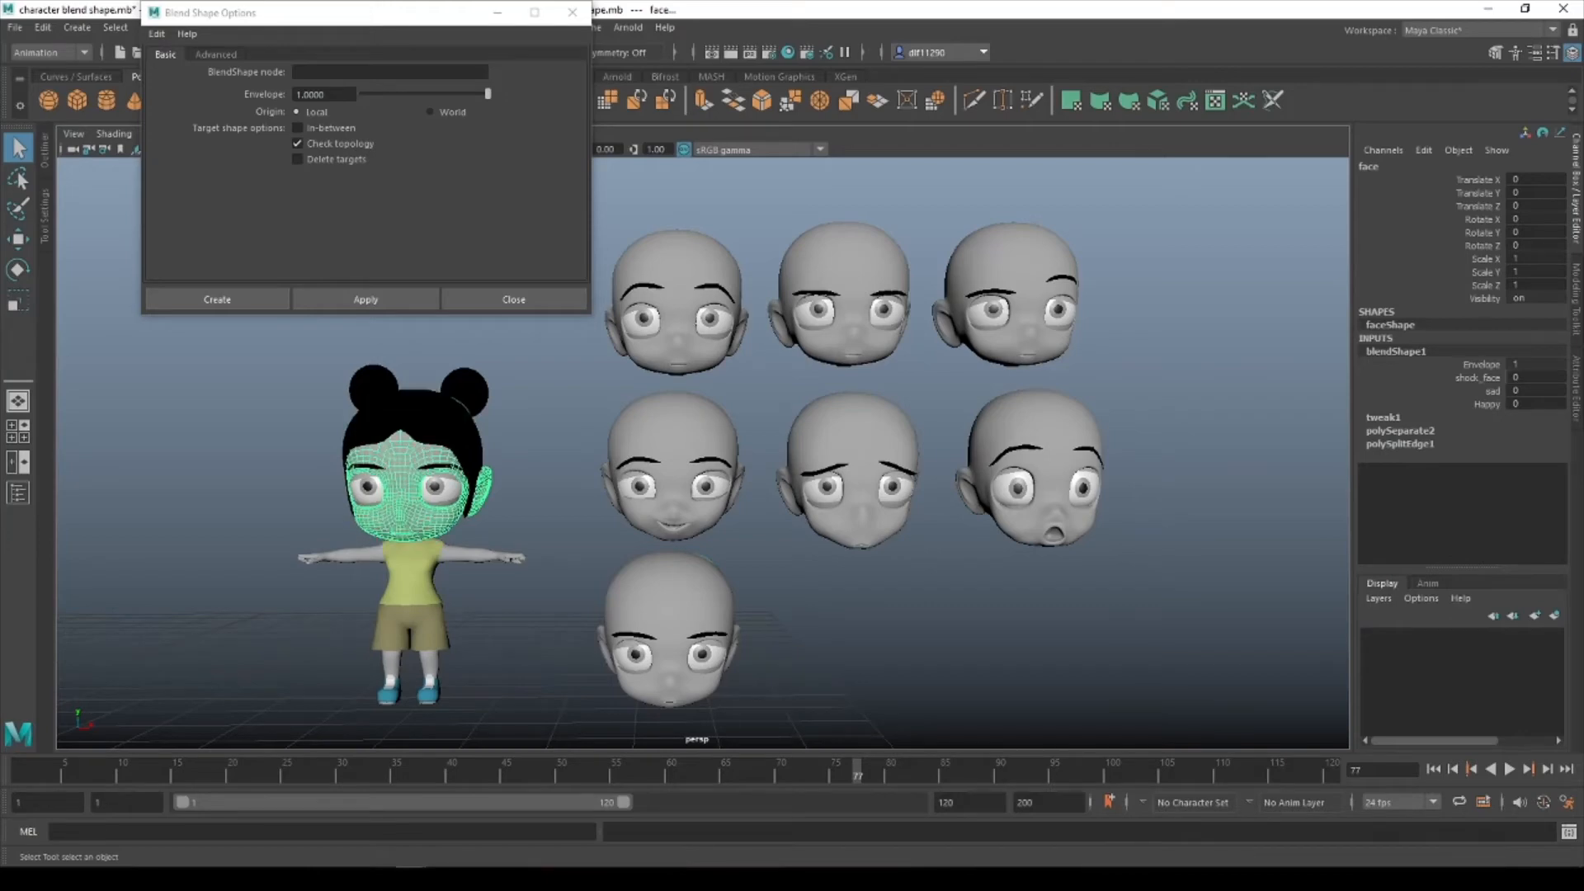
Try the sad and Happy targets of the face blend shape at 1 one after the other, undoing each.
click(1522, 390)
text(1)
key(Return)
key(ctrl+z)
key(ctrl+y)
key(ctrl+z)
key(ctrl+y)
key(ctrl+z)
click(1525, 406)
text(1)
key(Return)
key(ctrl+z)
Rename the face's blend shape node to Face_Blend_shape.
double_click(1389, 352)
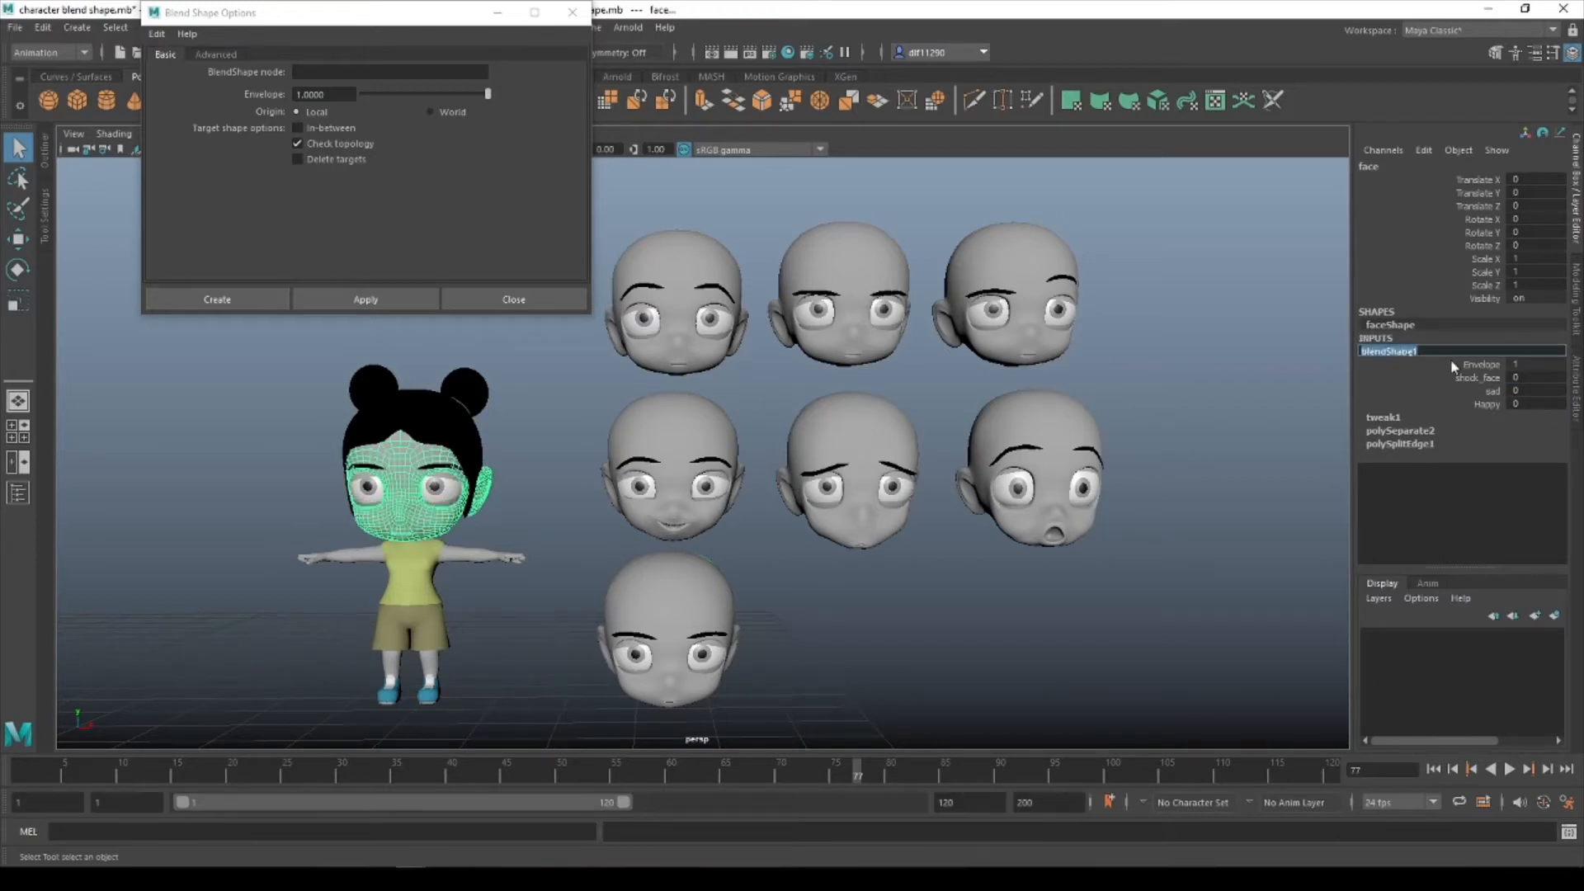
text(Face Blend shape)
key(Return)
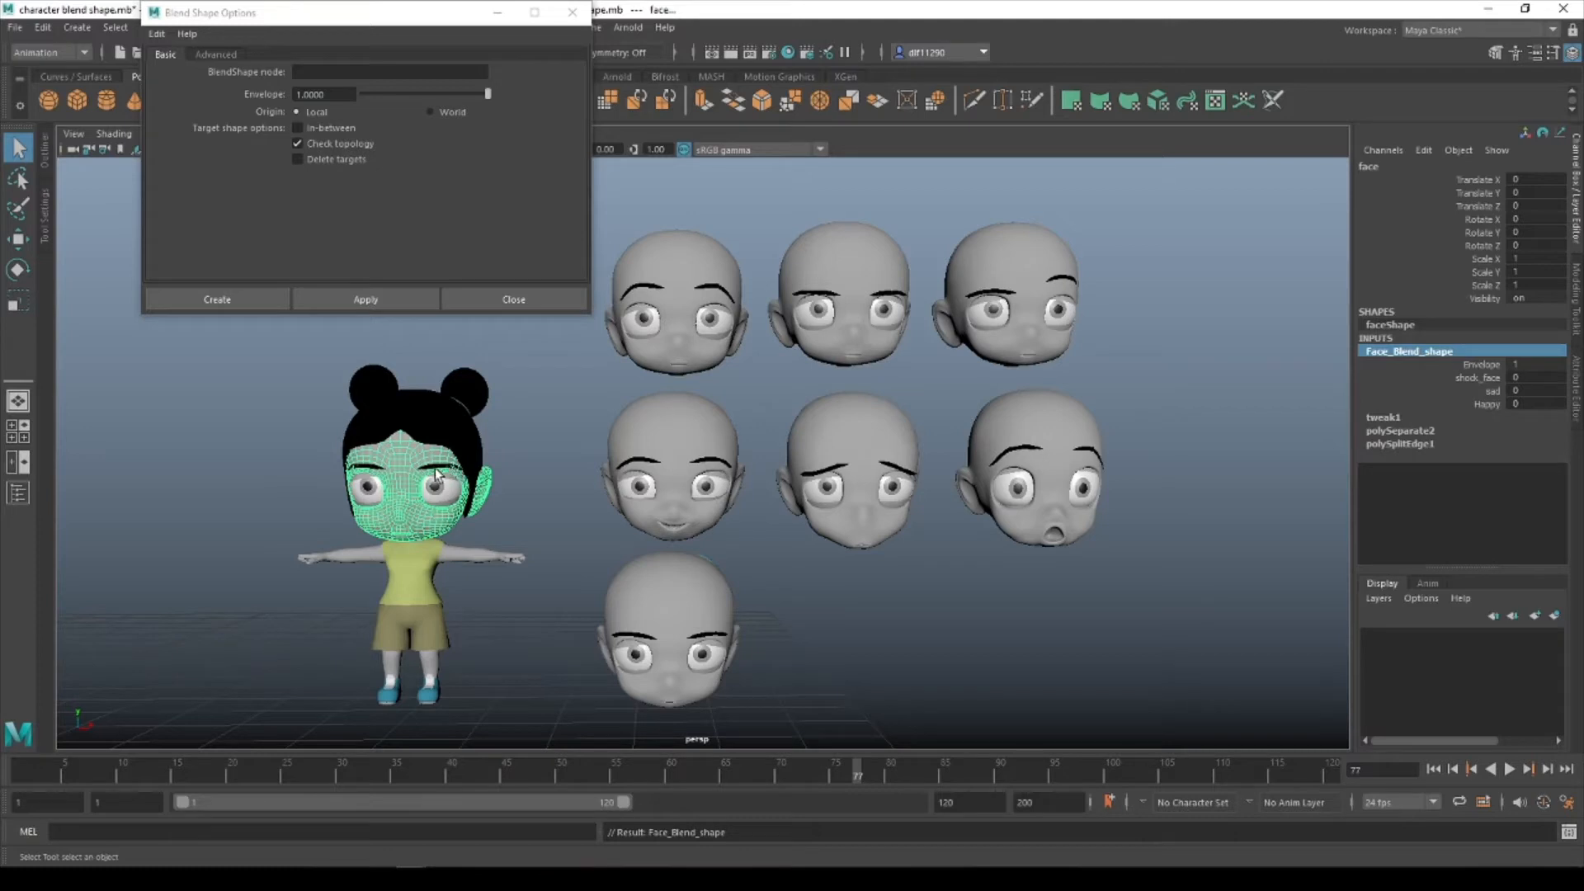
Try the show_eyebrow and sad_eyebrows targets of the character's eyebrow blend shape at 1 in turn, undoing each.
click(436, 470)
click(1414, 352)
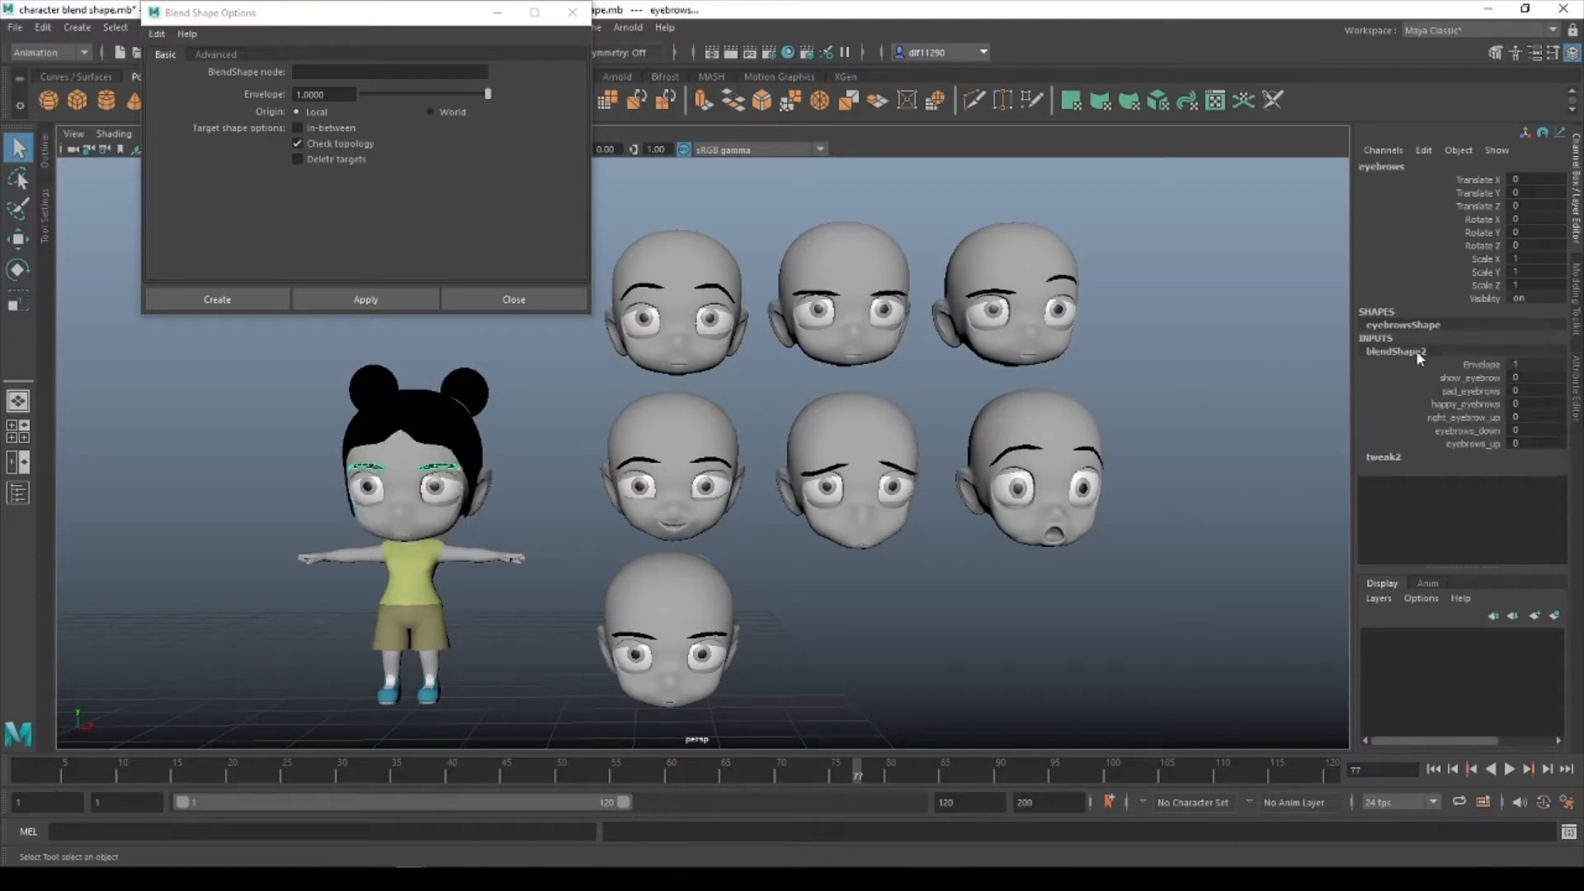
click(1526, 378)
text(1)
key(Return)
key(ctrl+z)
click(1515, 392)
text(1)
key(Return)
key(ctrl+z)
Try the happy_eyebrows and right_eyebrow_up targets of the eyebrow blend shape at 1 in turn, undoing each.
click(1525, 404)
text(1)
key(Return)
key(ctrl+z)
click(1533, 419)
text(1)
key(Return)
key(ctrl+z)
Try the eyebrows_up target of the eyebrow blend shape at 1, and undo it.
click(1534, 432)
click(1531, 444)
text(1)
key(Return)
key(ctrl+z)
Rename the eyebrows' blend shape node to eyebrow_blend_shape.
double_click(1440, 352)
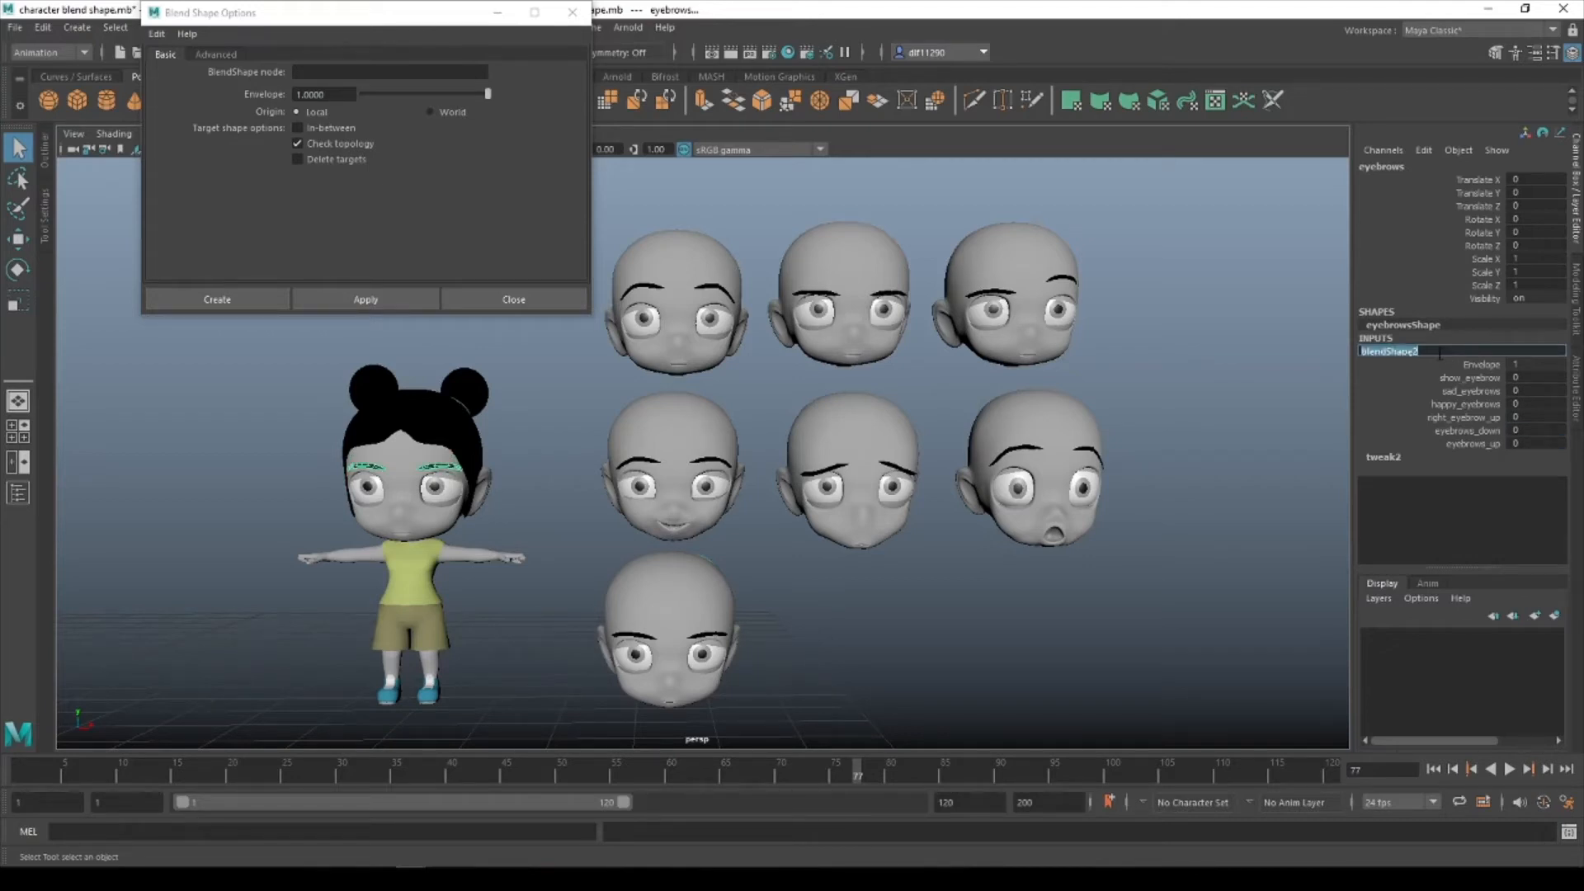
text(eyebrow_blend_shape)
key(Return)
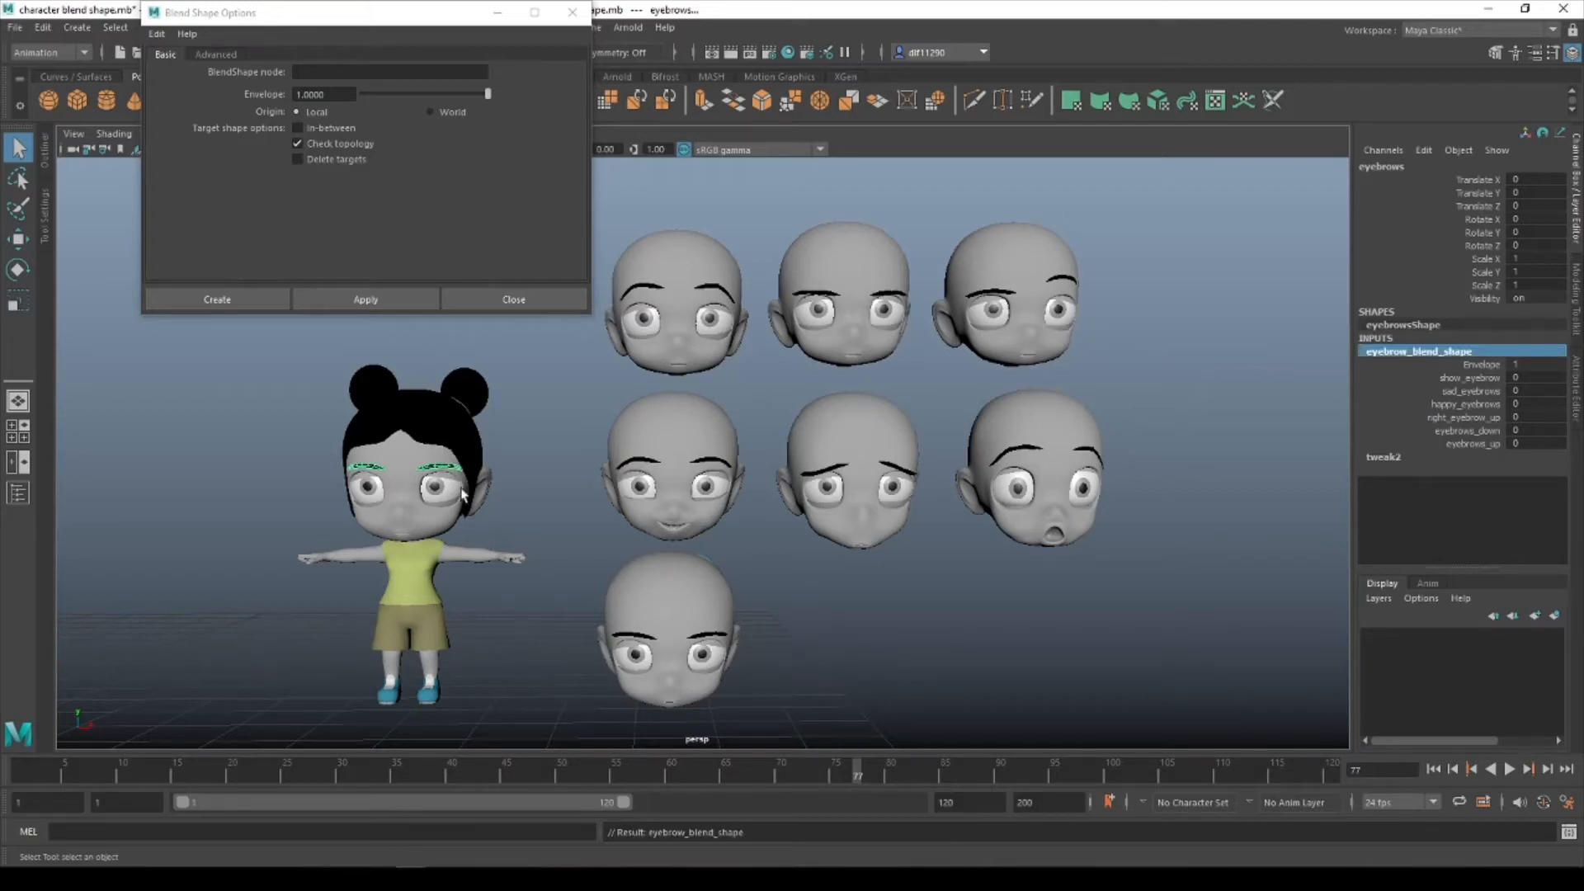
Create a blend shape on the character's top eyelids using the shock, sad and happy heads' top lids as targets.
scroll(460, 493, up, 2)
alt+middle_drag(1305, 552, 1227, 517)
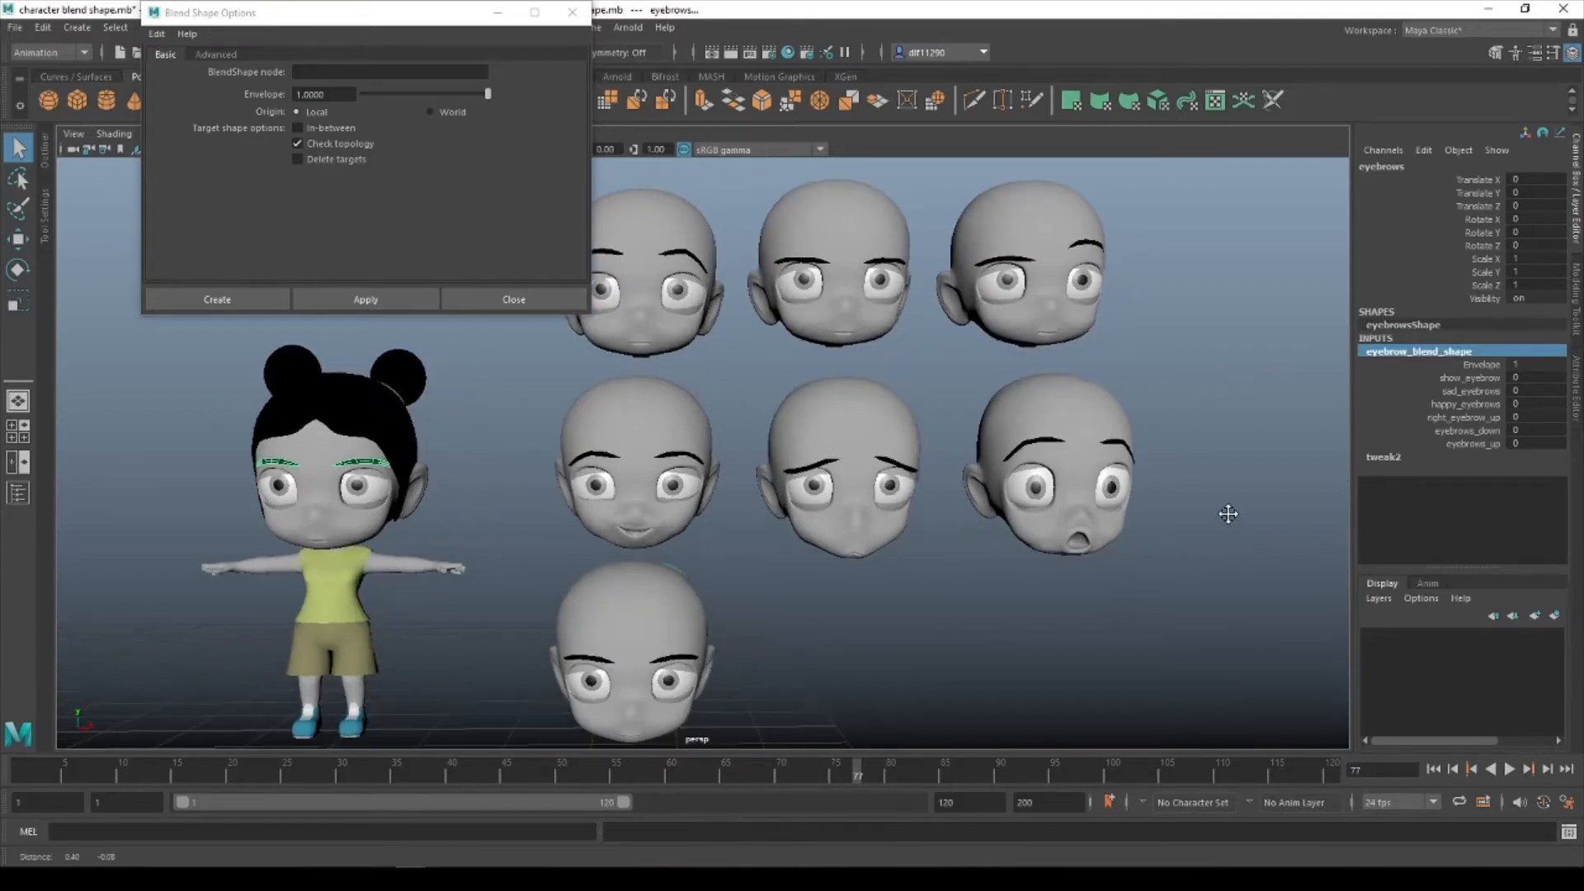
click(1124, 467)
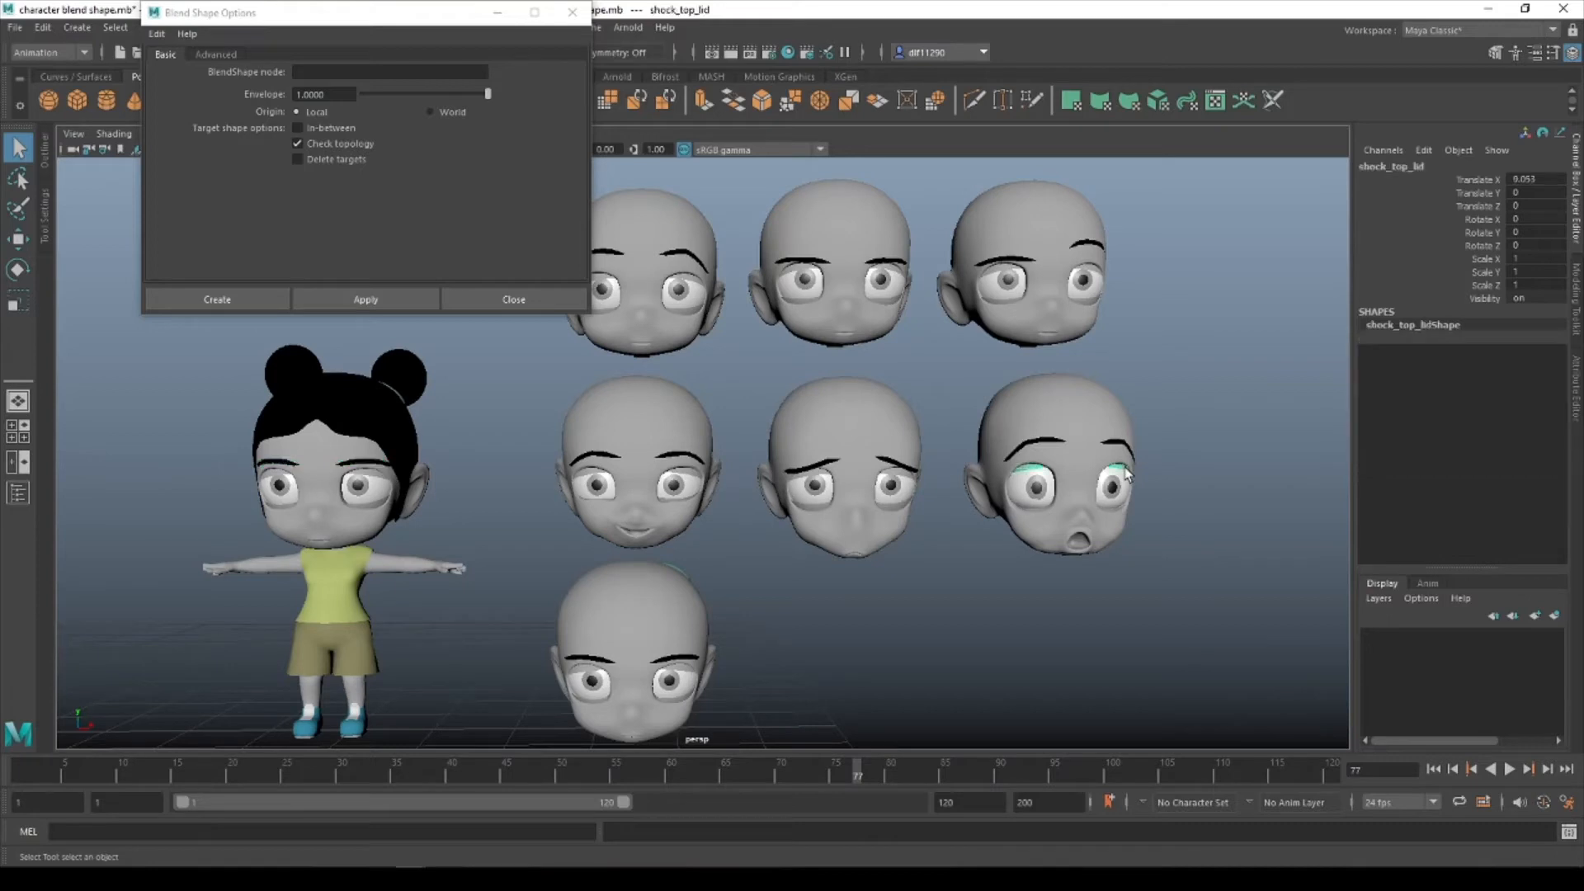
shift+click(904, 477)
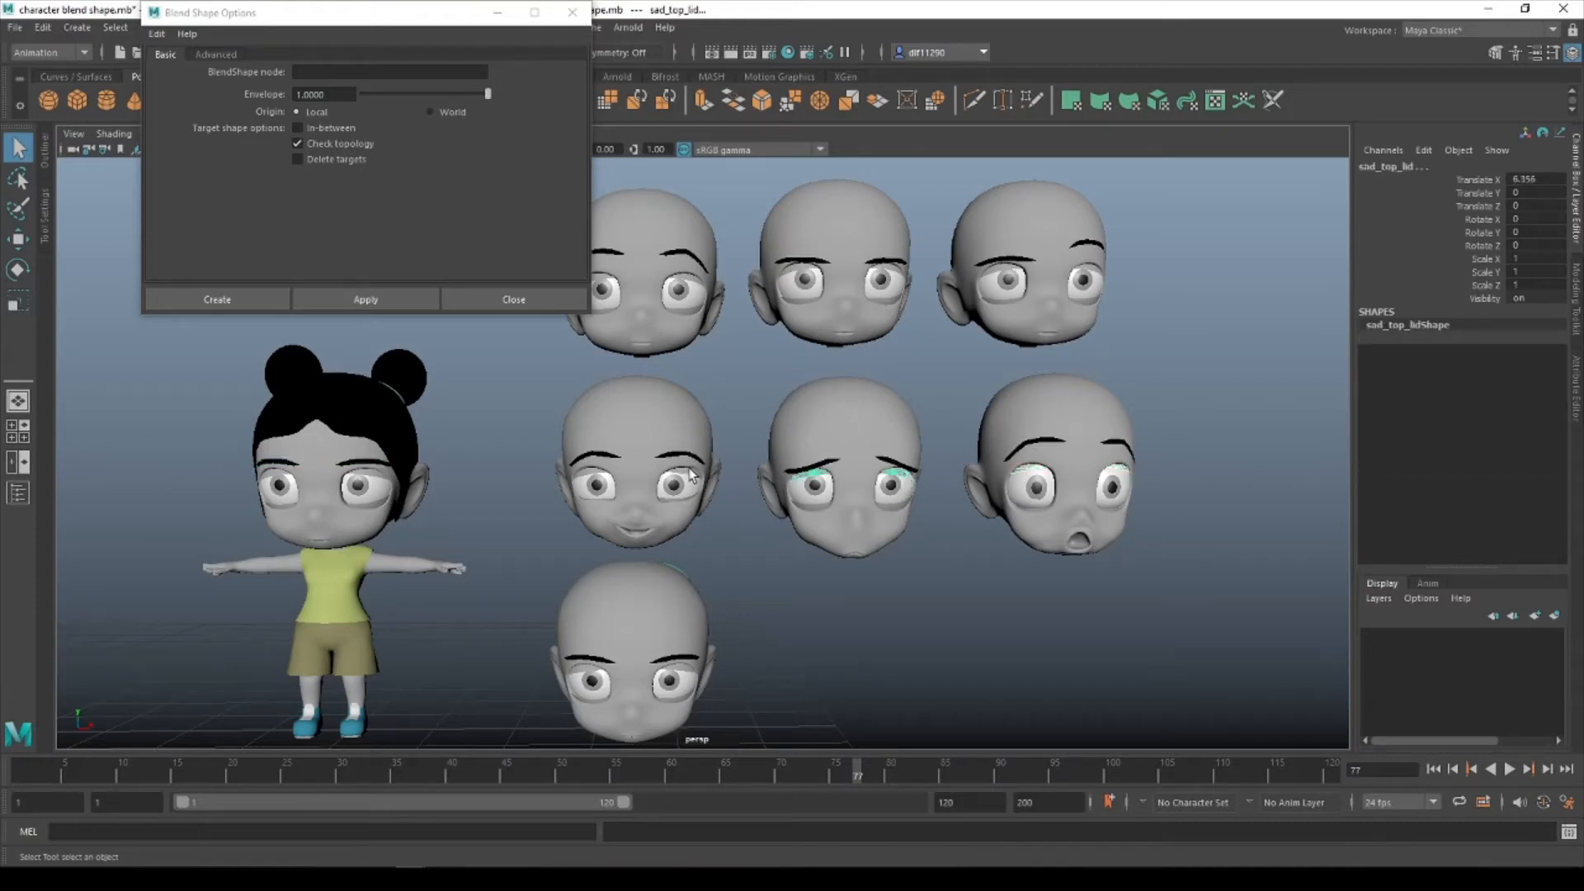
shift+click(690, 477)
shift+click(666, 486)
shift+click(690, 472)
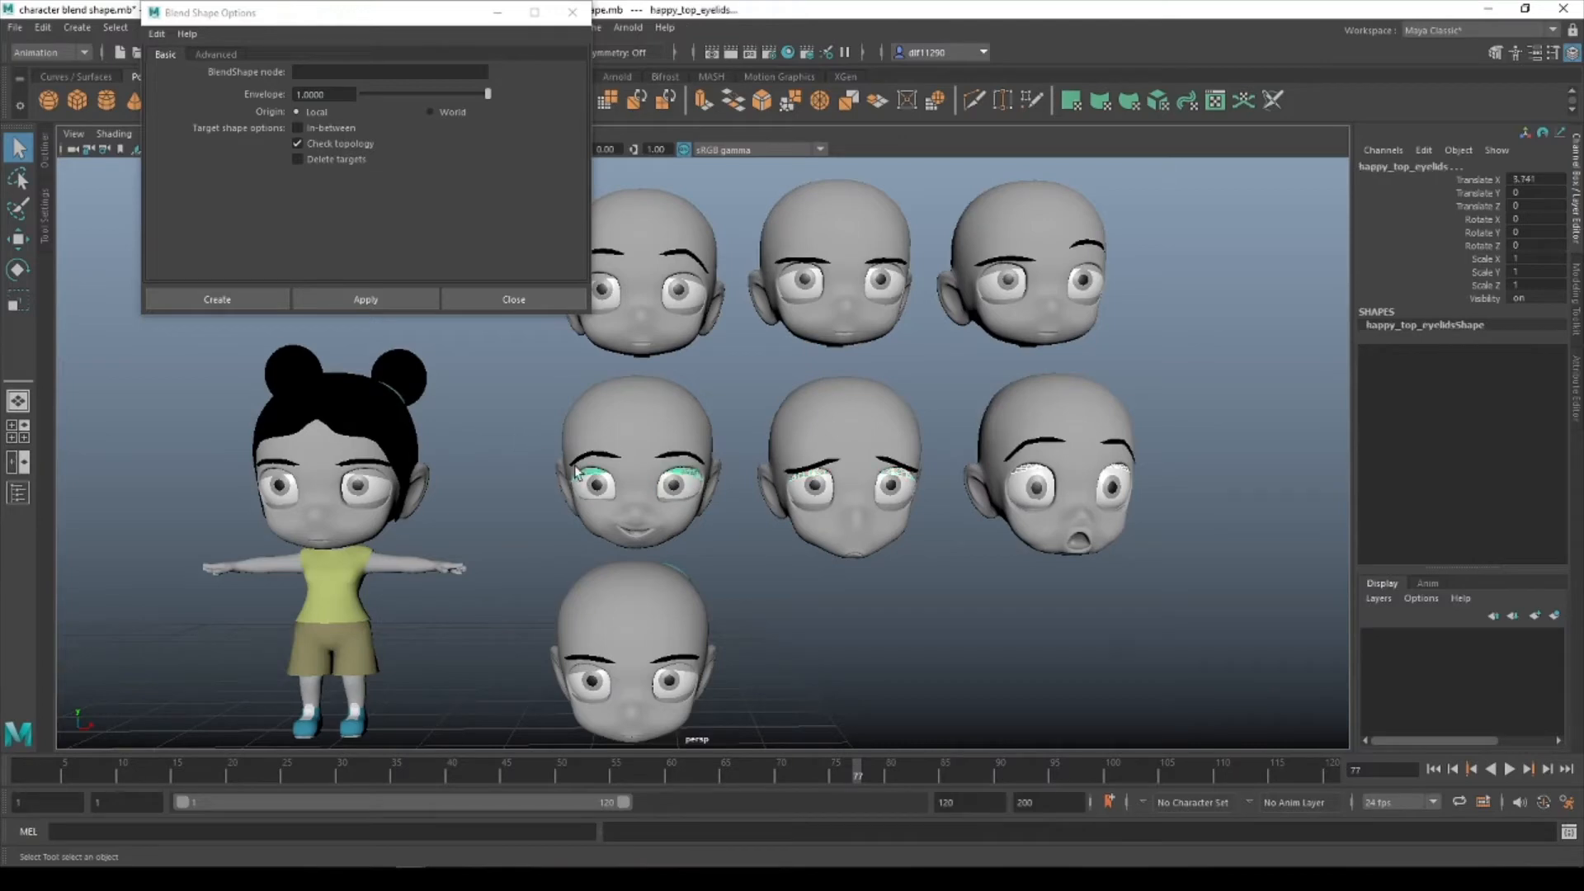
shift+click(377, 478)
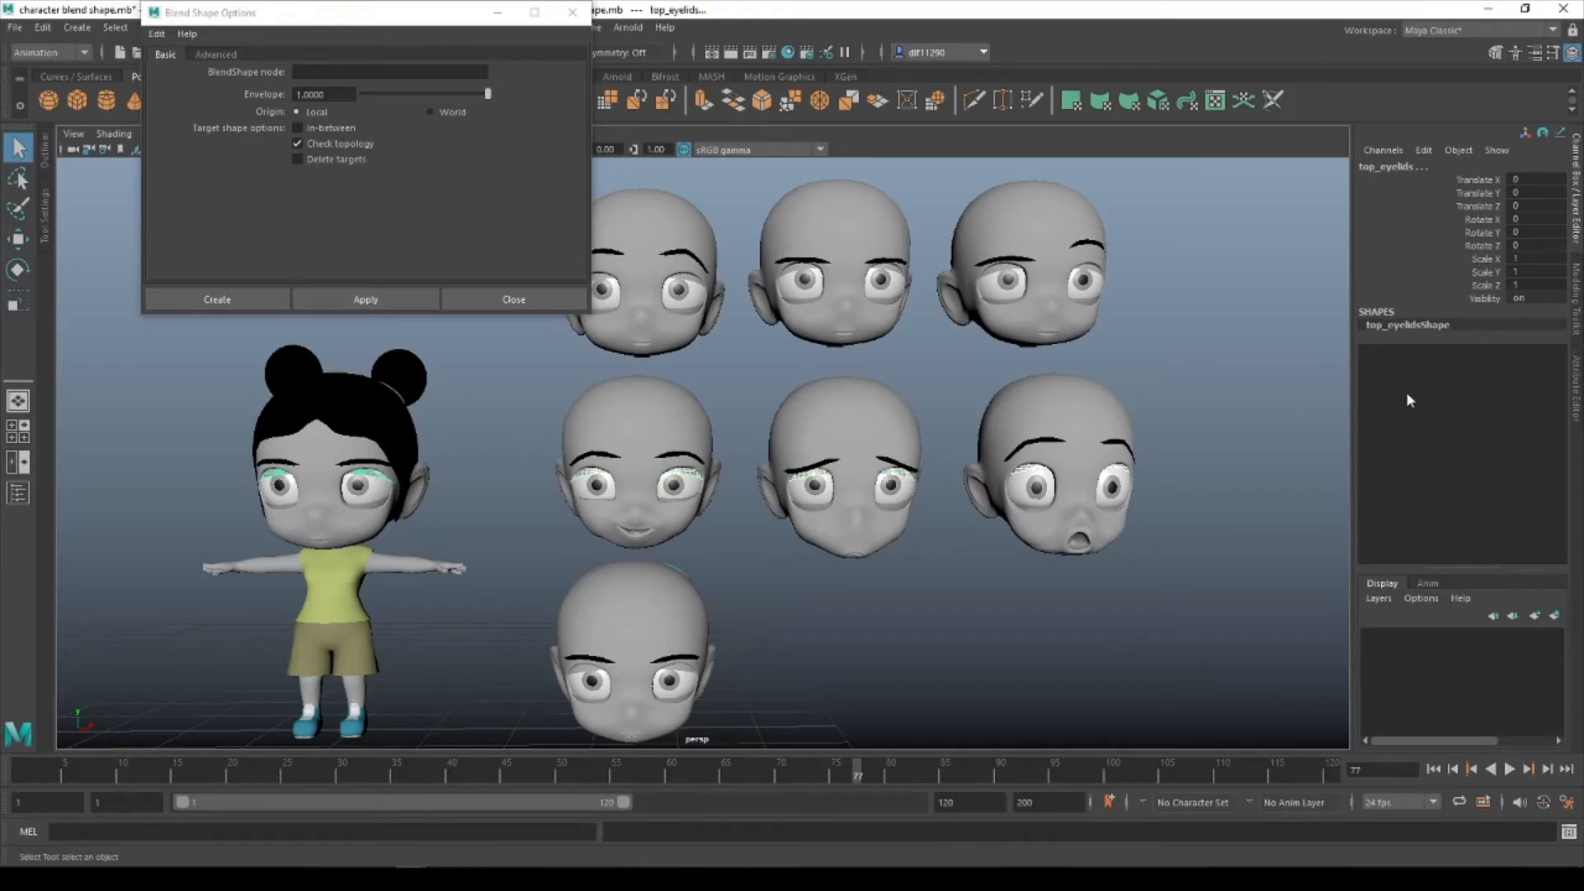
click(373, 305)
Rename the top eyelids' blend shape node to top_eyelid_blend_shape.
click(1431, 353)
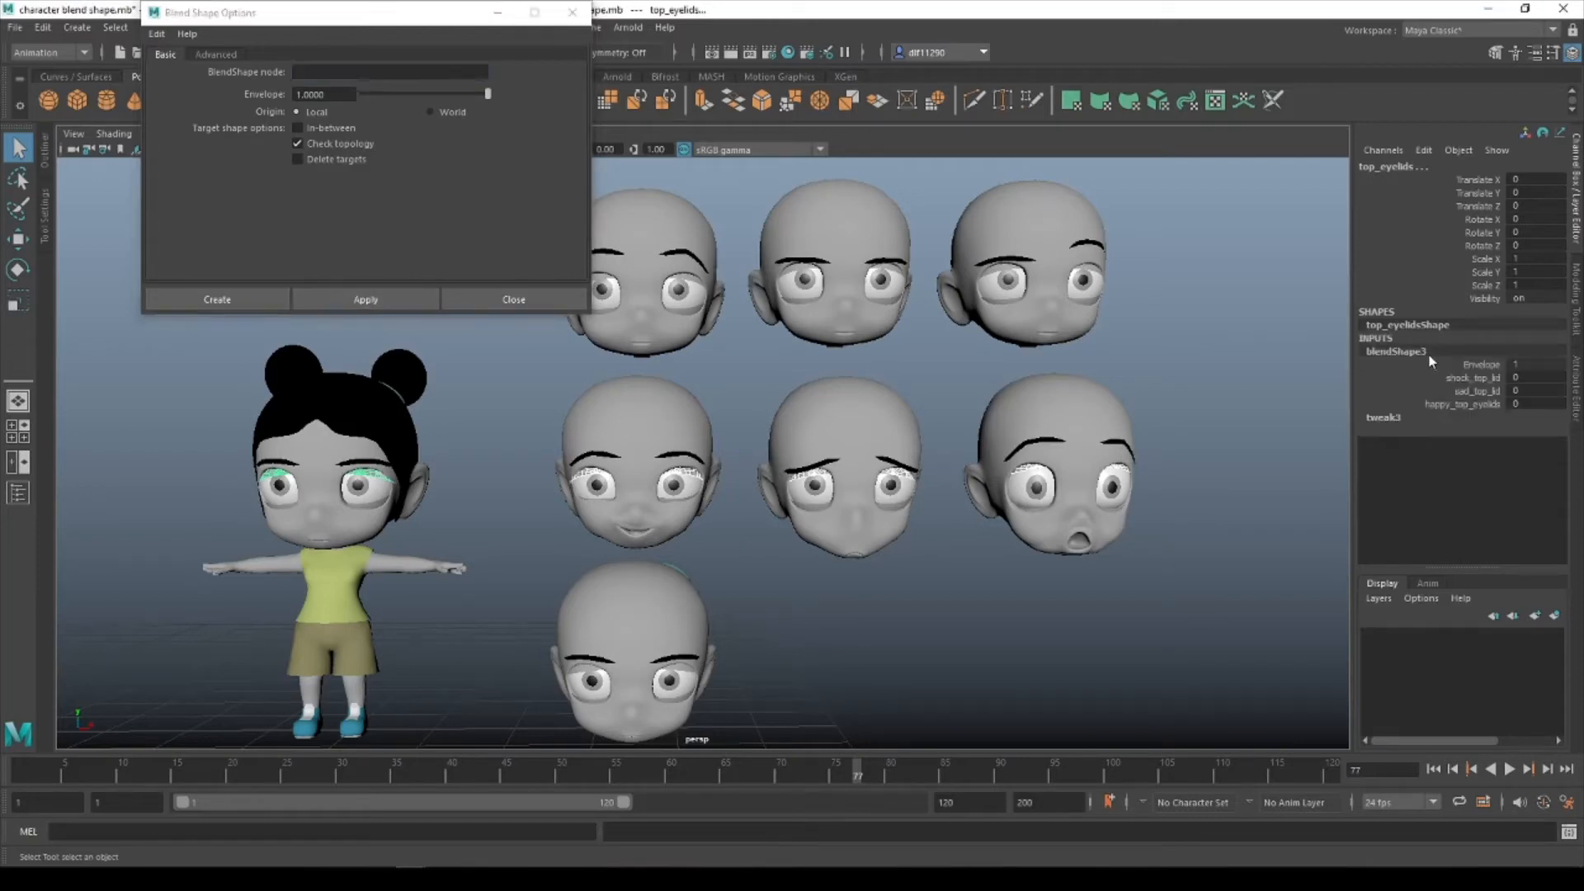
double_click(1431, 350)
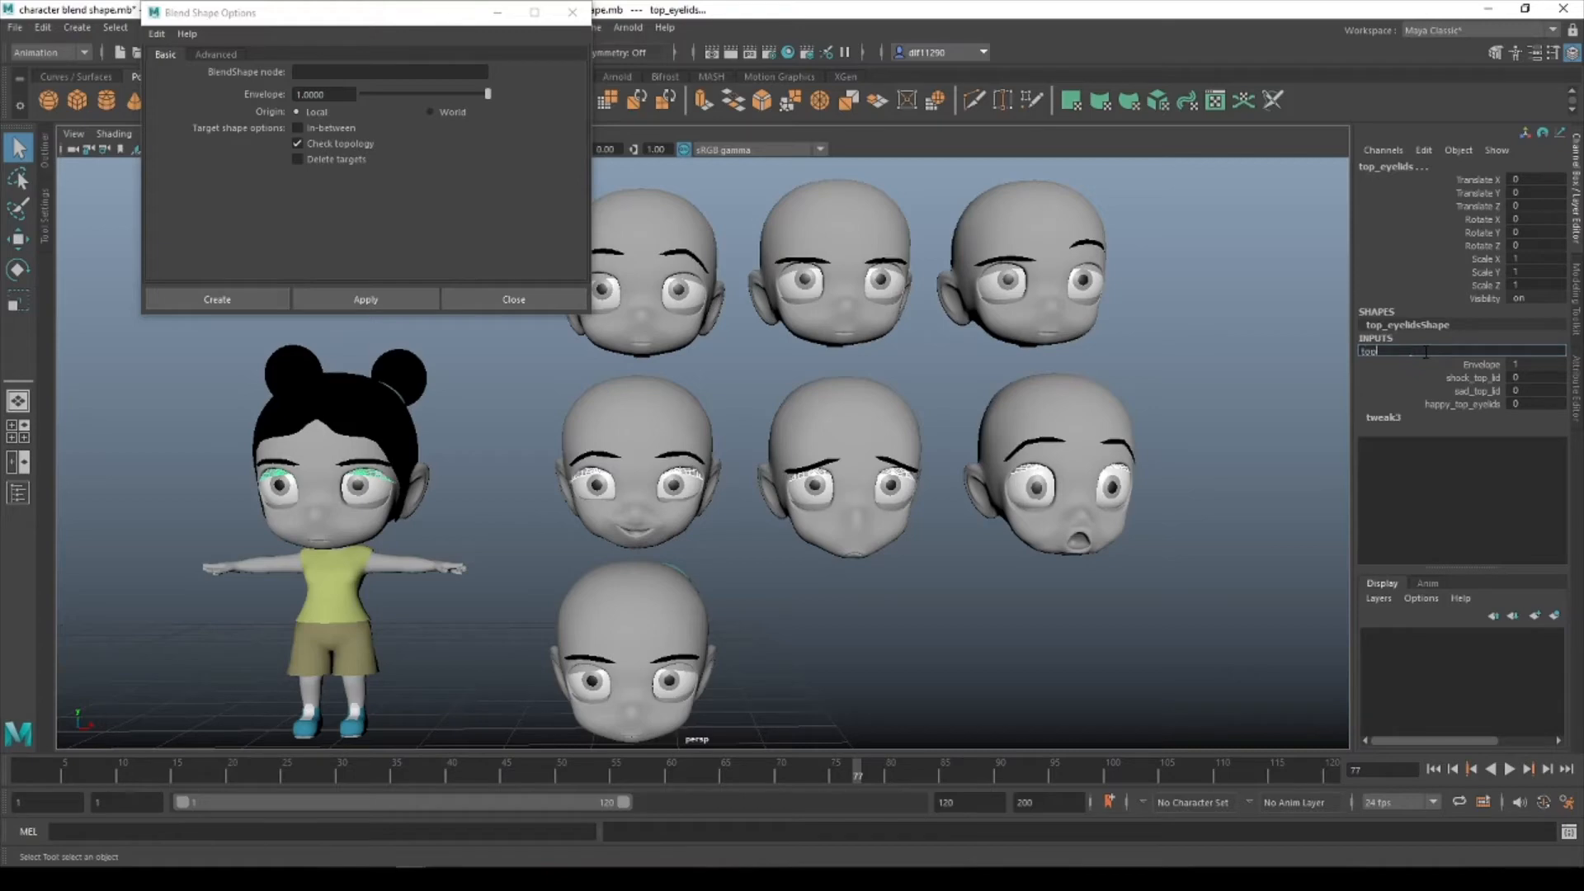
text(lid_blendShap)
key(BackSpace)
key(BackSpace)
key(BackSpace)
key(Return)
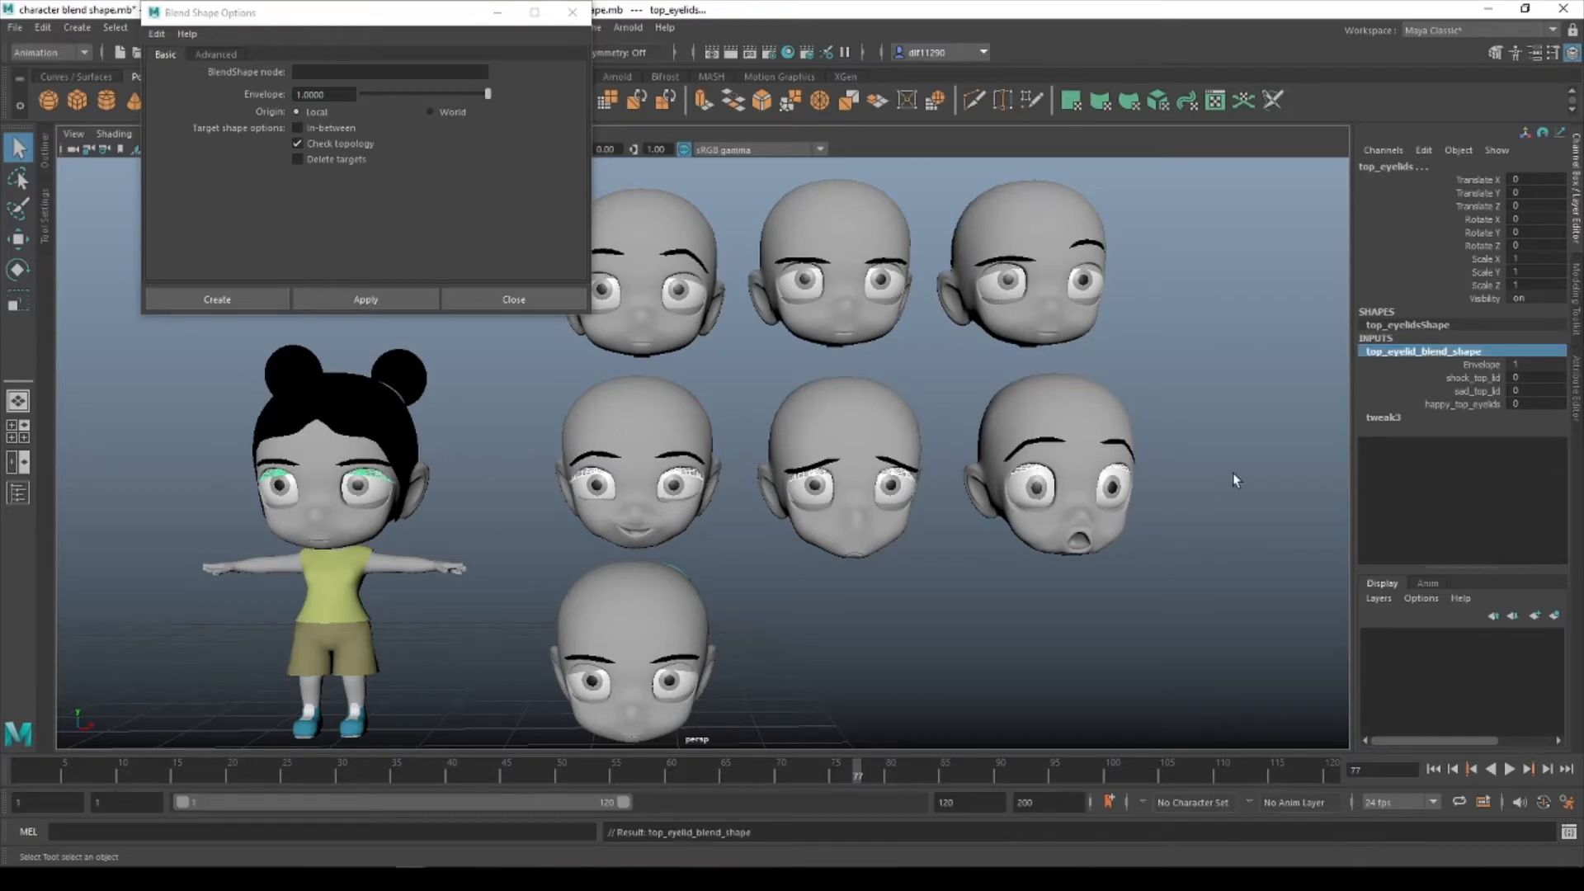
Create a blend shape on the character's bottom eyelids using the shock, sad and happy heads' bottom lids as targets.
click(1104, 512)
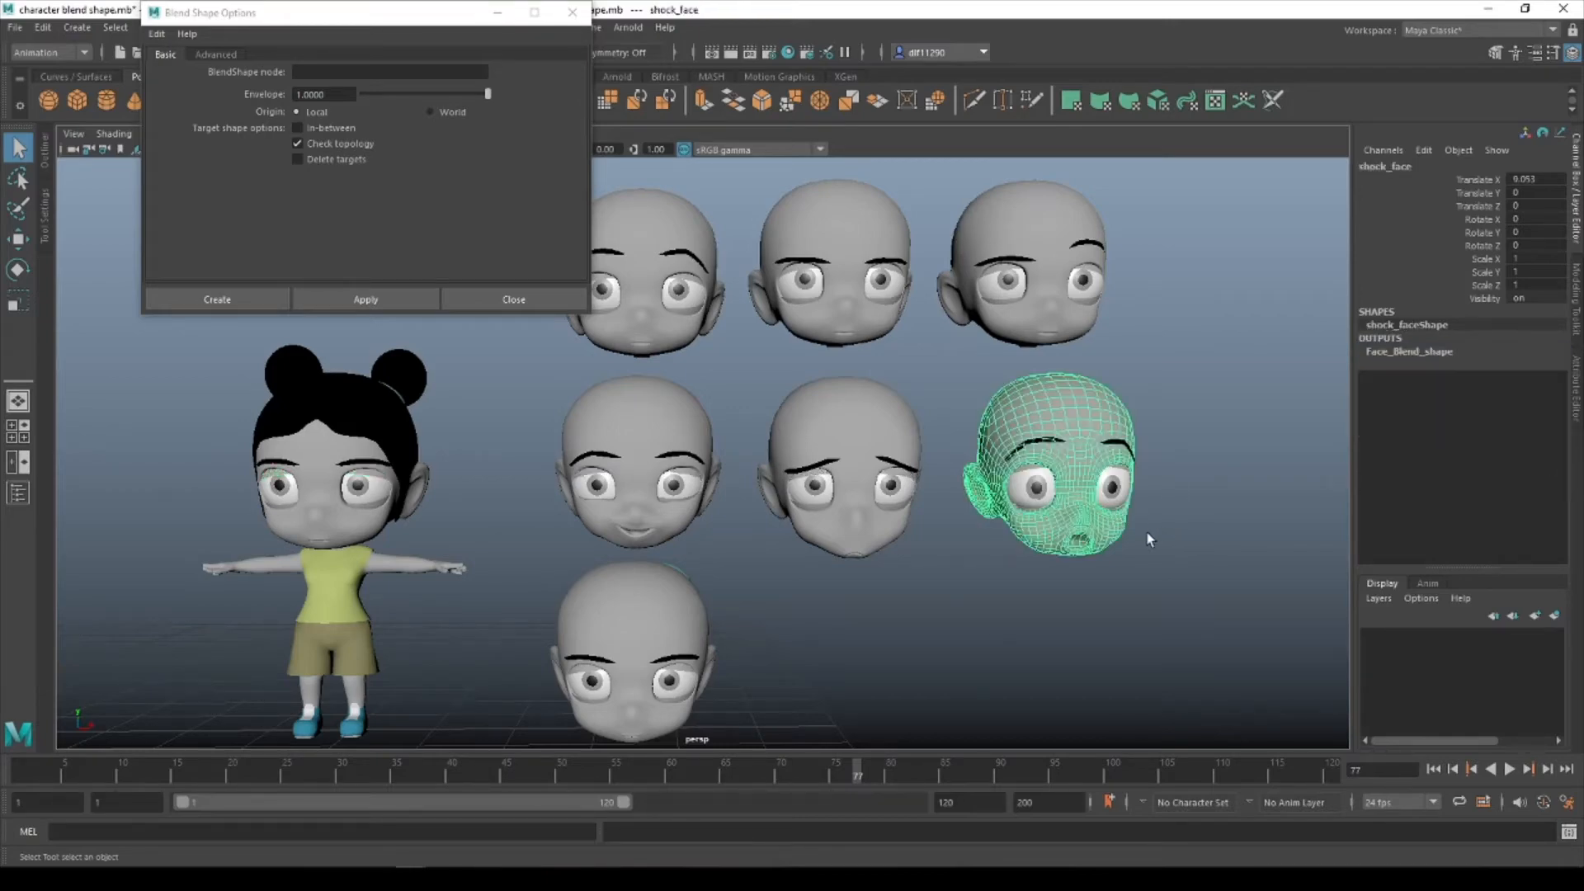
scroll(1152, 541, up, 3)
alt+middle_drag(961, 483, 692, 390)
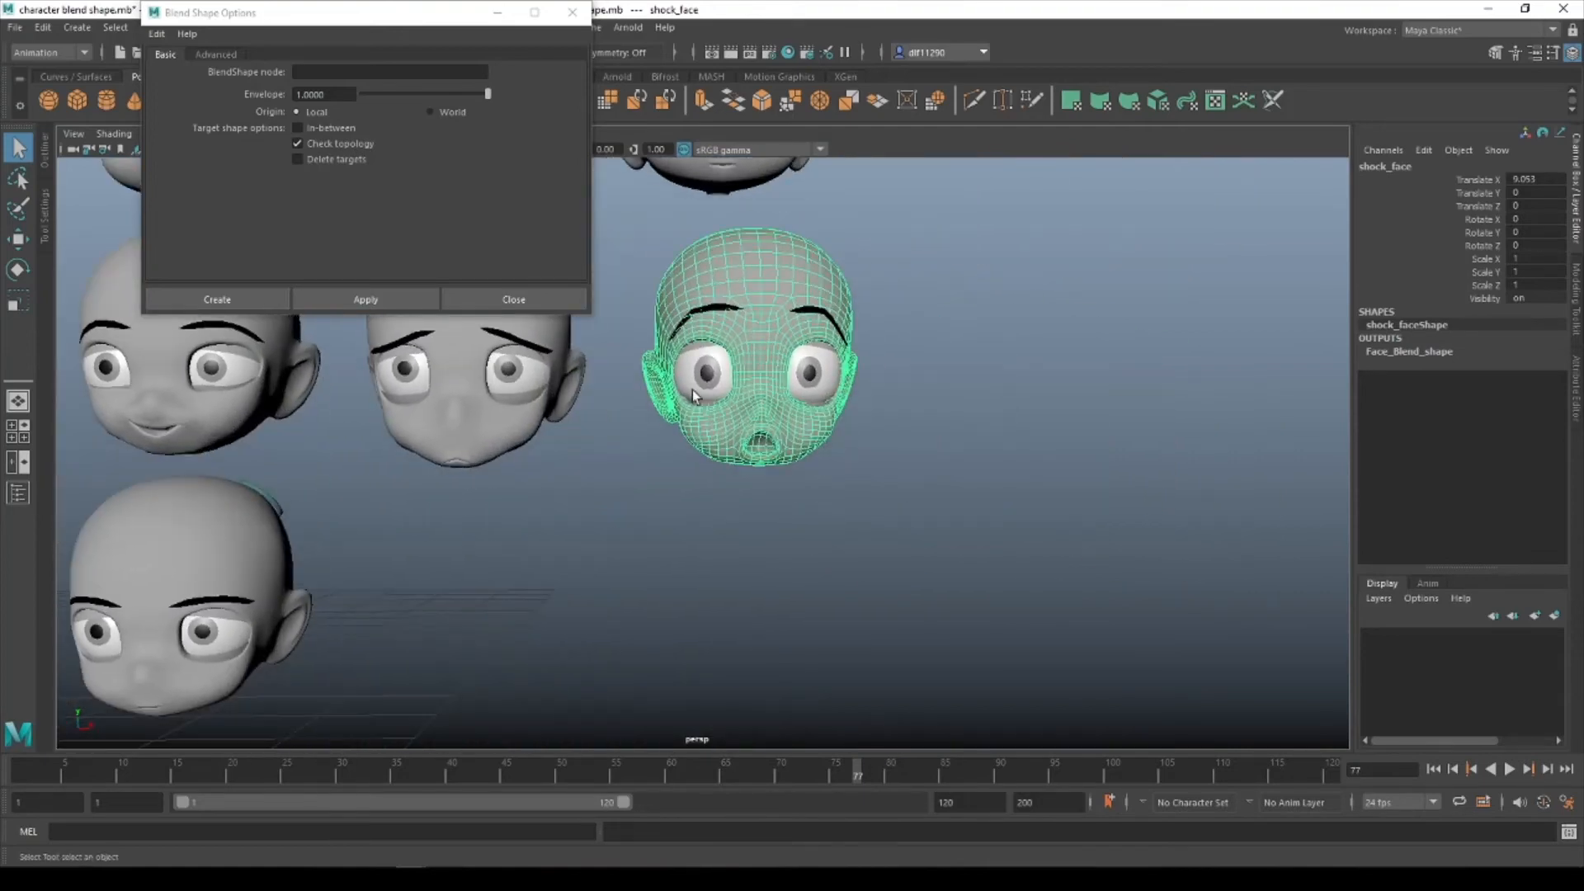
click(825, 407)
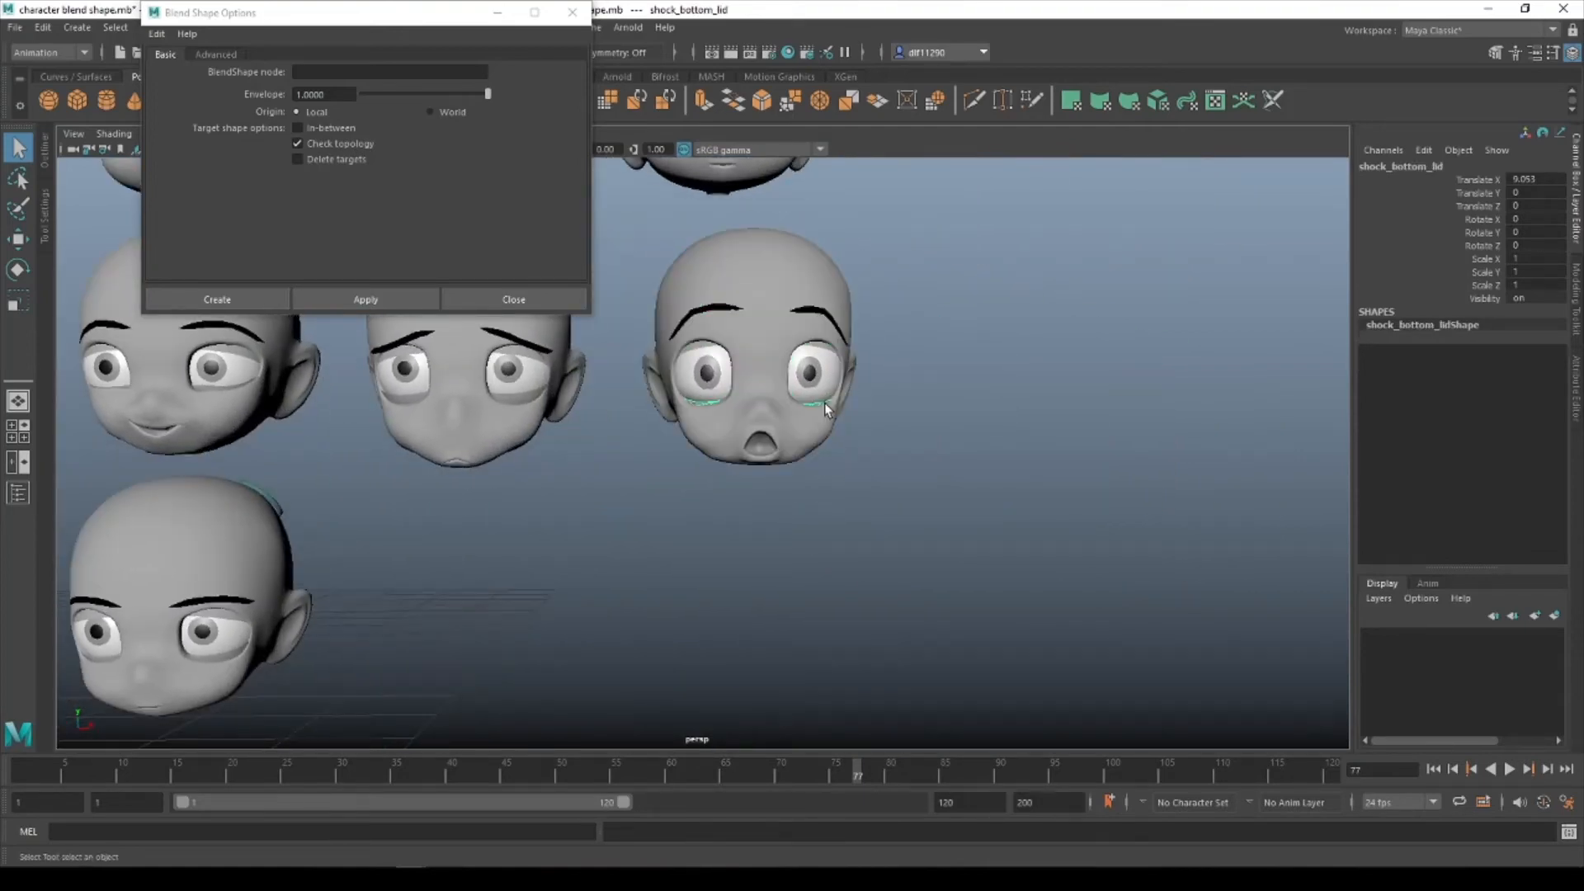
click(532, 394)
alt+middle_drag(477, 423, 1116, 612)
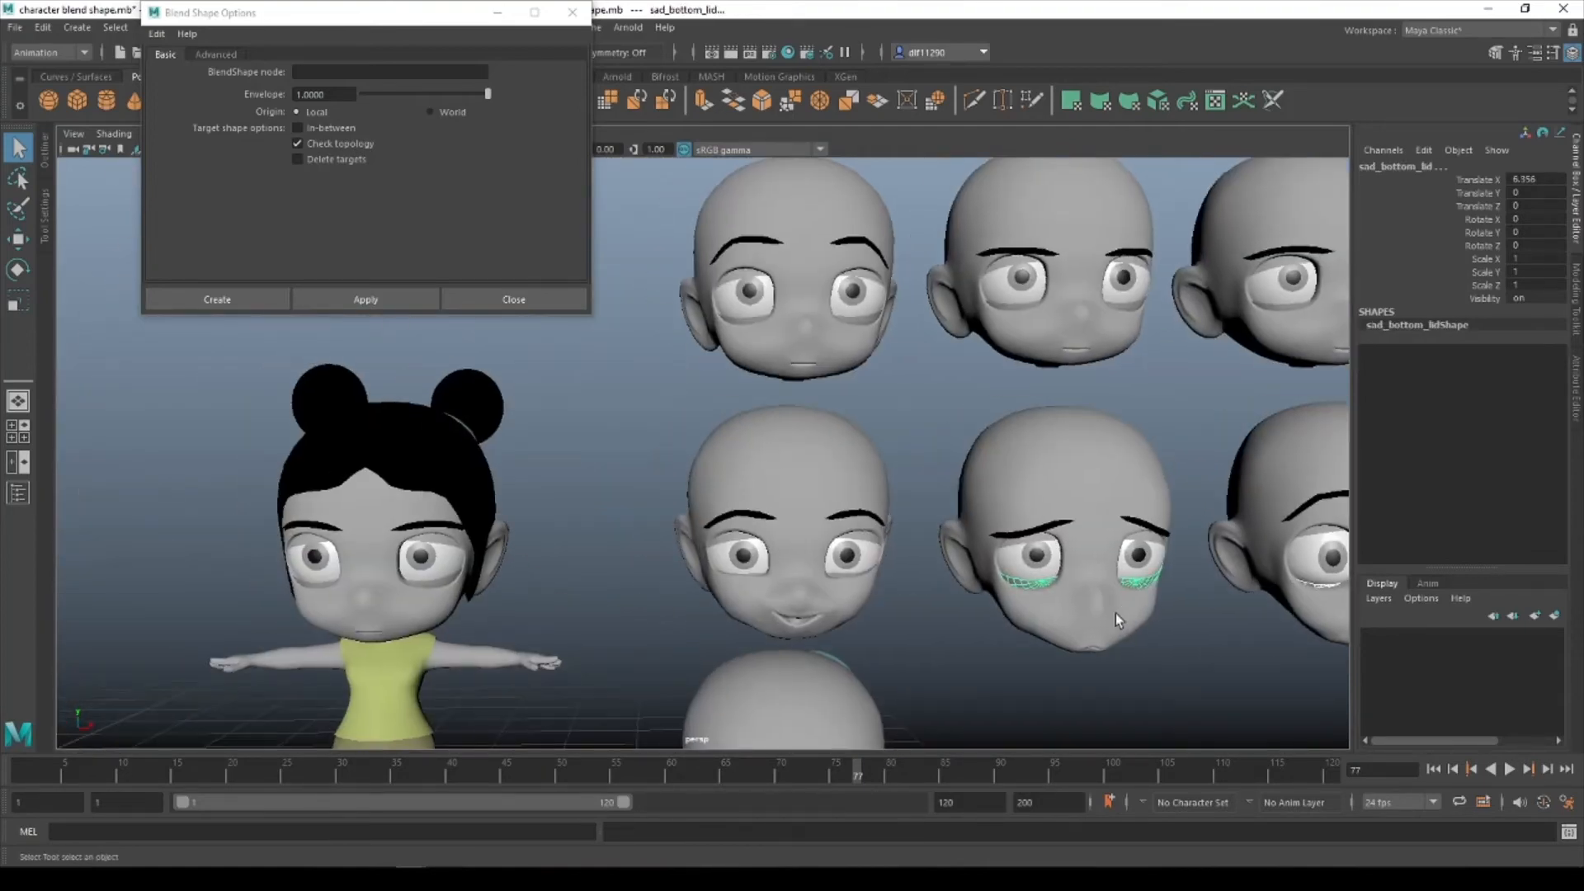
click(846, 572)
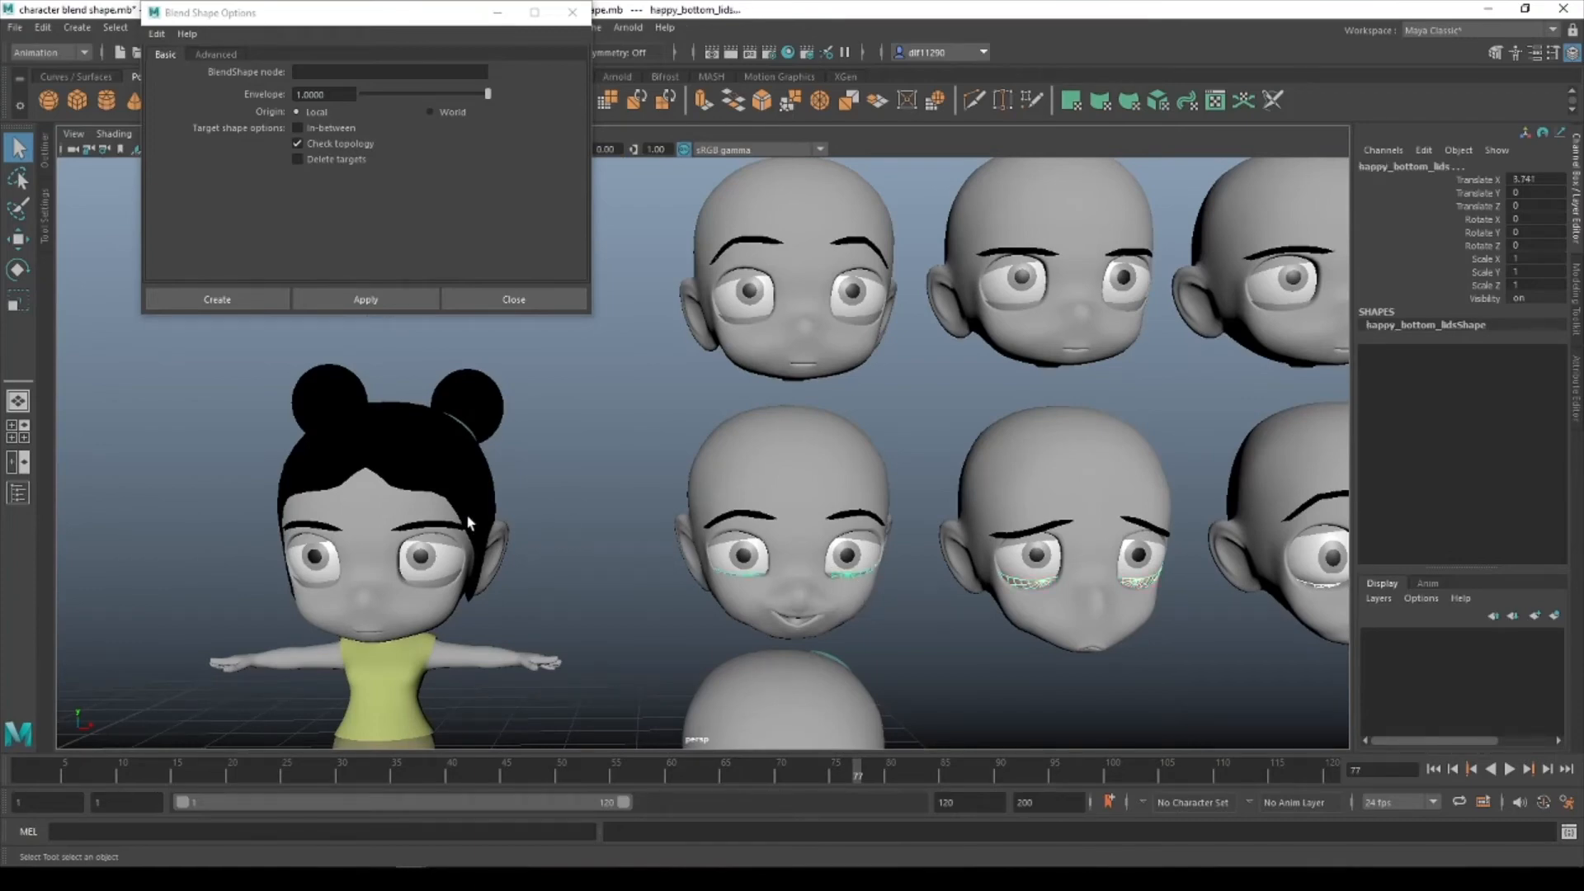
shift+click(437, 583)
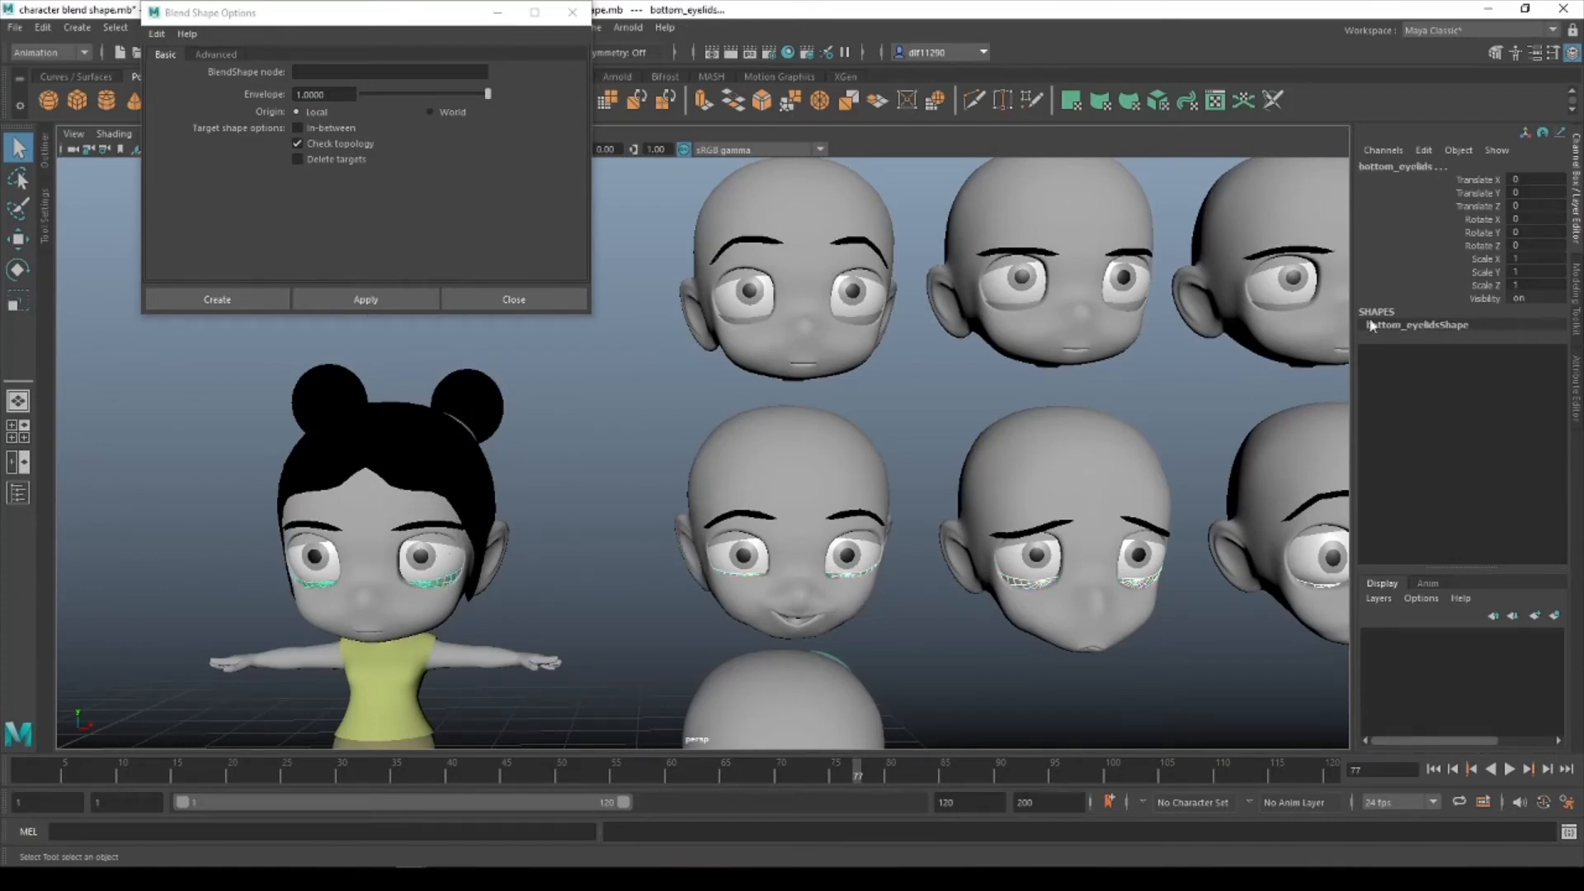
click(418, 300)
Rename the bottom eyelids' blend shape node to bottom_lid_blend_shape.
click(1424, 355)
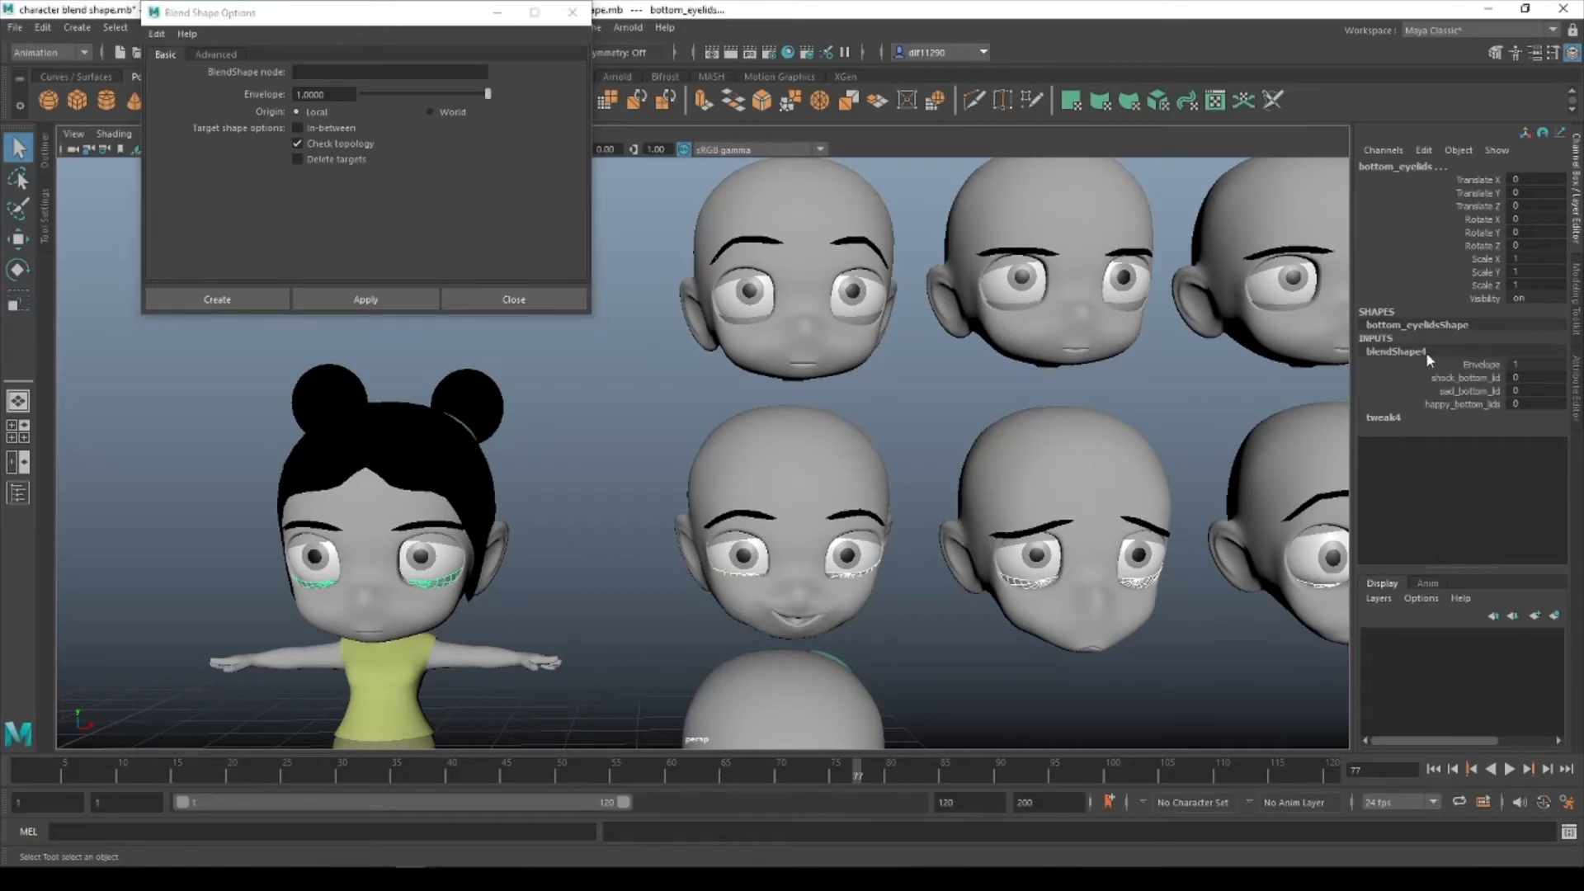
double_click(1426, 352)
text(bottom lid blen)
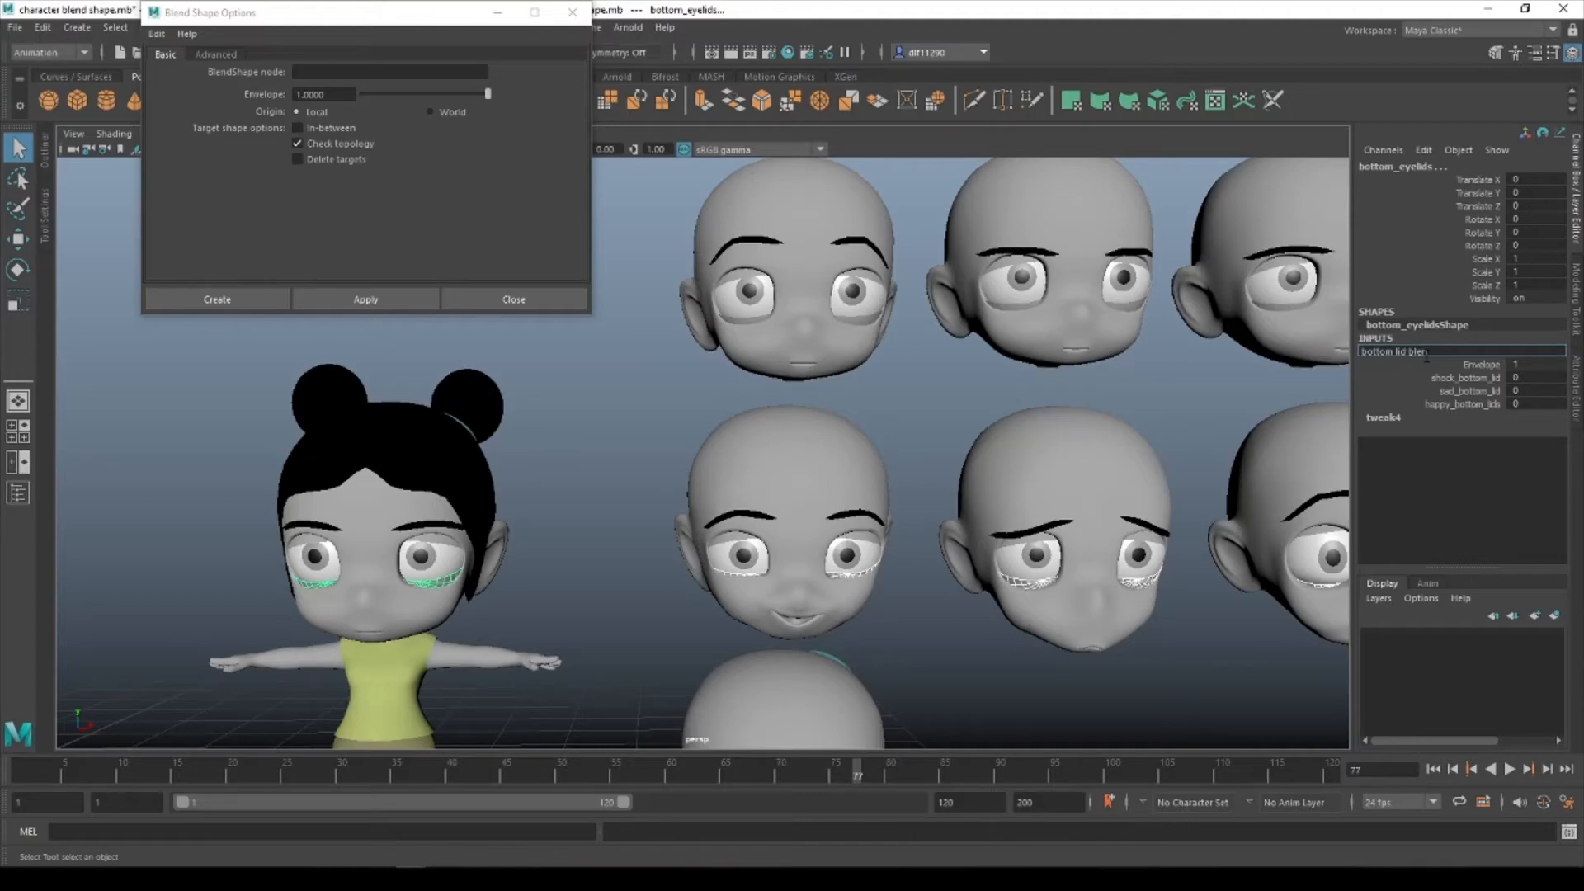
text(d shape)
key(Return)
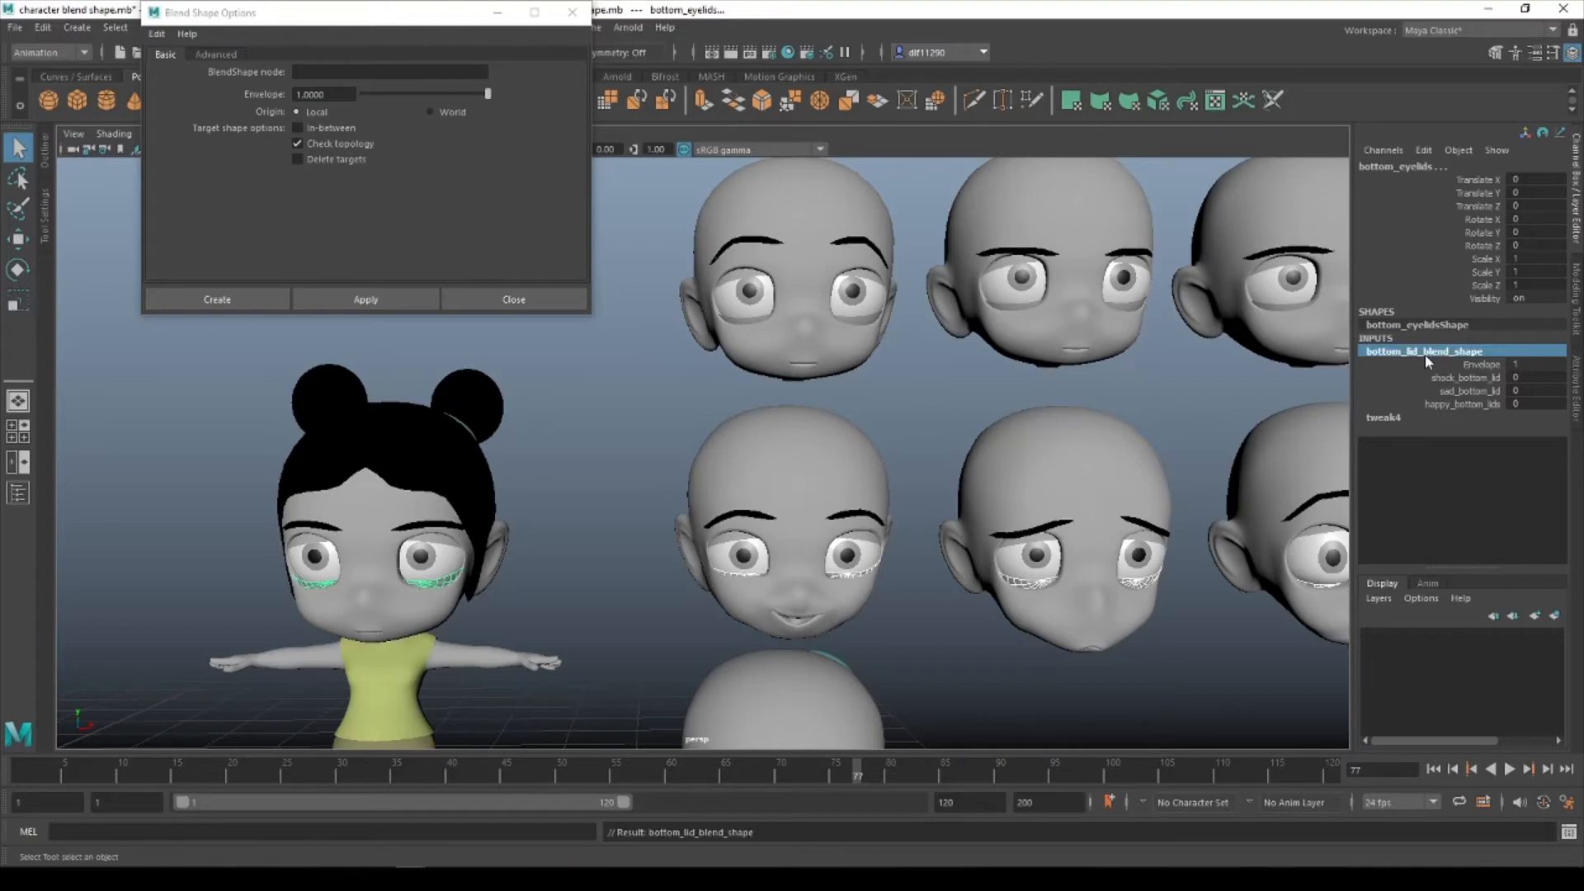
Create a blend shape on the character's right eye with the shocked head's shock_right_eye as the target.
scroll(1188, 520, down, 5)
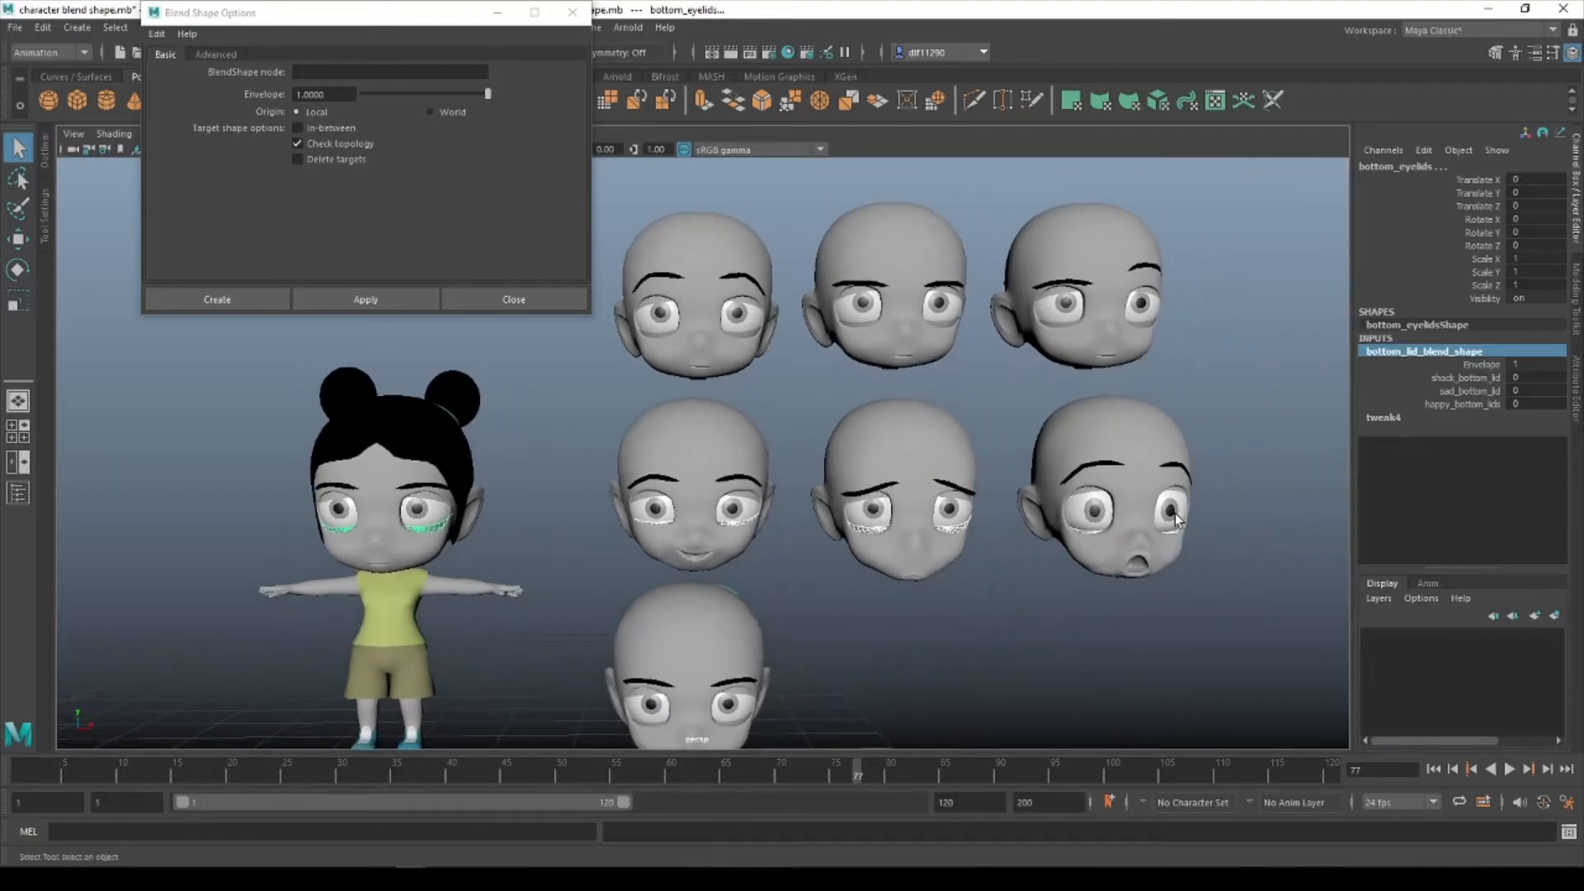
click(1172, 513)
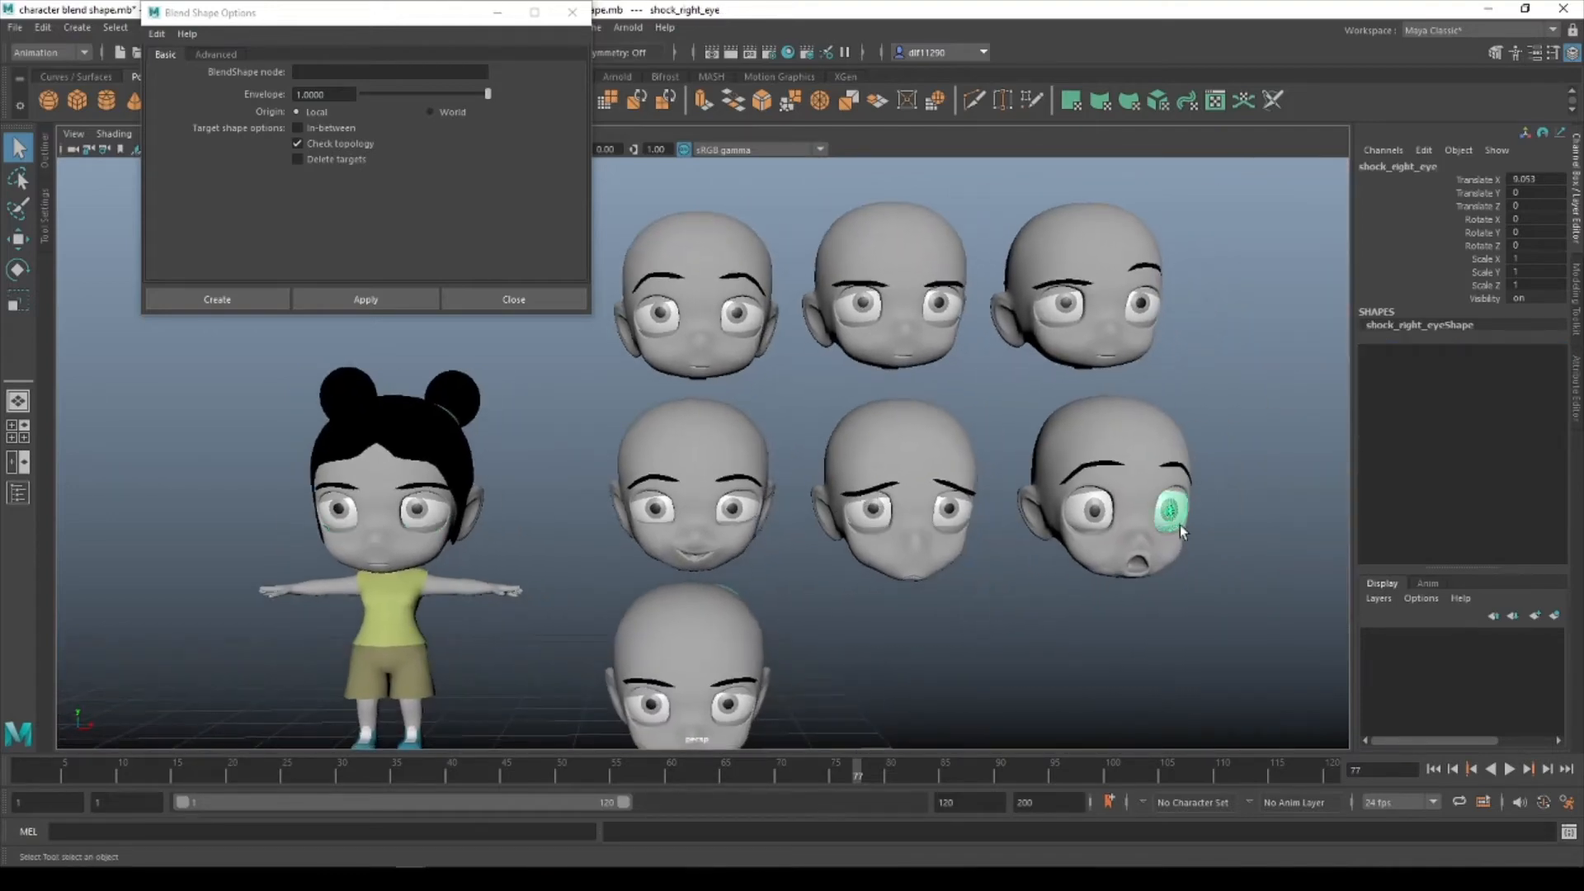
shift+click(428, 515)
click(369, 299)
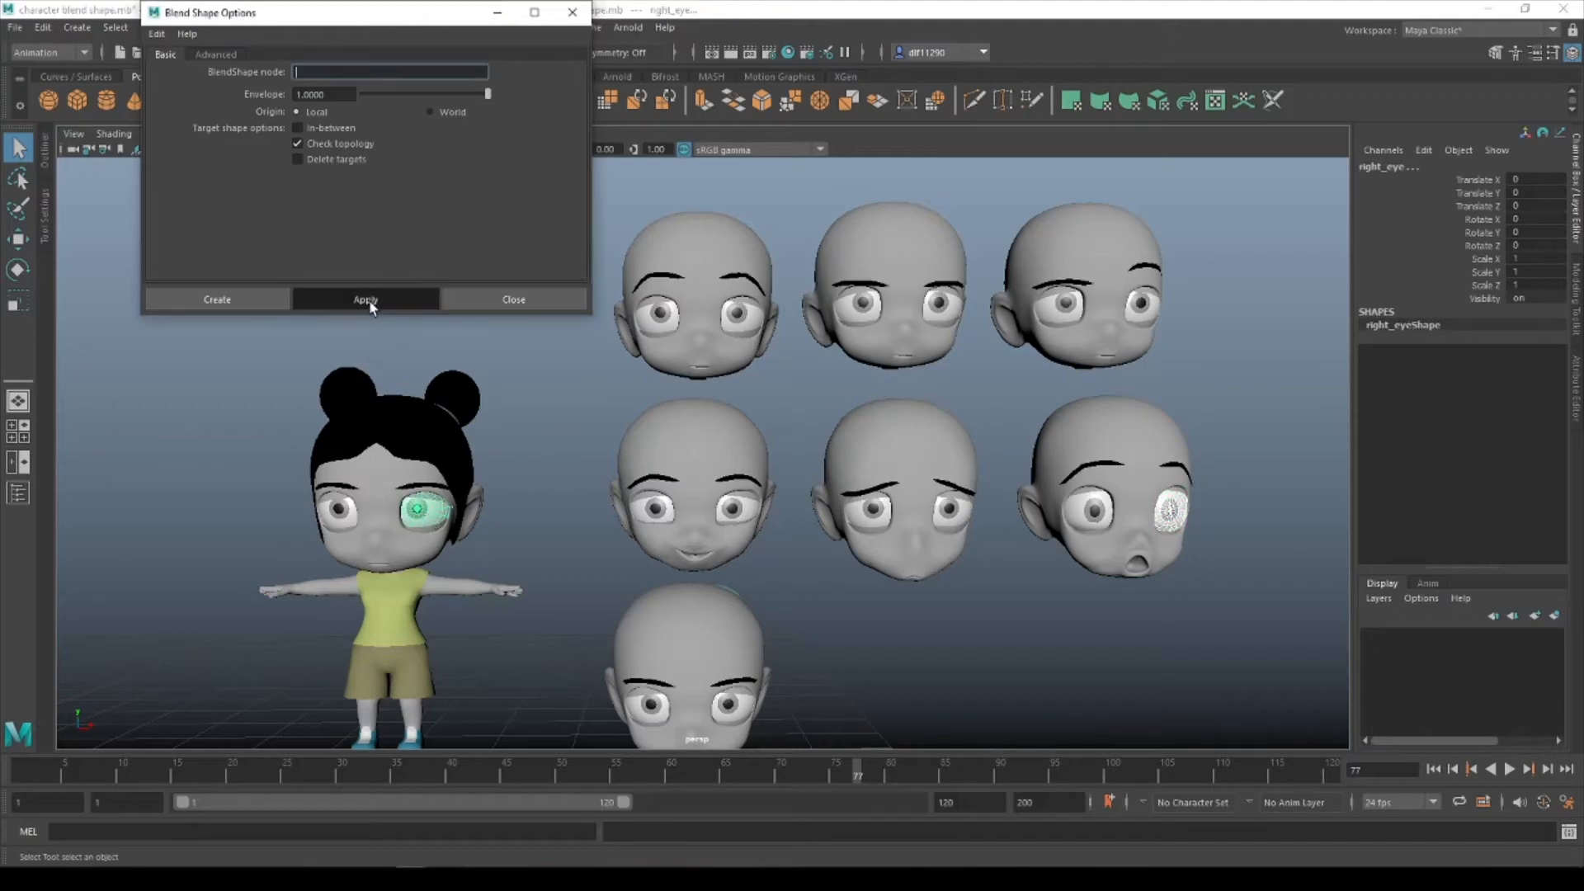
Rename the right eye's blend shape node to right_eye_blend_shape.
double_click(1419, 352)
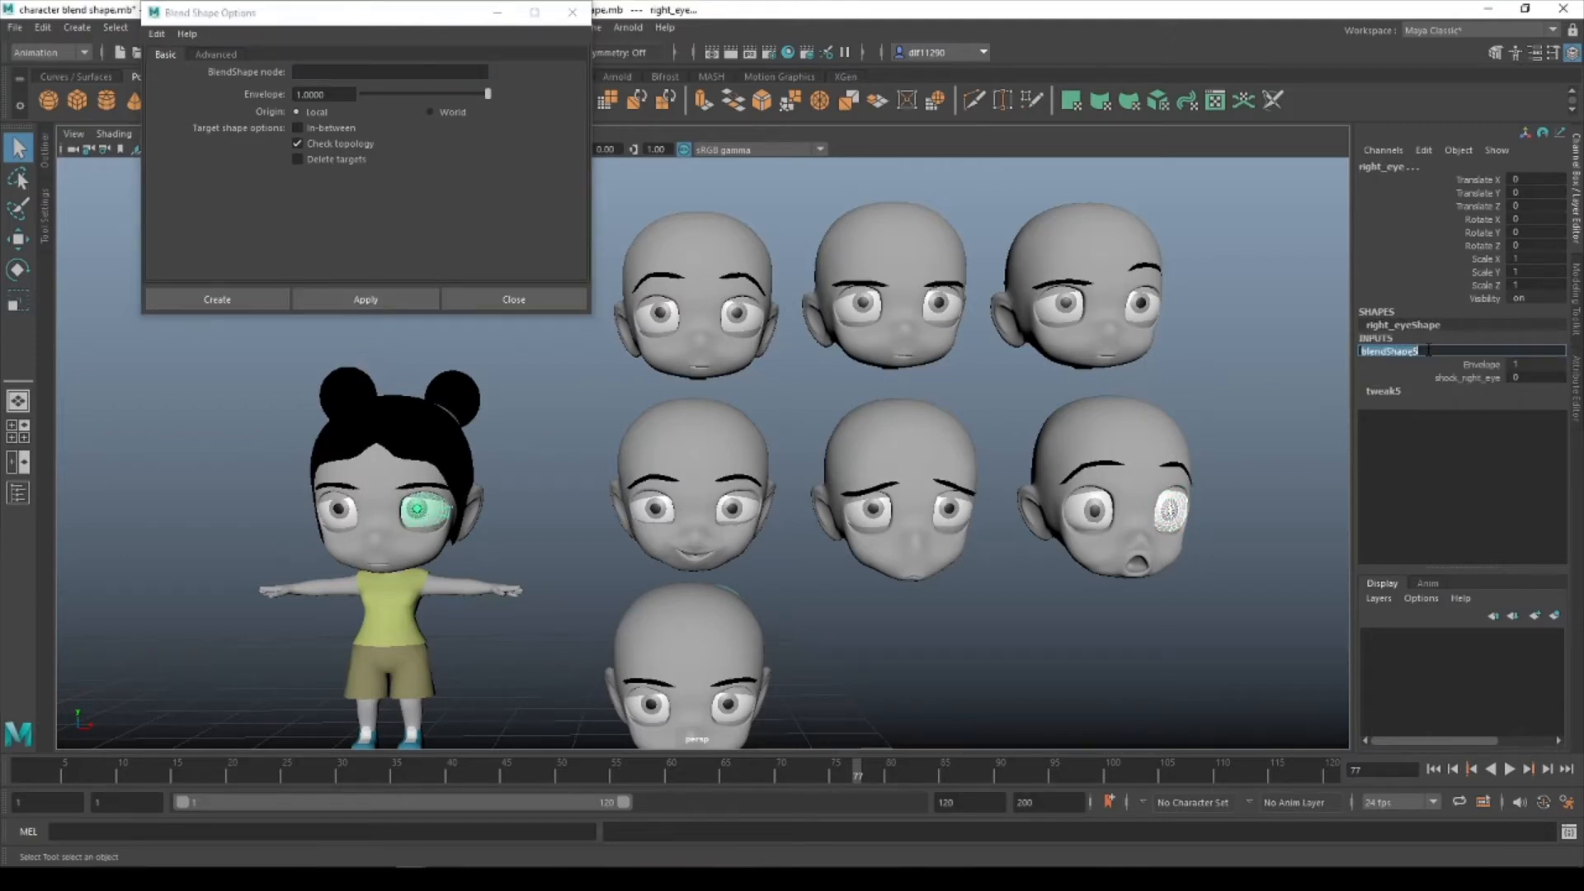
text(right_eye1)
key(Return)
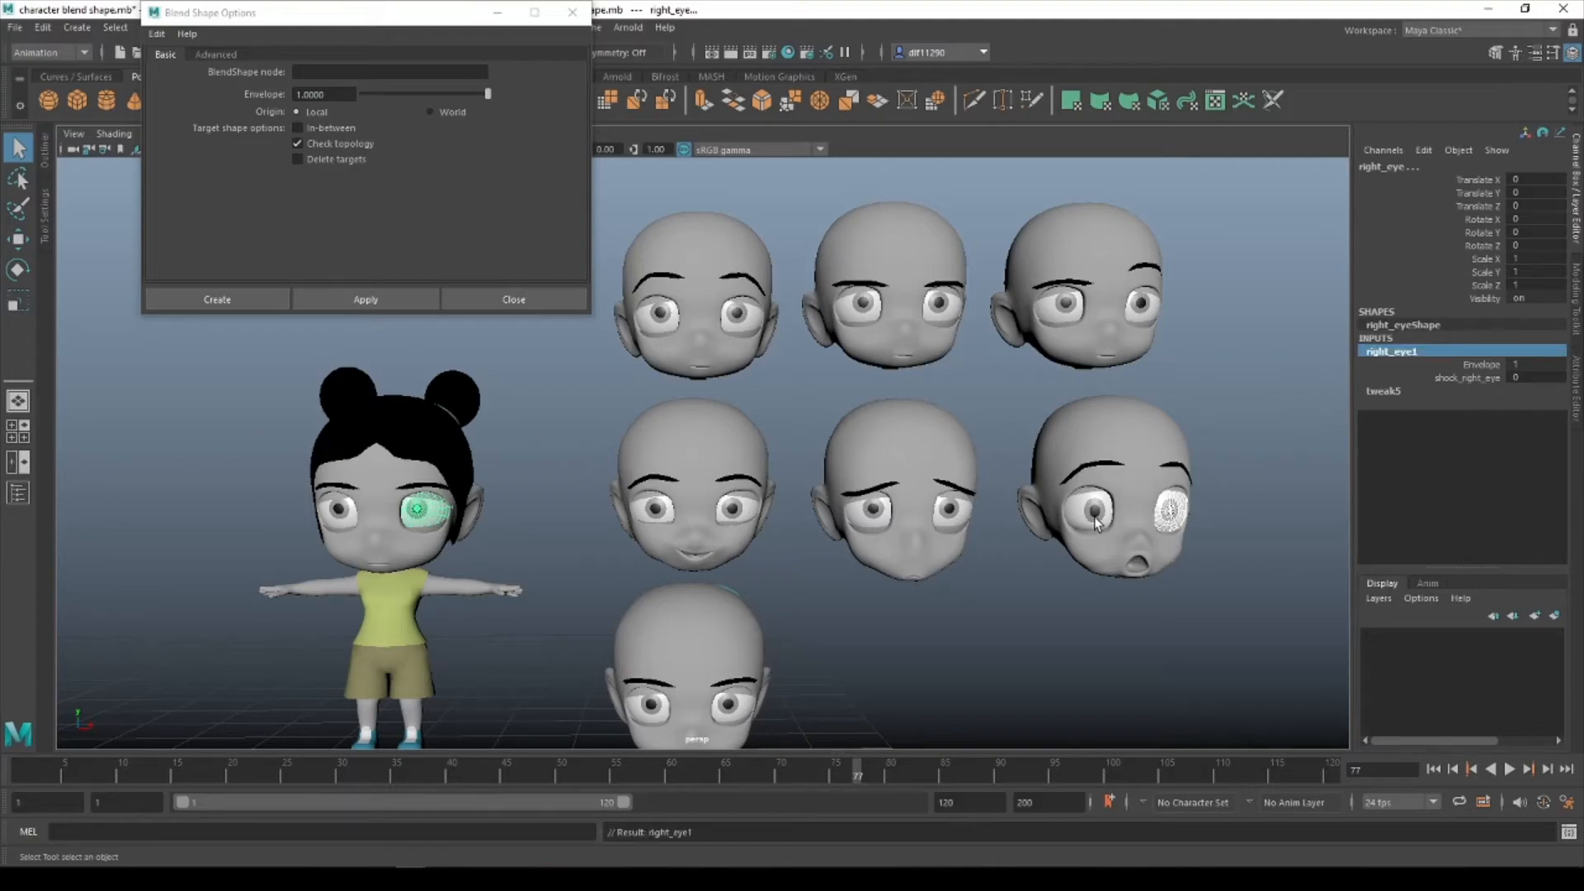
double_click(1439, 353)
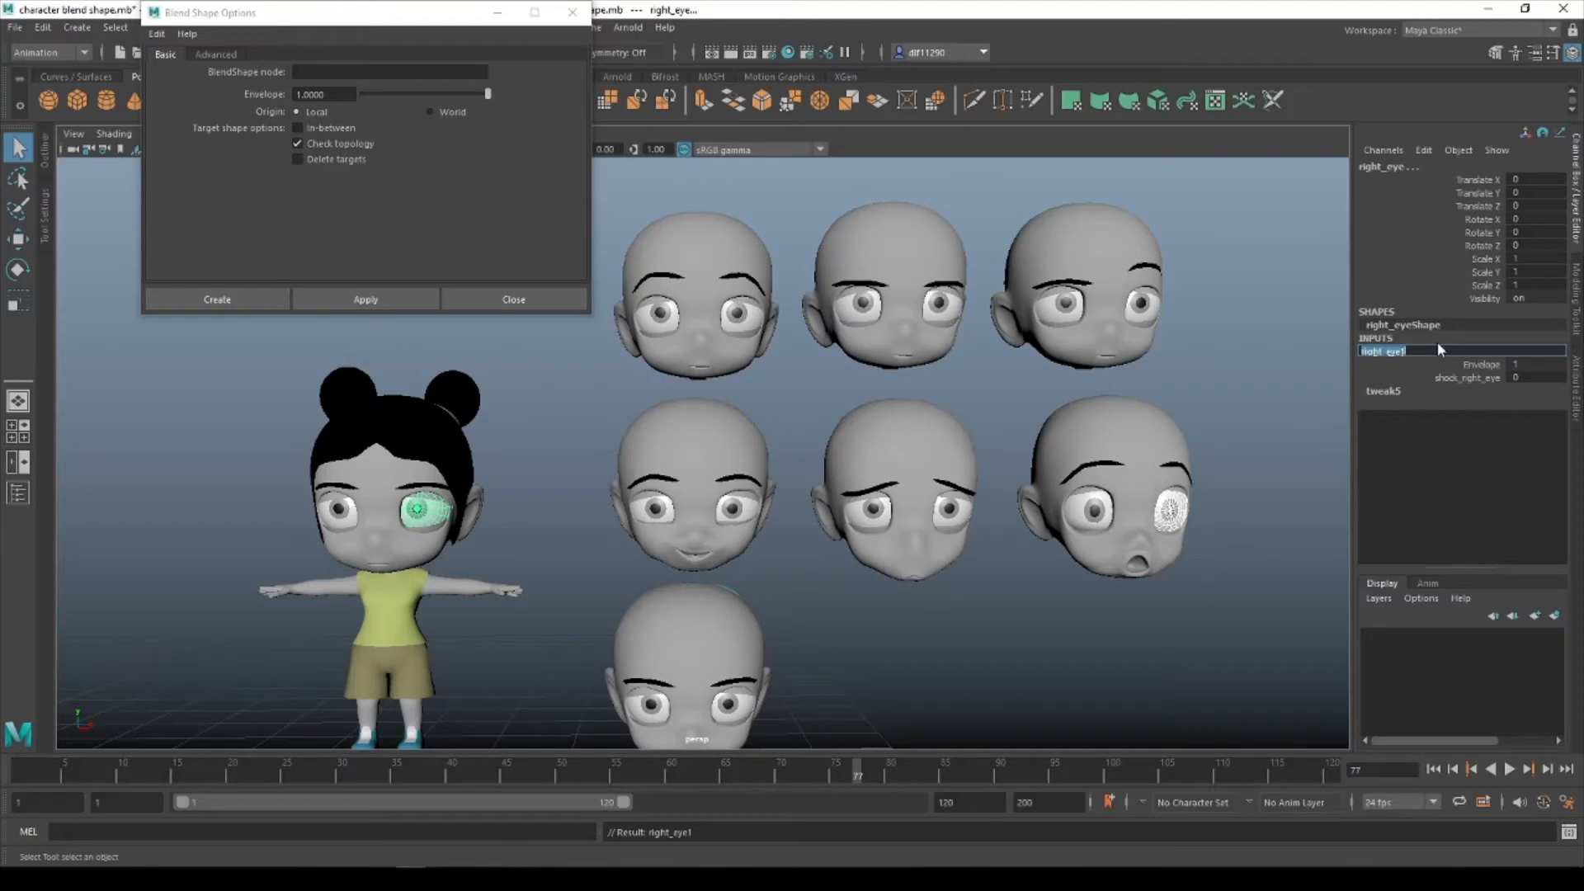
text(right_eye_blend_shape)
key(Return)
Create a blend shape on the character's left eye with the shocked head's shock_left_eye as the target.
click(1096, 514)
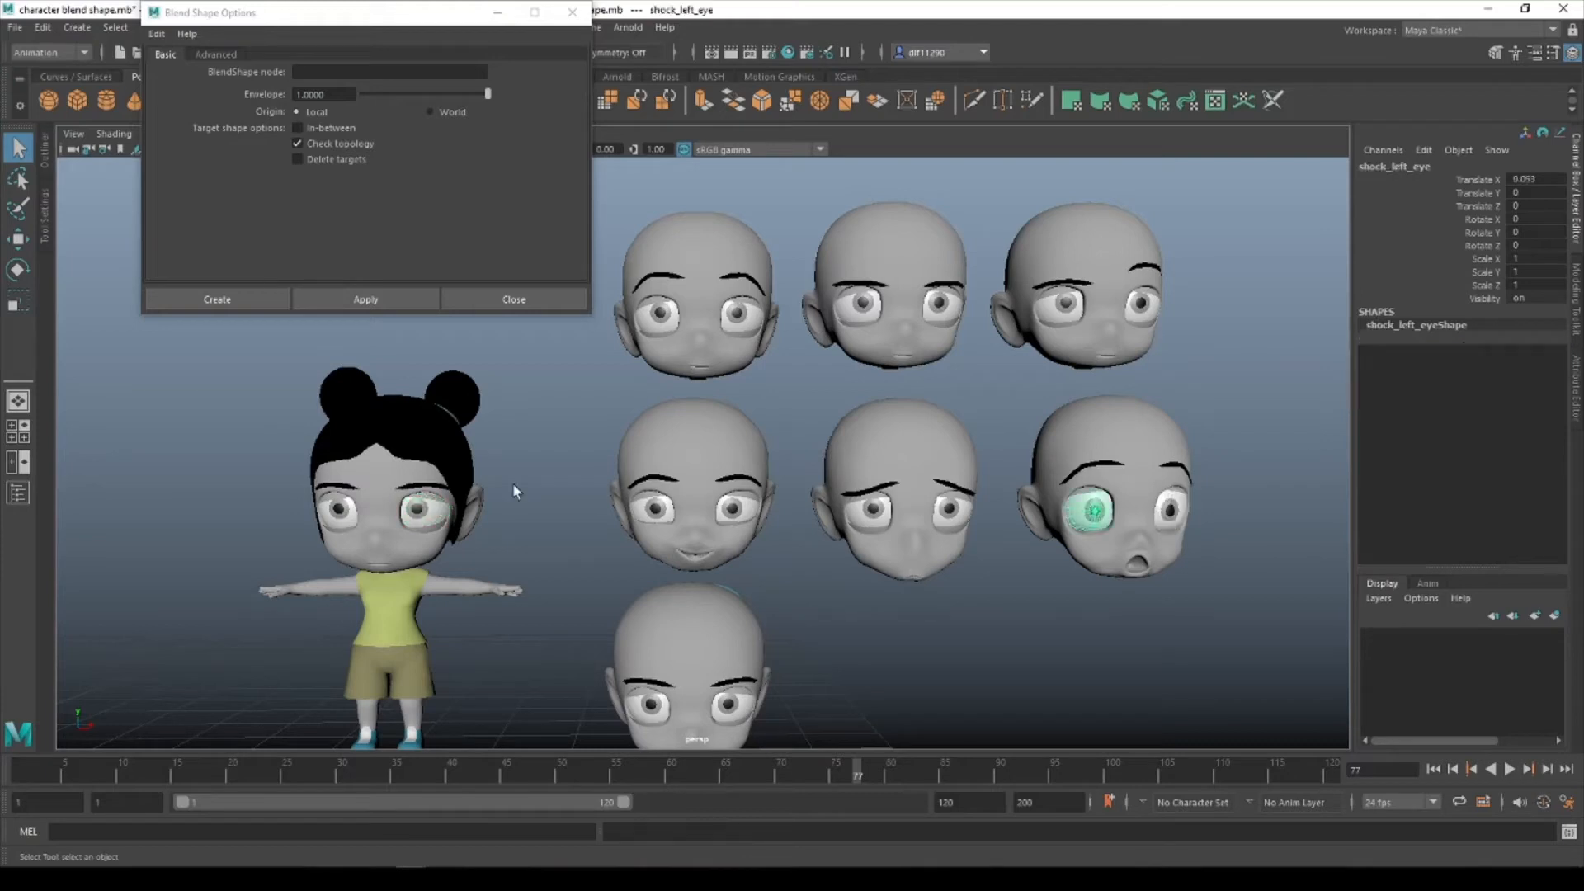
click(334, 511)
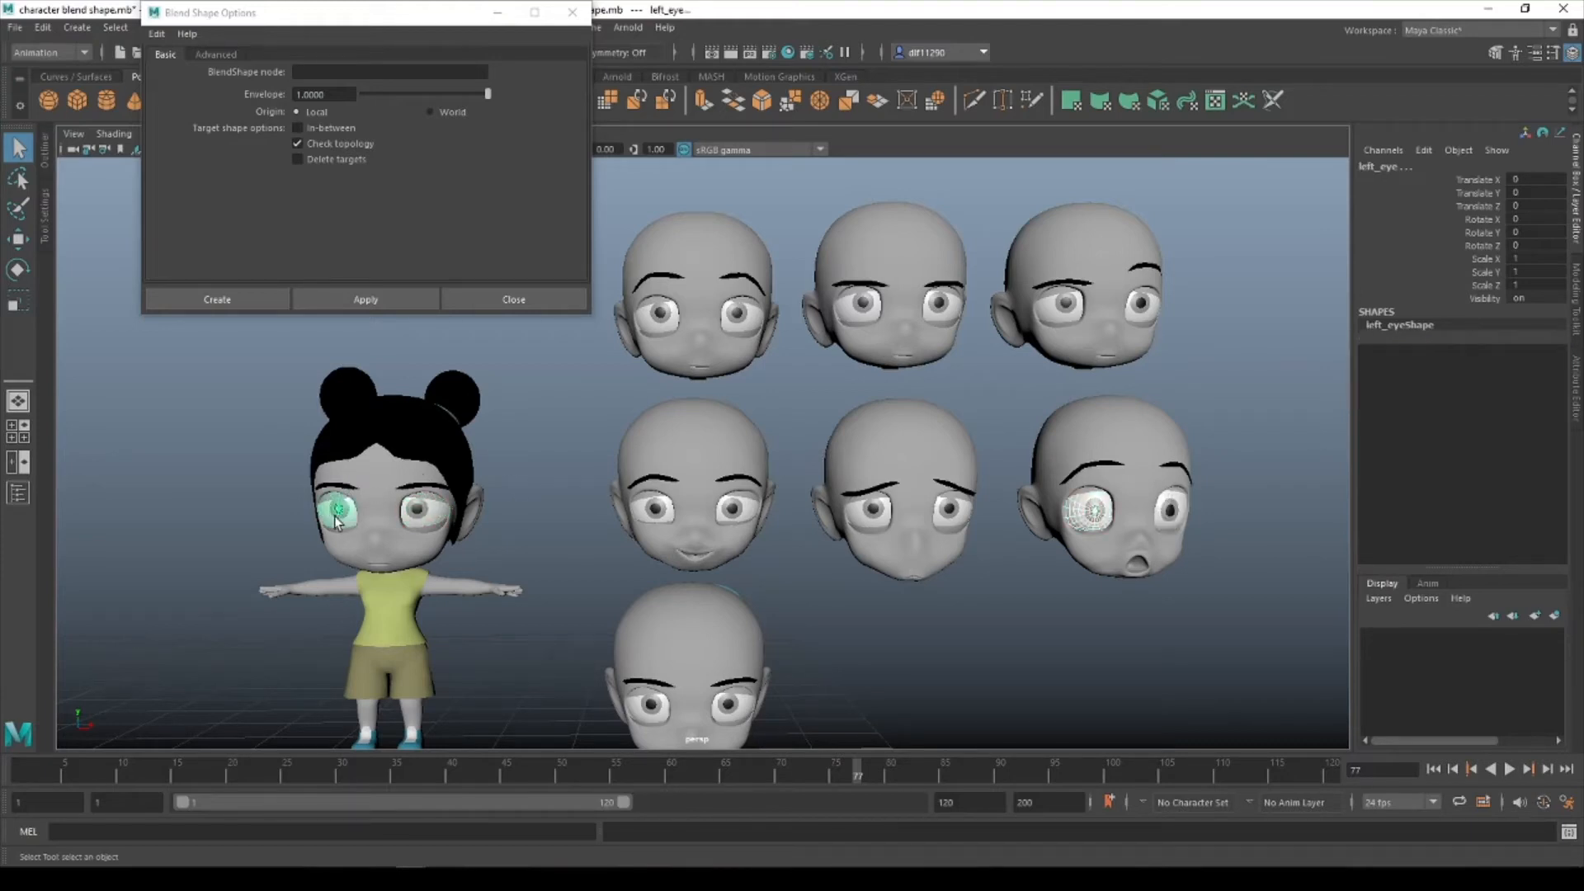
double_click(1389, 327)
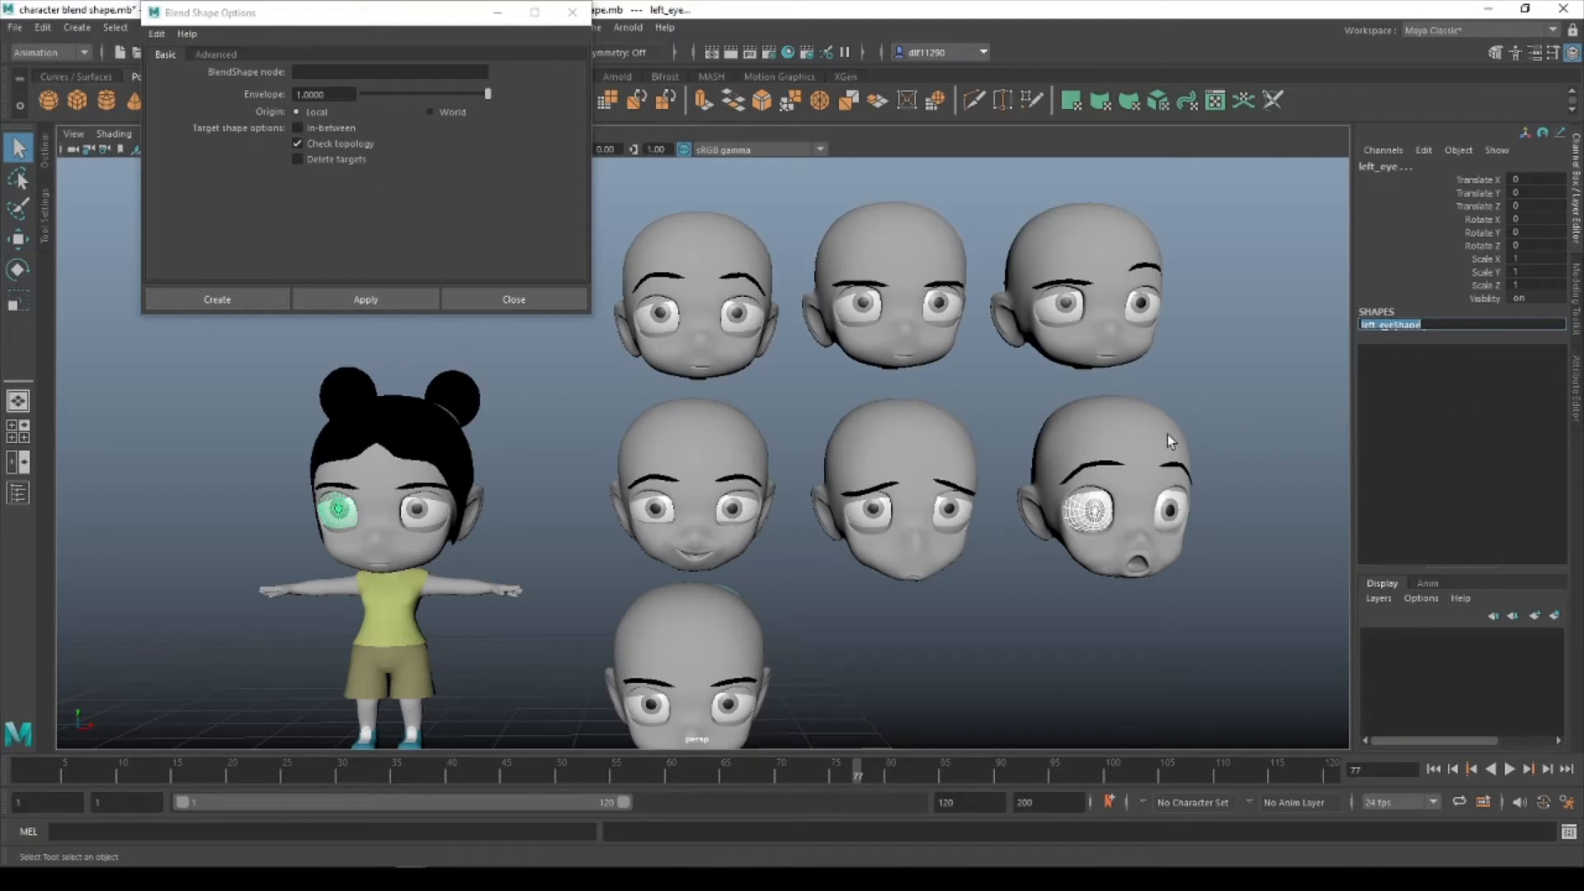
click(1374, 286)
key(r)
click(415, 300)
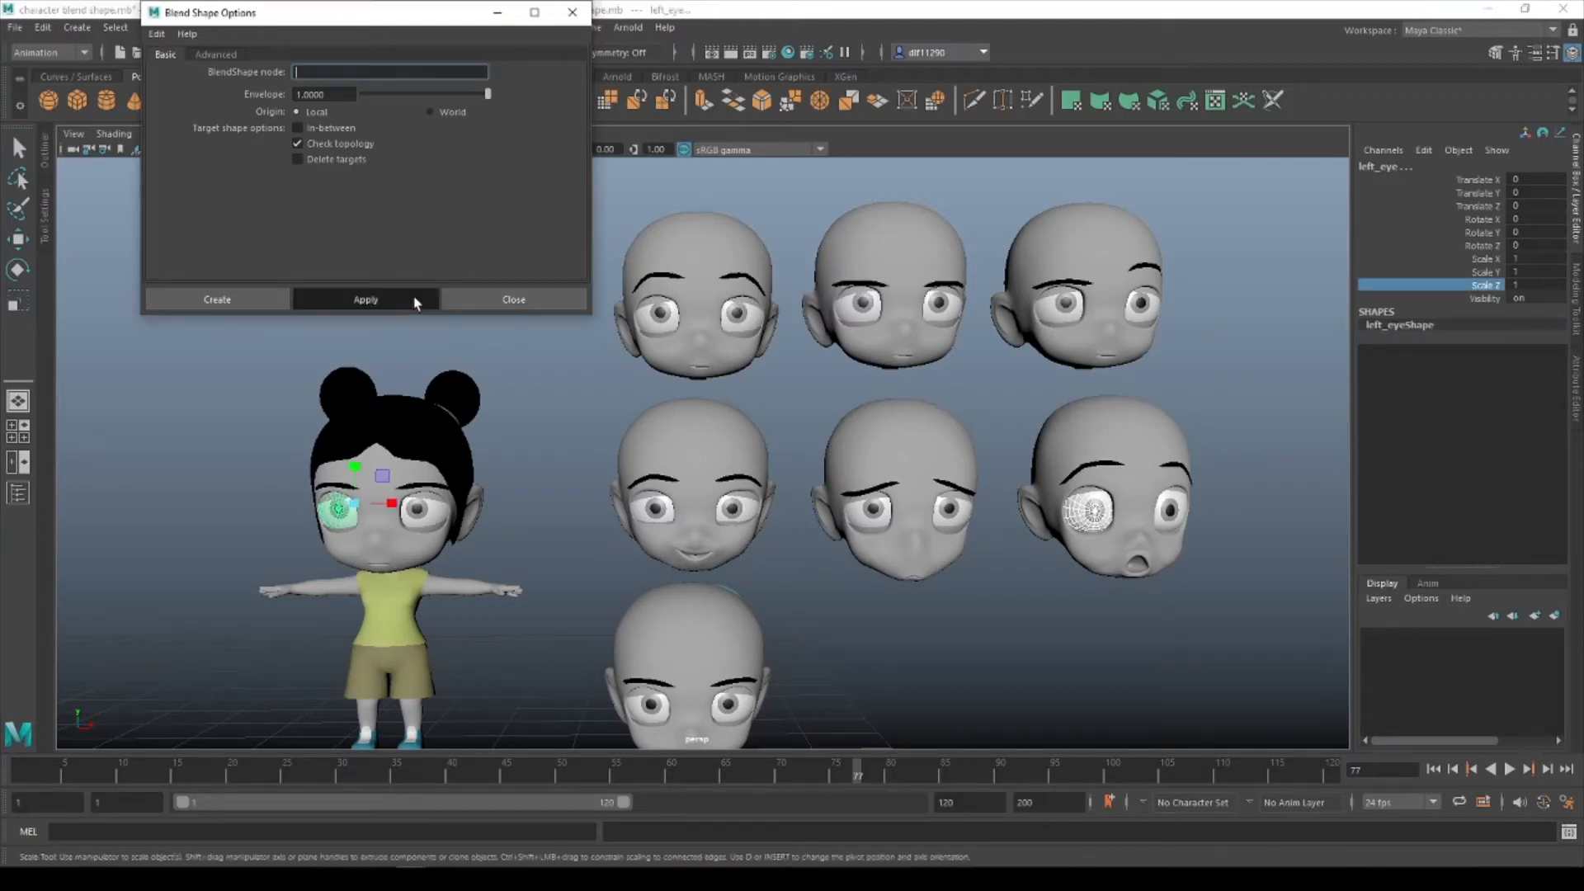
Rename the left eye's blend shape node to left_eye_blend_shape.
double_click(1403, 351)
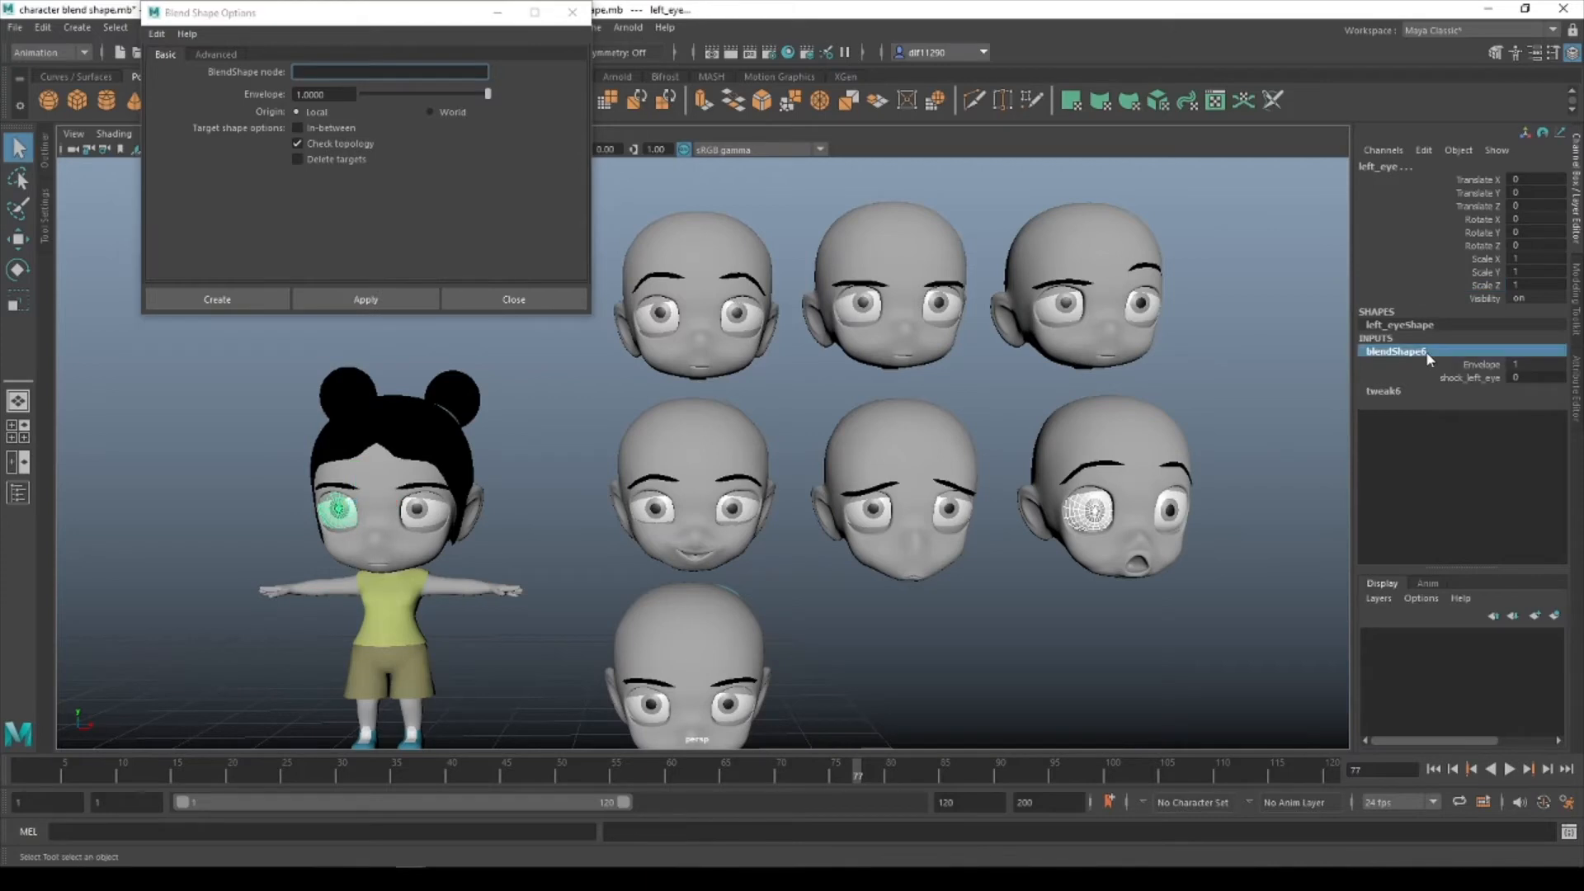
text(left_eye)
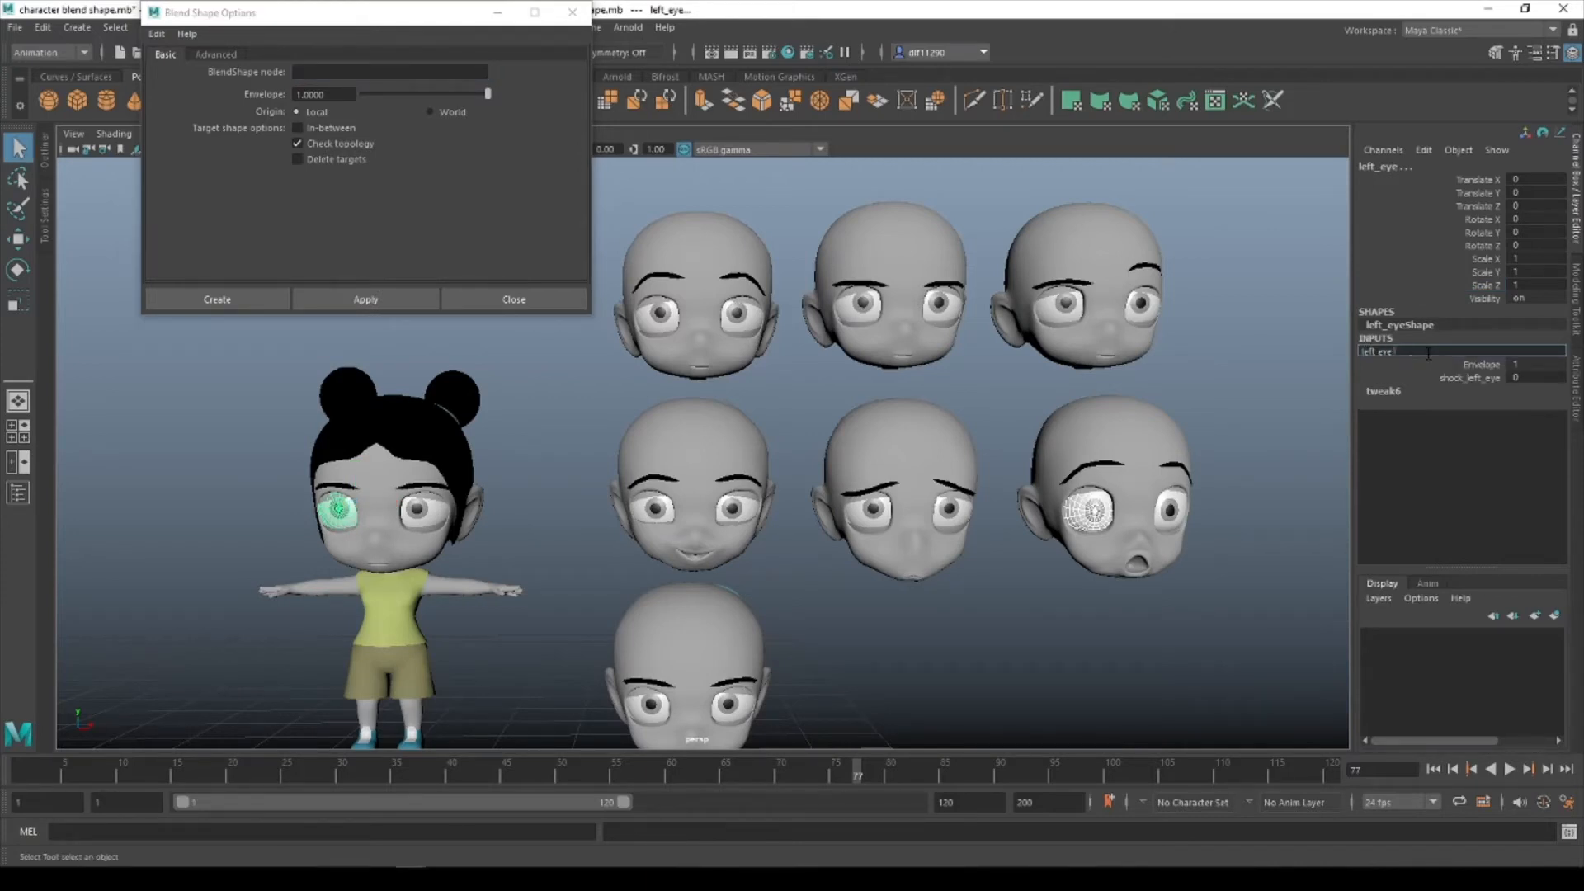
text(_blend_shape)
key(Return)
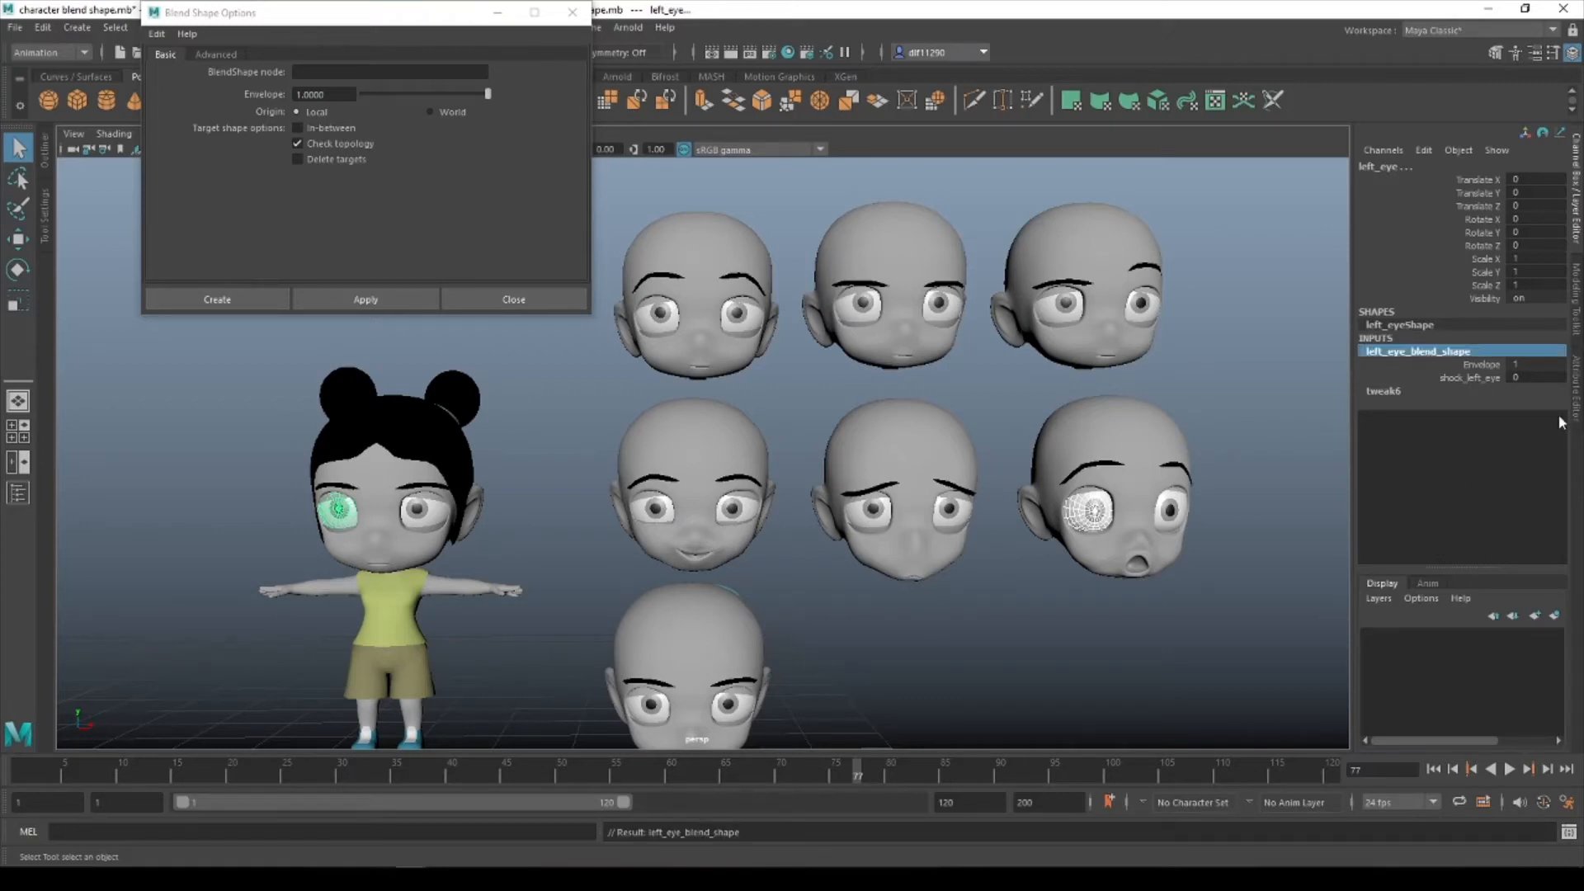
Set the shock_face target of the character's Face_Blend_shape to 1.
mouse_move(1533, 379)
mouse_down()
mouse_move(1568, 378)
mouse_move(1527, 379)
mouse_up()
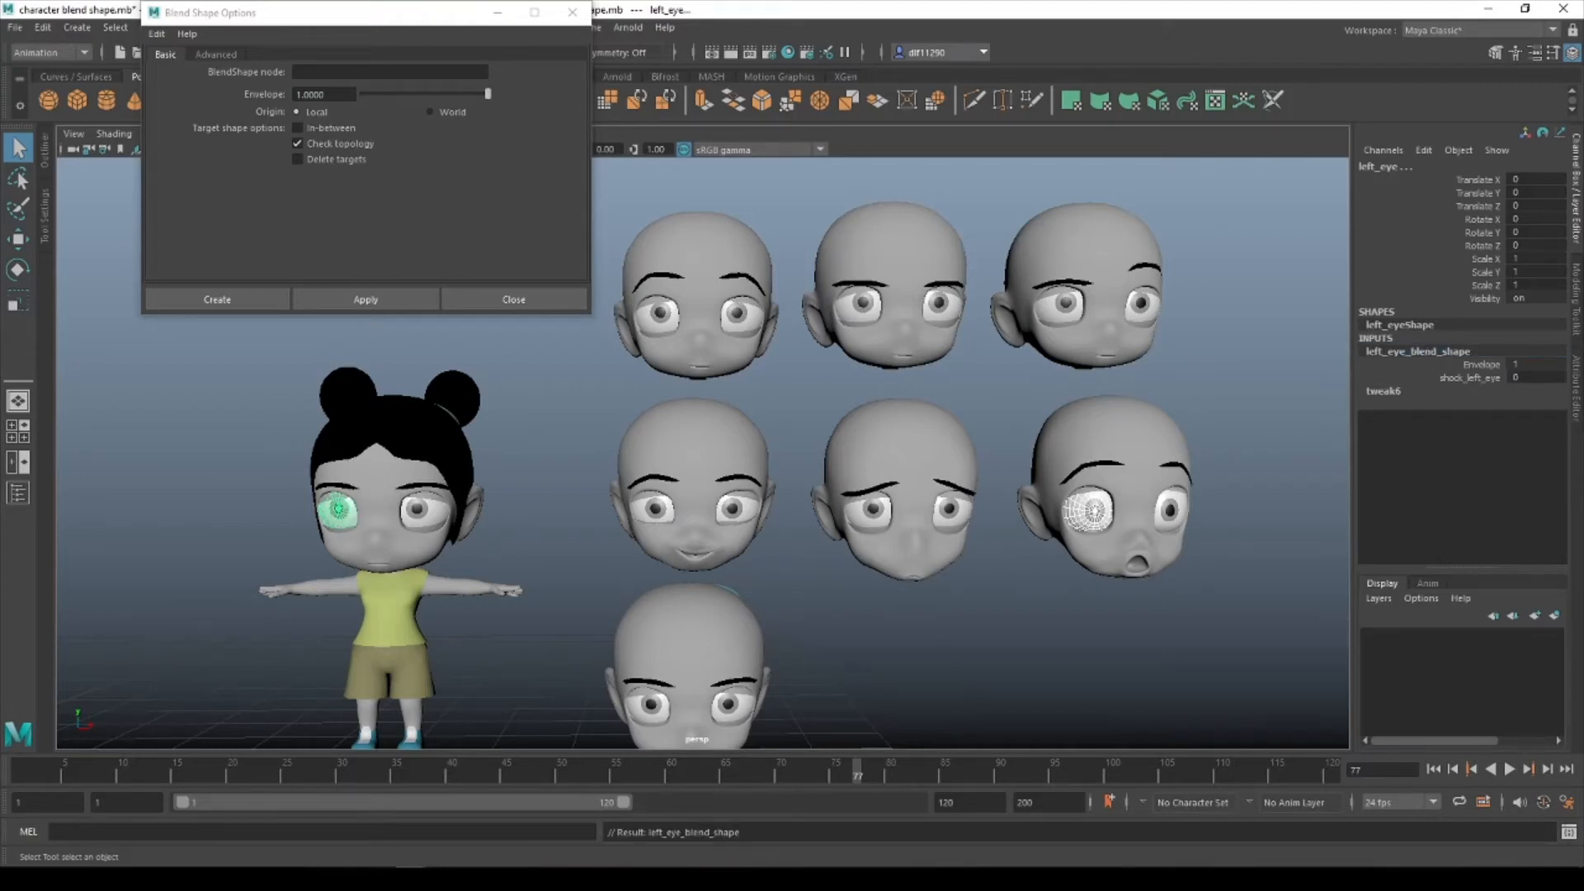
click(419, 481)
click(1426, 354)
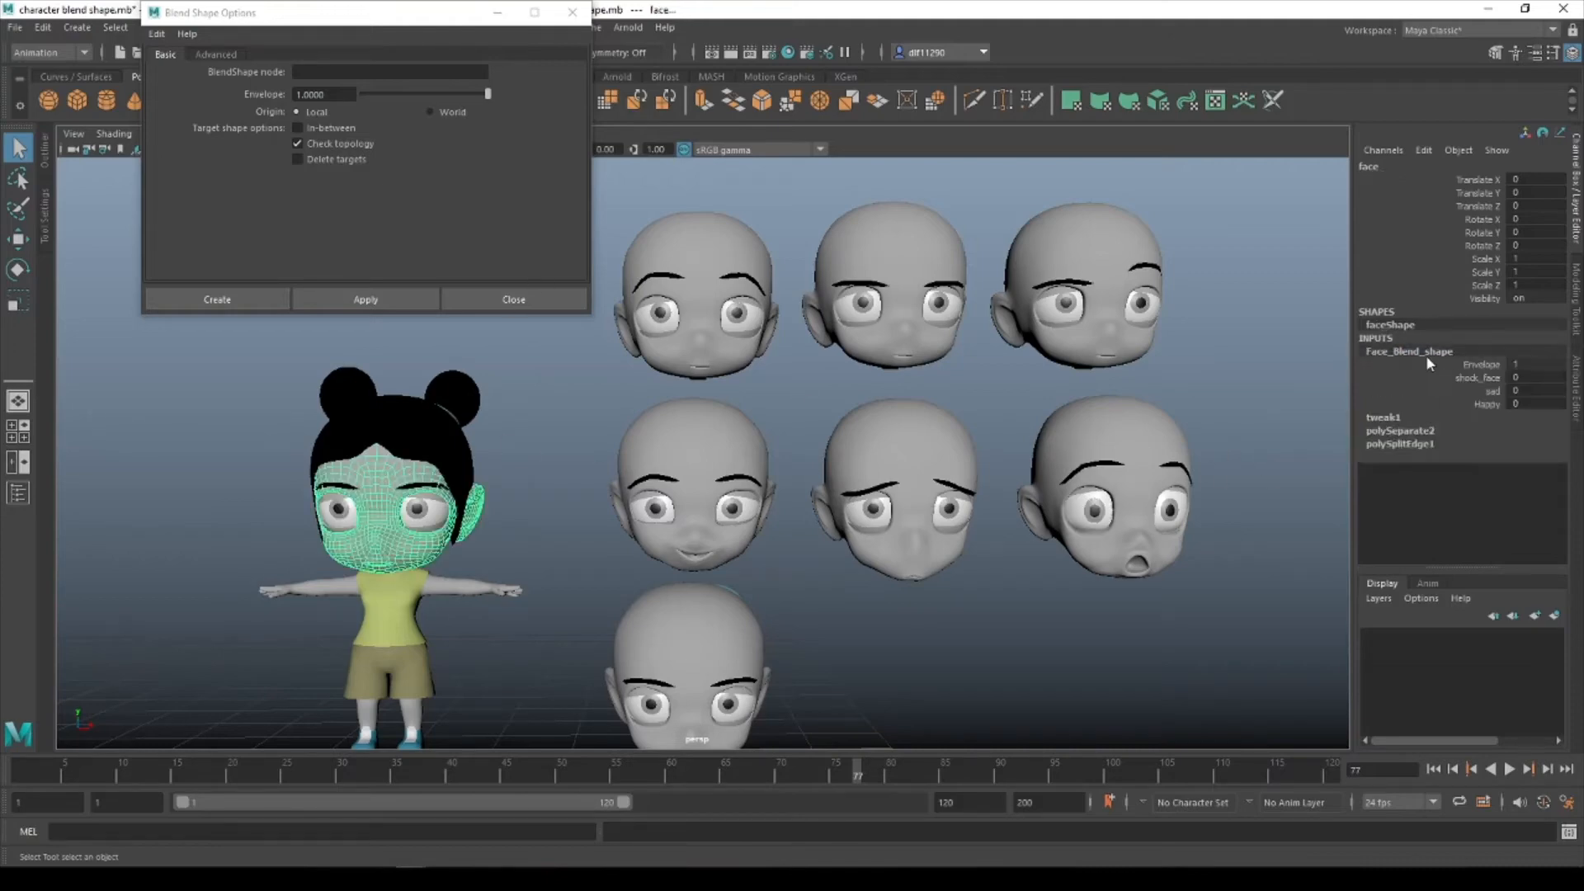
click(1517, 377)
text(1)
key(Return)
Center the pivot of the character's hair, including both hair buns.
alt+middle_drag(217, 479, 495, 459)
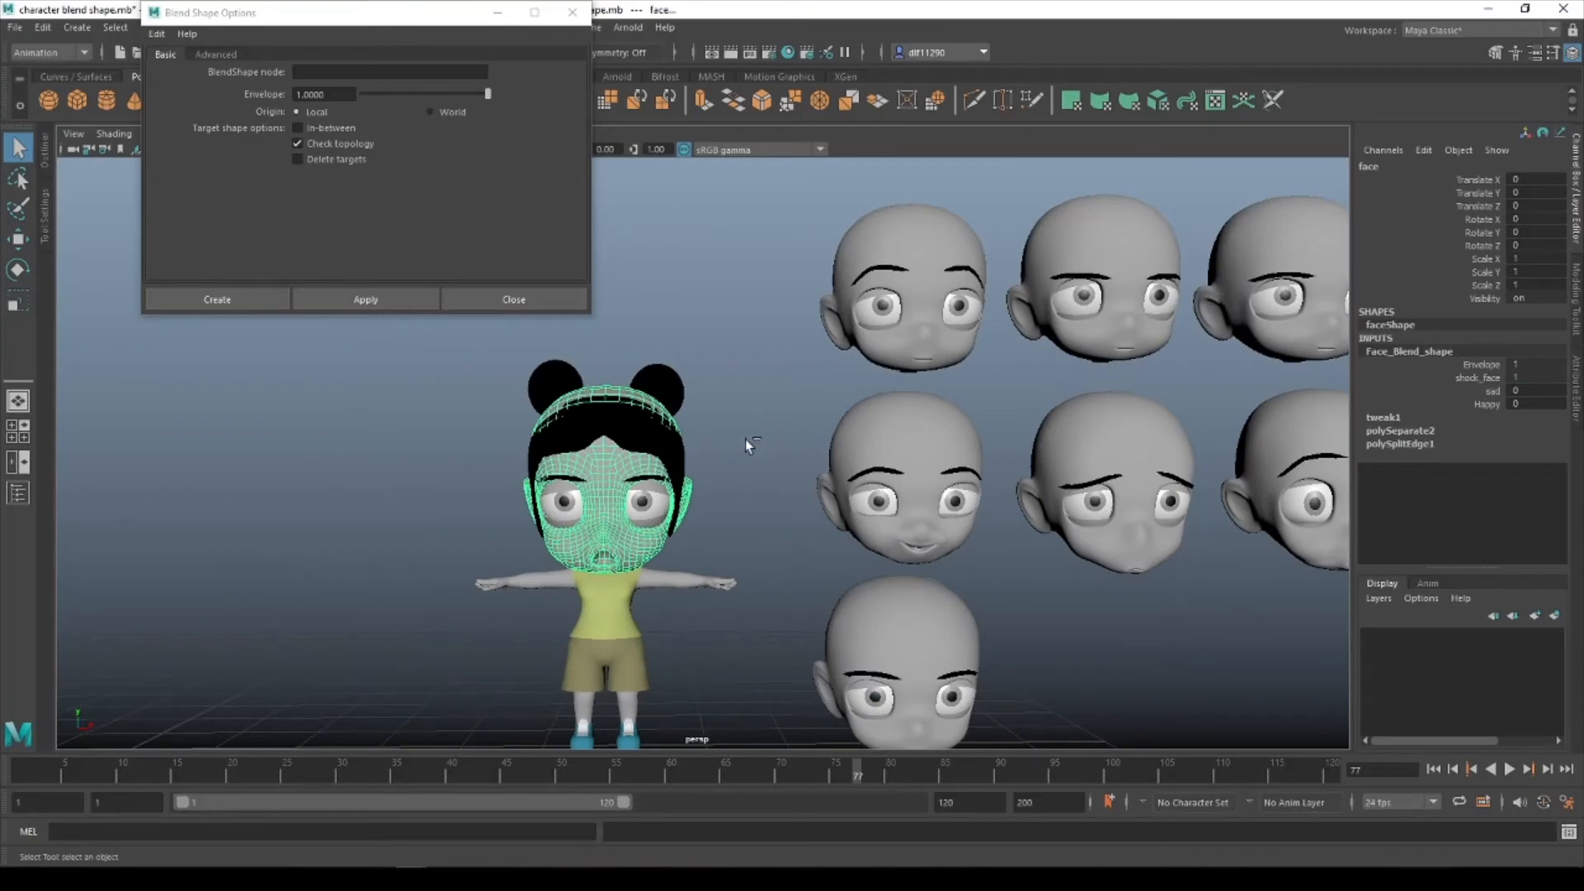
drag(745, 439, 506, 354)
drag(735, 451, 521, 345)
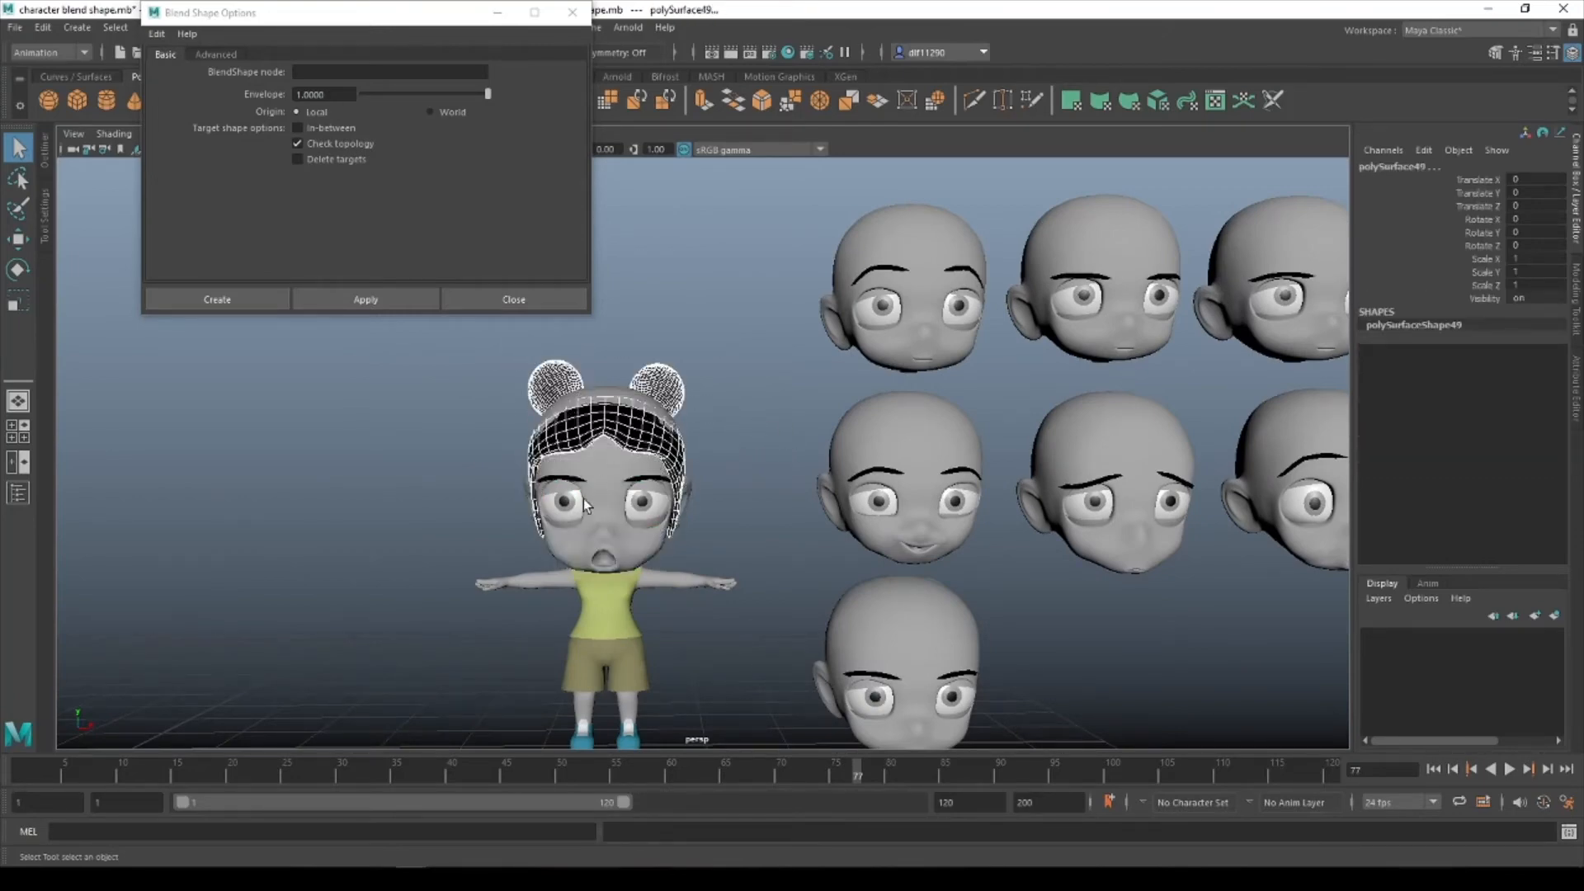
key(w)
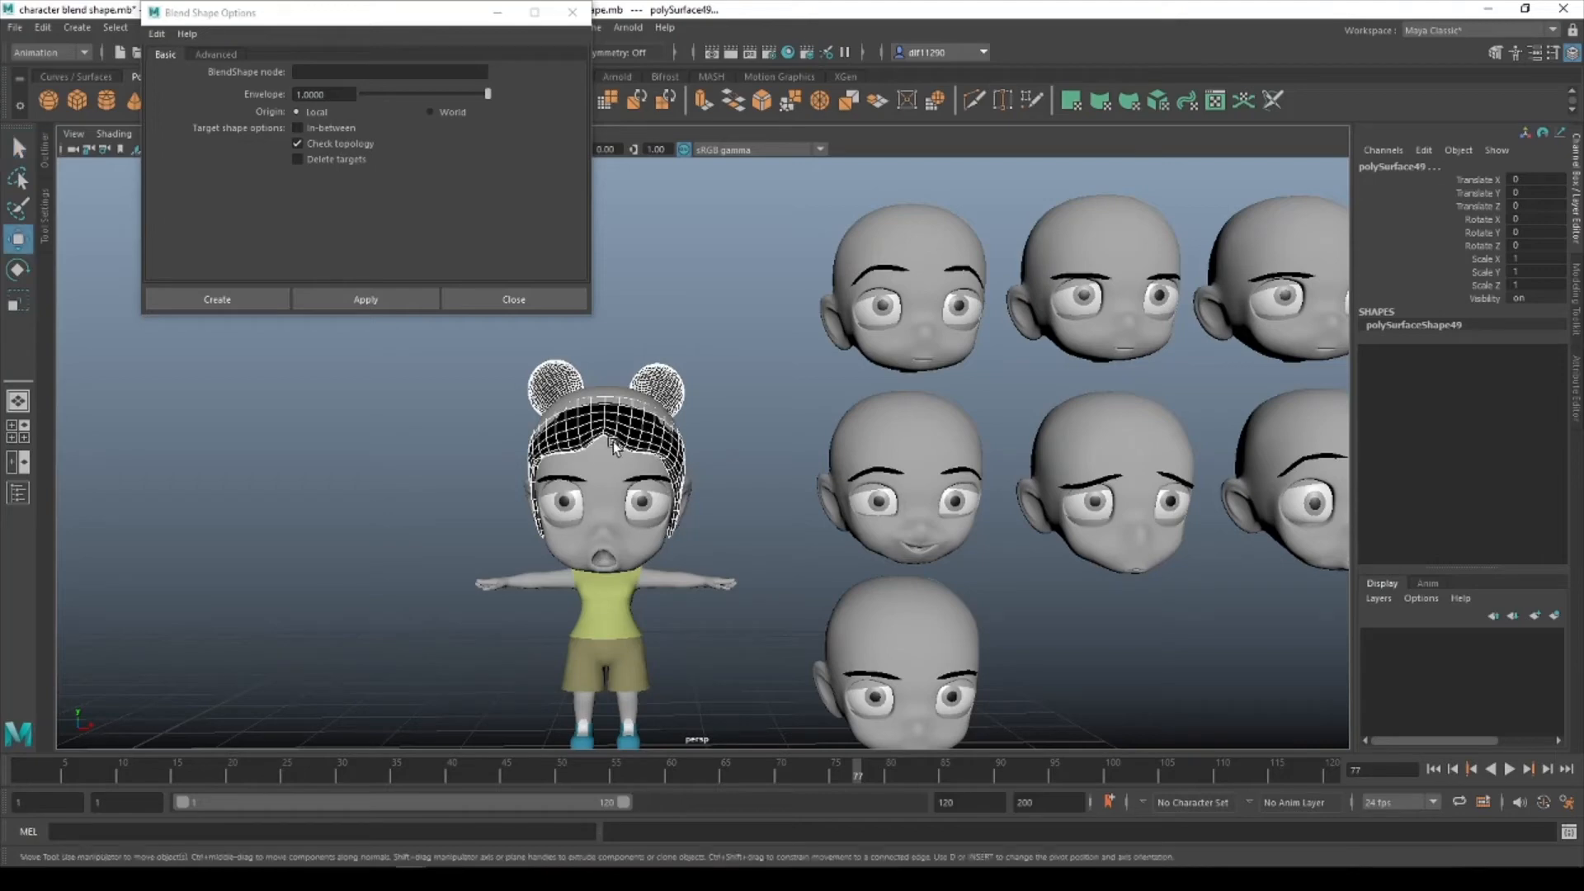
scroll(566, 515, down, 2)
scroll(566, 515, down, 3)
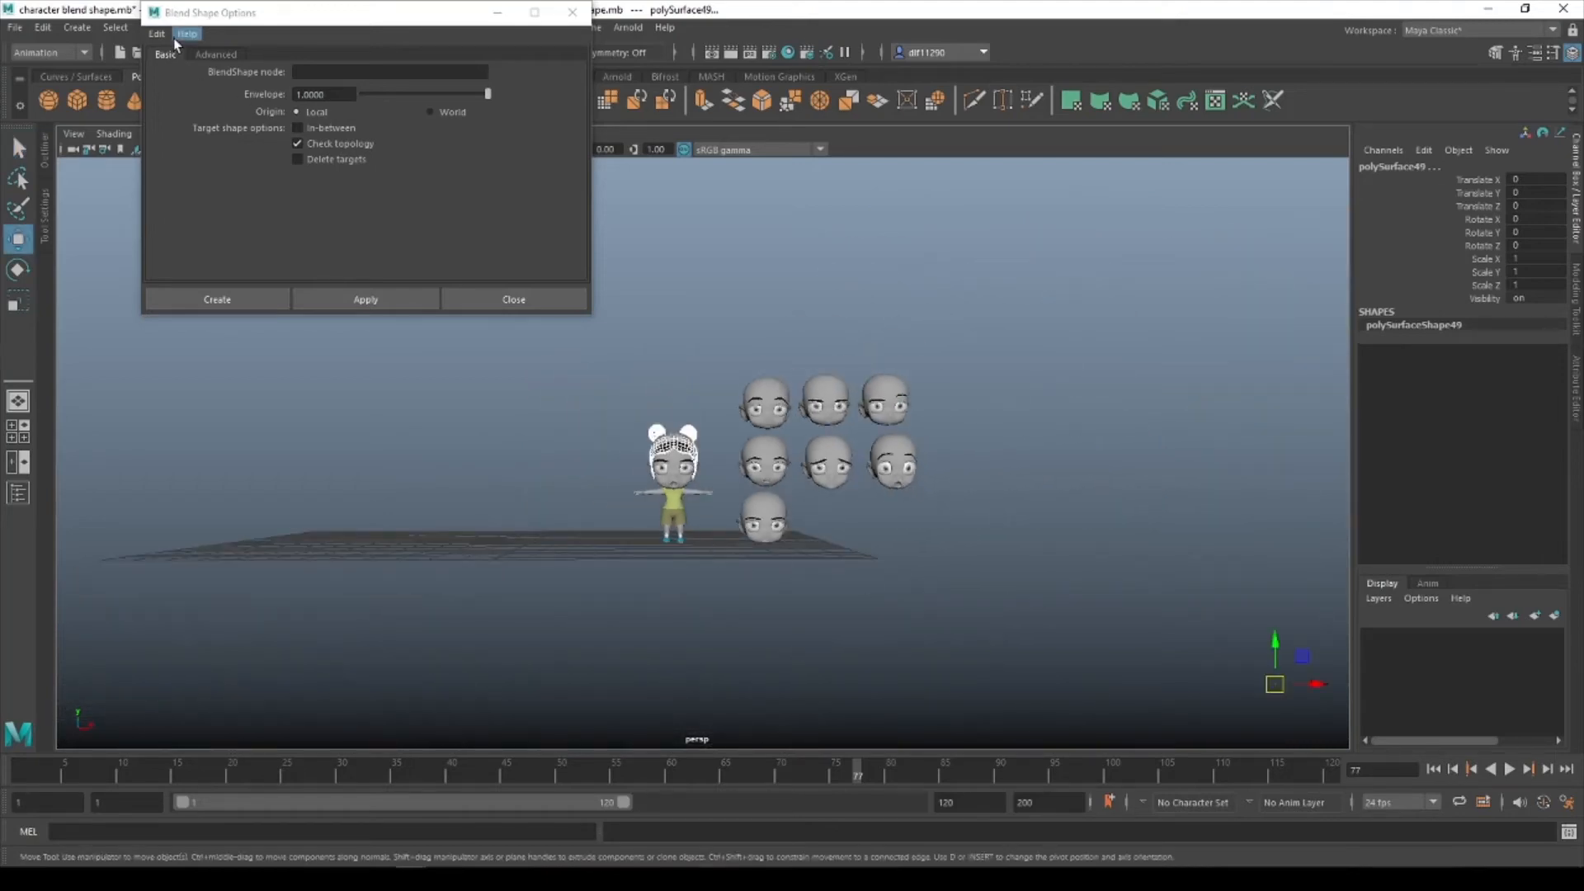
drag(245, 23, 216, 143)
click(155, 27)
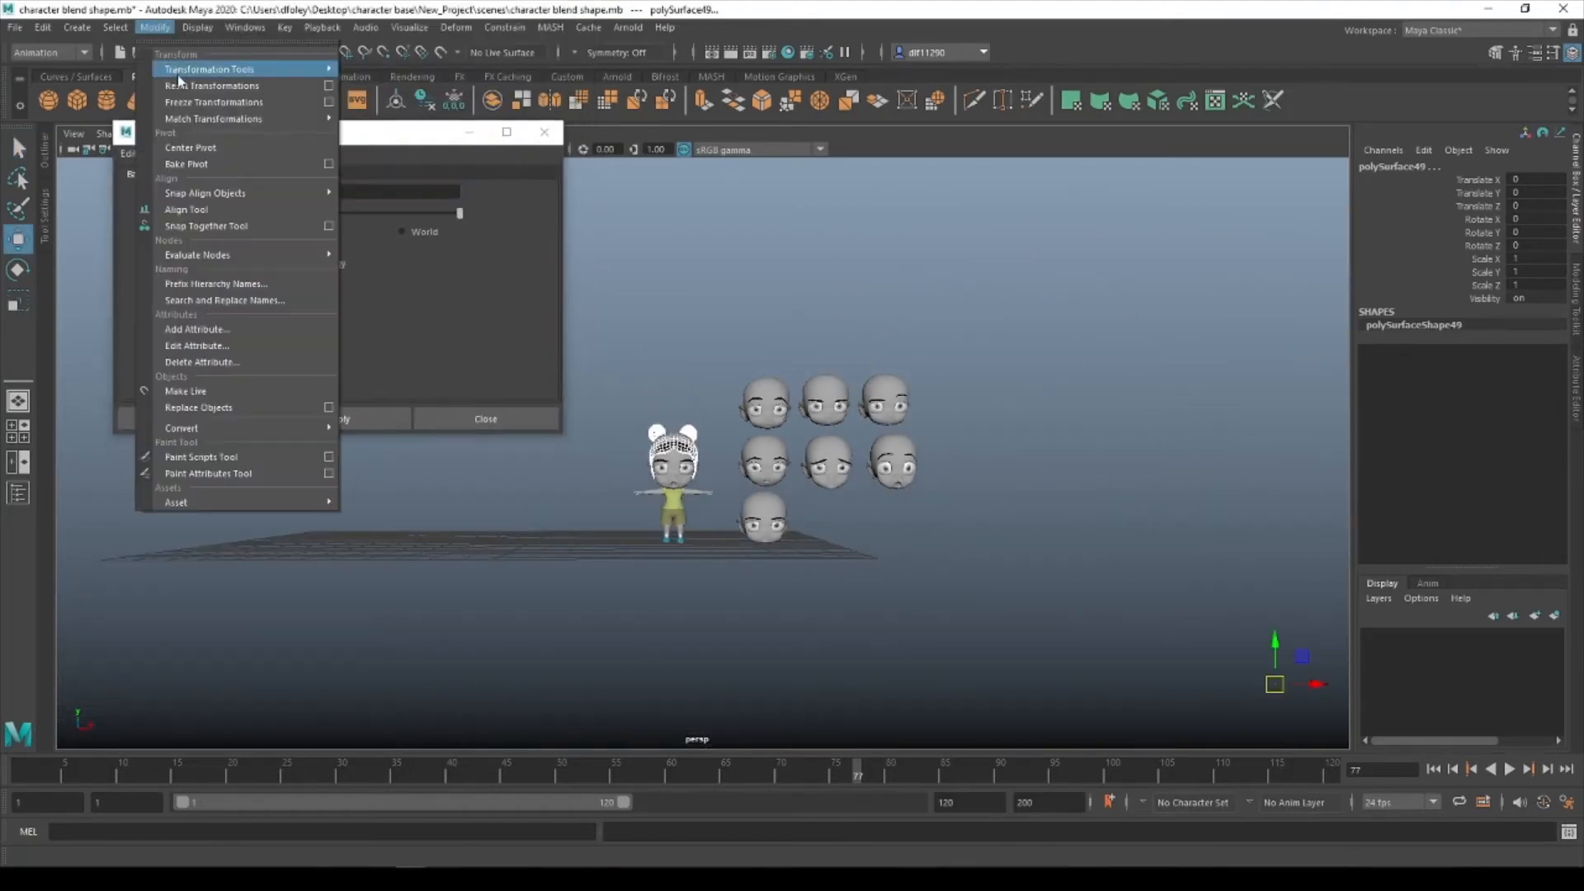
click(199, 148)
scroll(787, 518, up, 5)
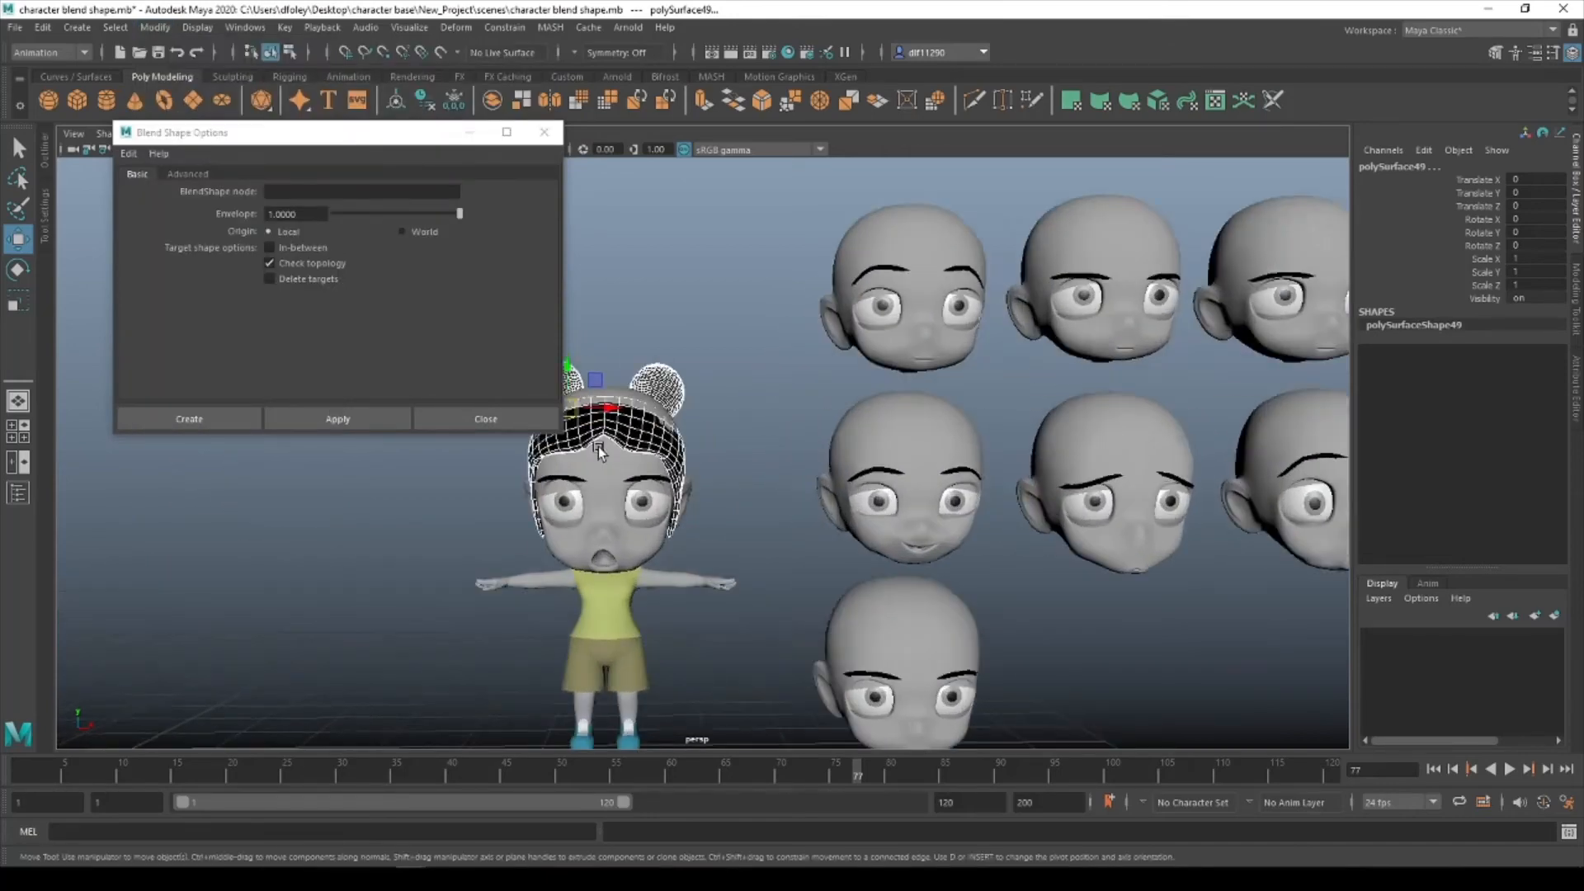
Raise the character's hair by about 0.053 along the Y axis and deselect it.
drag(654, 420, 655, 413)
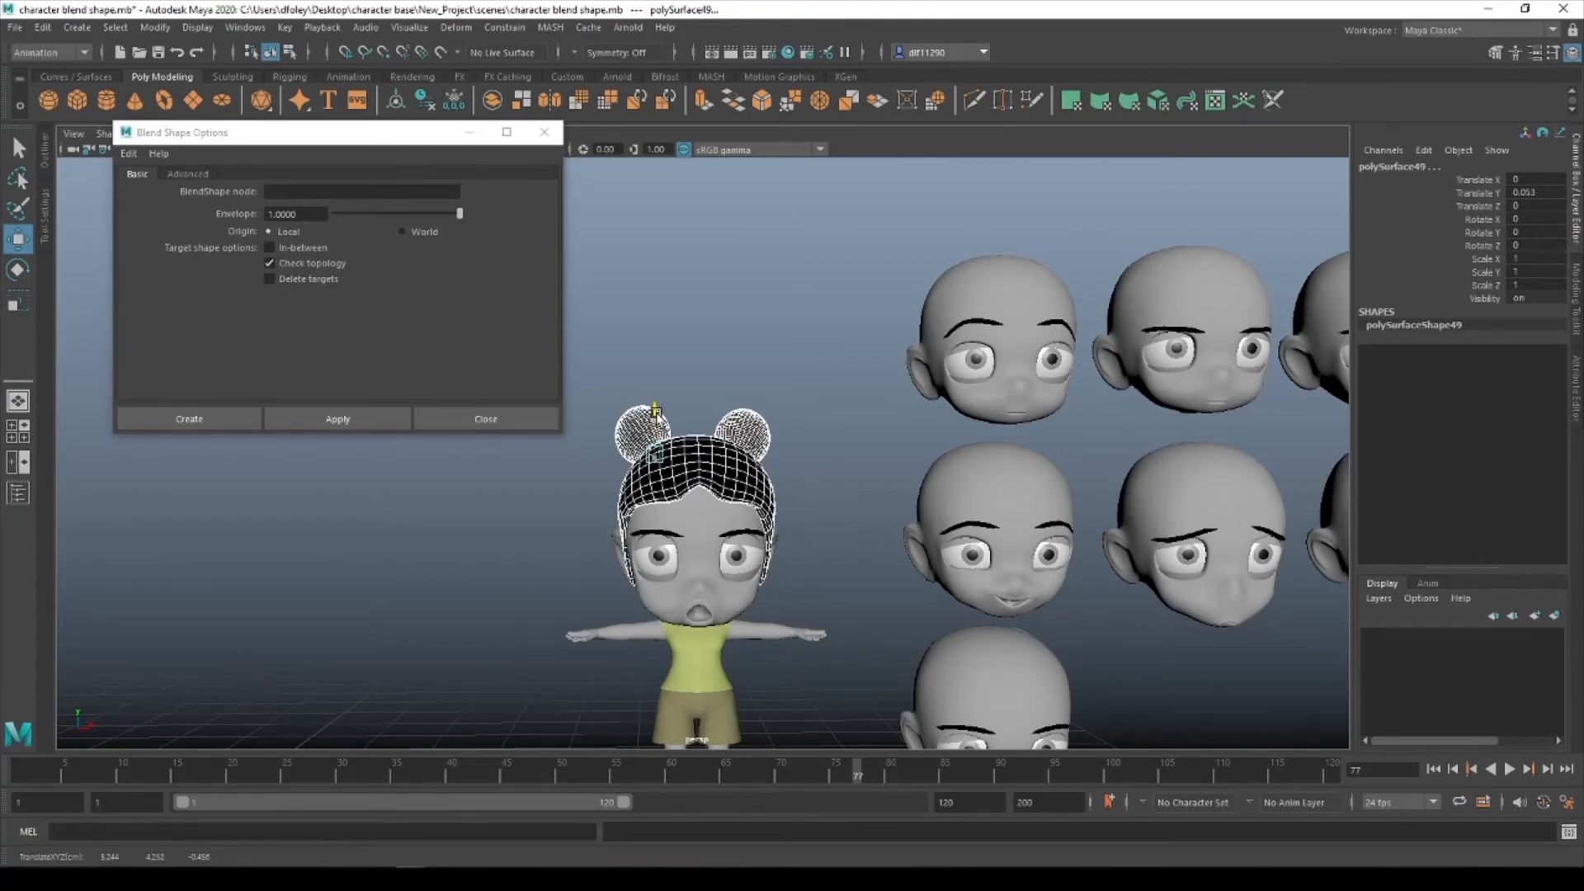
click(712, 386)
alt+middle_drag(924, 569, 878, 449)
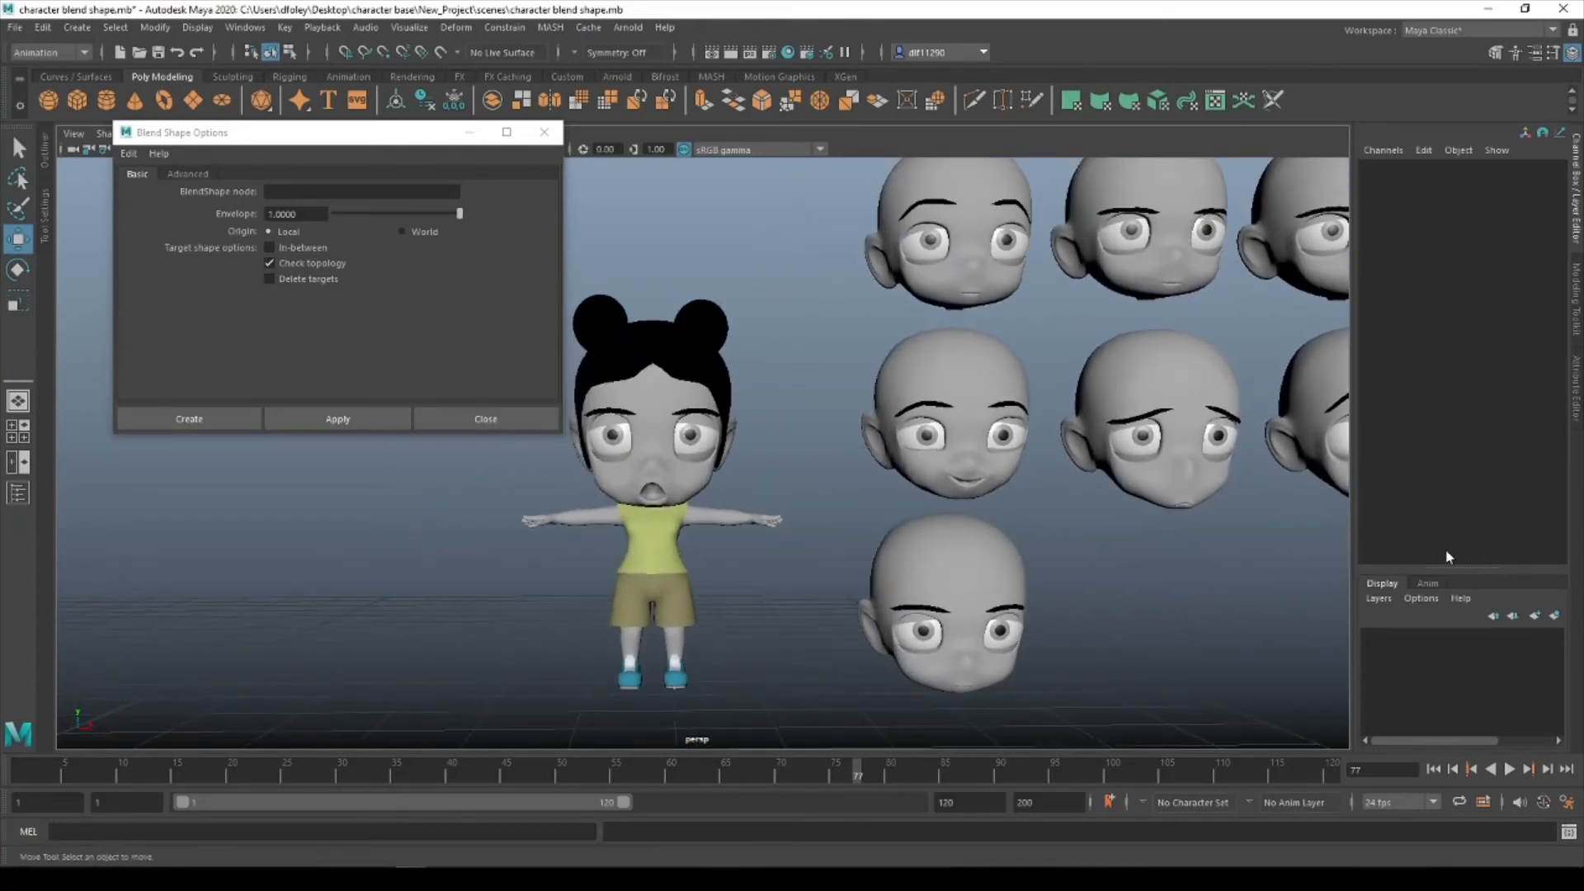
Set the shock_face target of the character's Face_Blend_shape to 0 and close the Blend Shape Options.
click(666, 422)
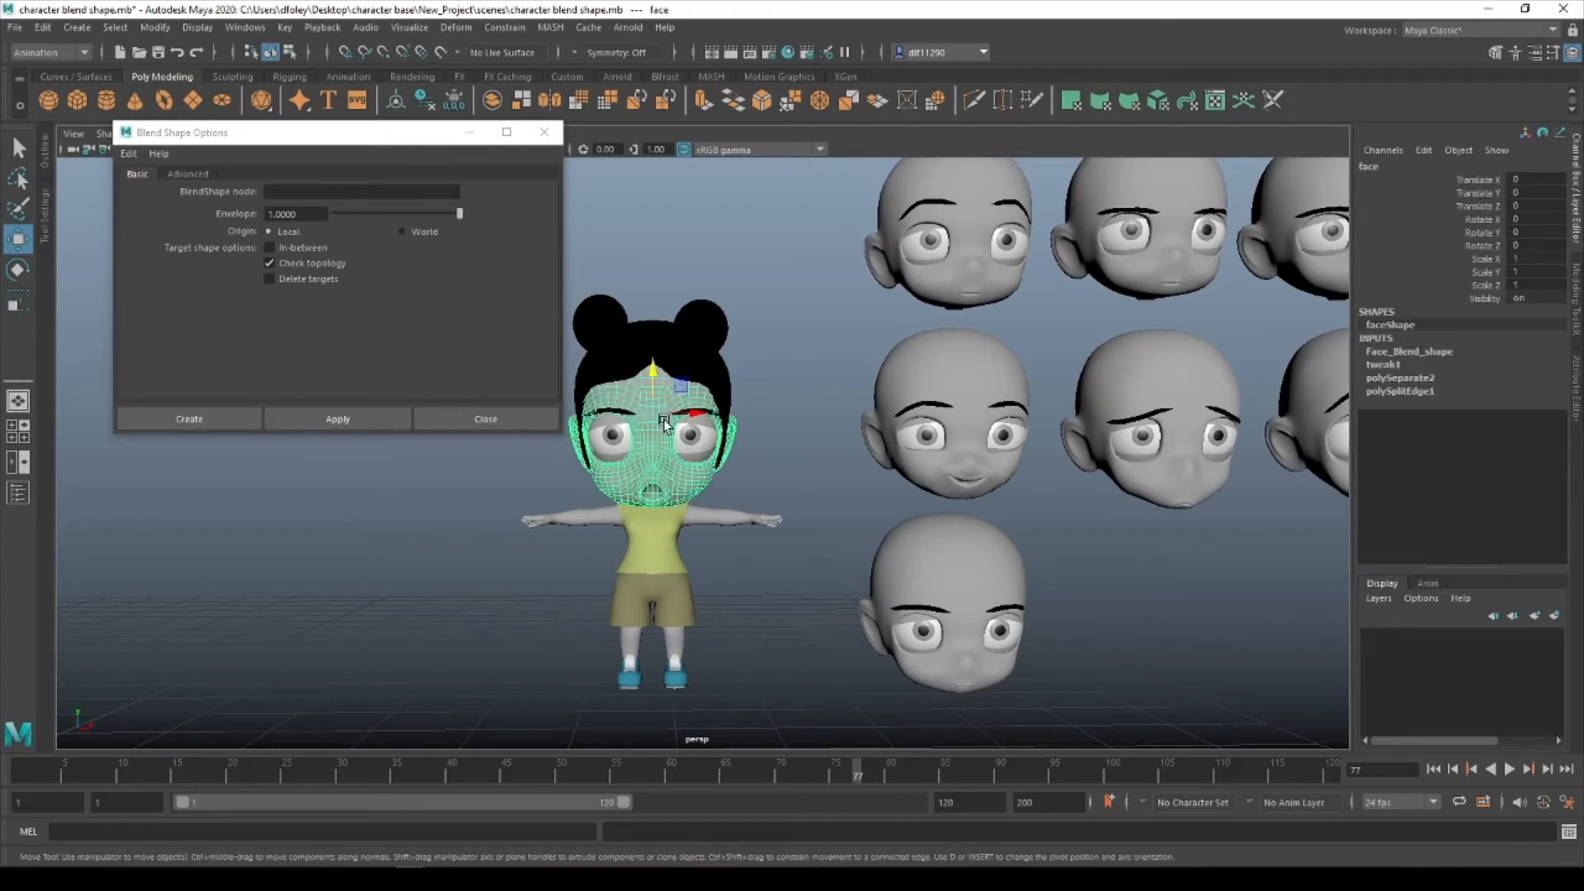
click(1446, 355)
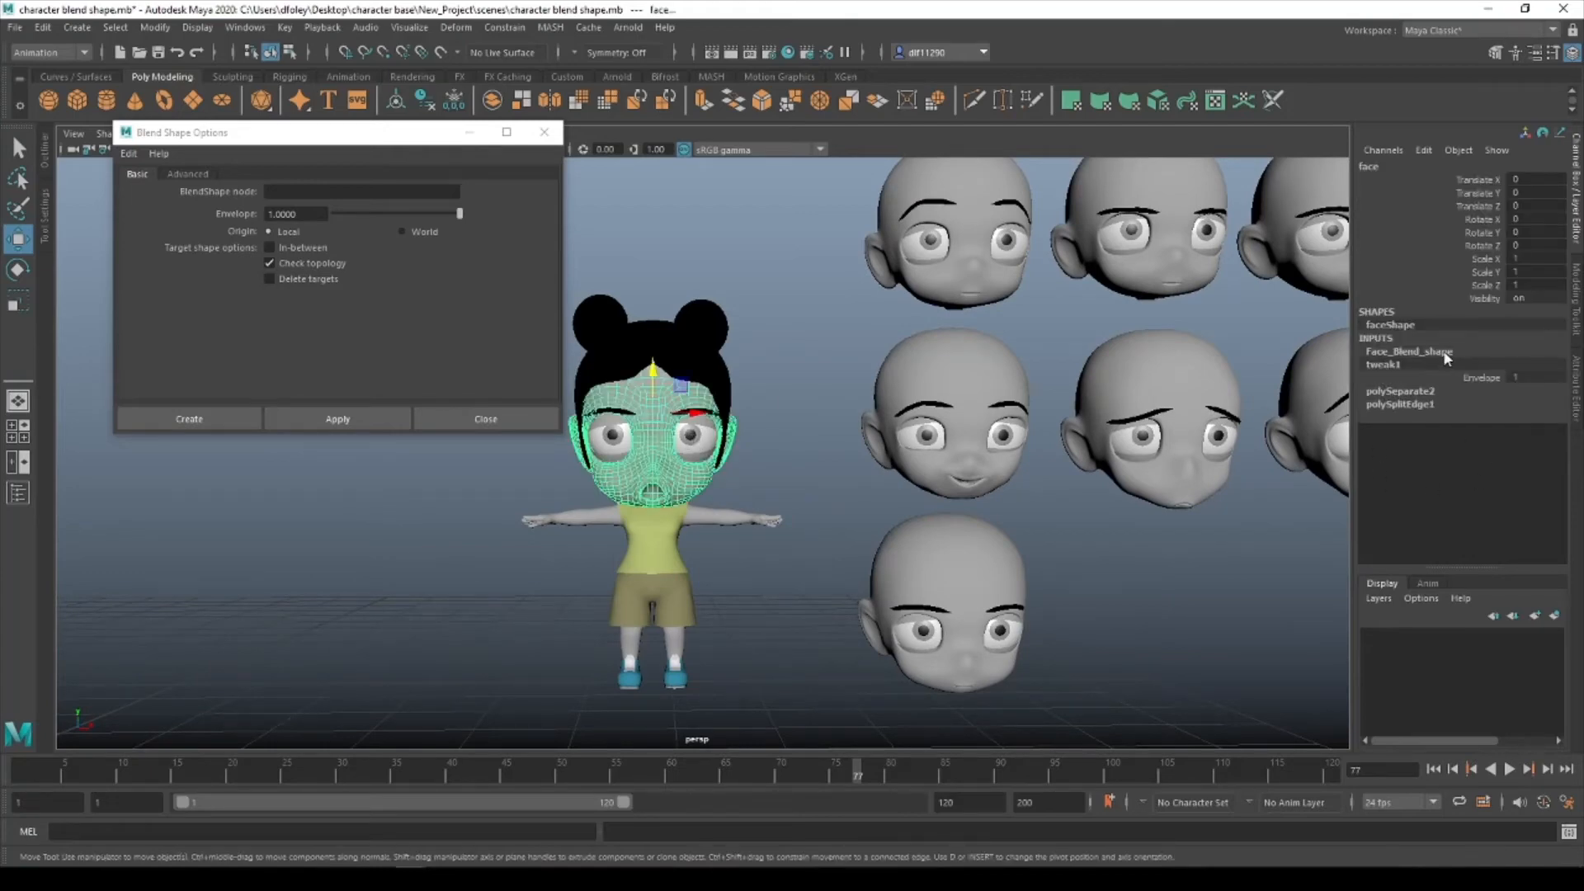
click(1525, 377)
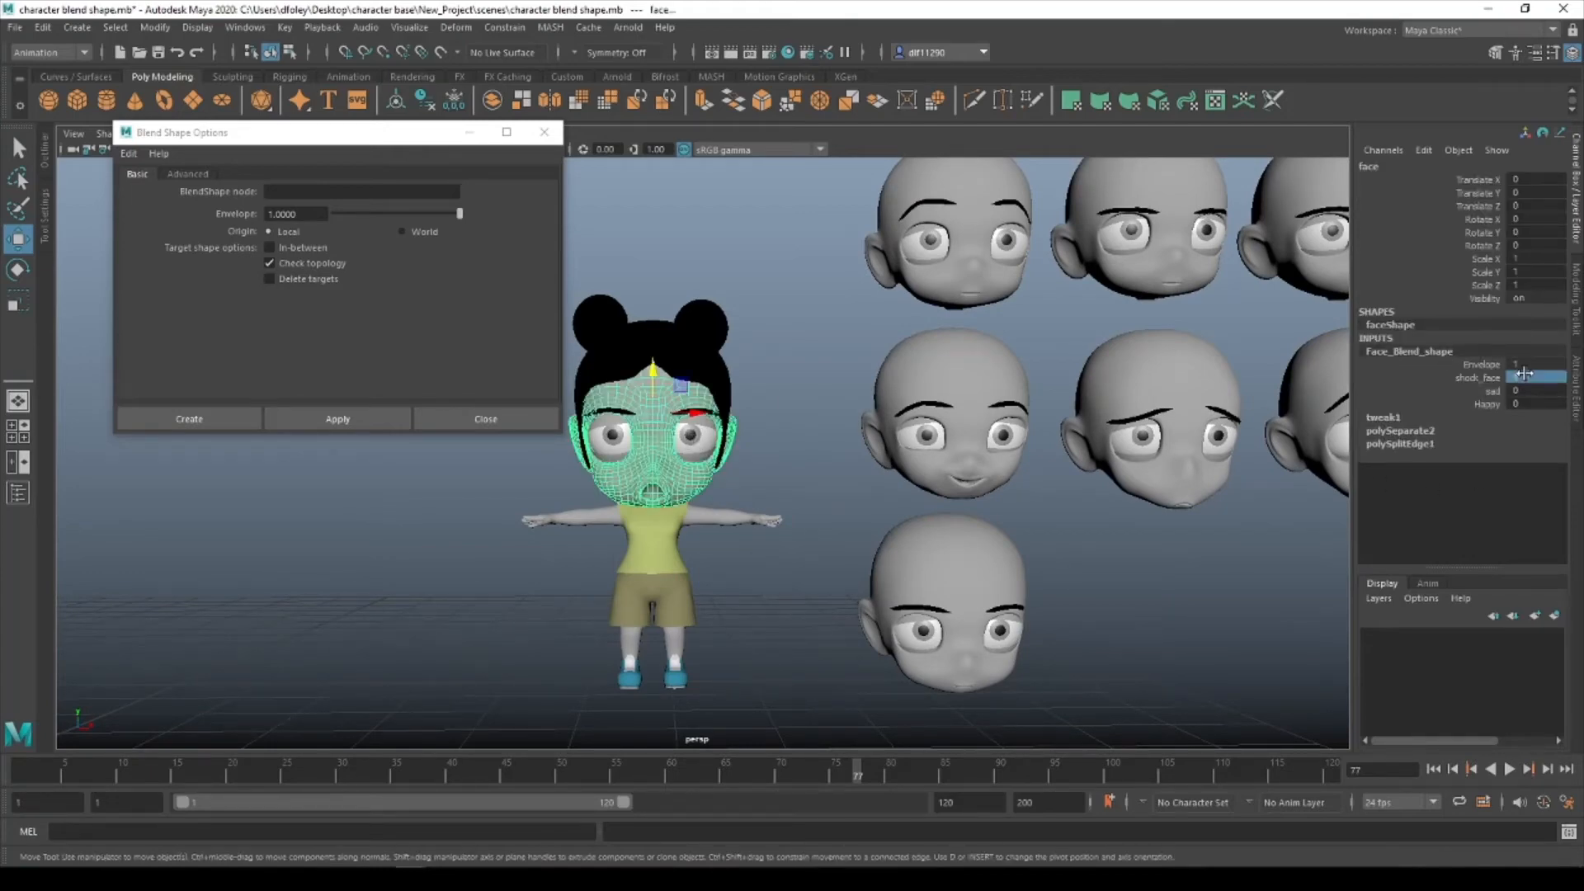
text(1)
key(Return)
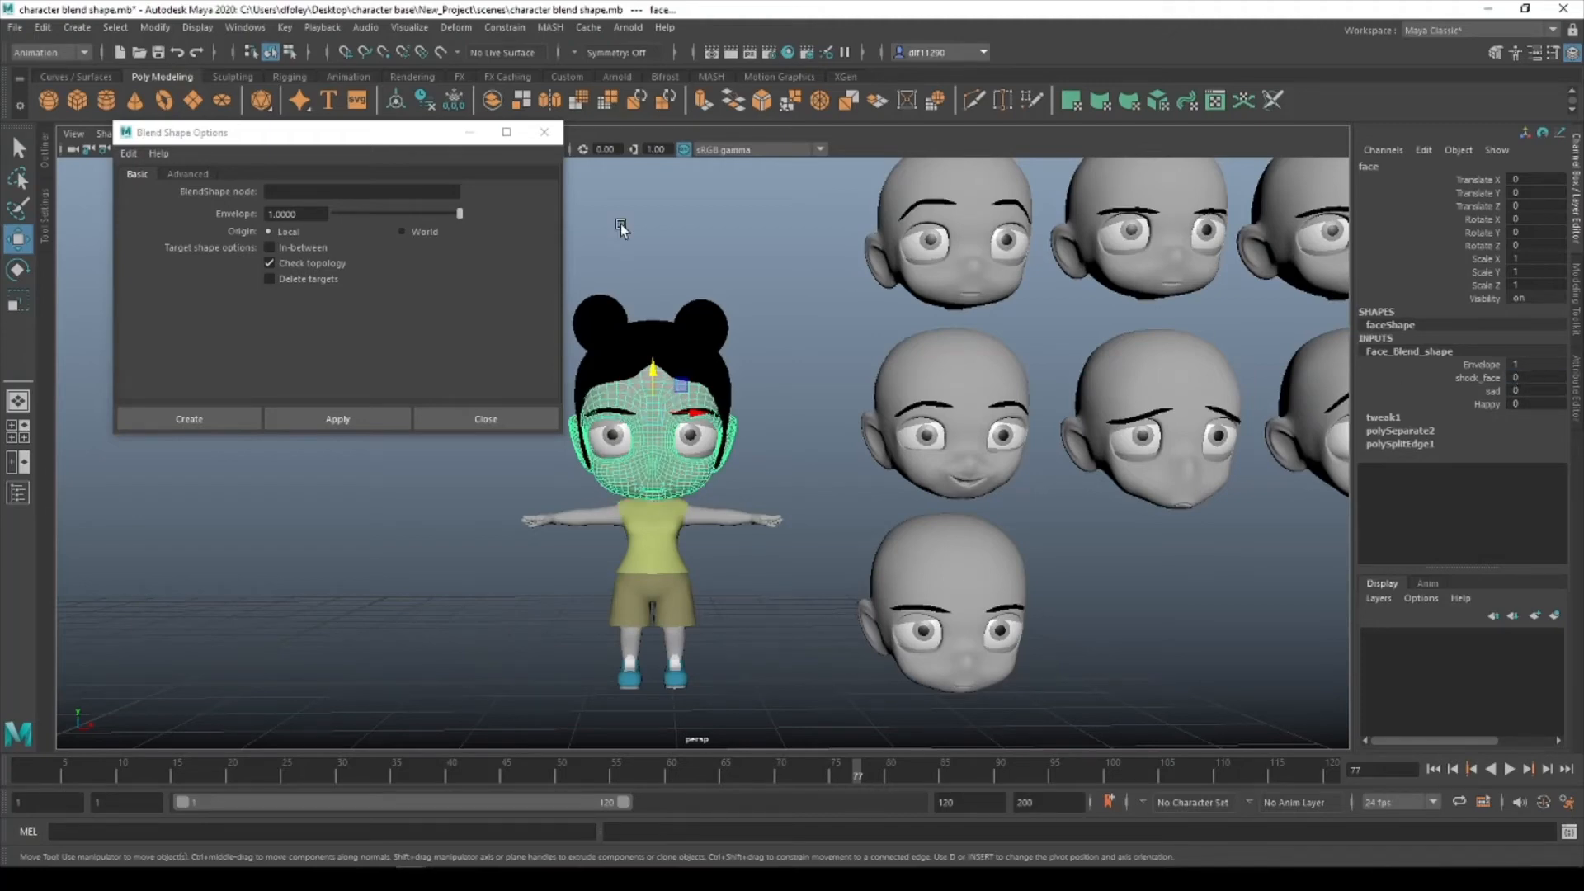
drag(428, 139, 347, 91)
click(465, 85)
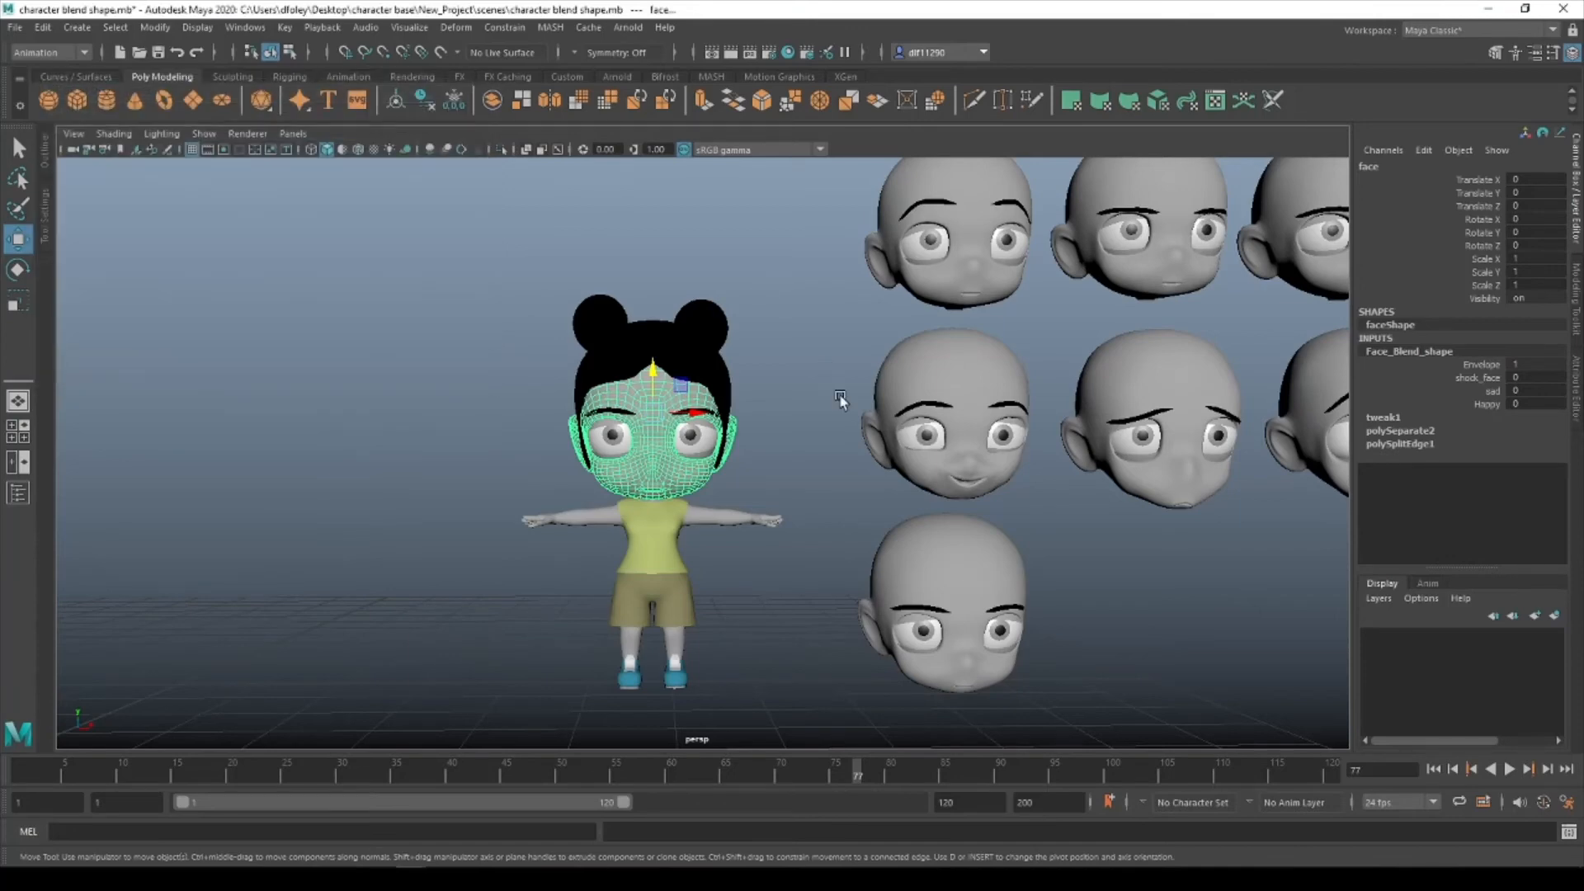
Set the face's shock_face target to 1 to test the shocked expression.
alt+drag(850, 399, 941, 529)
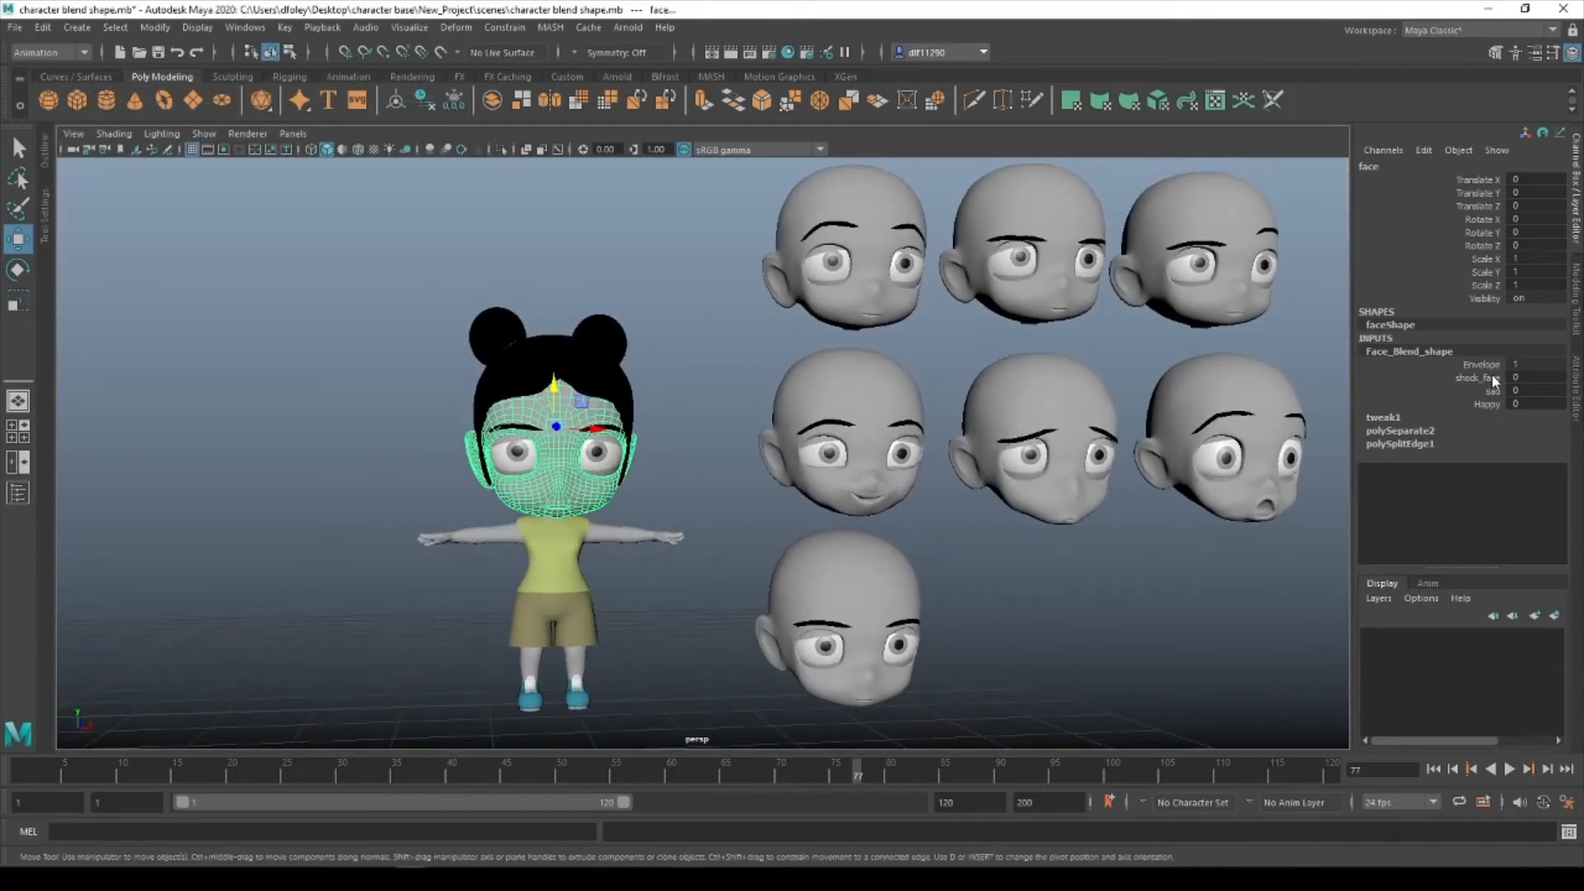
click(1535, 377)
text(1)
key(Return)
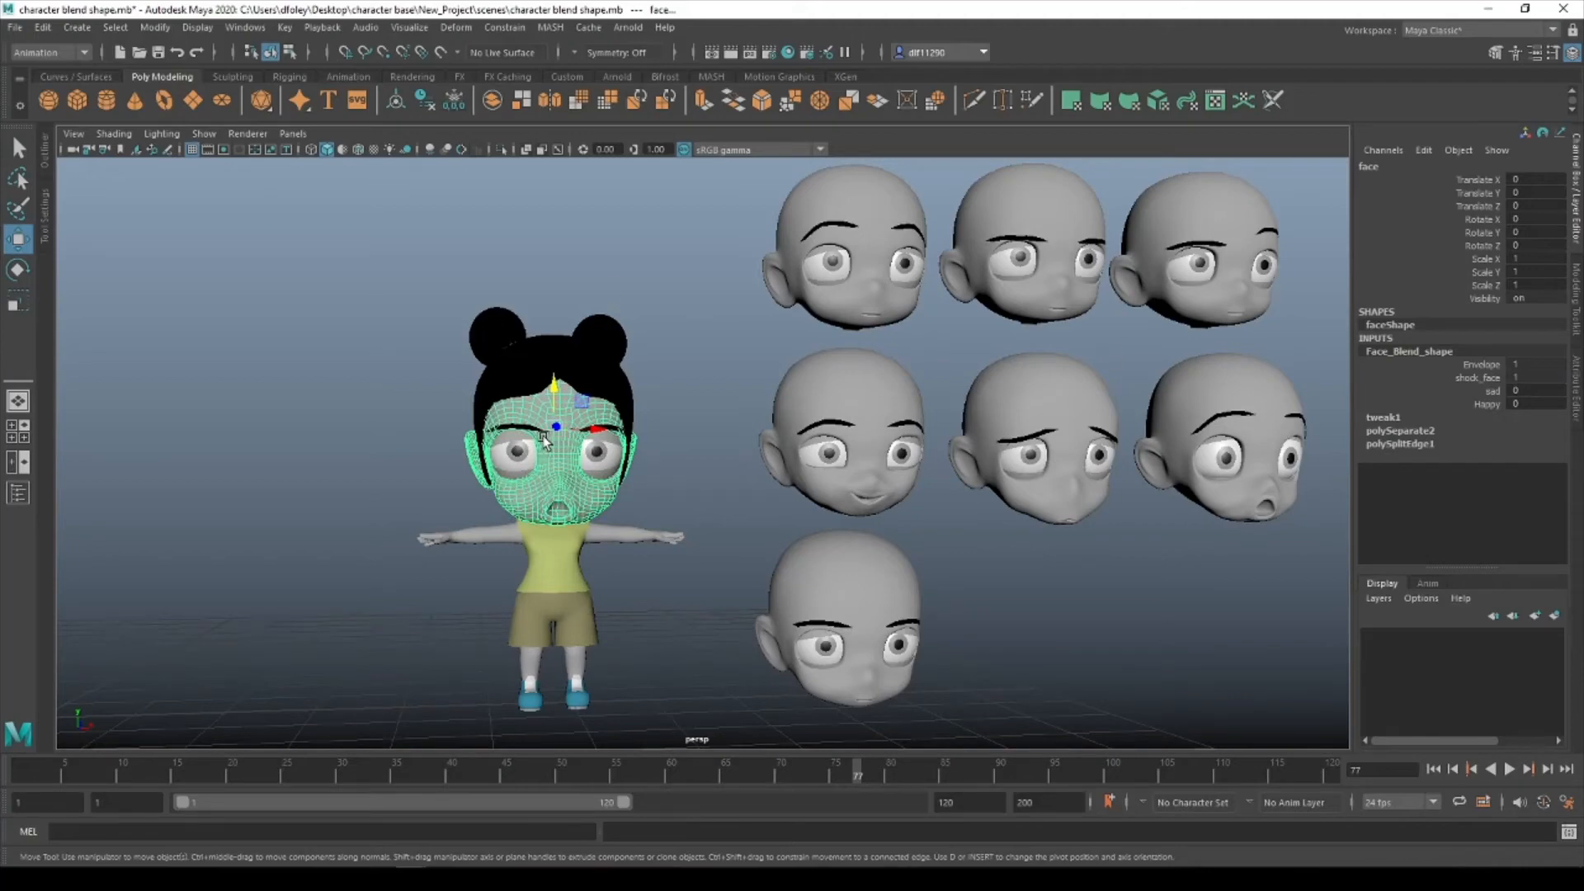
Try the show_eyebrow target of the eyebrows' eyebrow_blend_shape at 1 and undo the change.
click(520, 425)
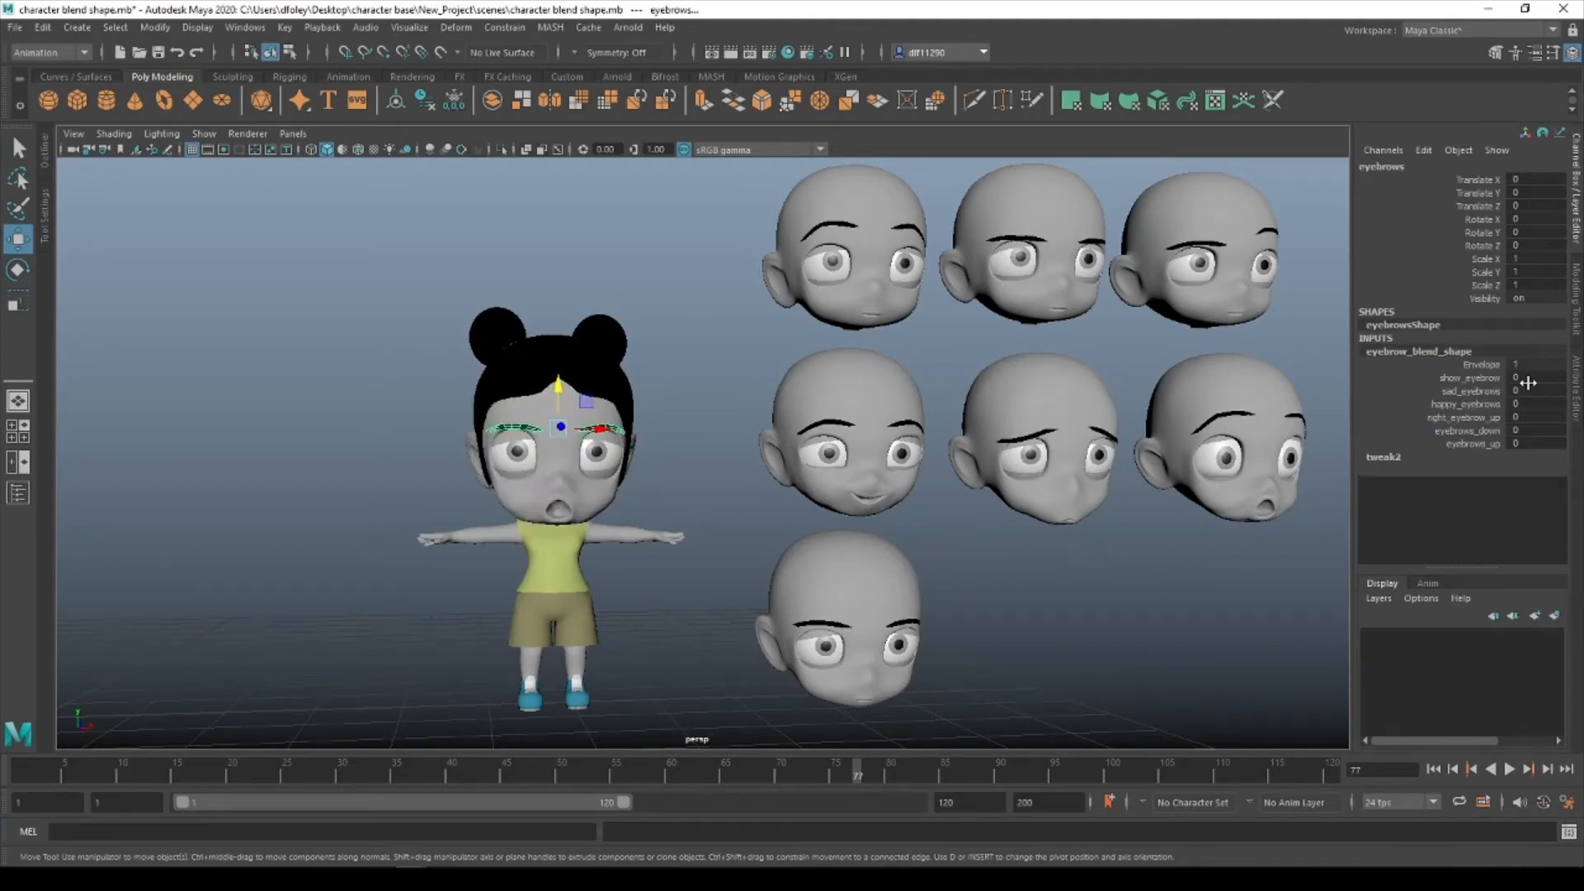
click(1528, 380)
text(1)
key(Return)
key(ctrl+z)
key(ctrl+z)
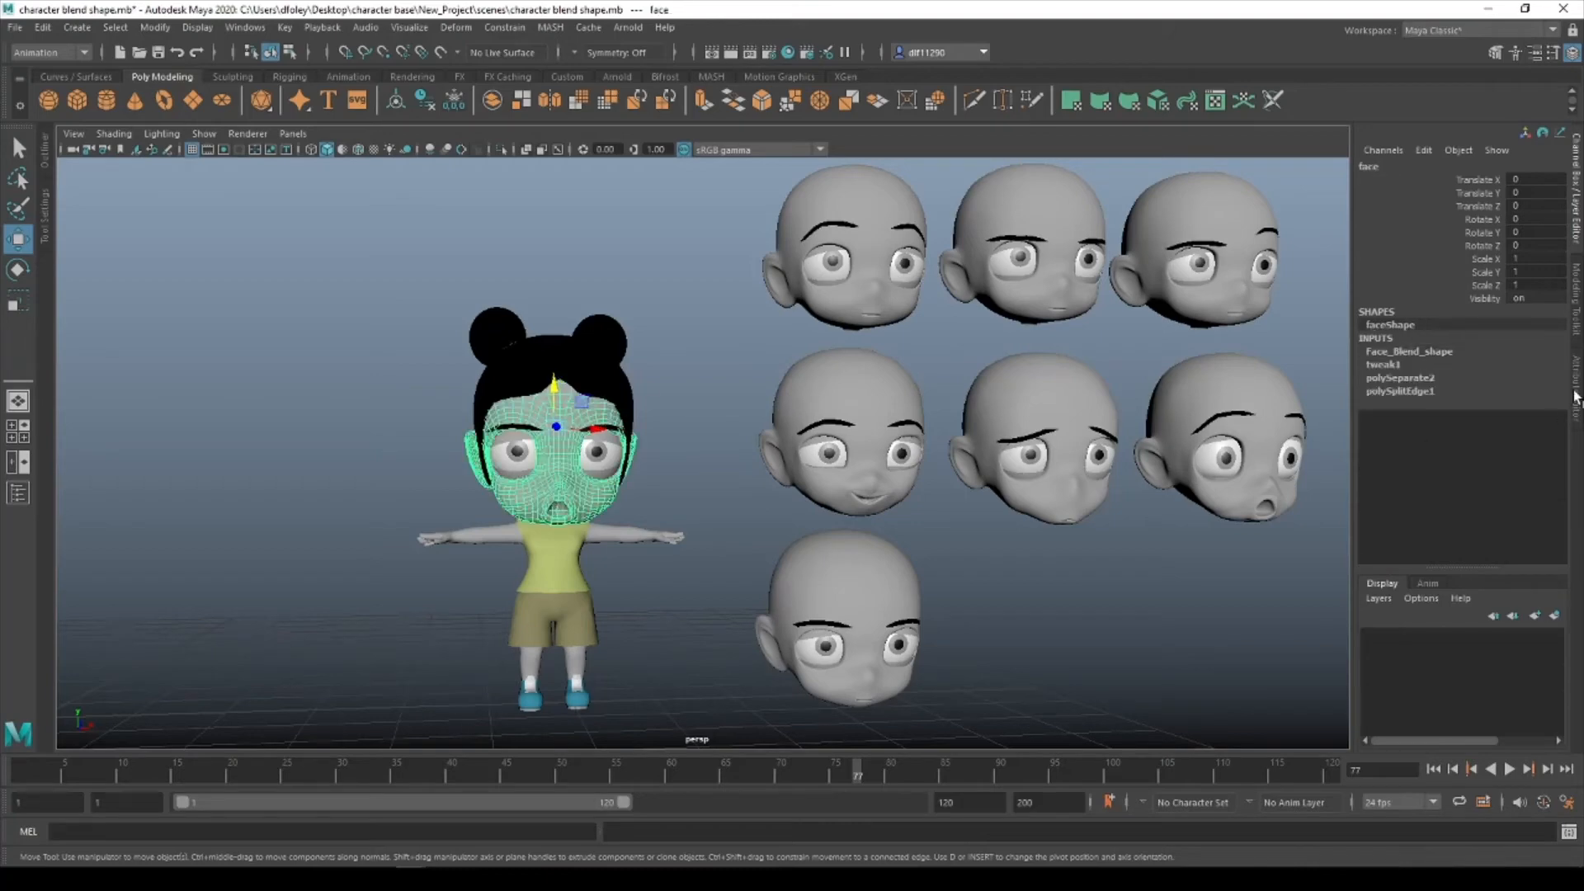
Return the face's shock_face target to 0.
click(1445, 351)
click(1536, 376)
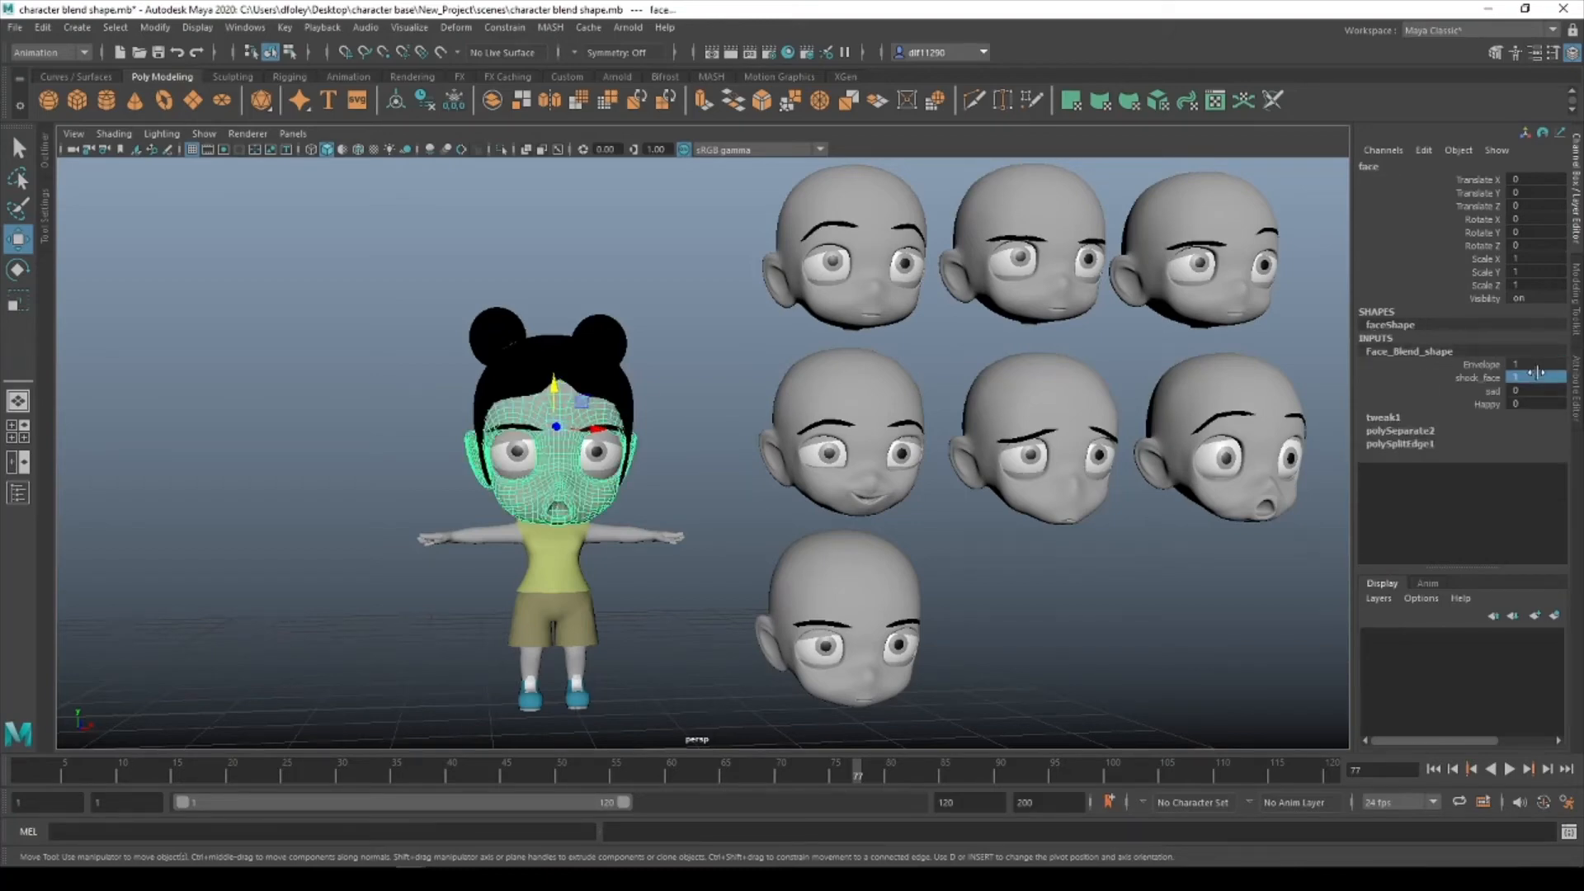
text(0)
key(Return)
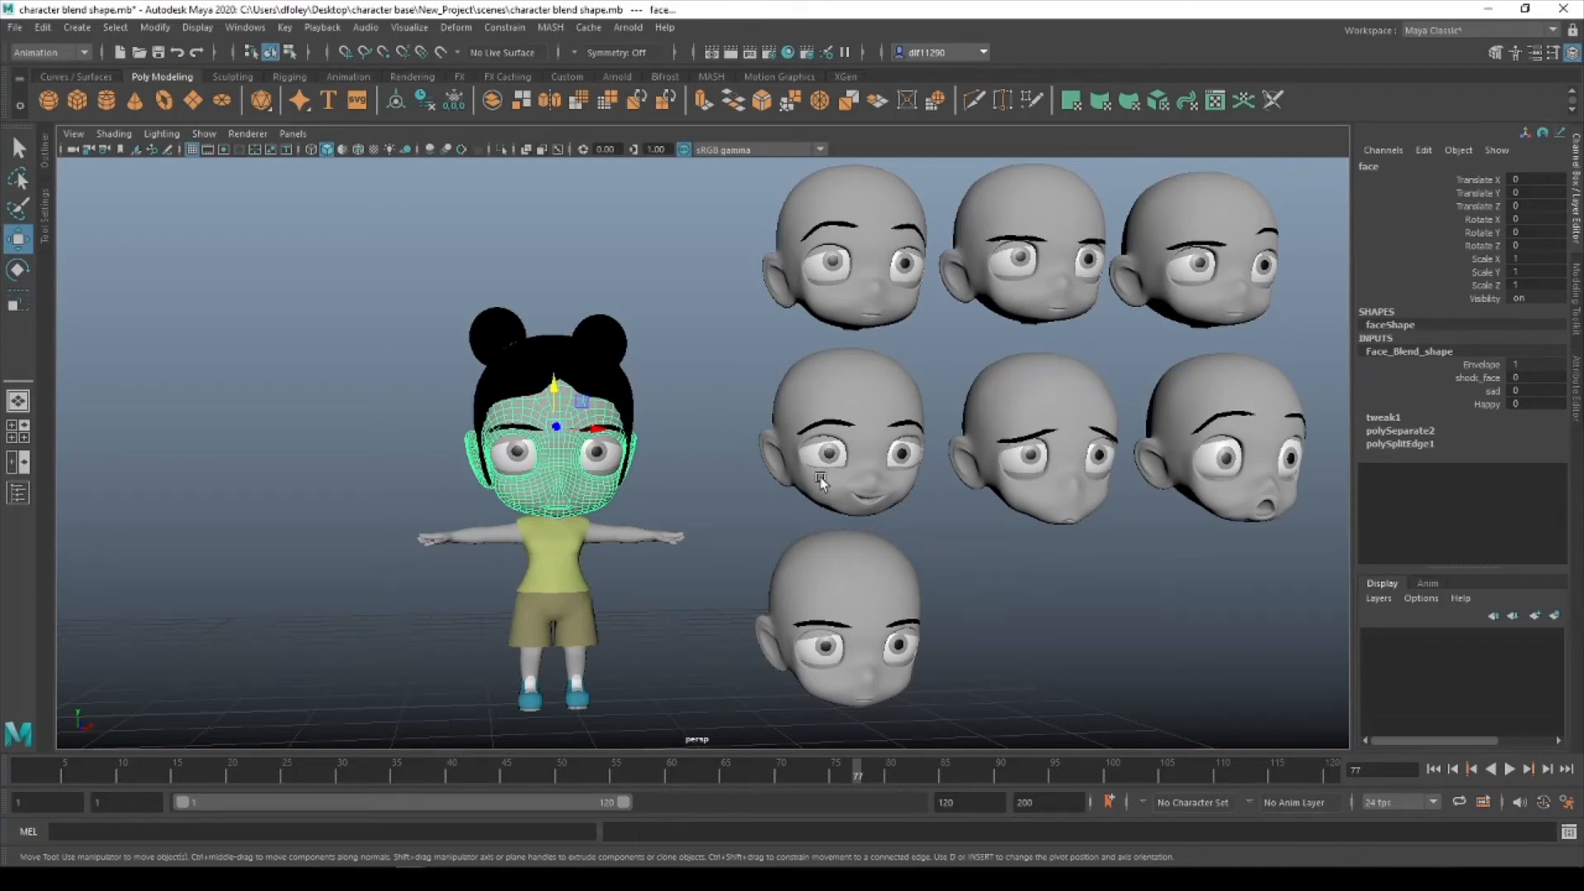
Open the Connection Editor and load the character's face with its Face_Blend_shape as the output side.
click(255, 31)
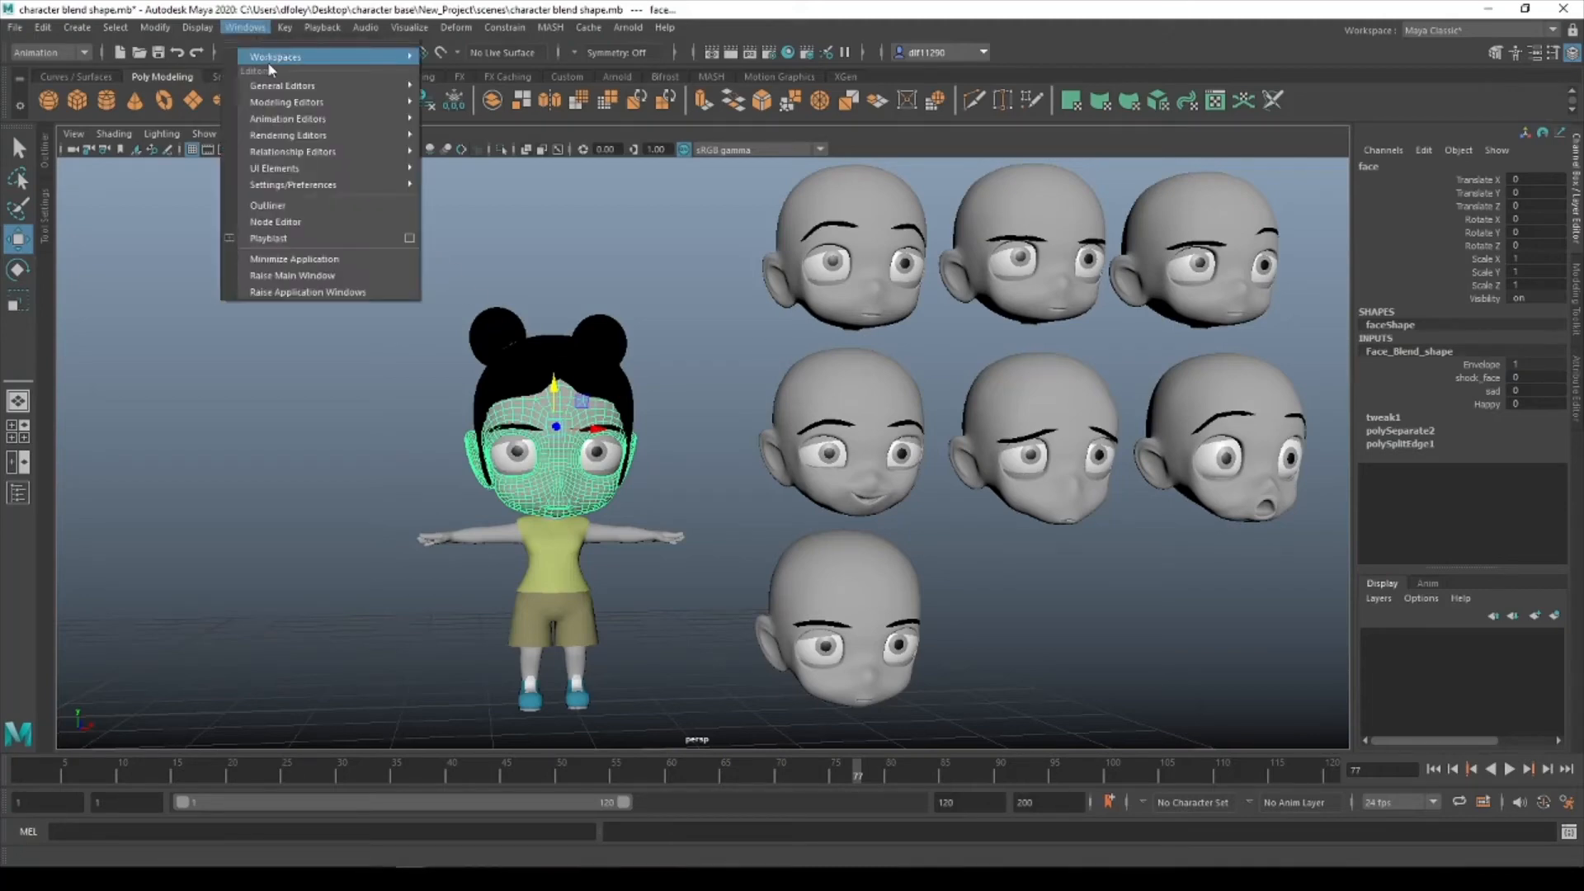
mouse_move(283, 89)
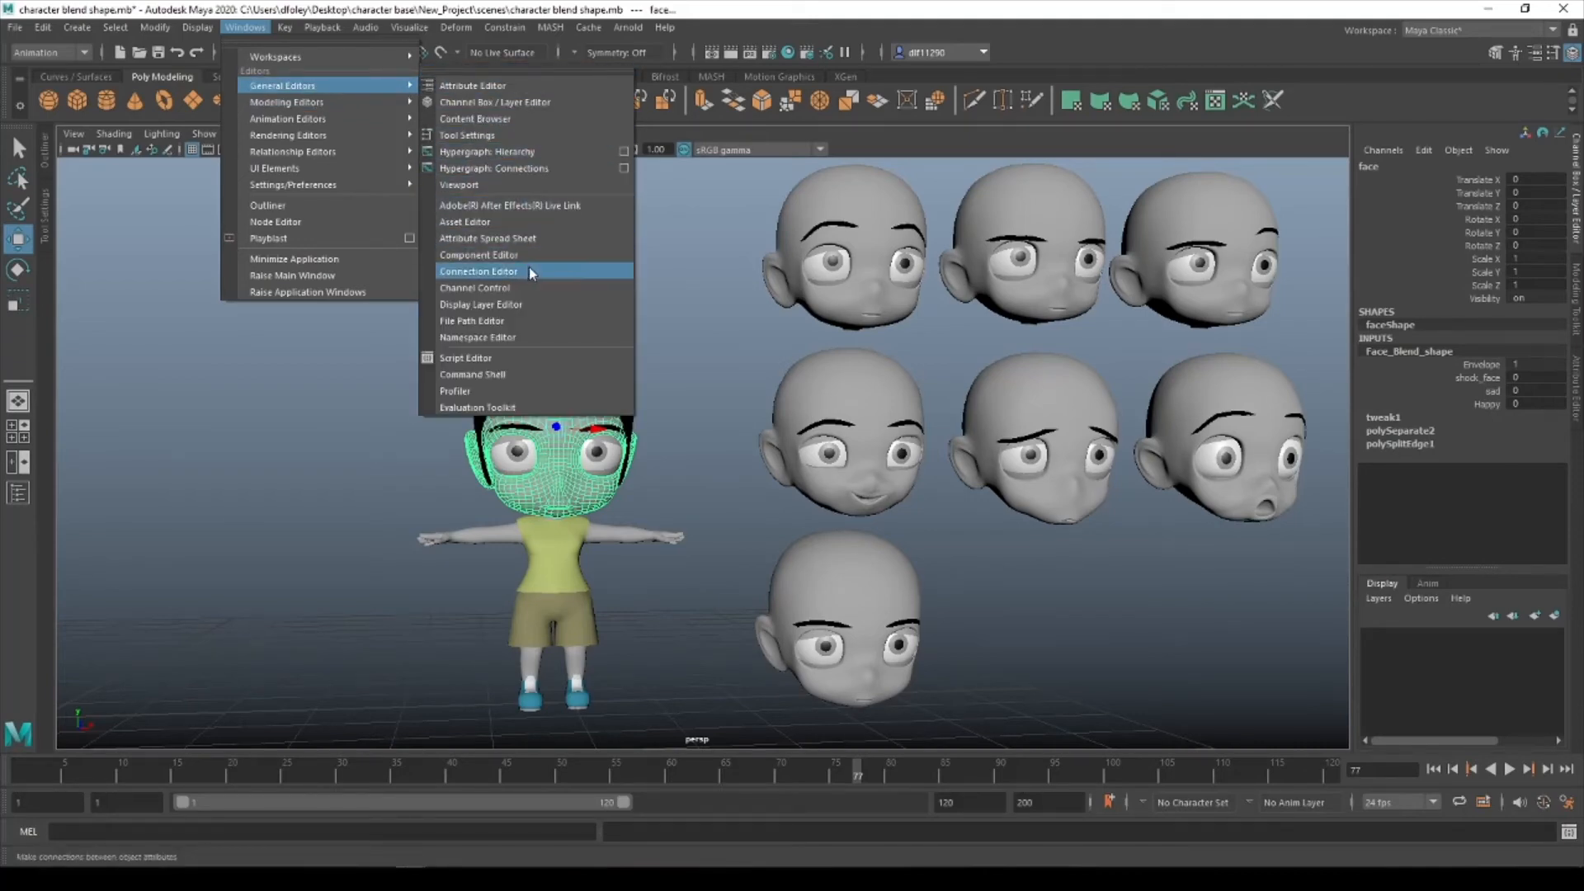
click(500, 280)
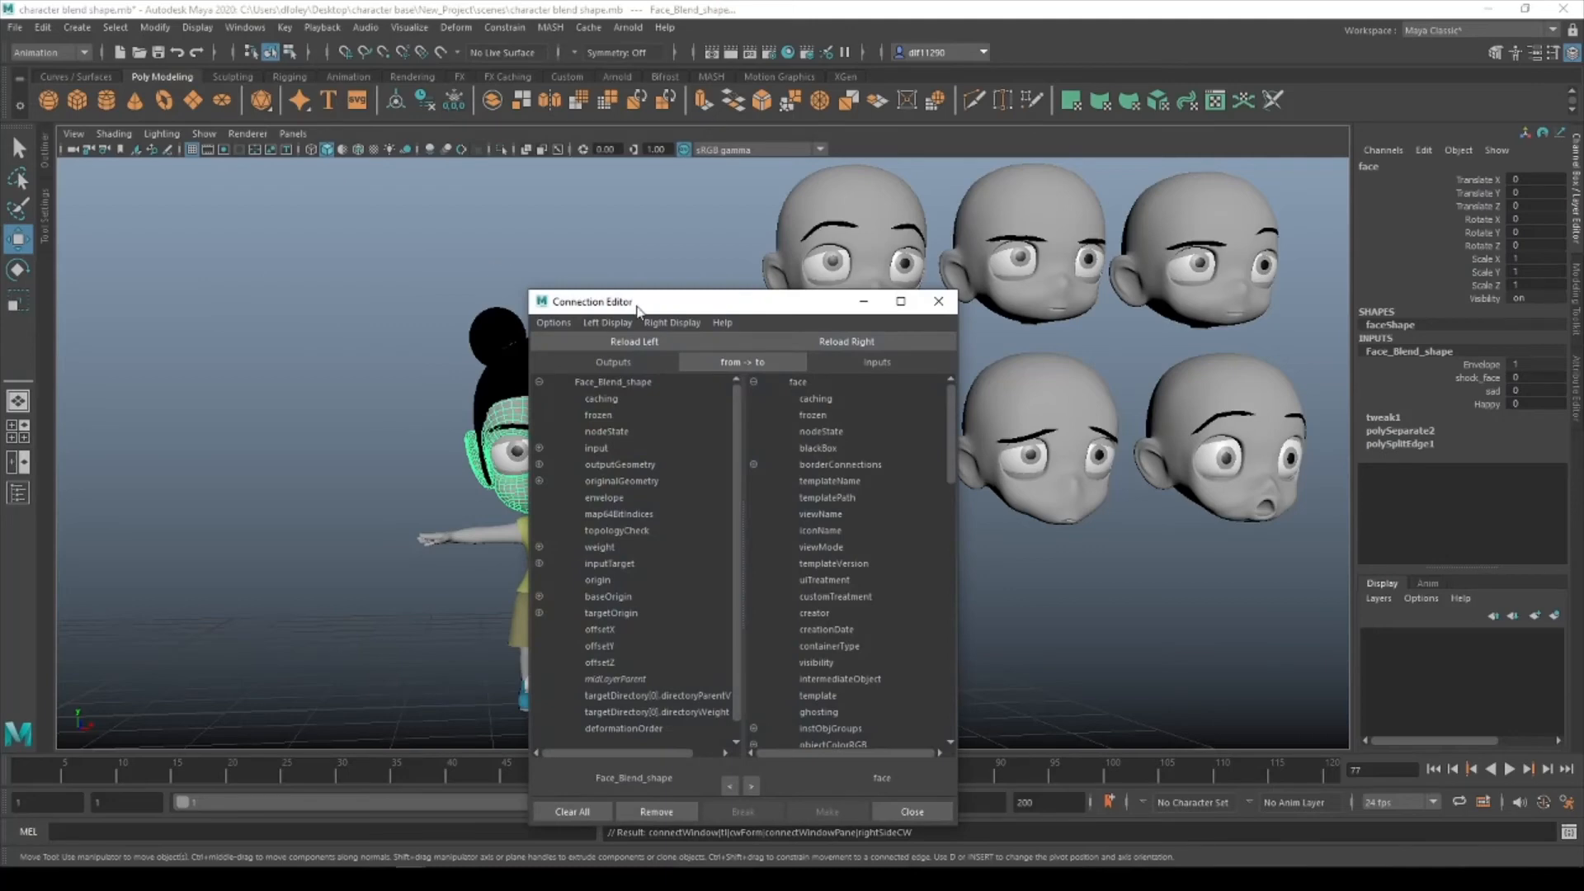
drag(638, 310, 334, 165)
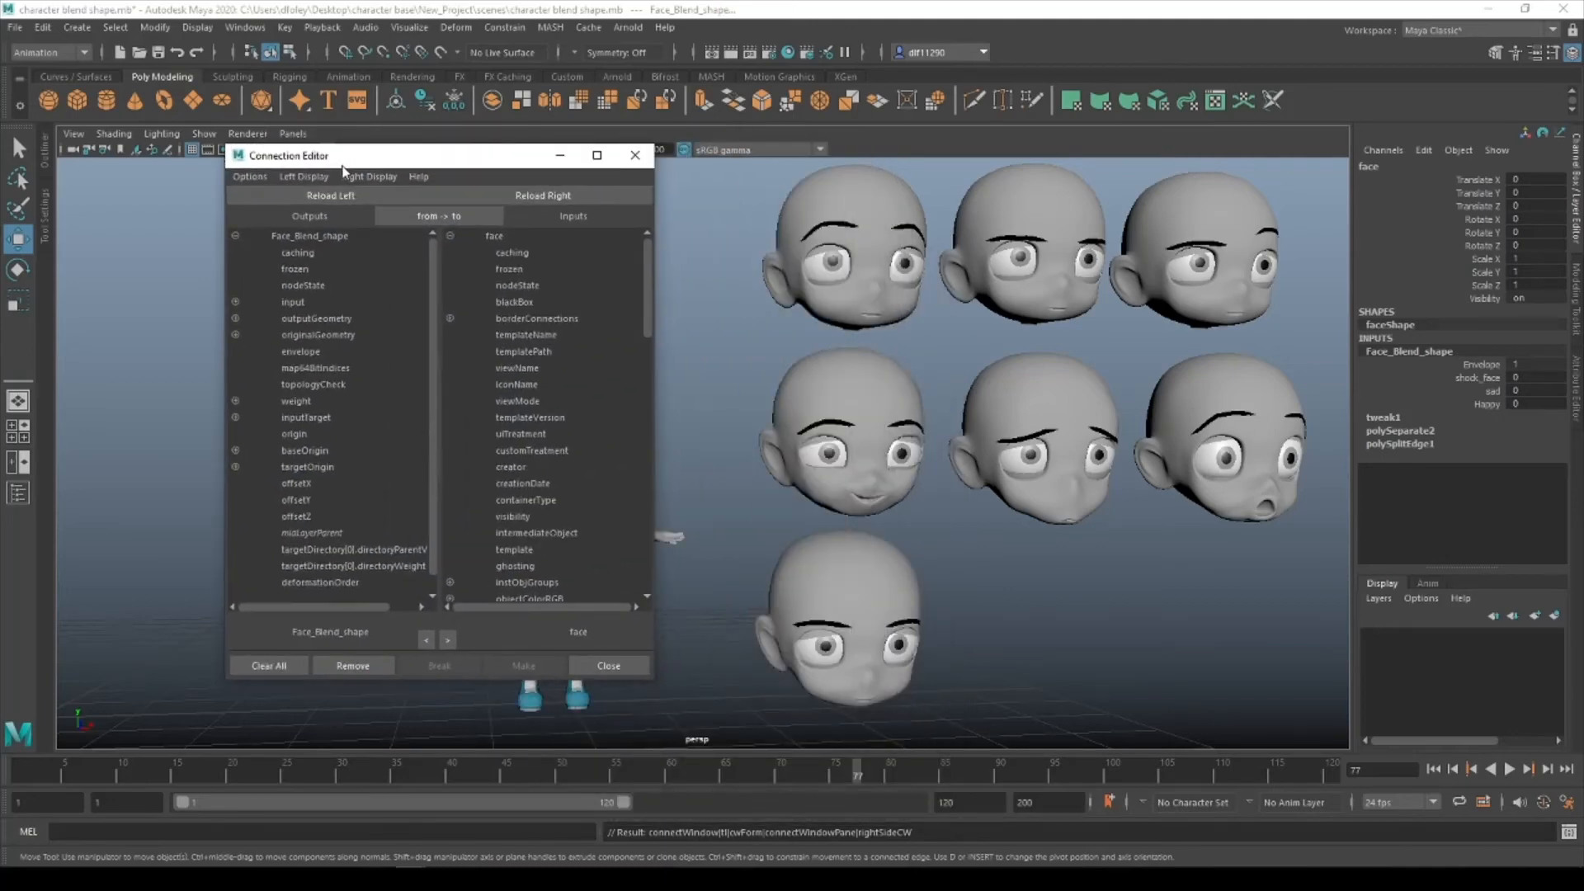
drag(479, 167, 317, 156)
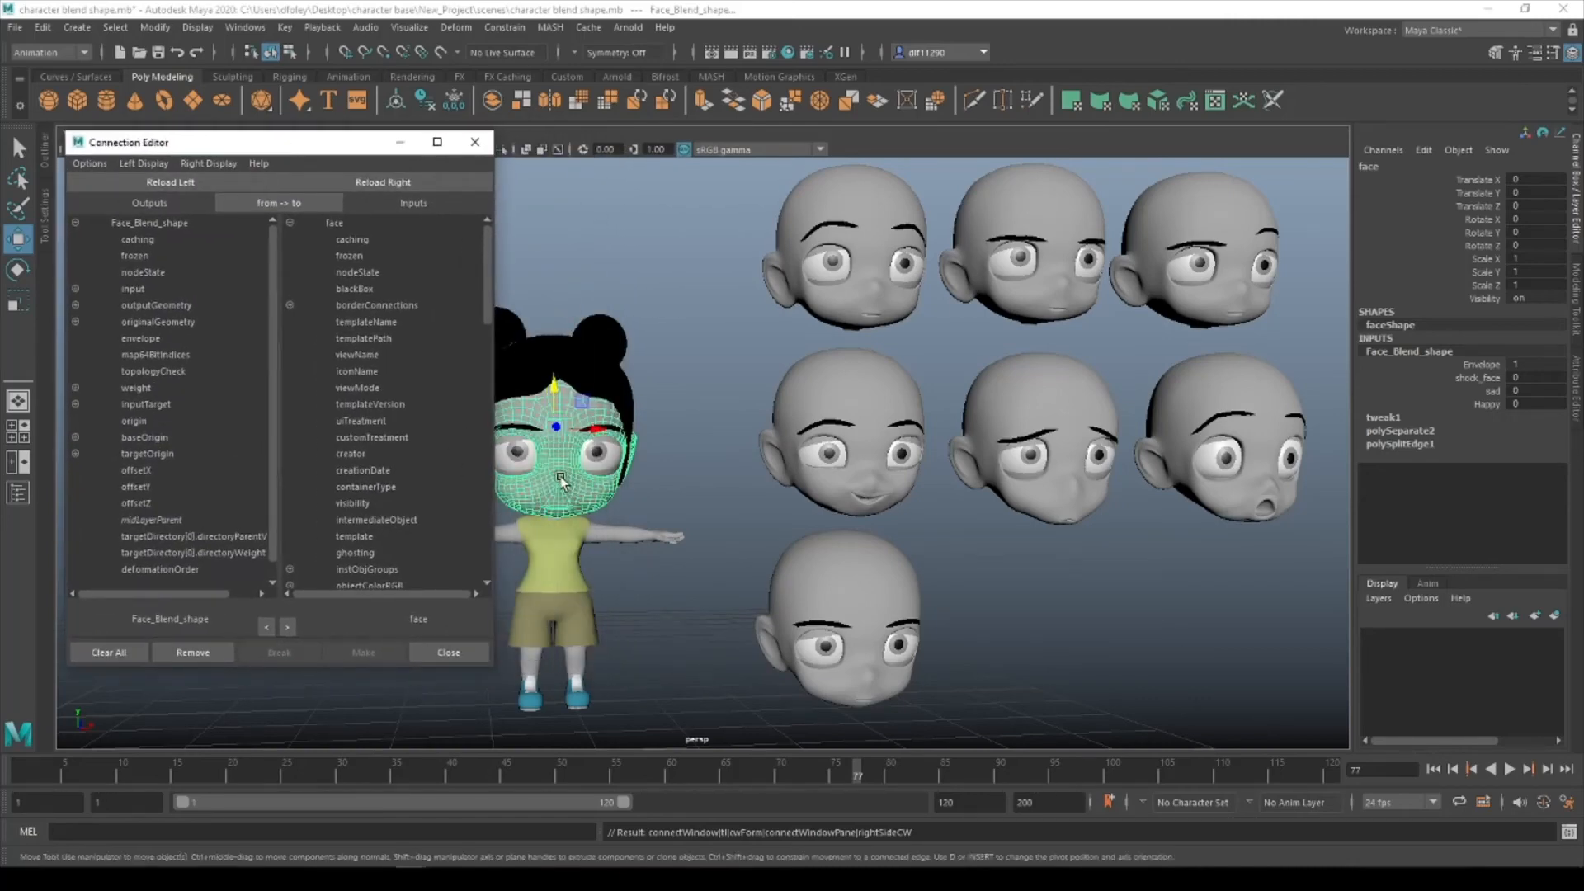
click(550, 437)
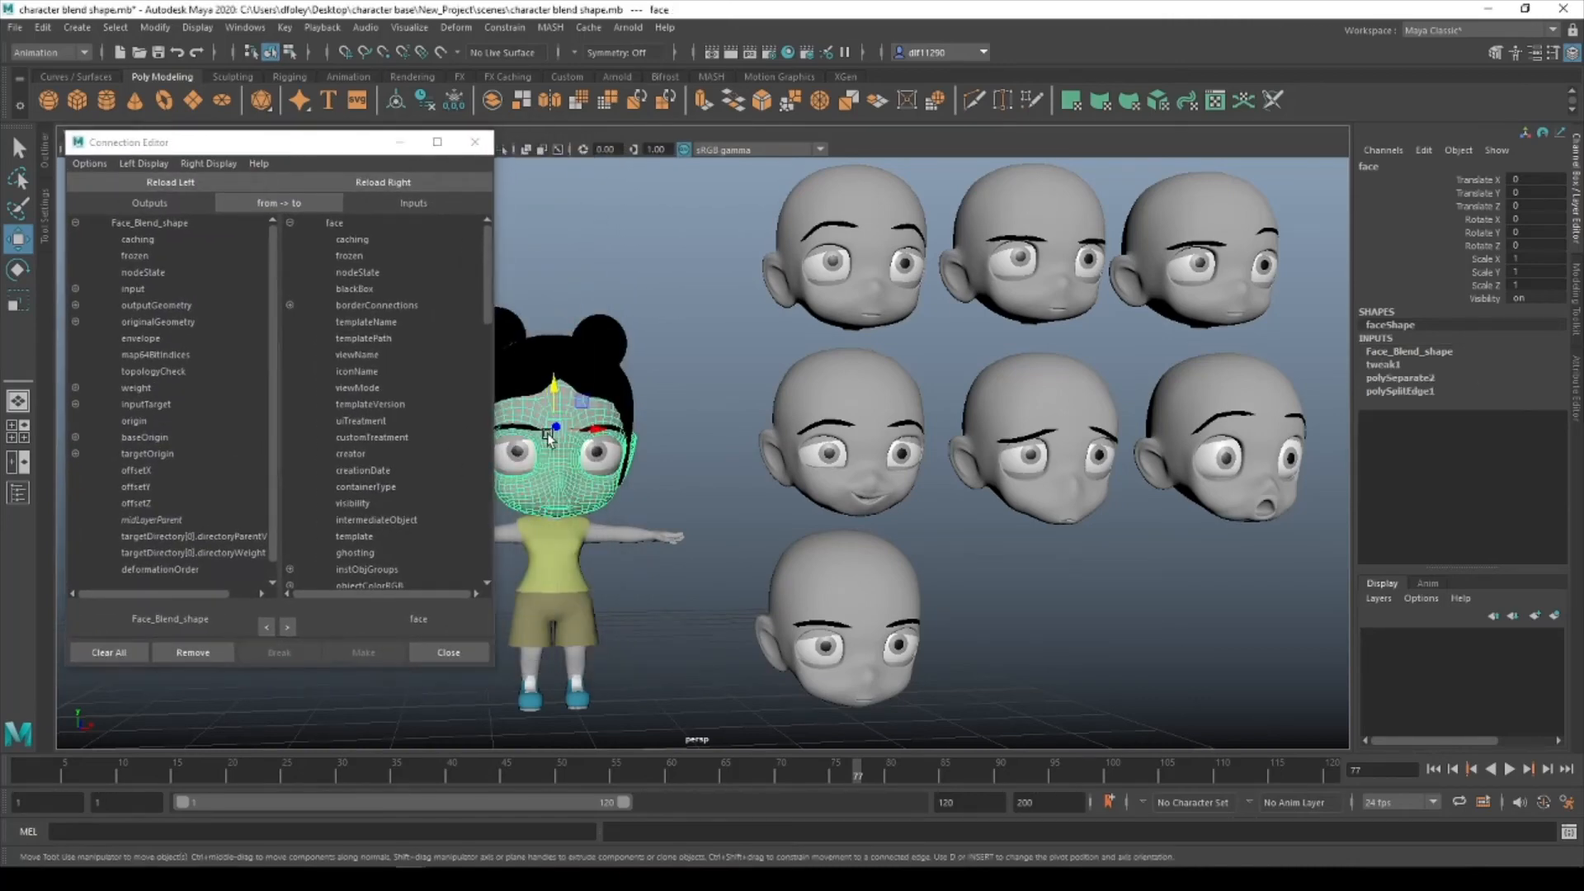
click(1434, 352)
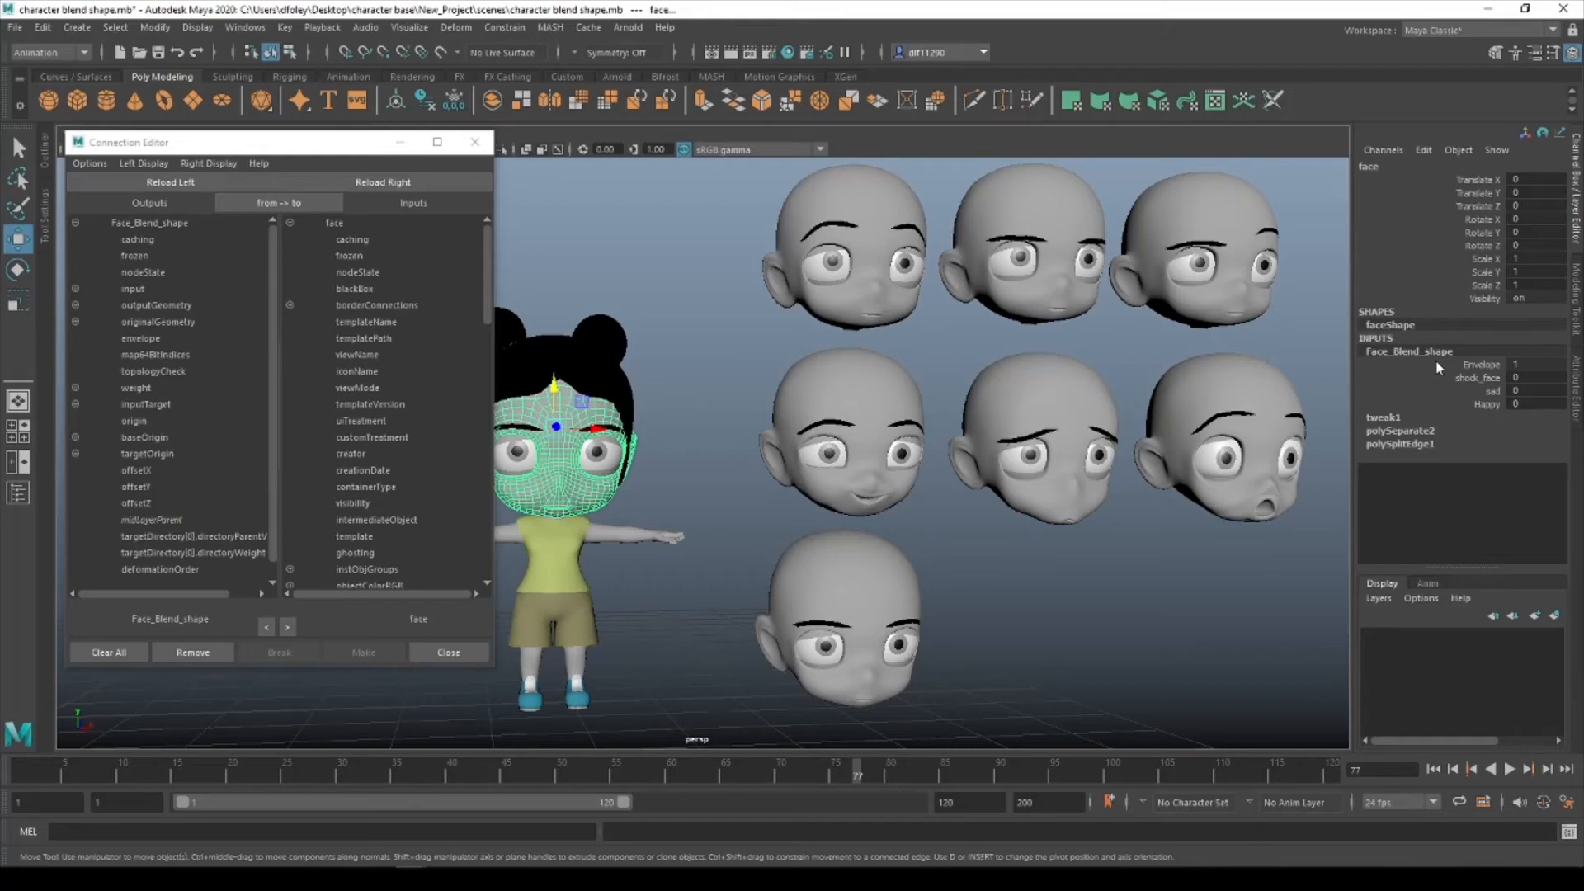
click(203, 183)
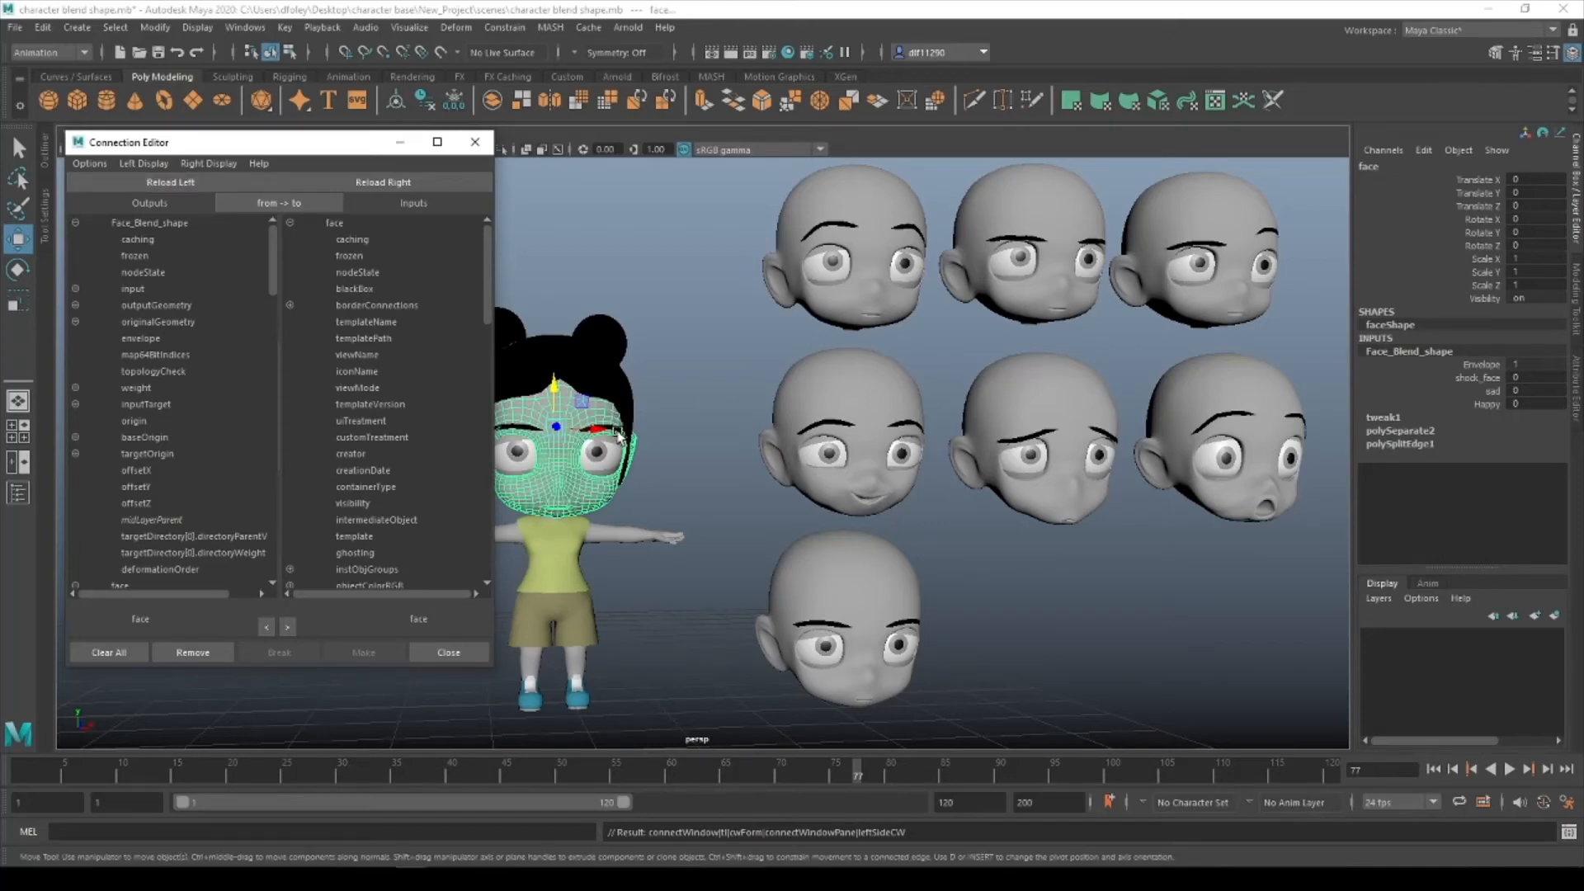
Load the character's eyebrows with their eyebrow_blend_shape as the input side of the Connection Editor.
click(617, 434)
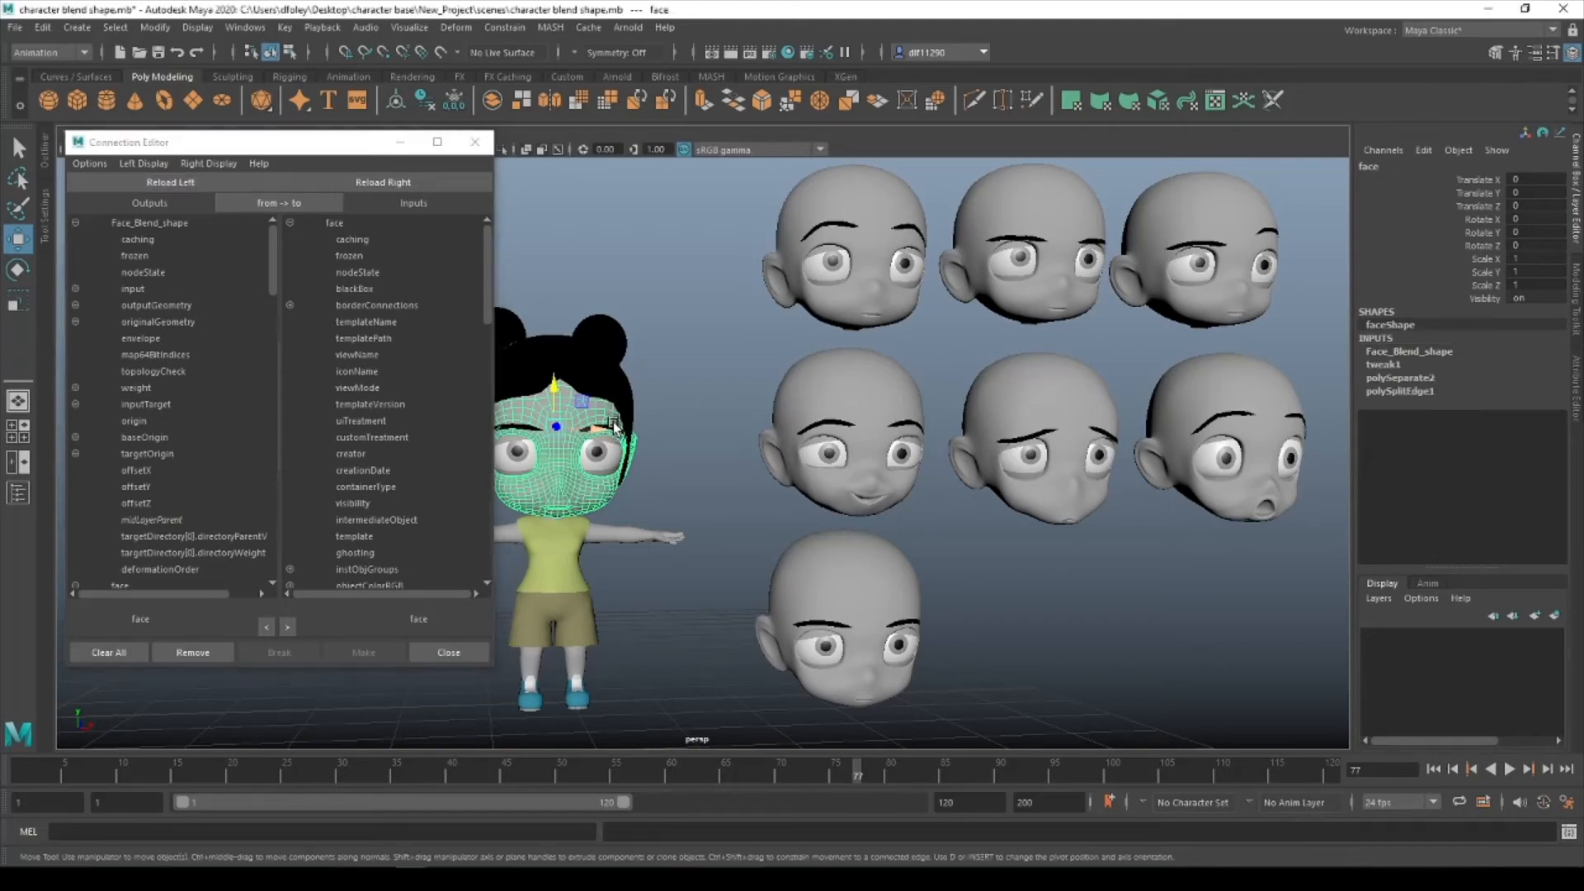
click(685, 435)
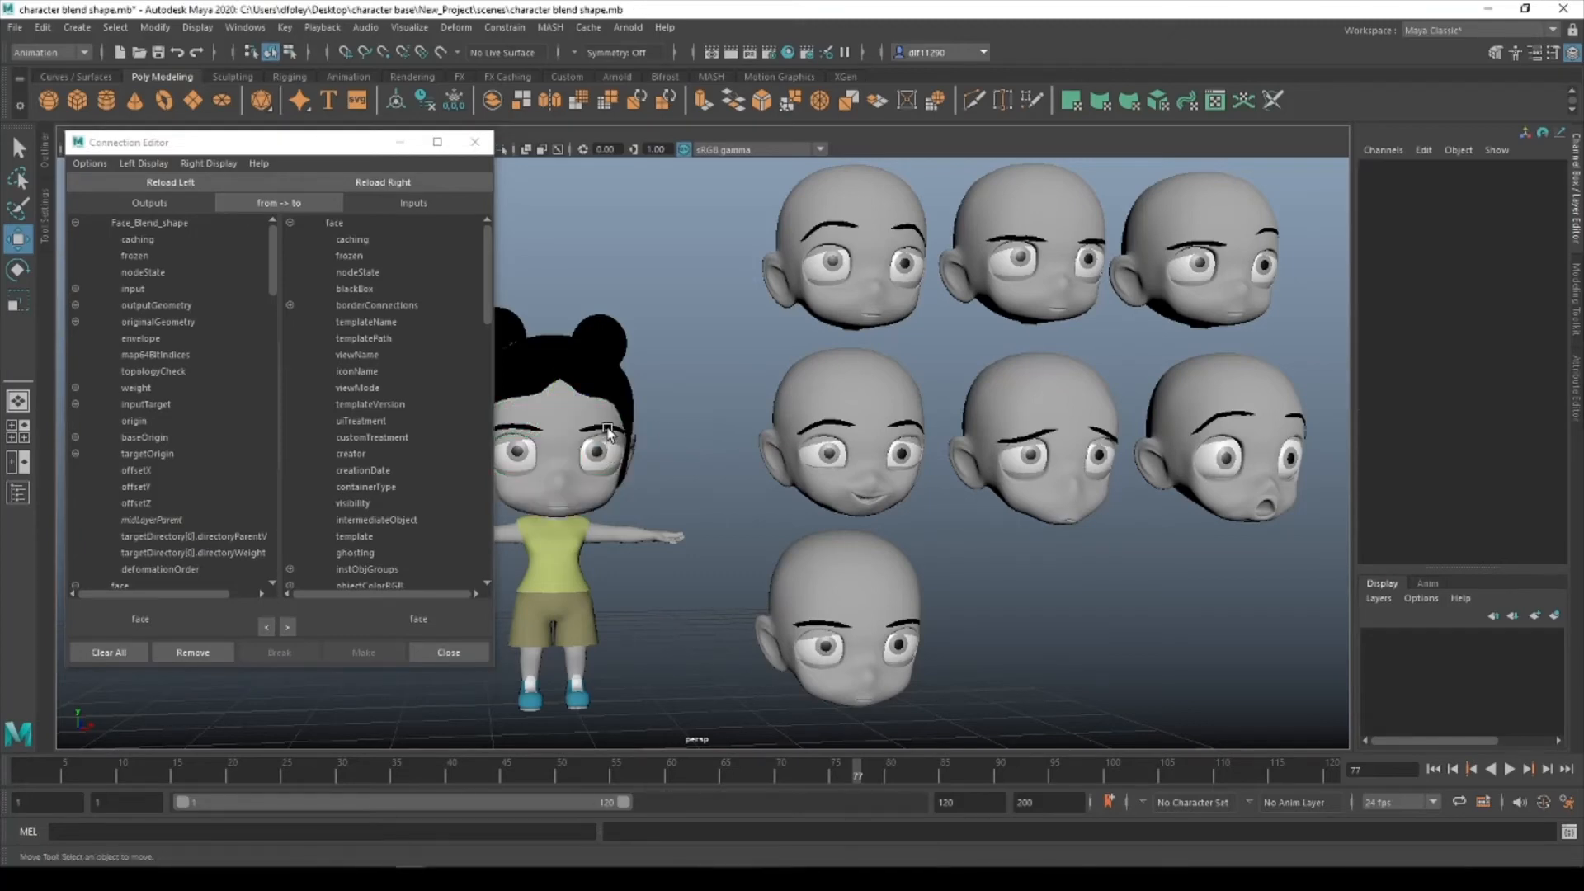
click(609, 429)
click(1466, 354)
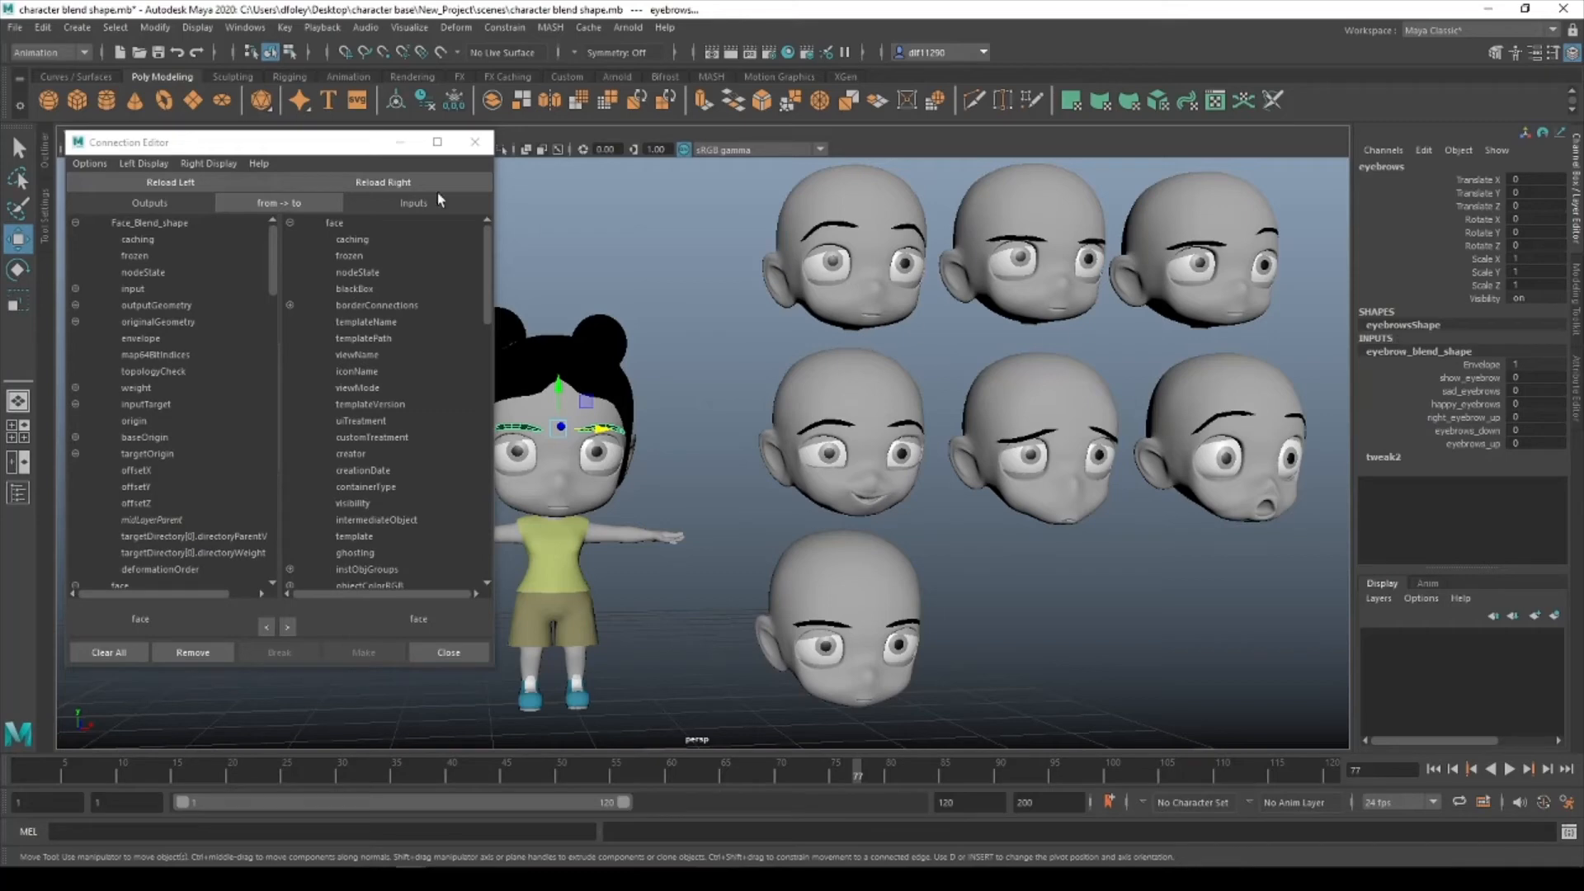
click(393, 184)
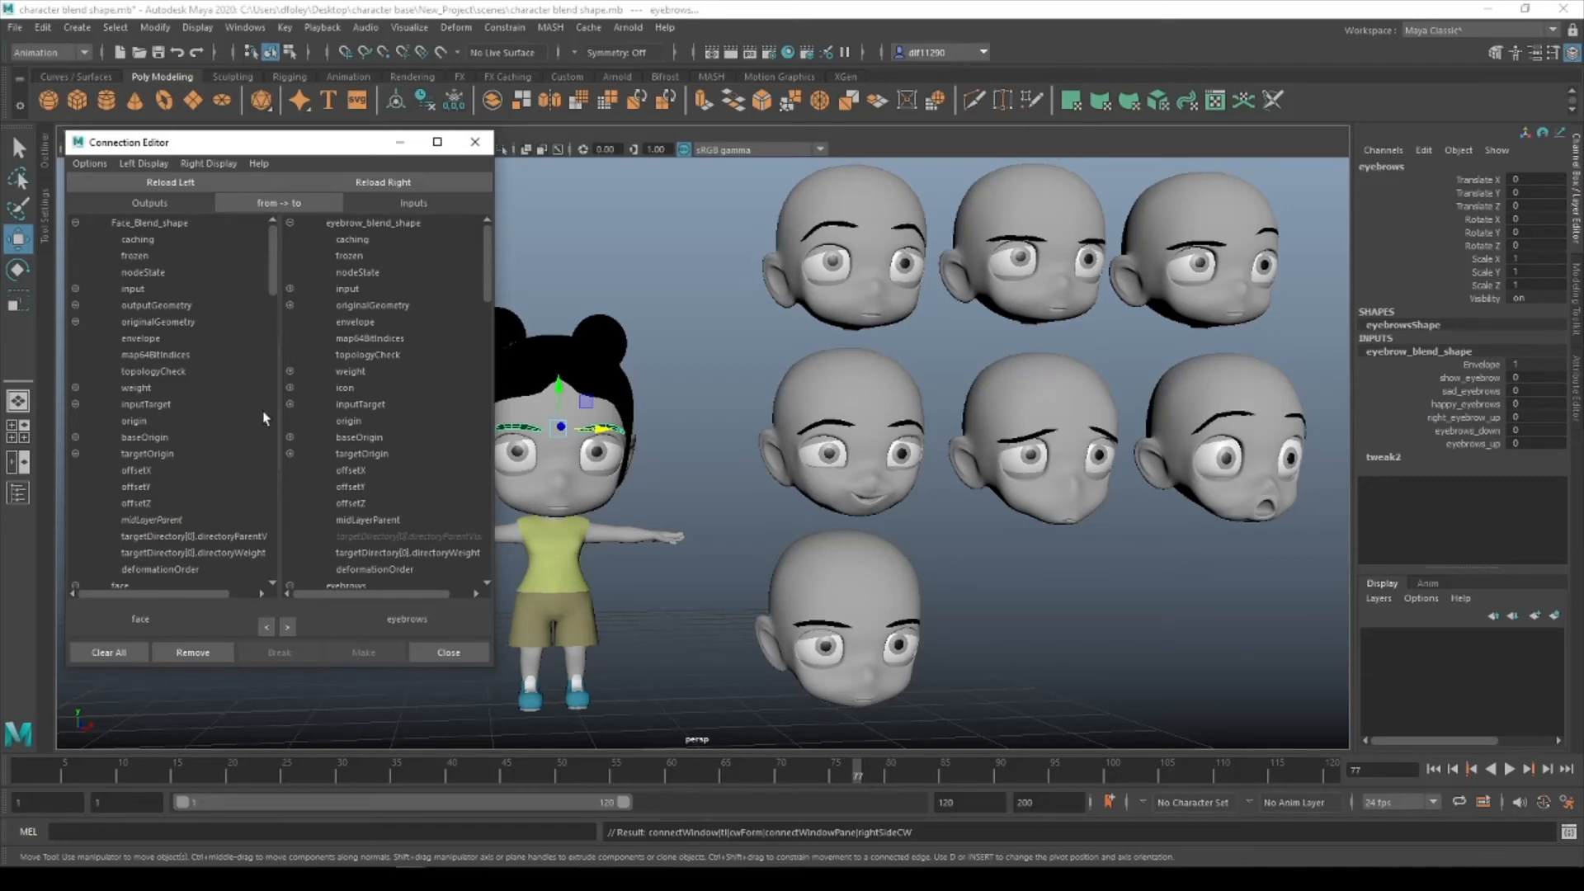
Connect the shock_face weight of Face_Blend_shape to the show_eyebrow weight of eyebrow_blend_shape.
click(75, 388)
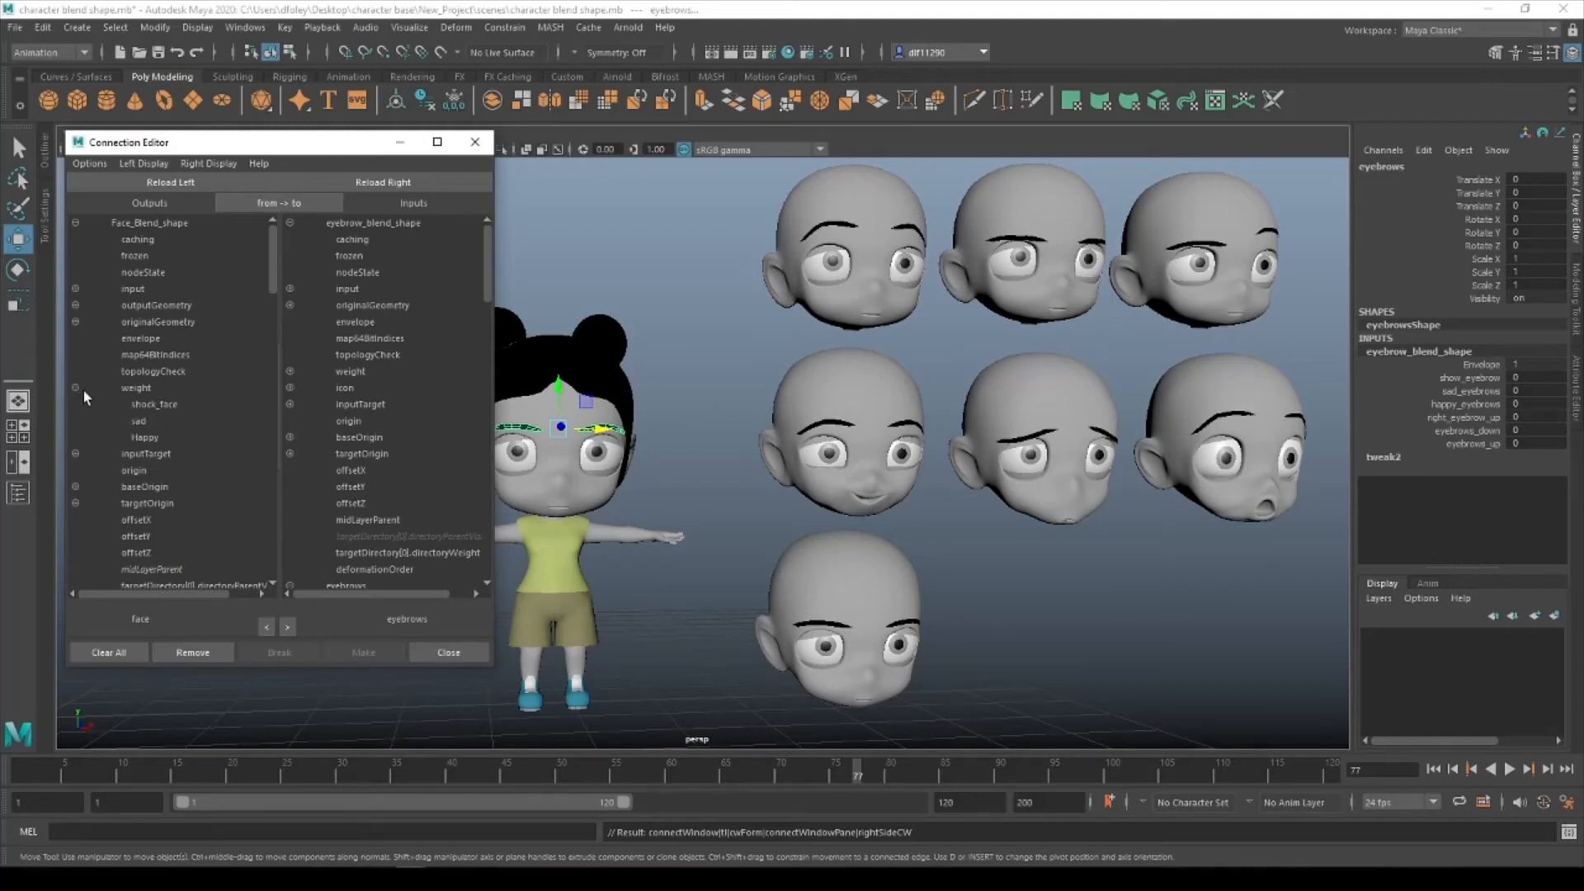
click(290, 371)
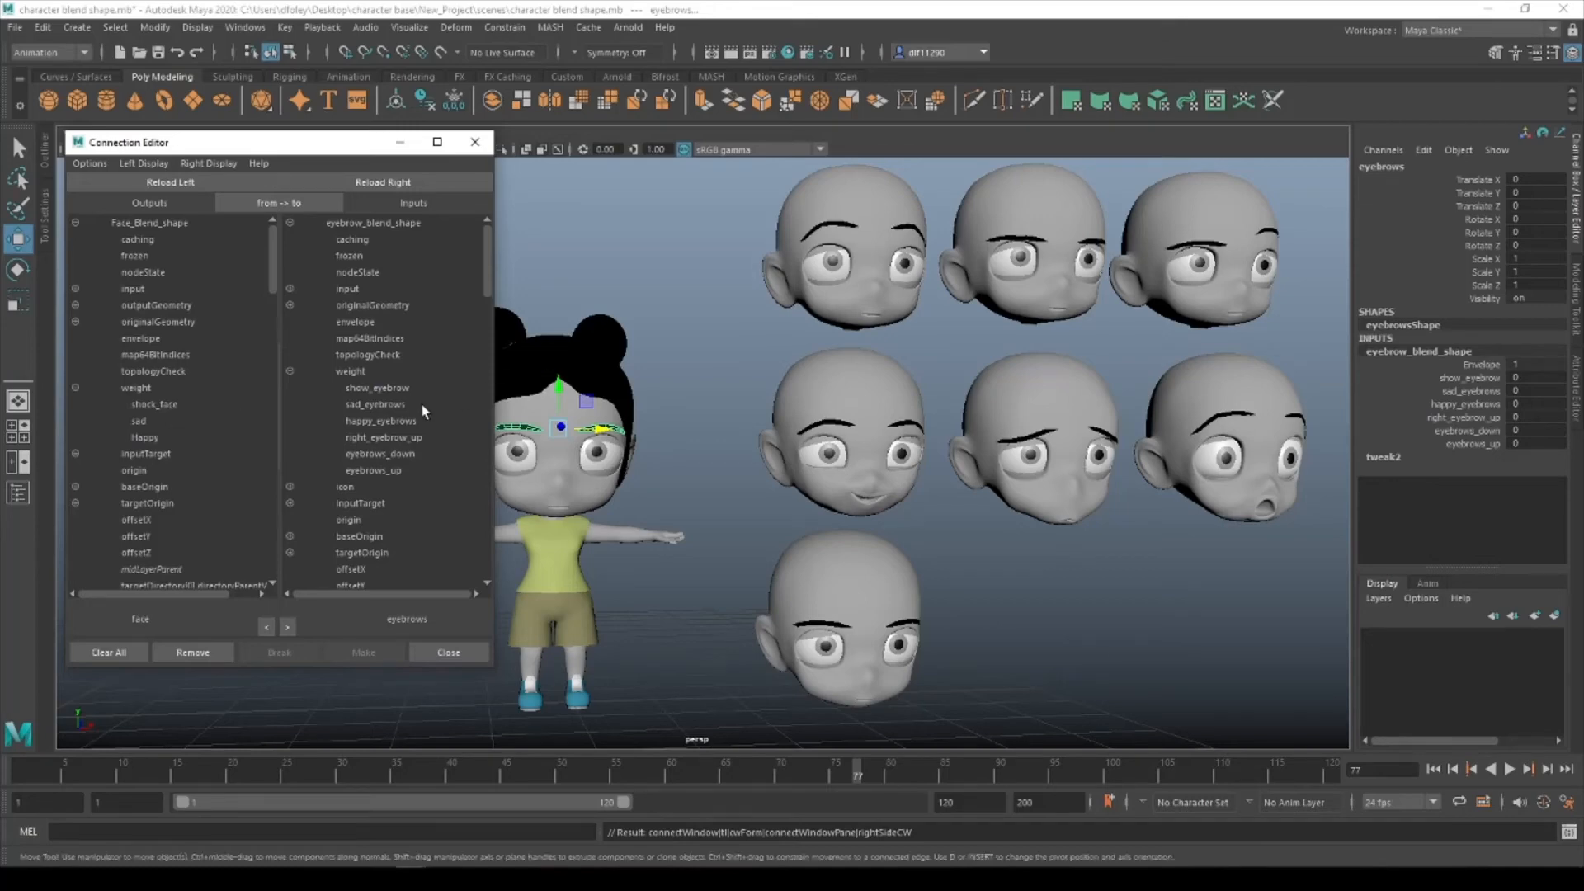
click(156, 406)
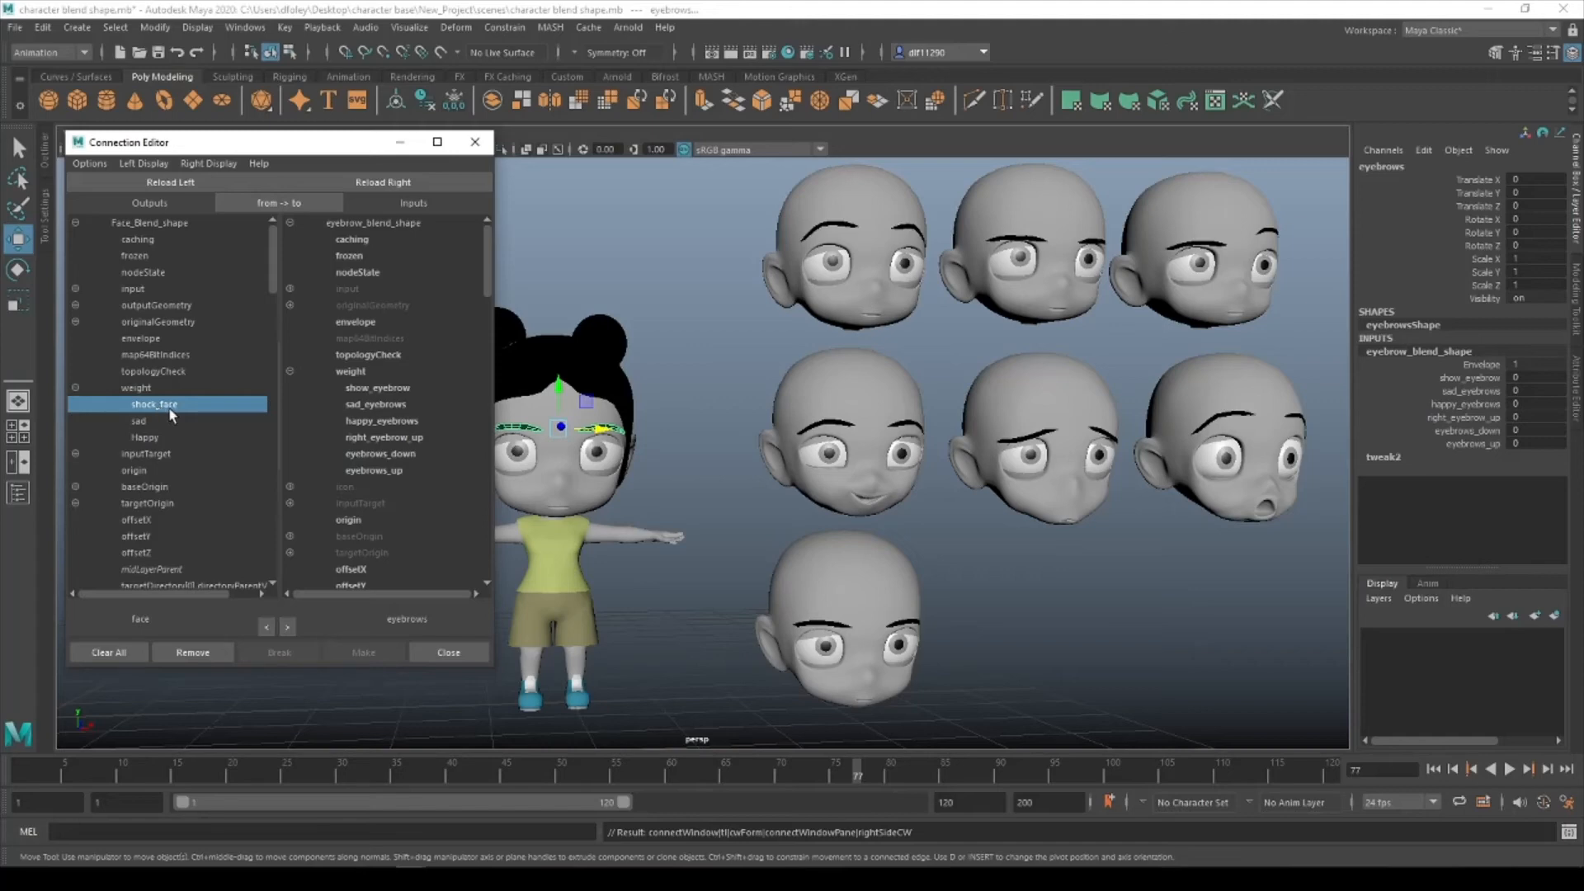
click(372, 390)
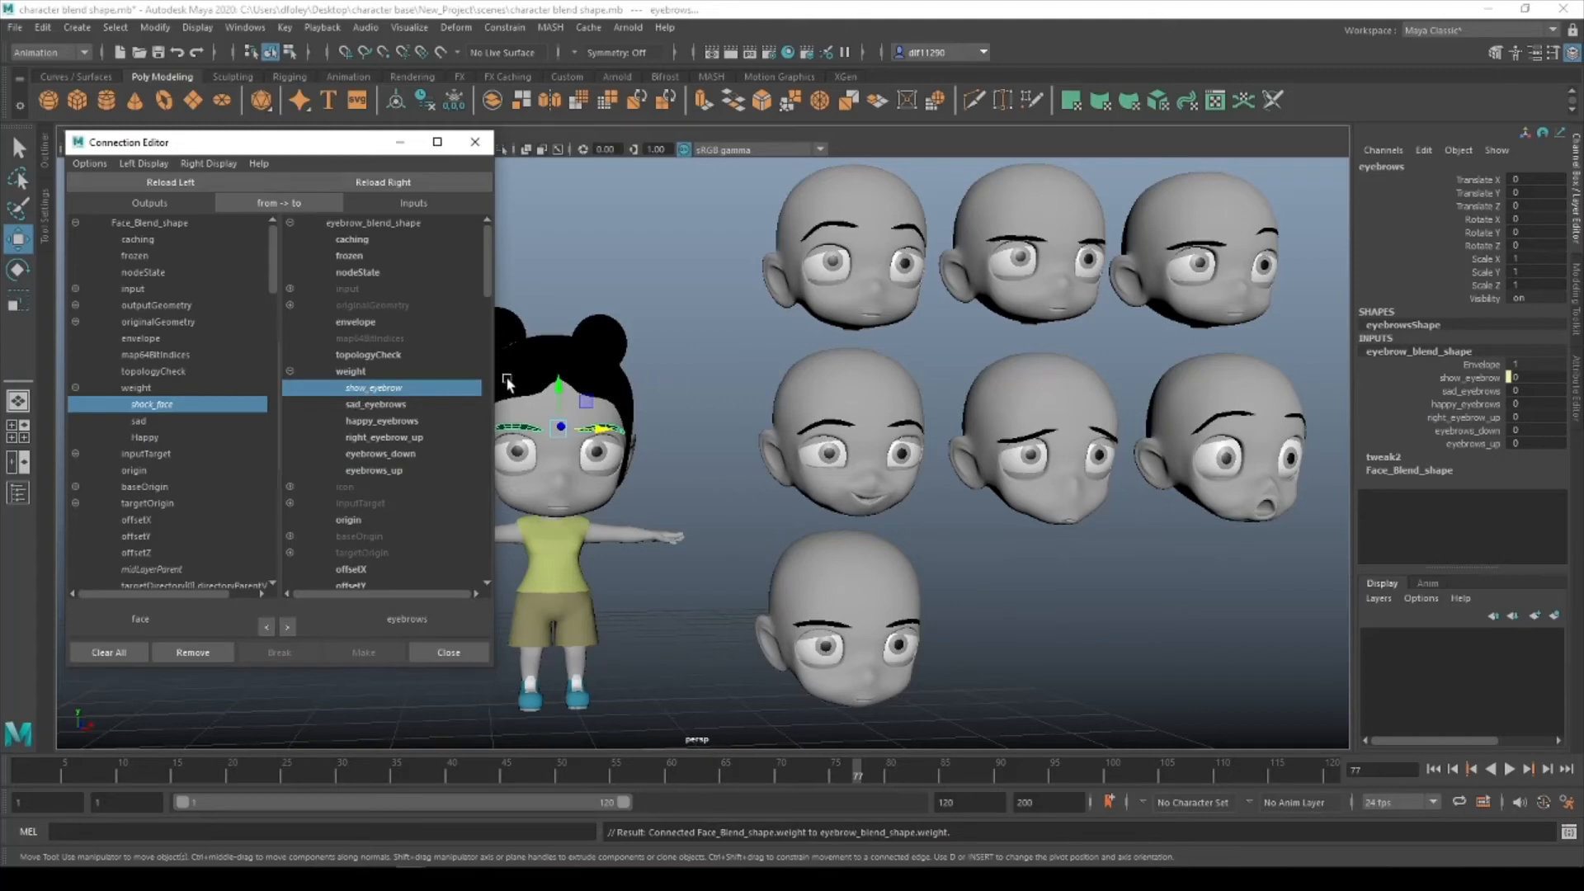
Close the Connection Editor and test the face's shock_face target at 1, returning it to 0.
click(446, 652)
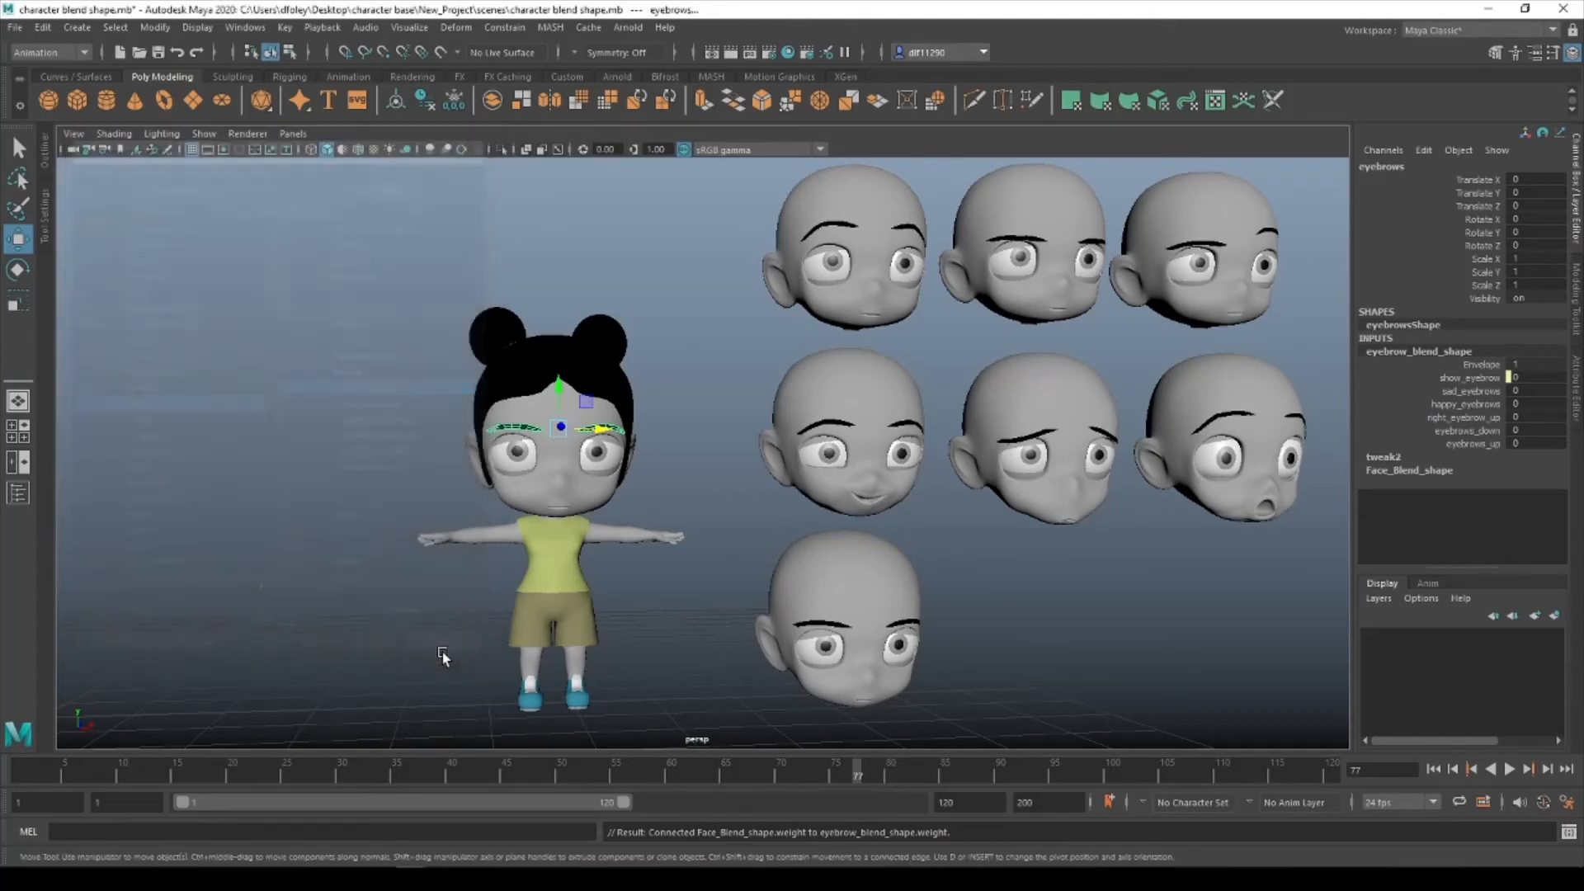
click(1523, 379)
click(1524, 379)
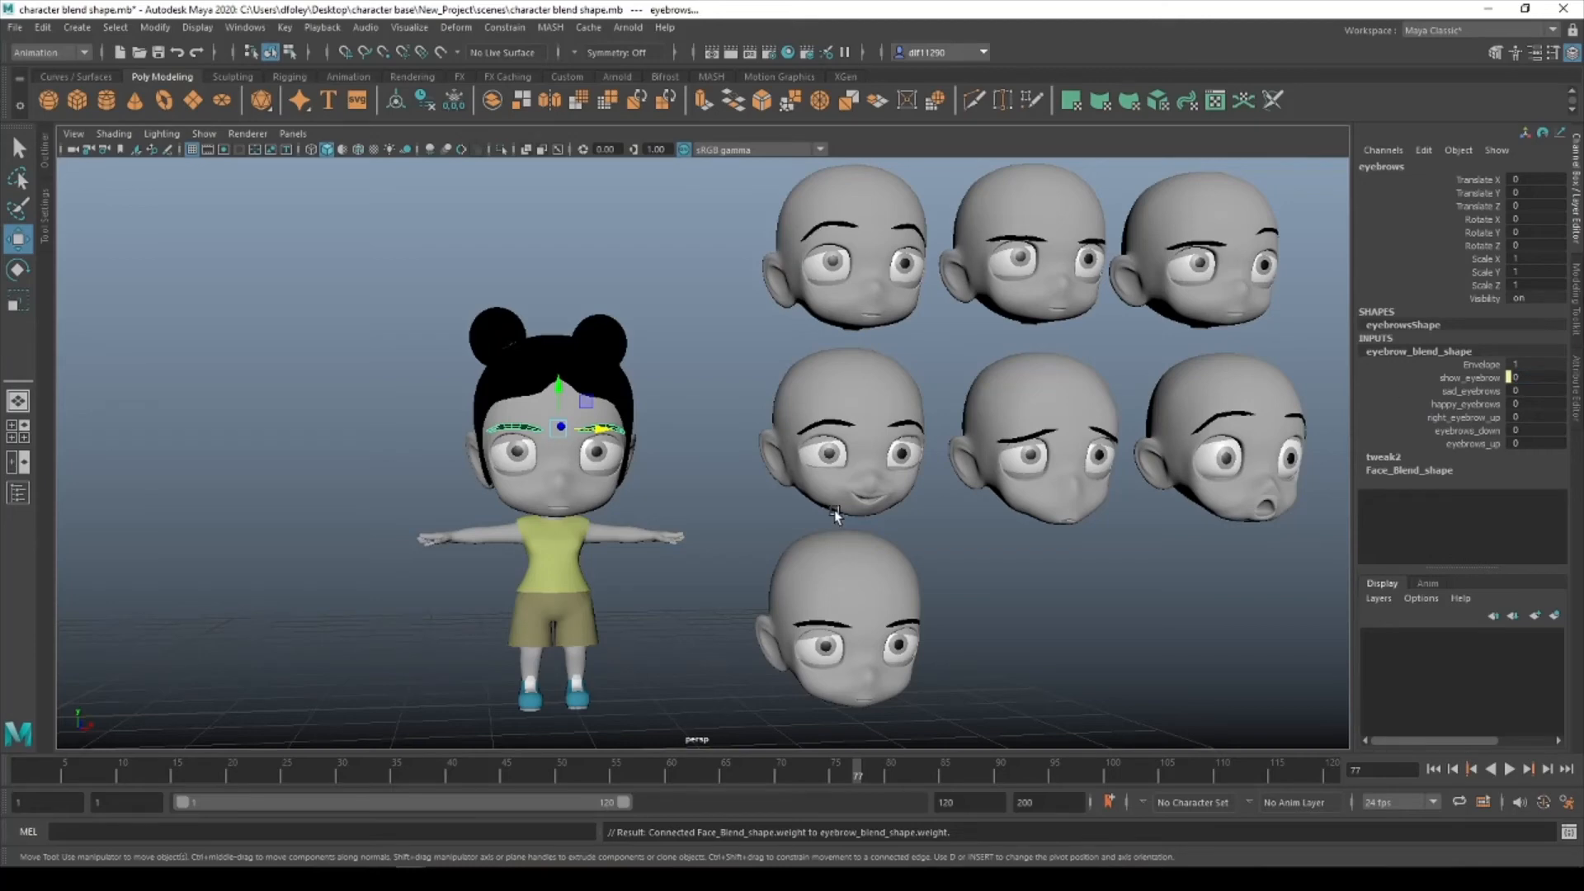
click(576, 472)
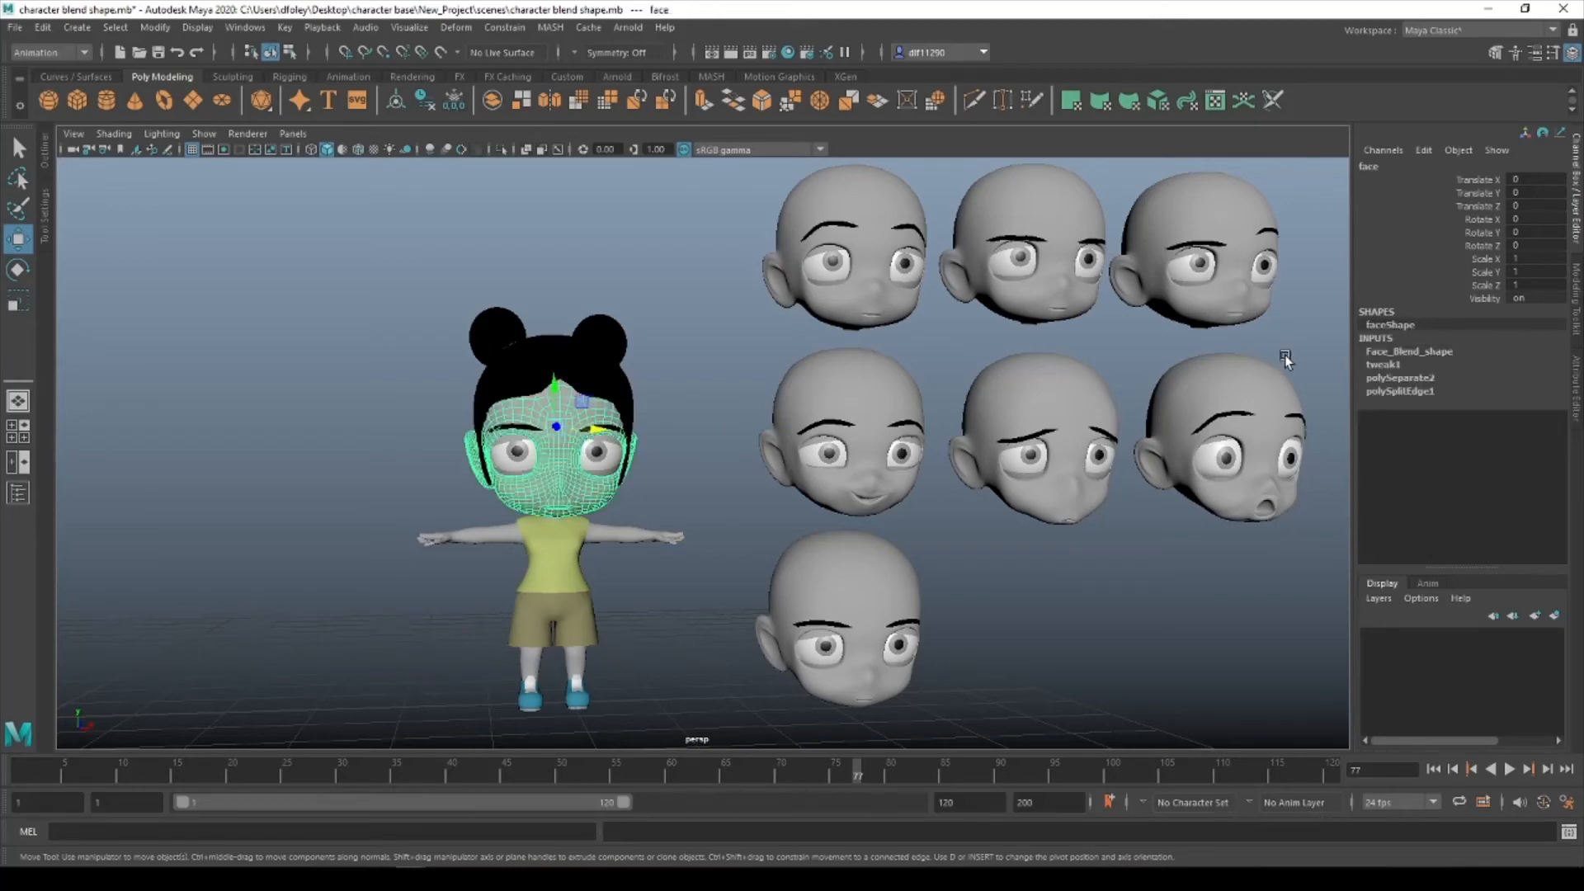
click(1391, 351)
click(1523, 380)
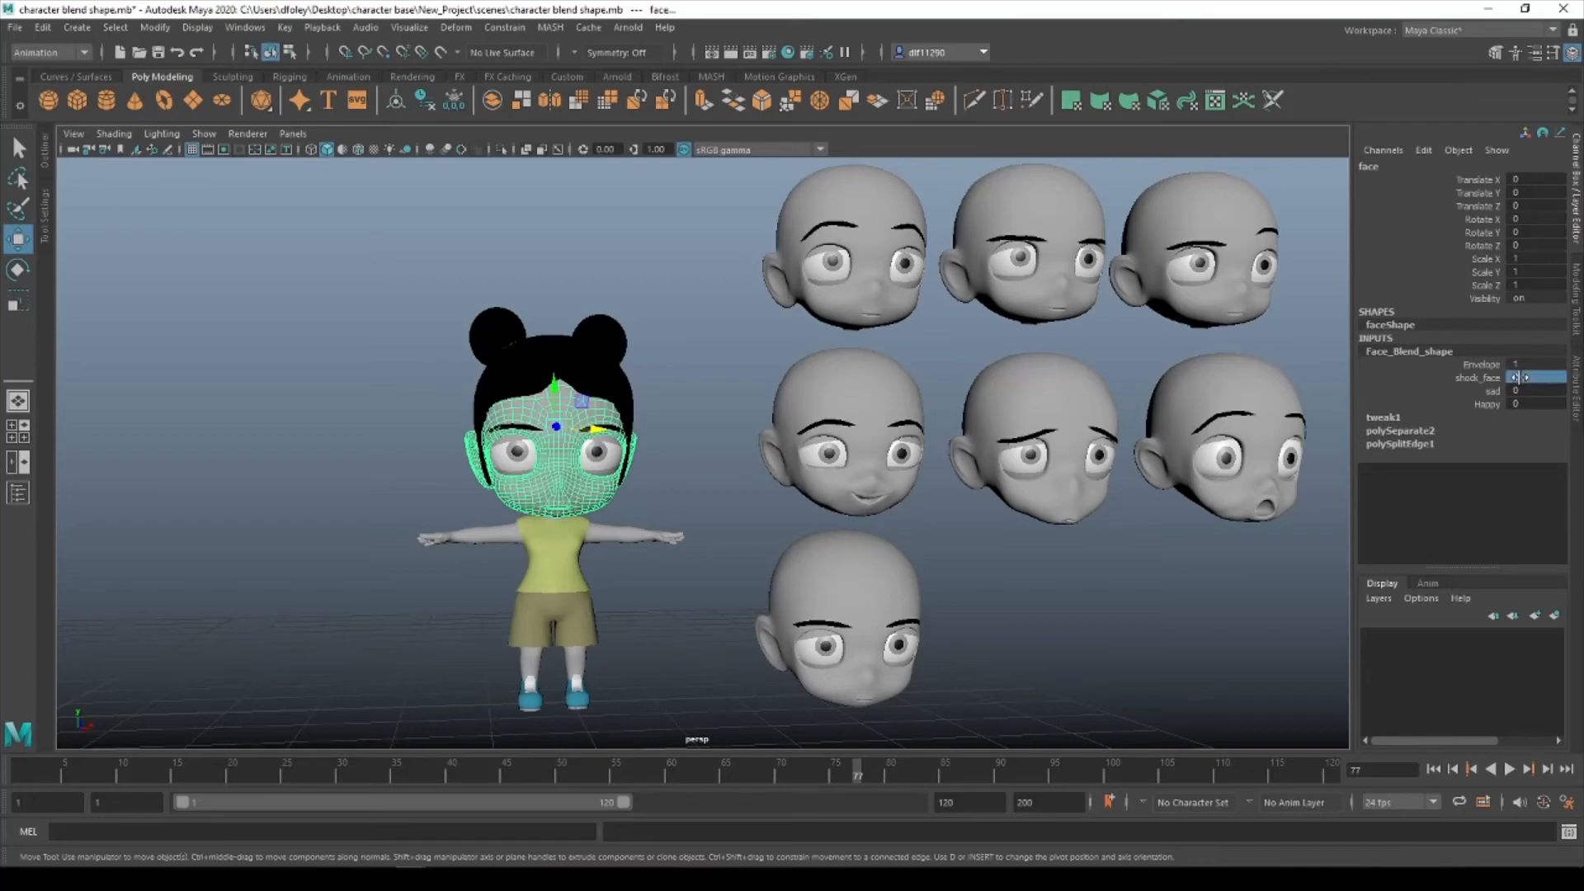
text(1)
key(Return)
middle_drag(1254, 350, 1206, 350)
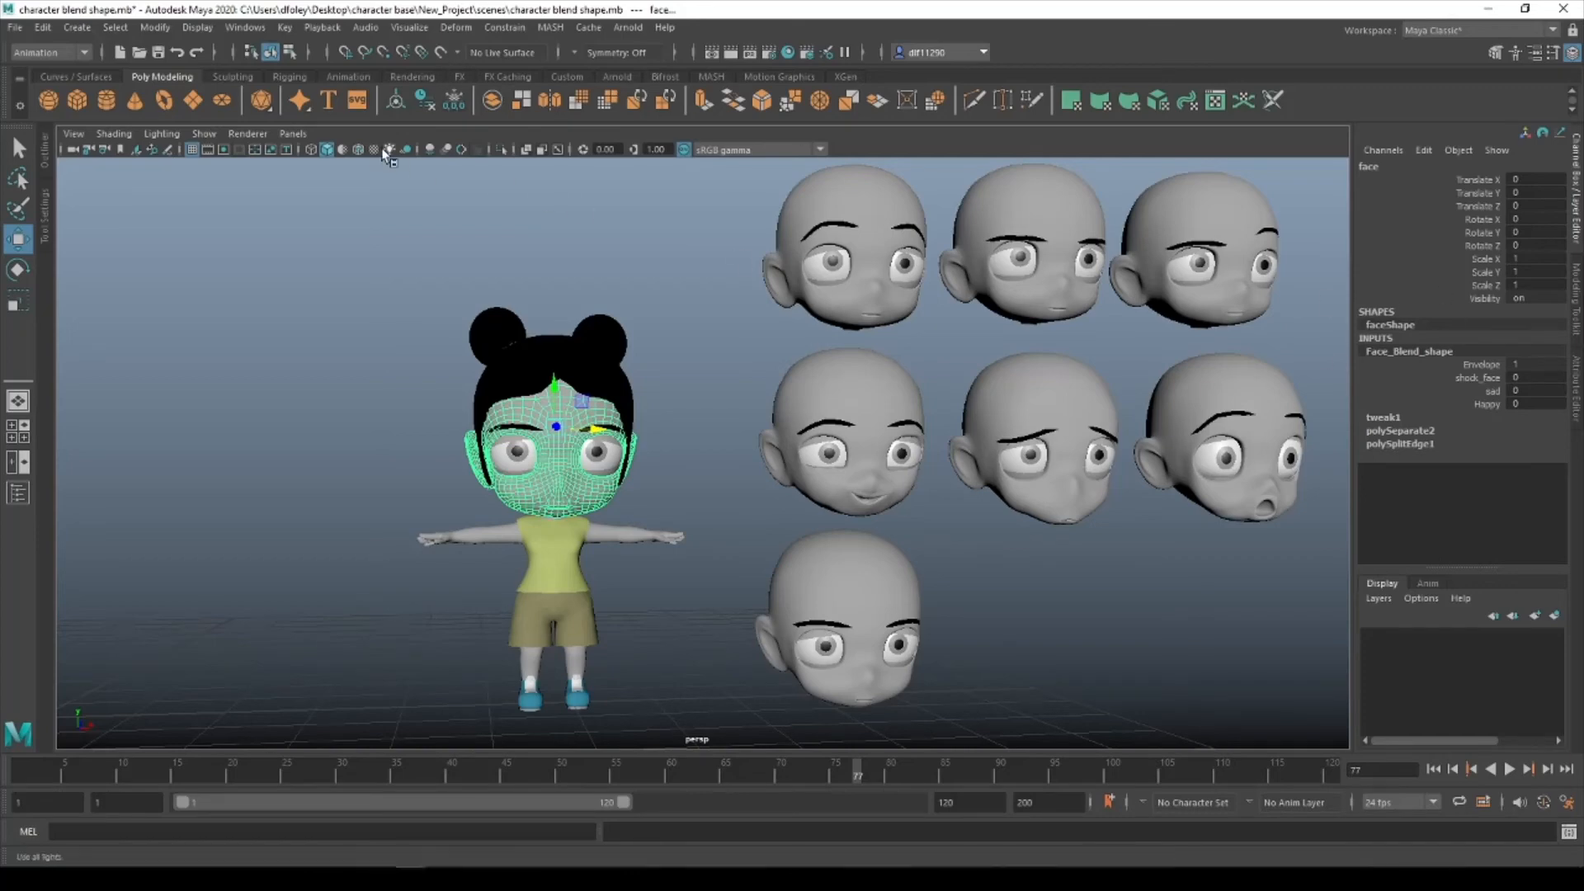
Reopen the Connection Editor and load the character's face with its Face_Blend_shape as the output side.
click(245, 28)
mouse_move(291, 86)
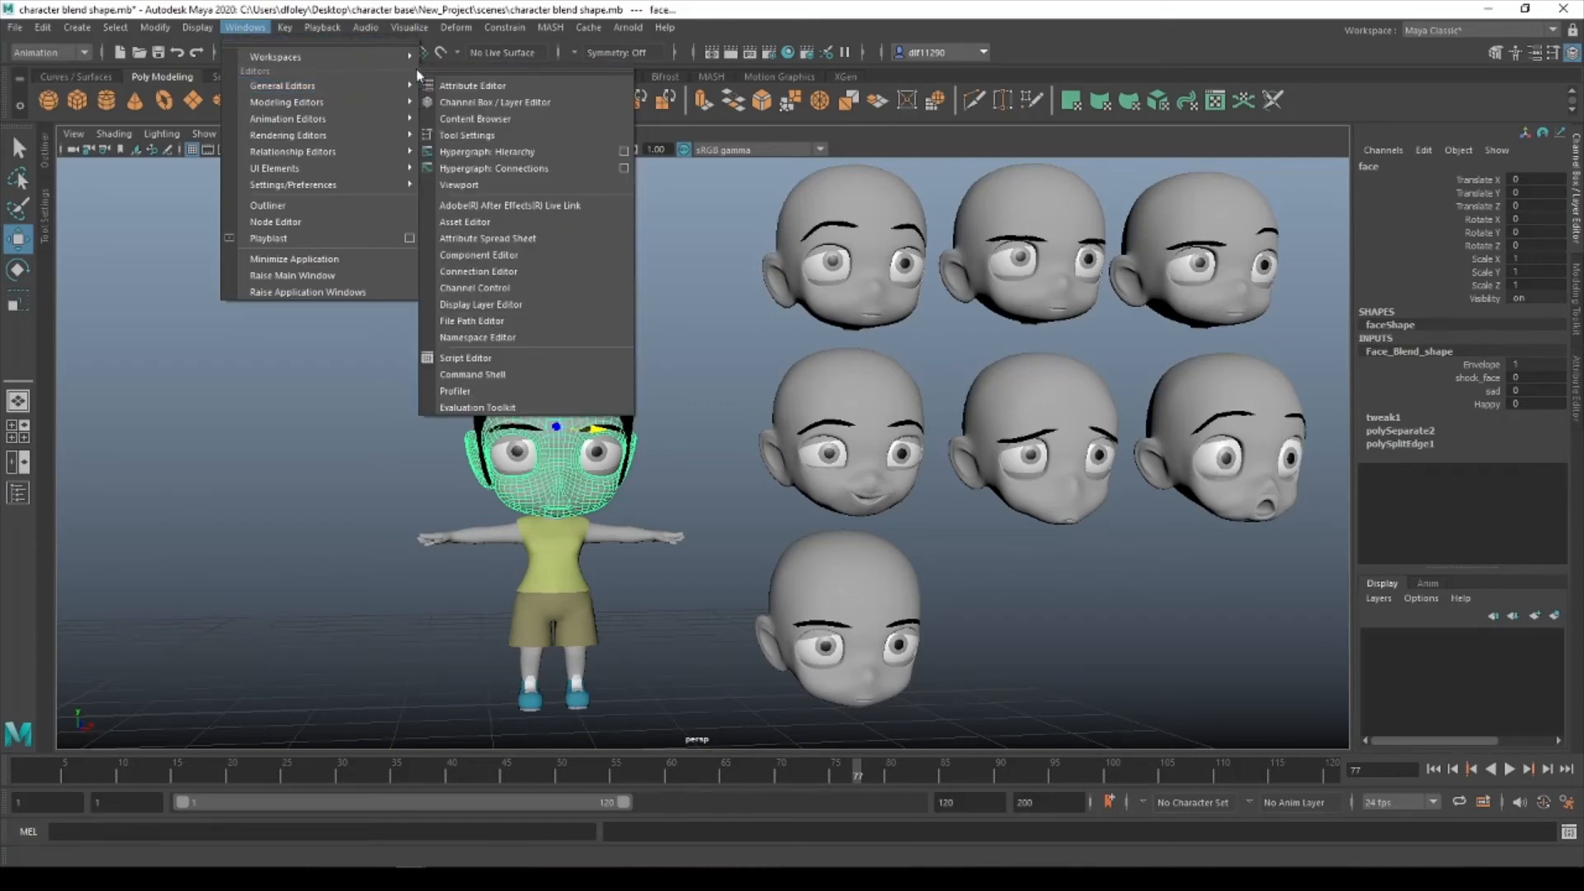
click(478, 271)
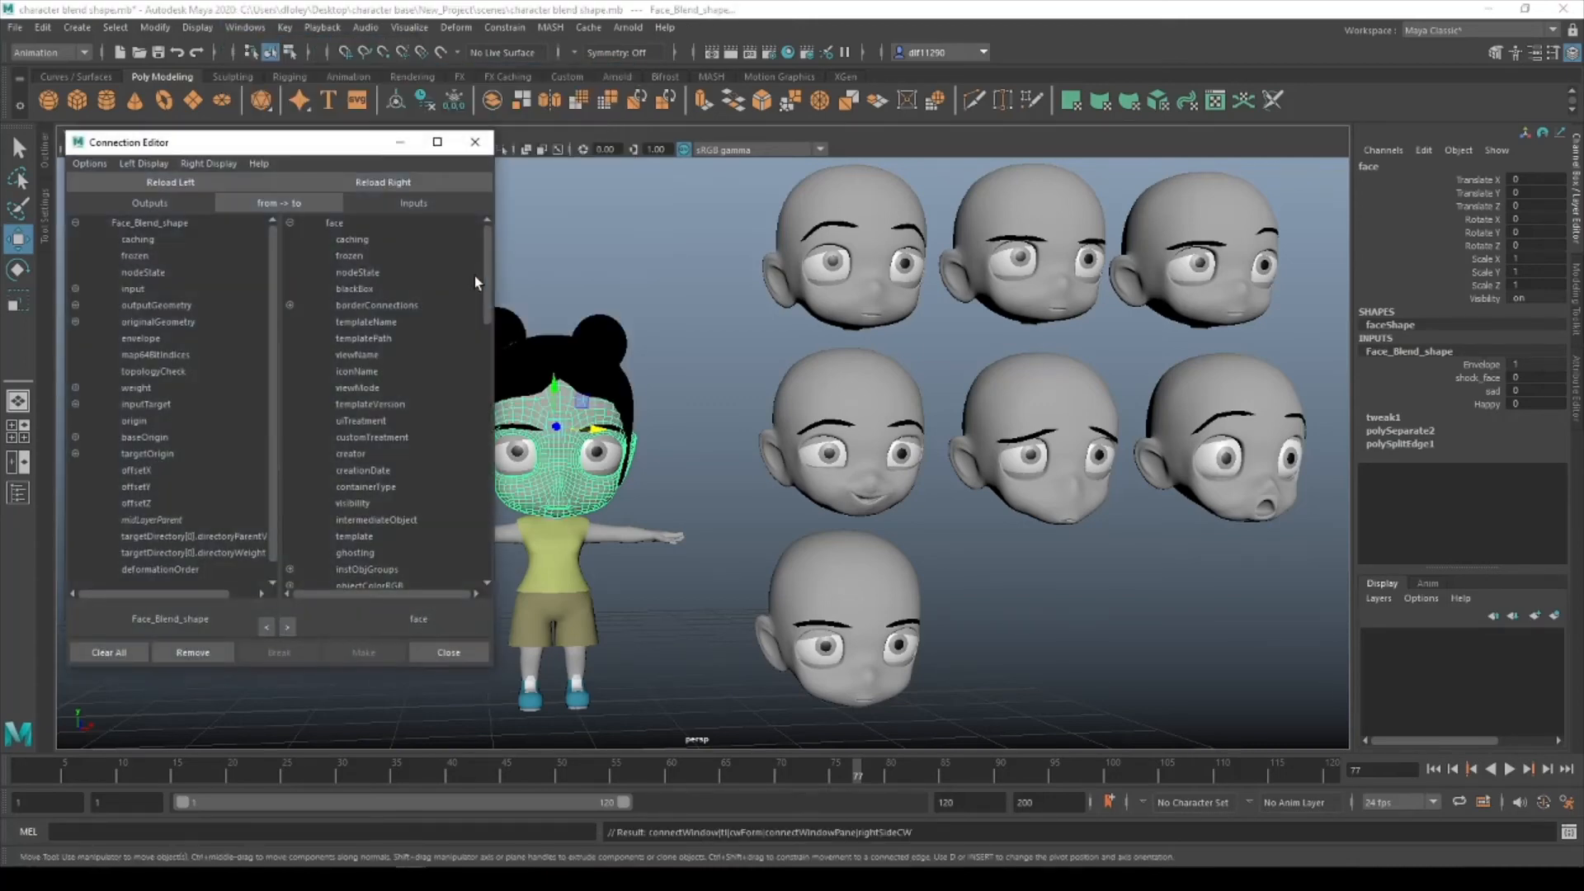
double_click(1444, 352)
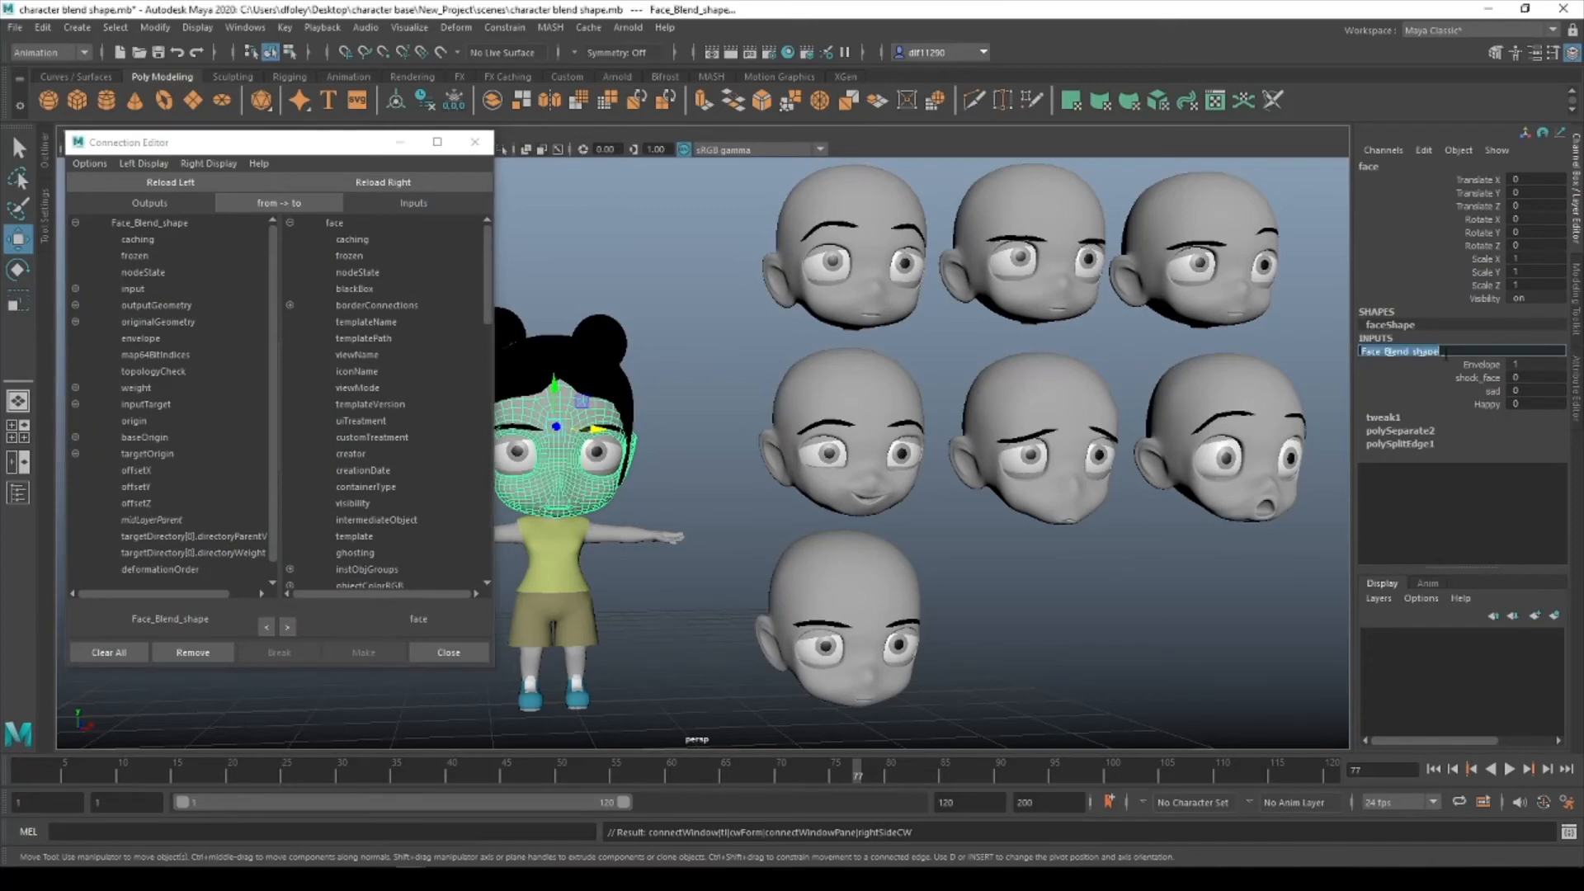
click(172, 182)
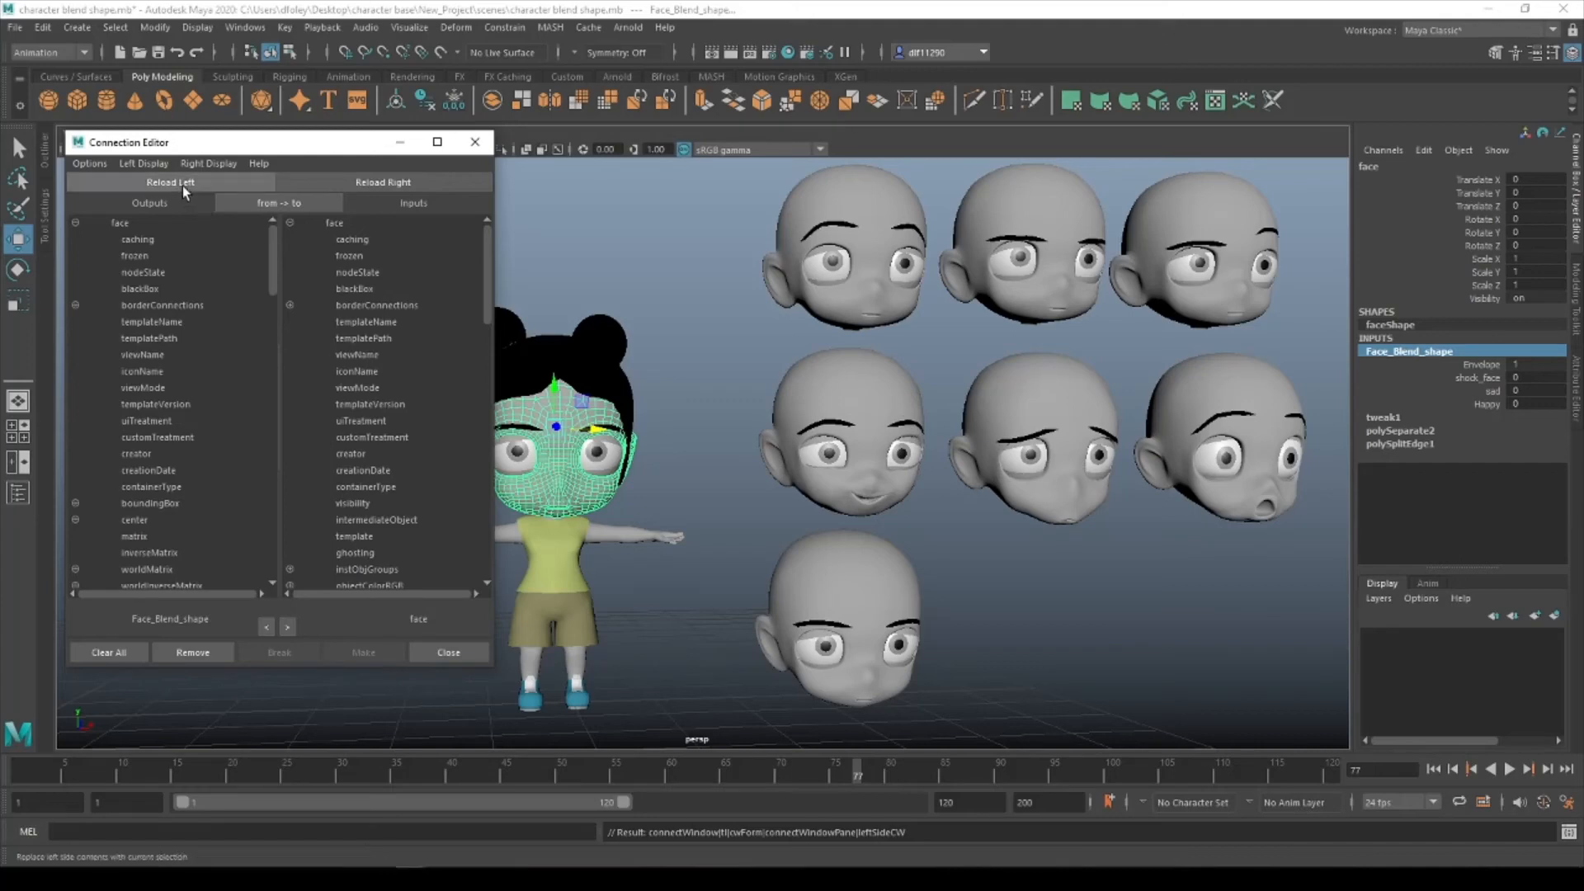
click(165, 239)
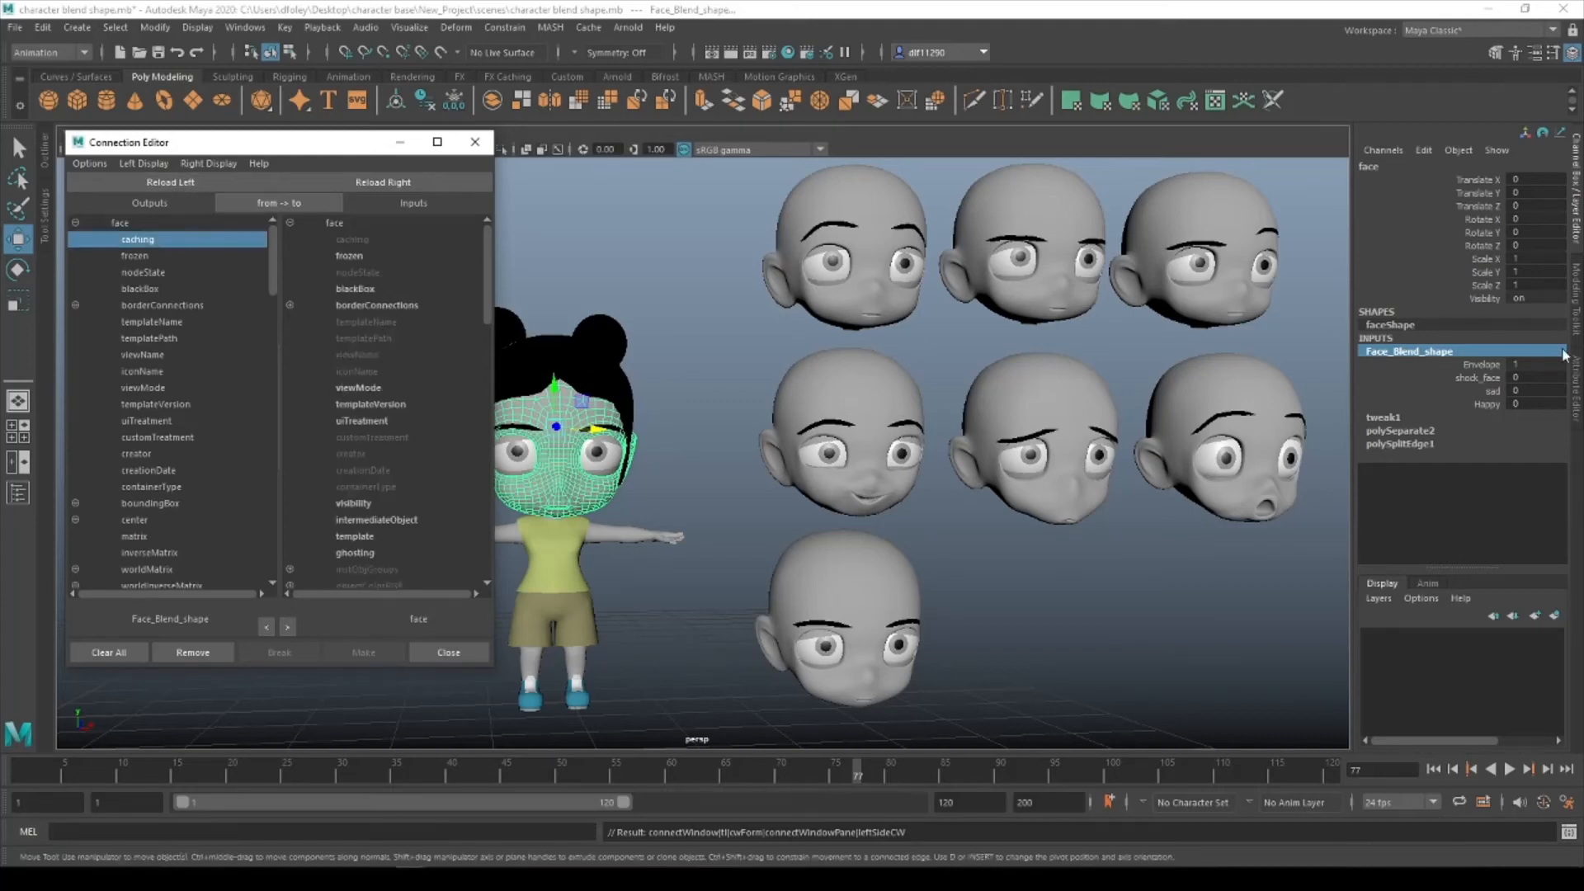
click(1437, 394)
click(566, 494)
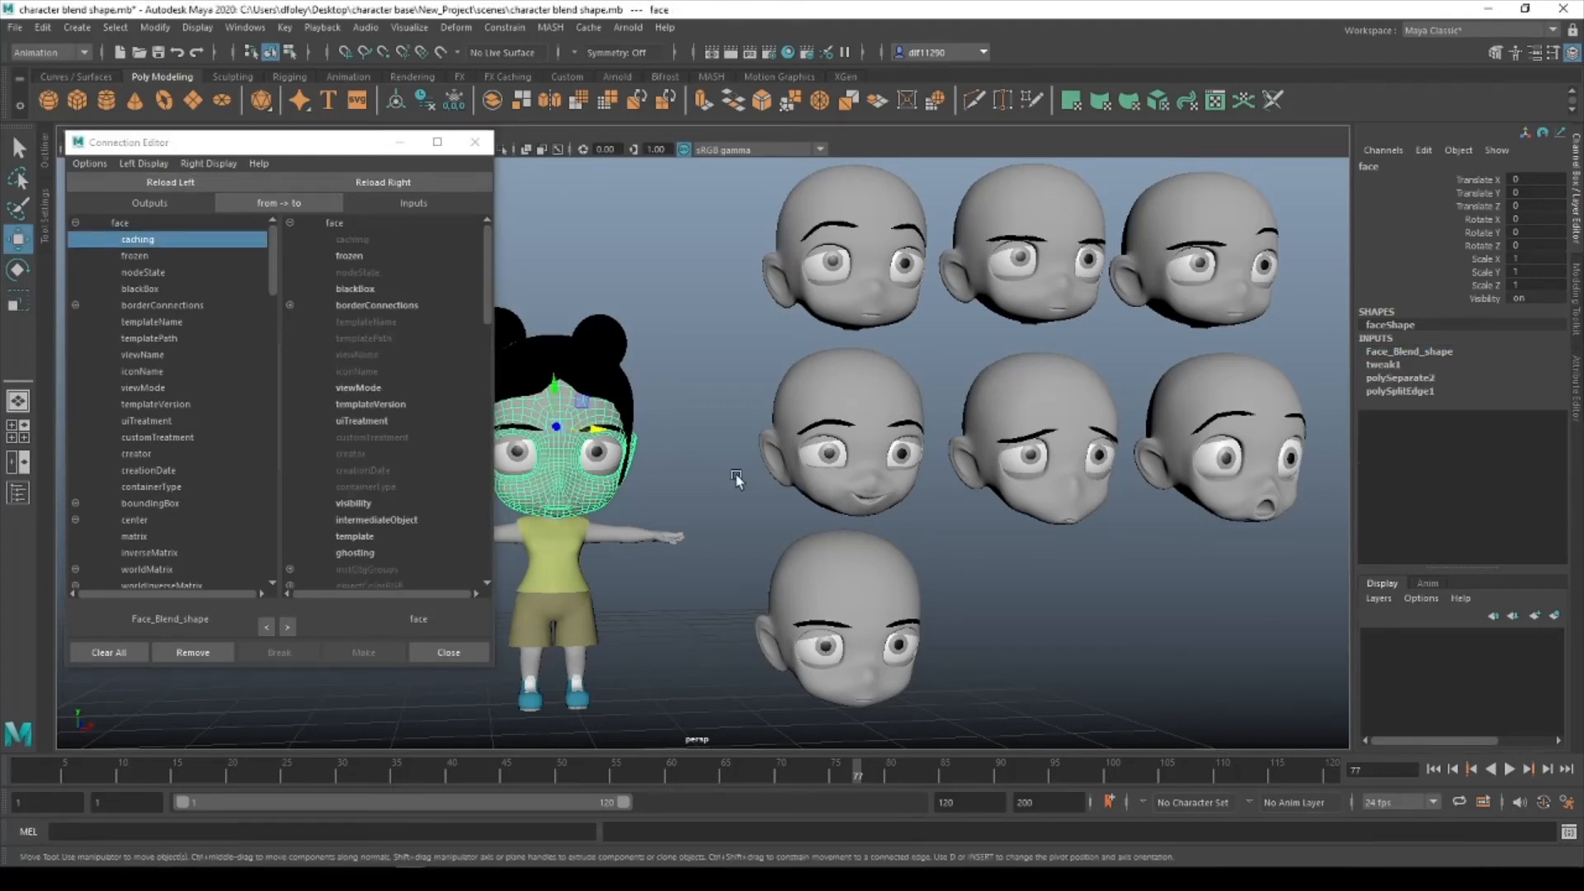
click(1452, 352)
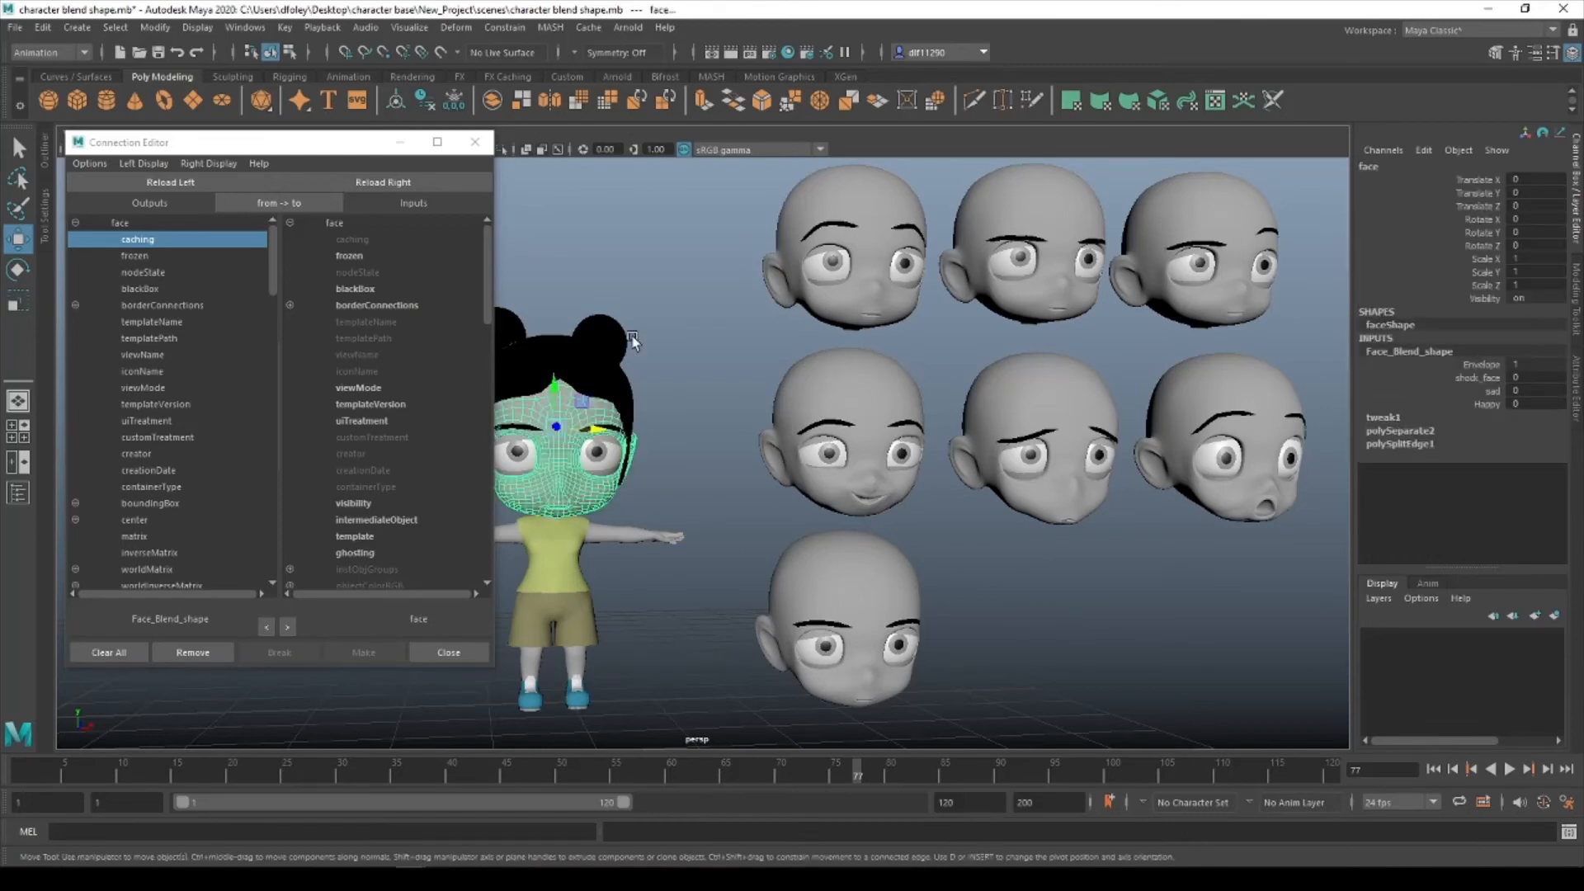
click(195, 182)
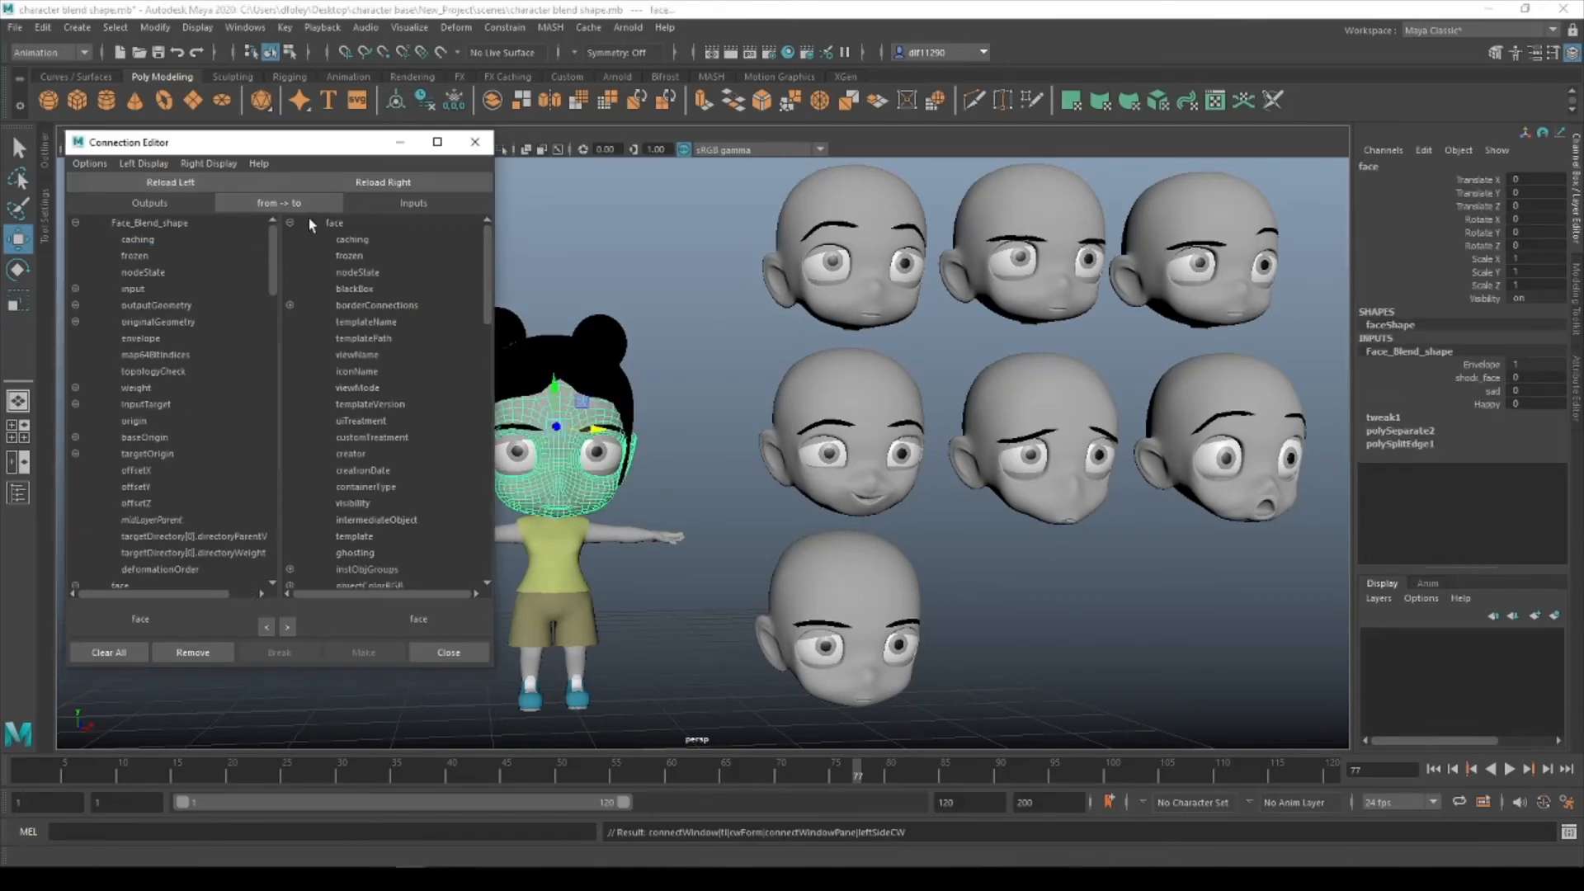
Load the eyebrows with their eyebrow_blend_shape as the input side of the Connection Editor.
click(617, 428)
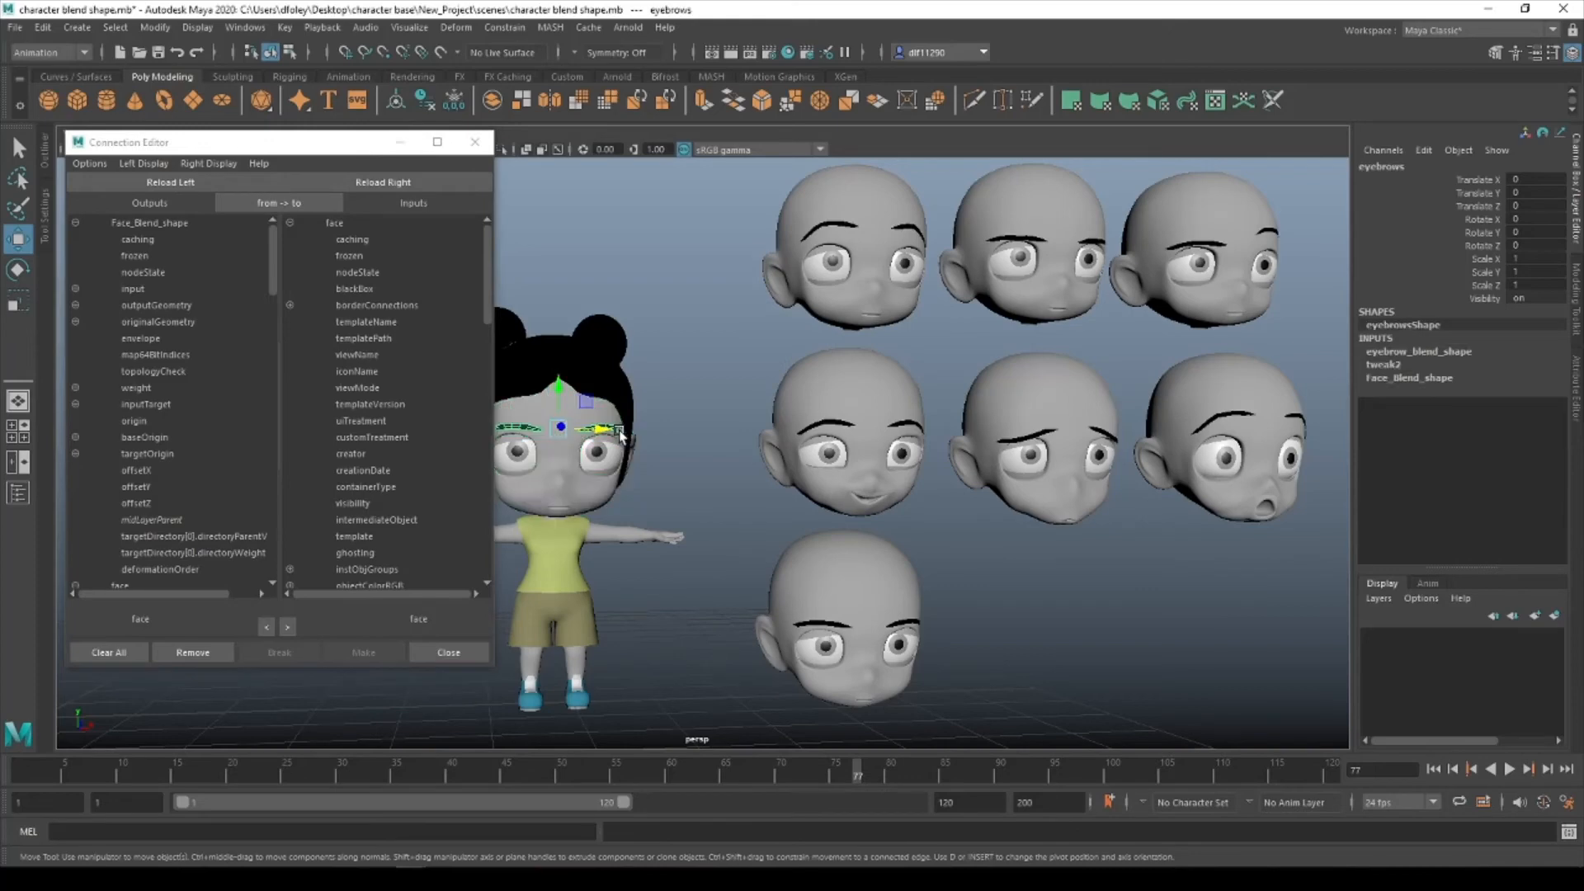
click(1431, 352)
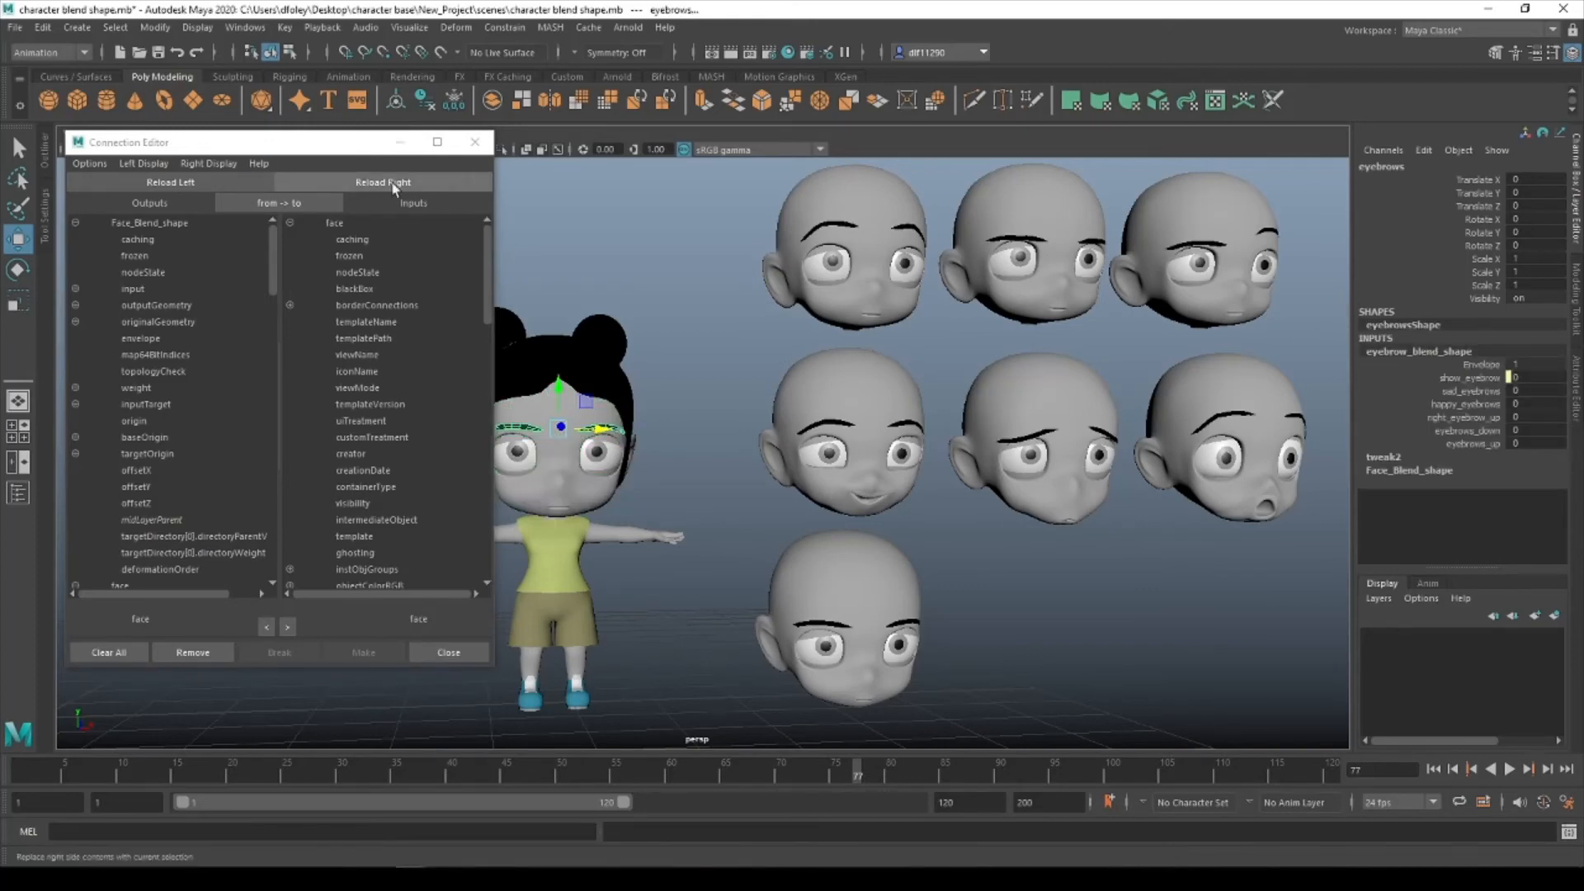
click(412, 186)
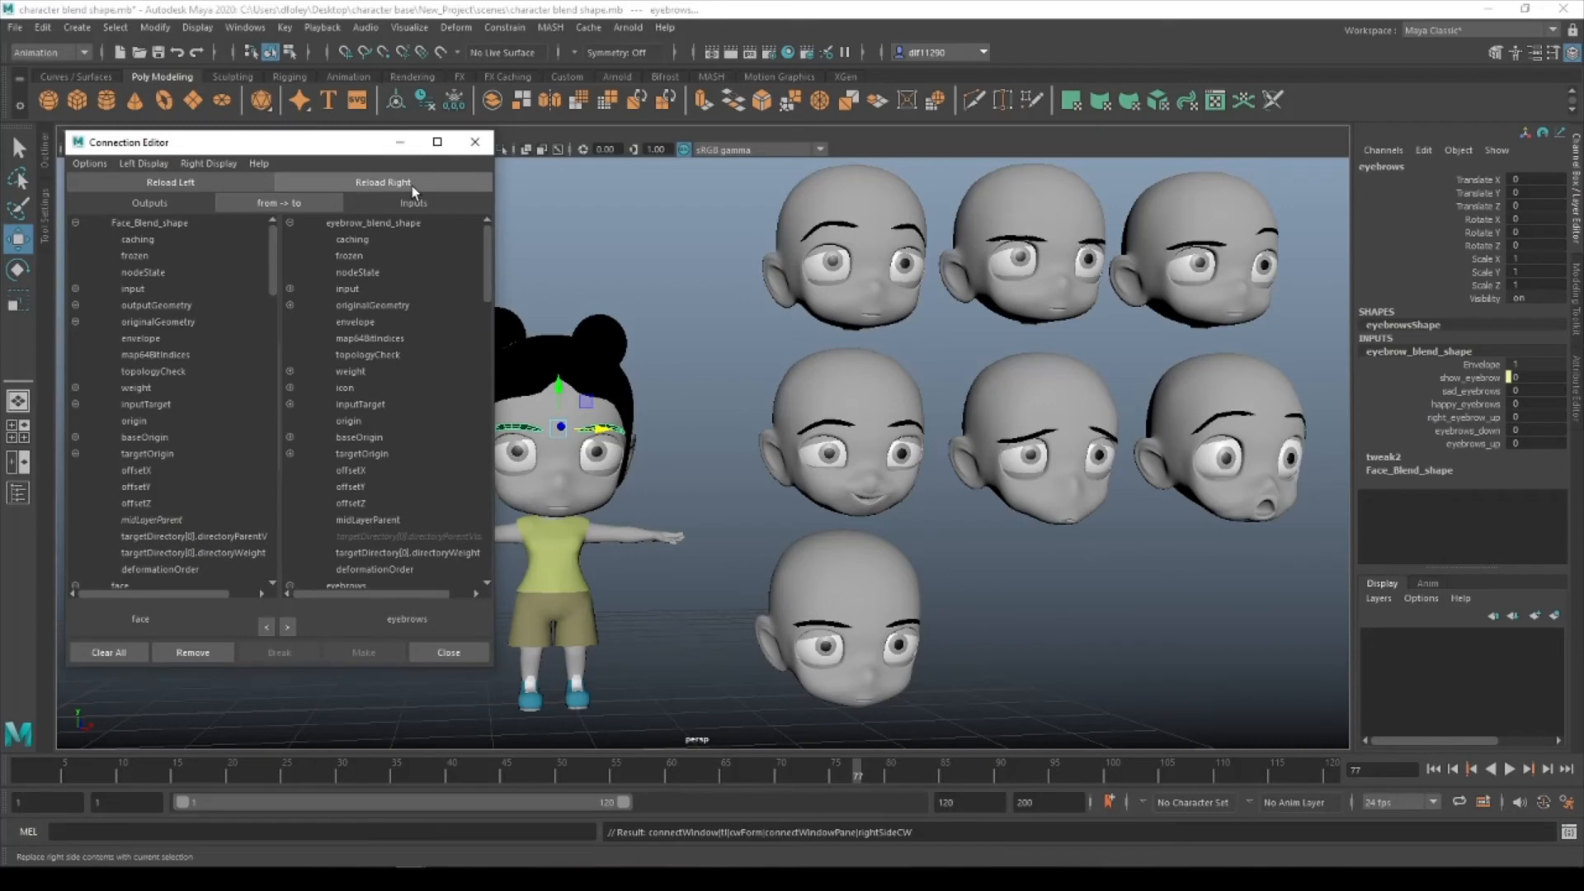
Load the character's top eyelids with their top_eyelid_blend_shape as the input side of the Connection Editor.
alt+middle_drag(524, 462, 775, 474)
scroll(612, 464, up, 5)
click(704, 410)
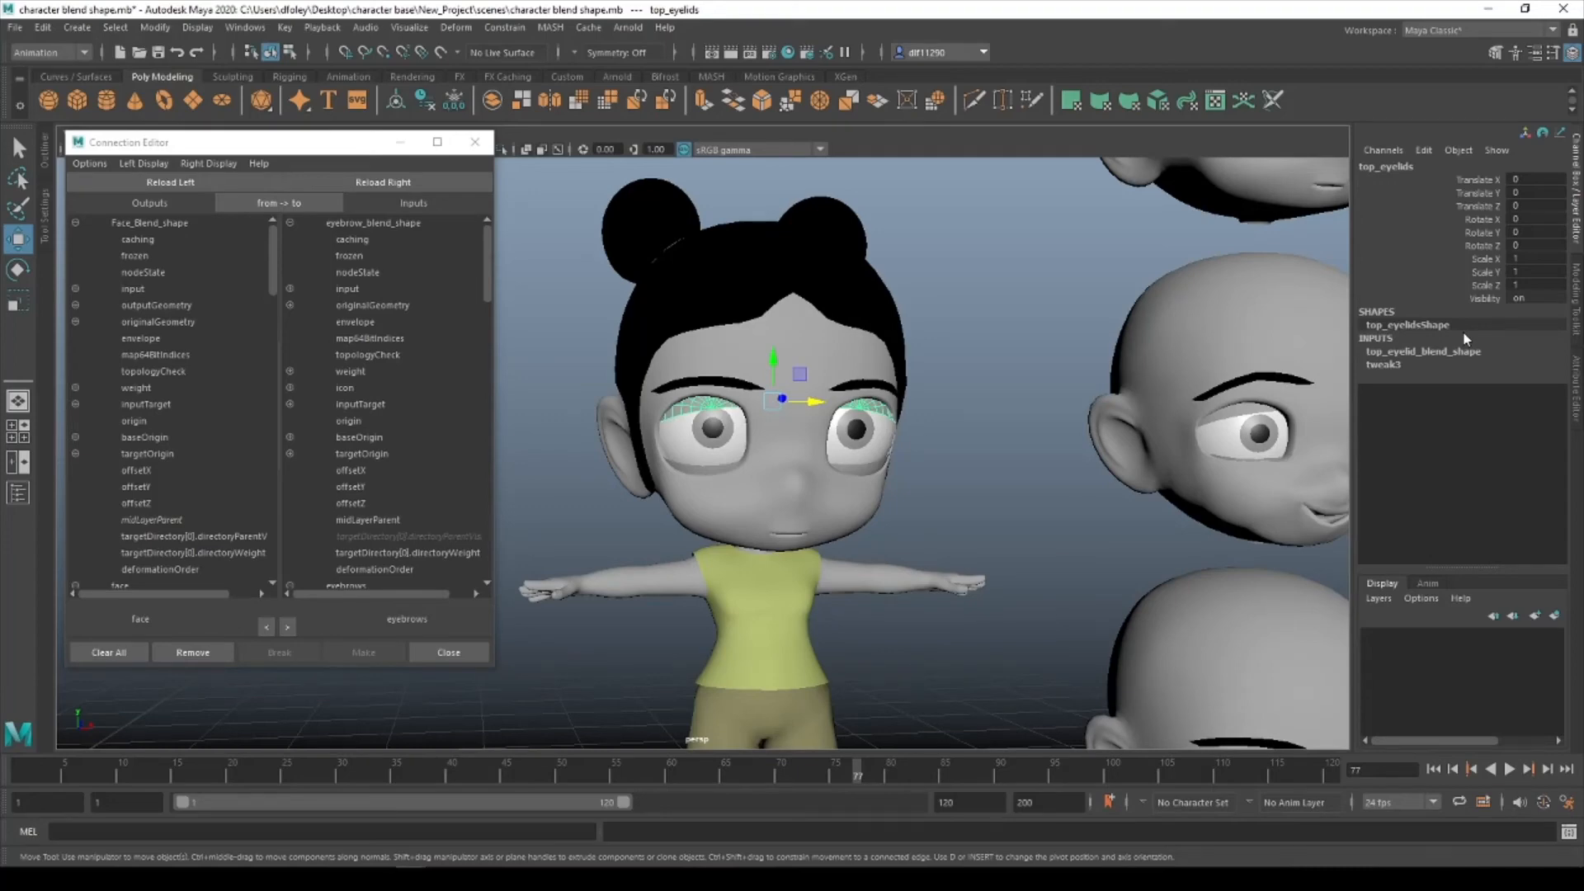
scroll(792, 425, down, 2)
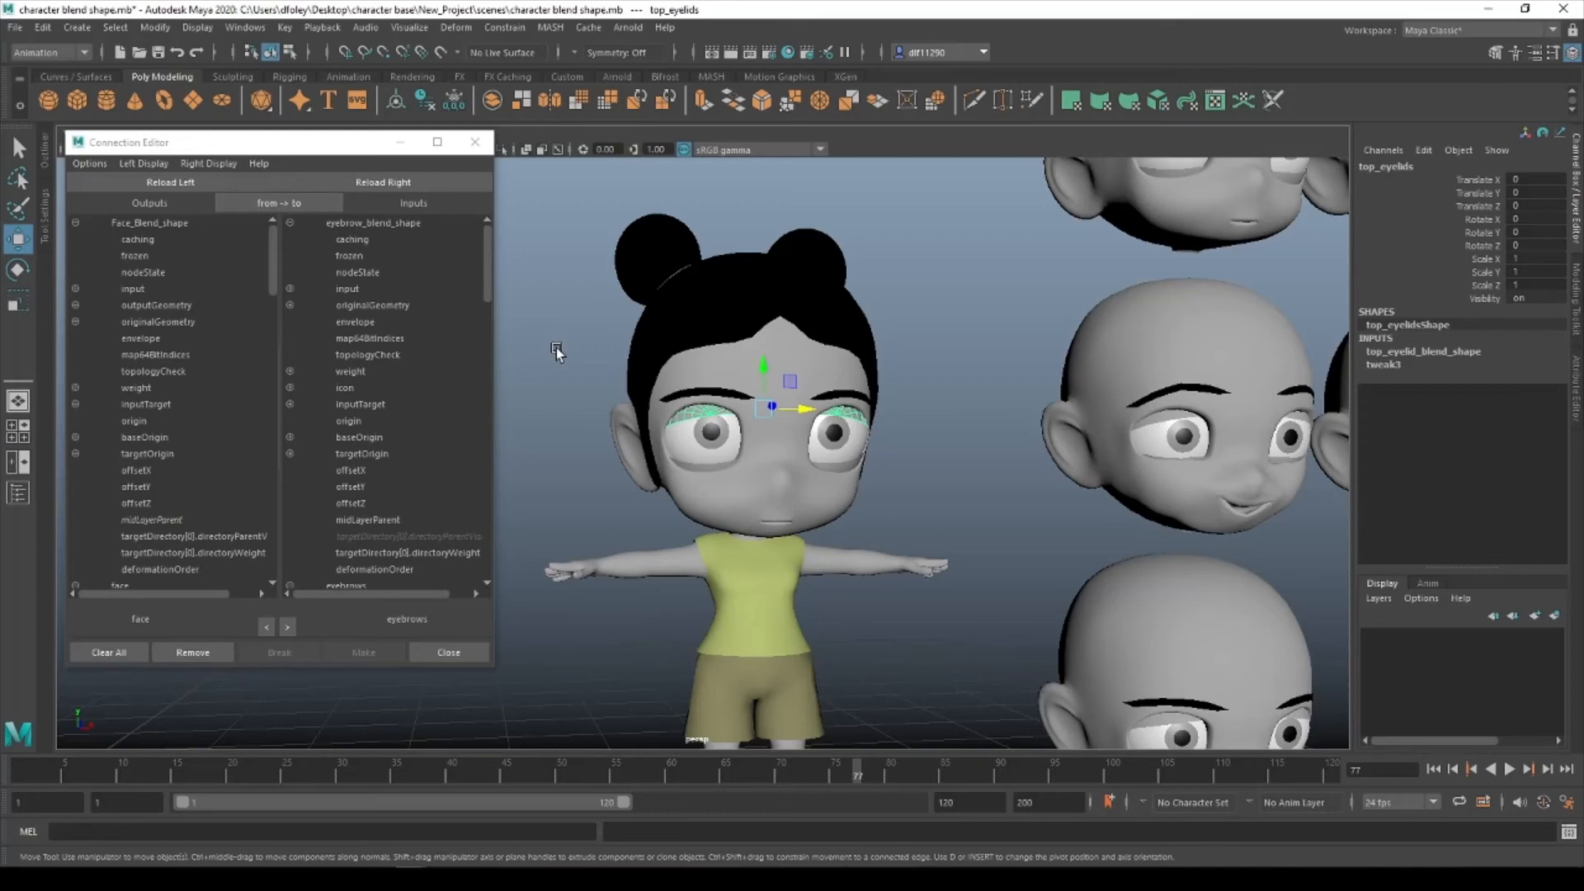
click(1421, 349)
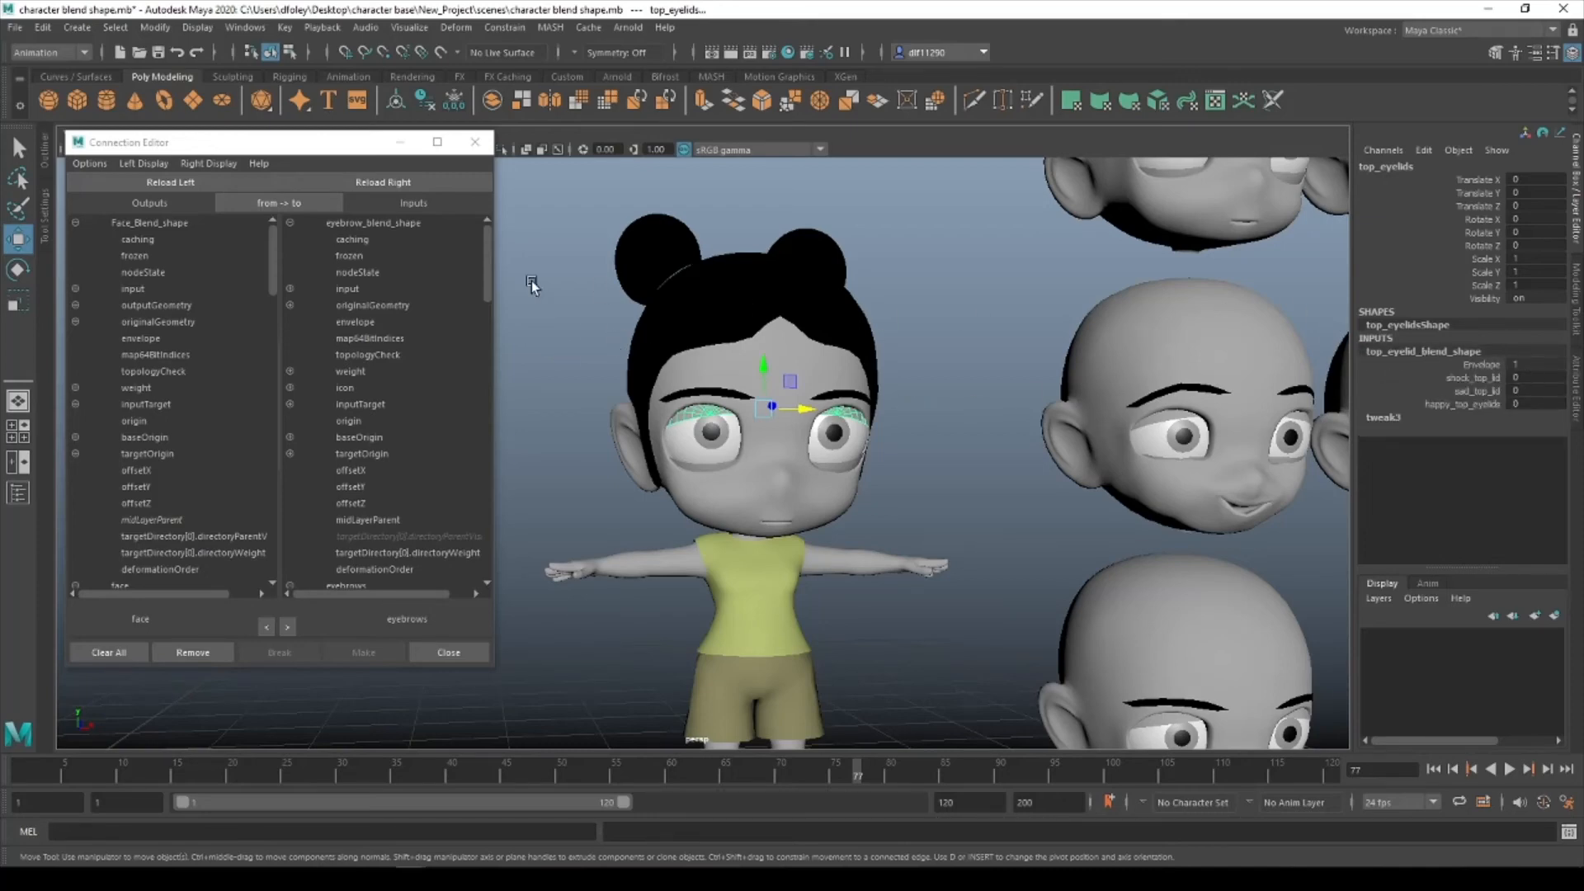
click(416, 181)
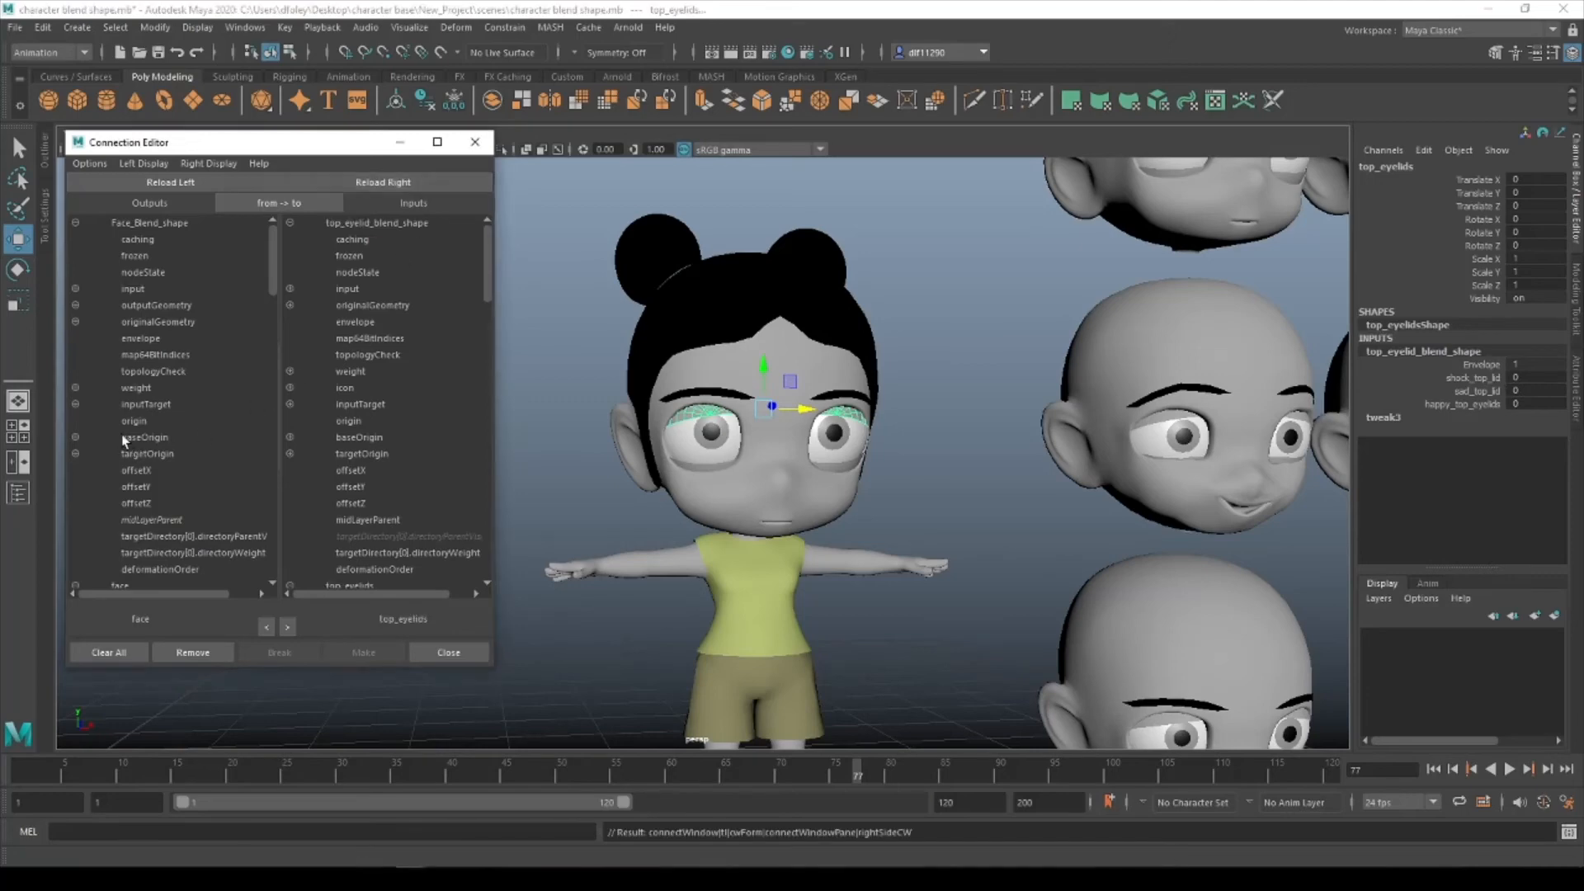
Connect the shock_face weight of Face_Blend_shape to the shock_top_lid weight of top_eyelid_blend_shape.
click(75, 388)
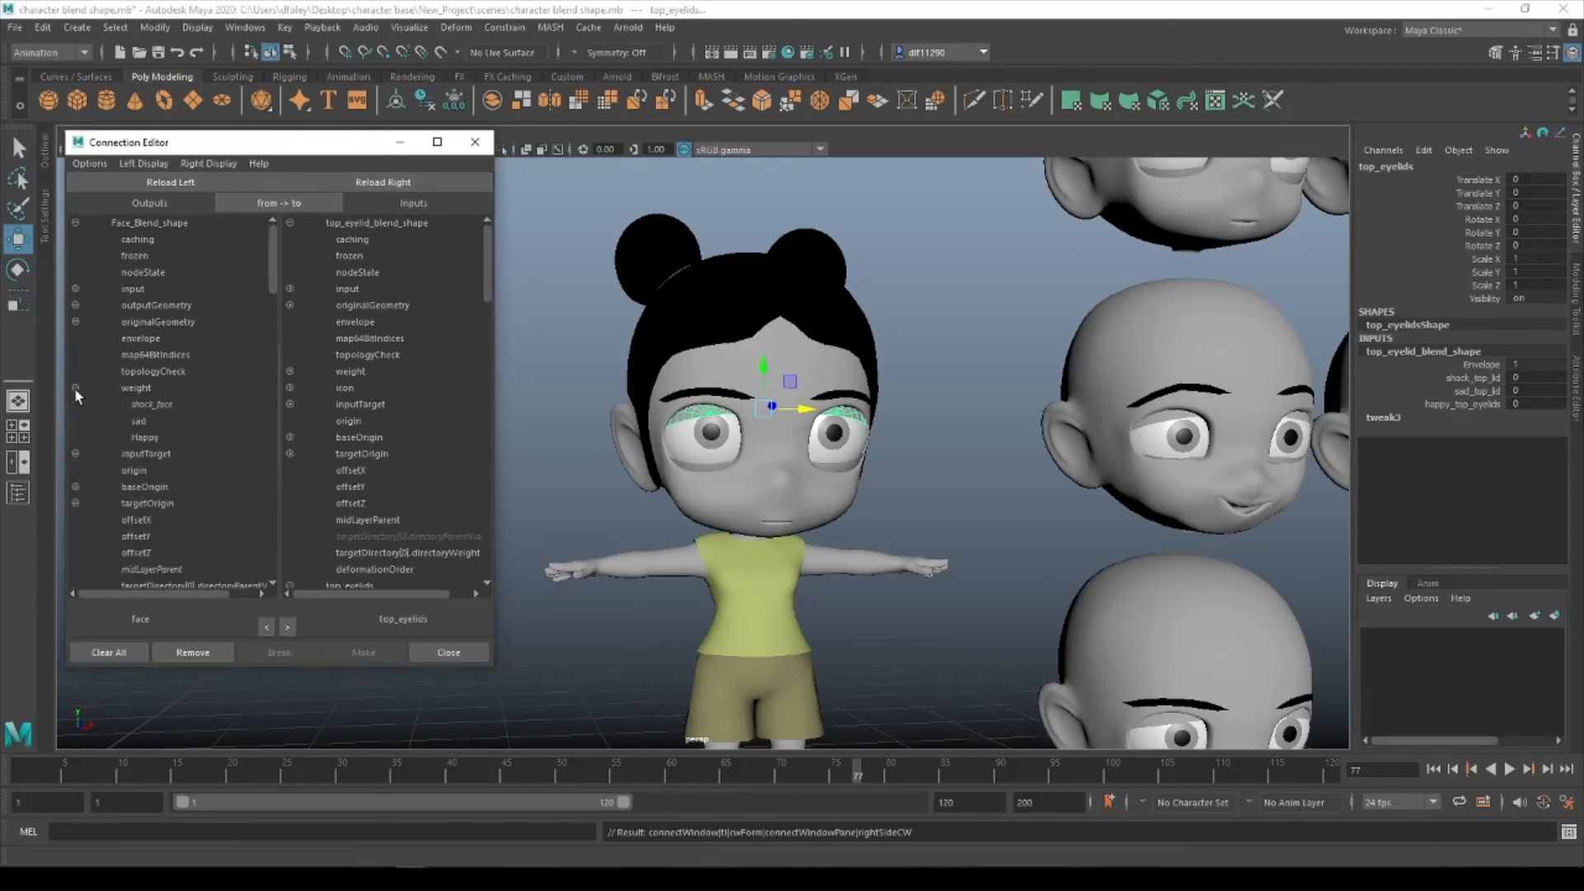
click(291, 371)
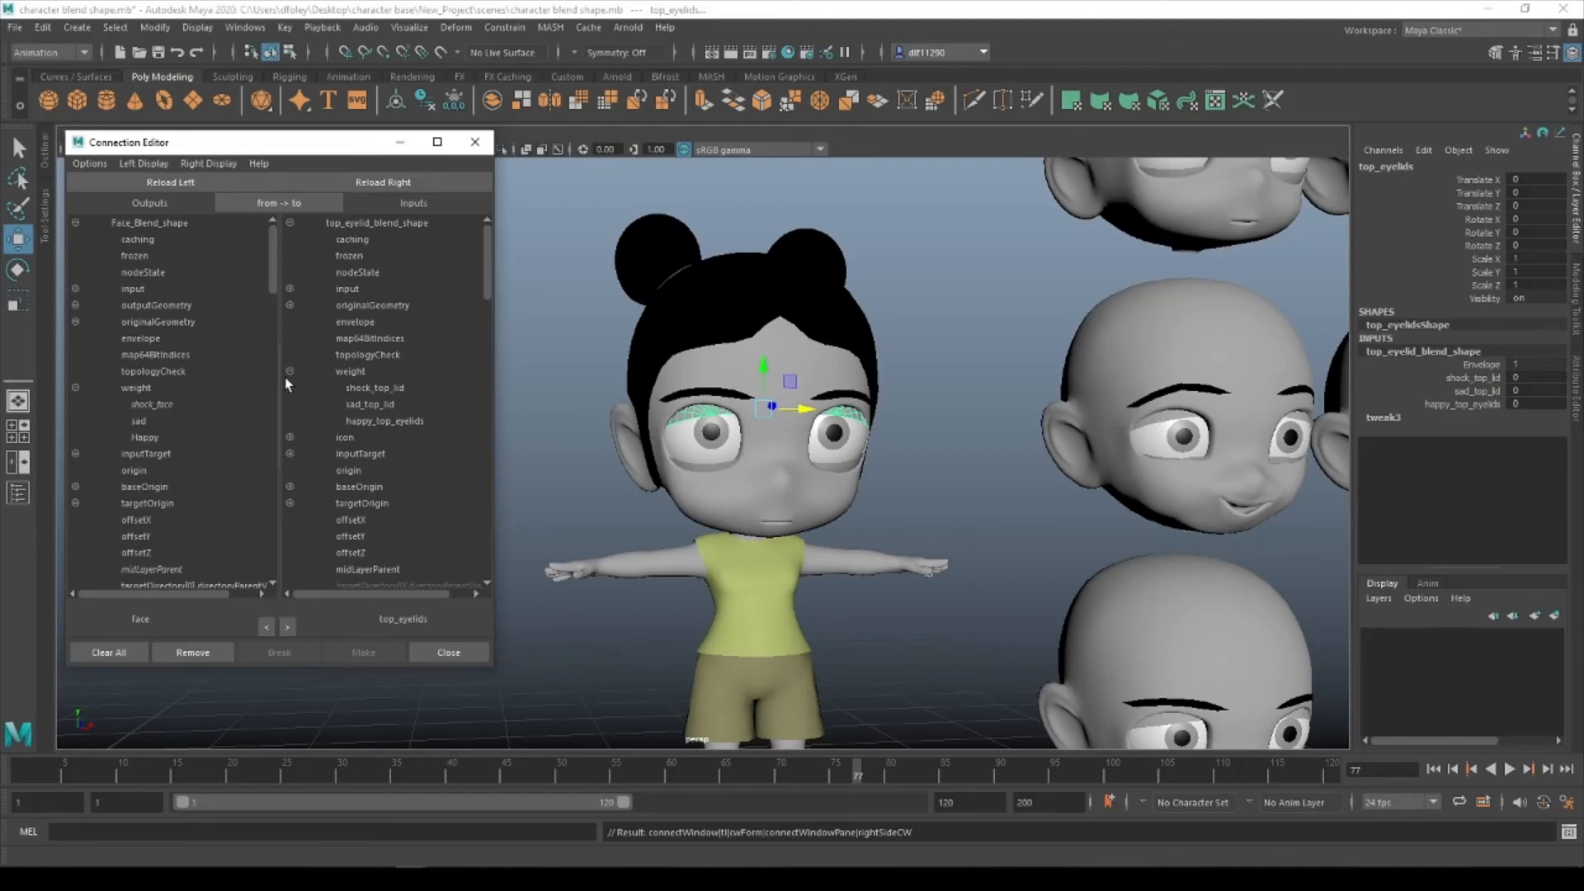
click(164, 409)
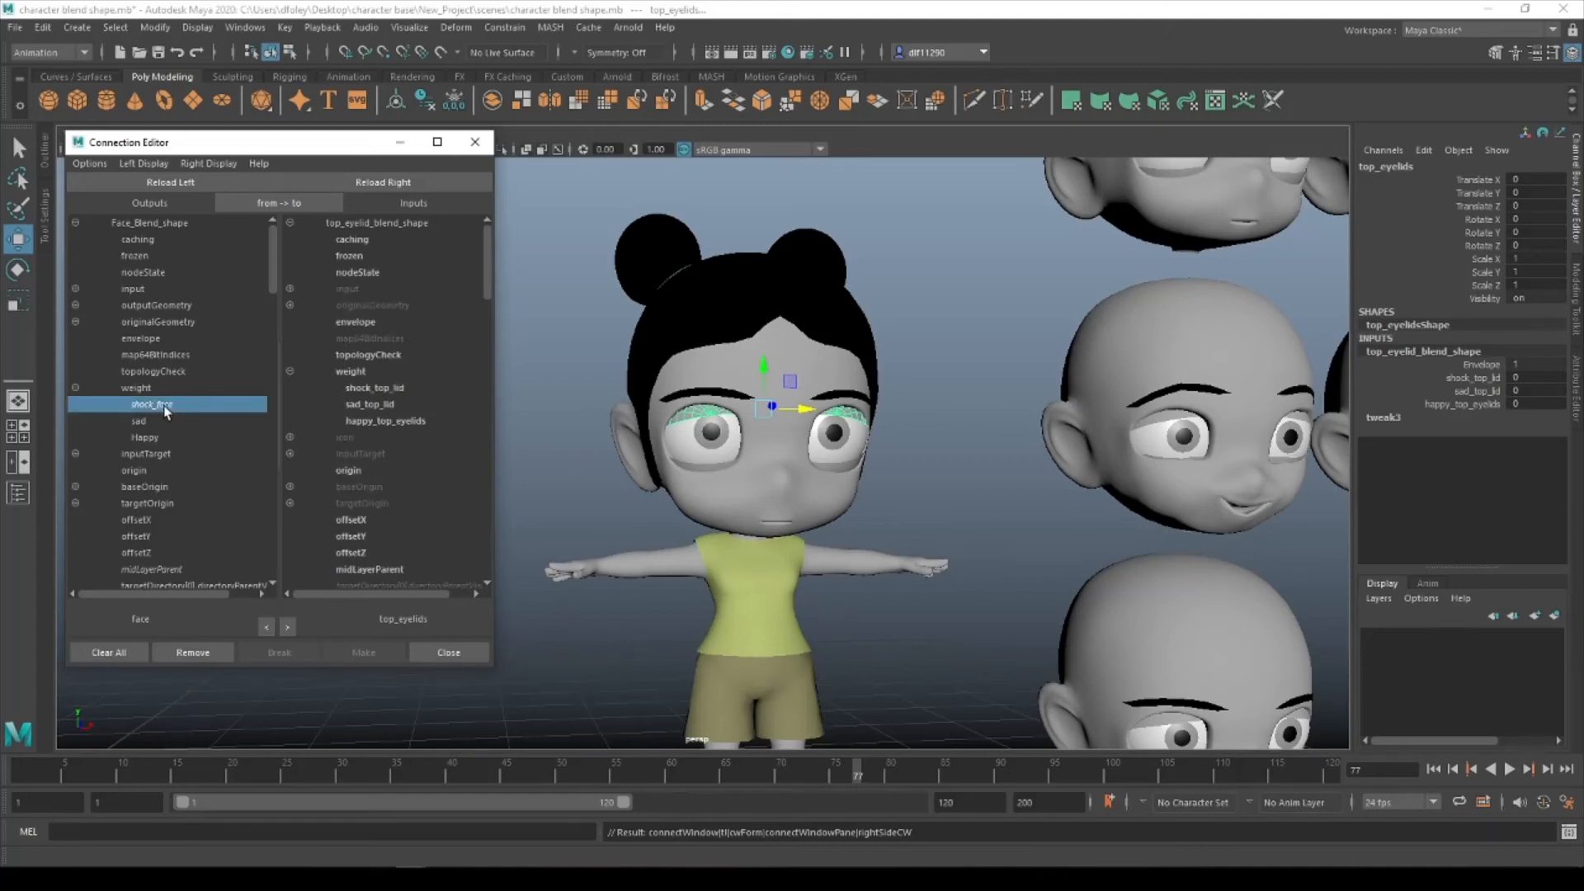
click(391, 389)
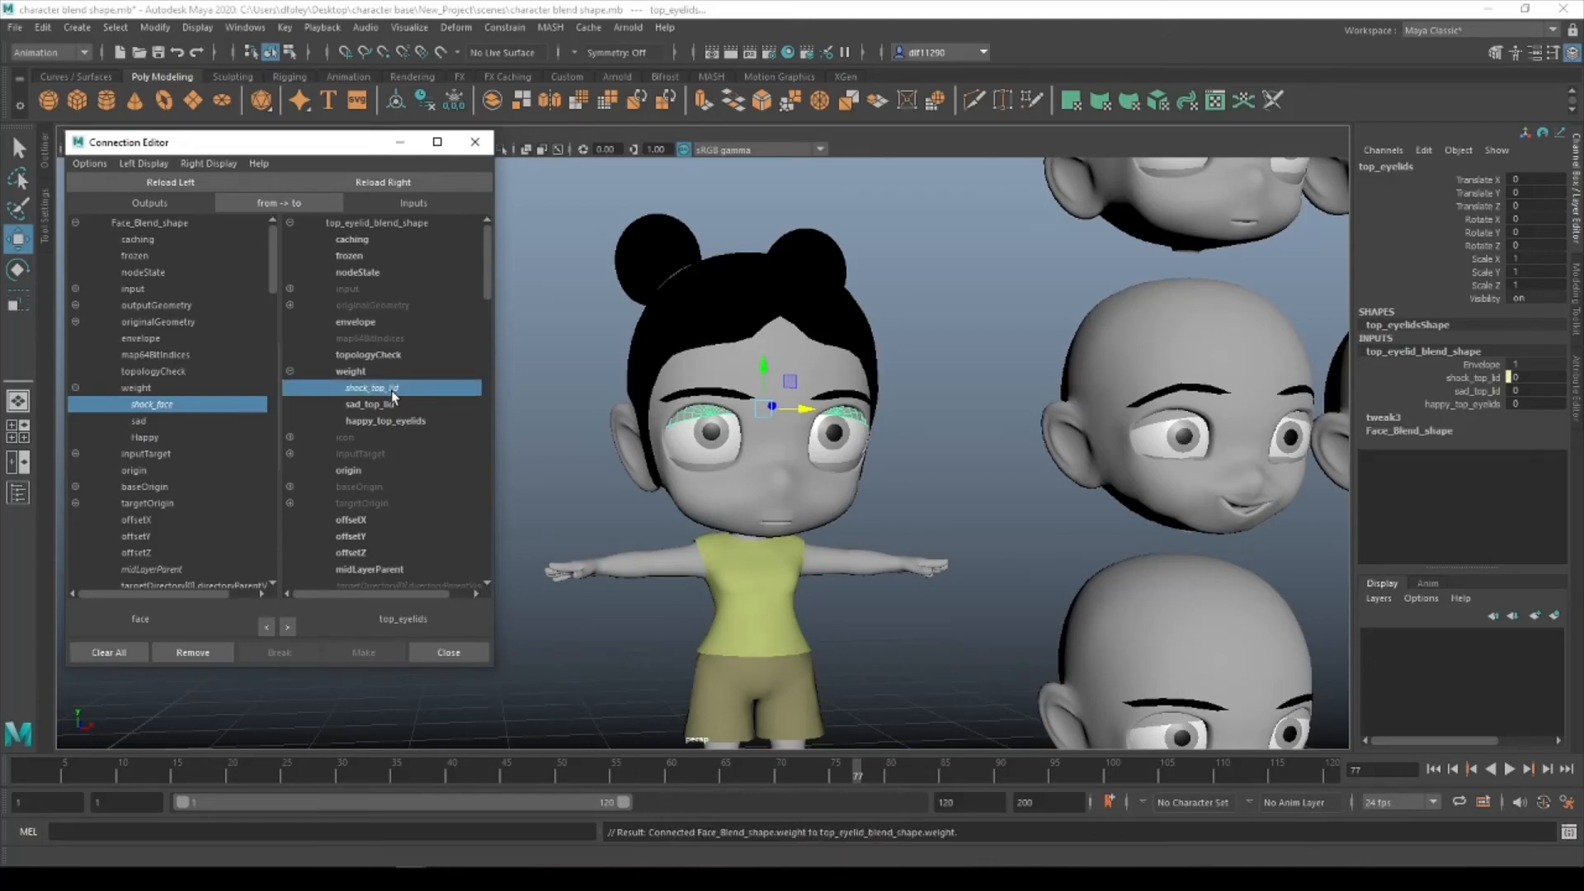
Test the top eyelid connection by setting the face's shock_face target to 1 and returning it to 0.
click(763, 513)
click(1433, 353)
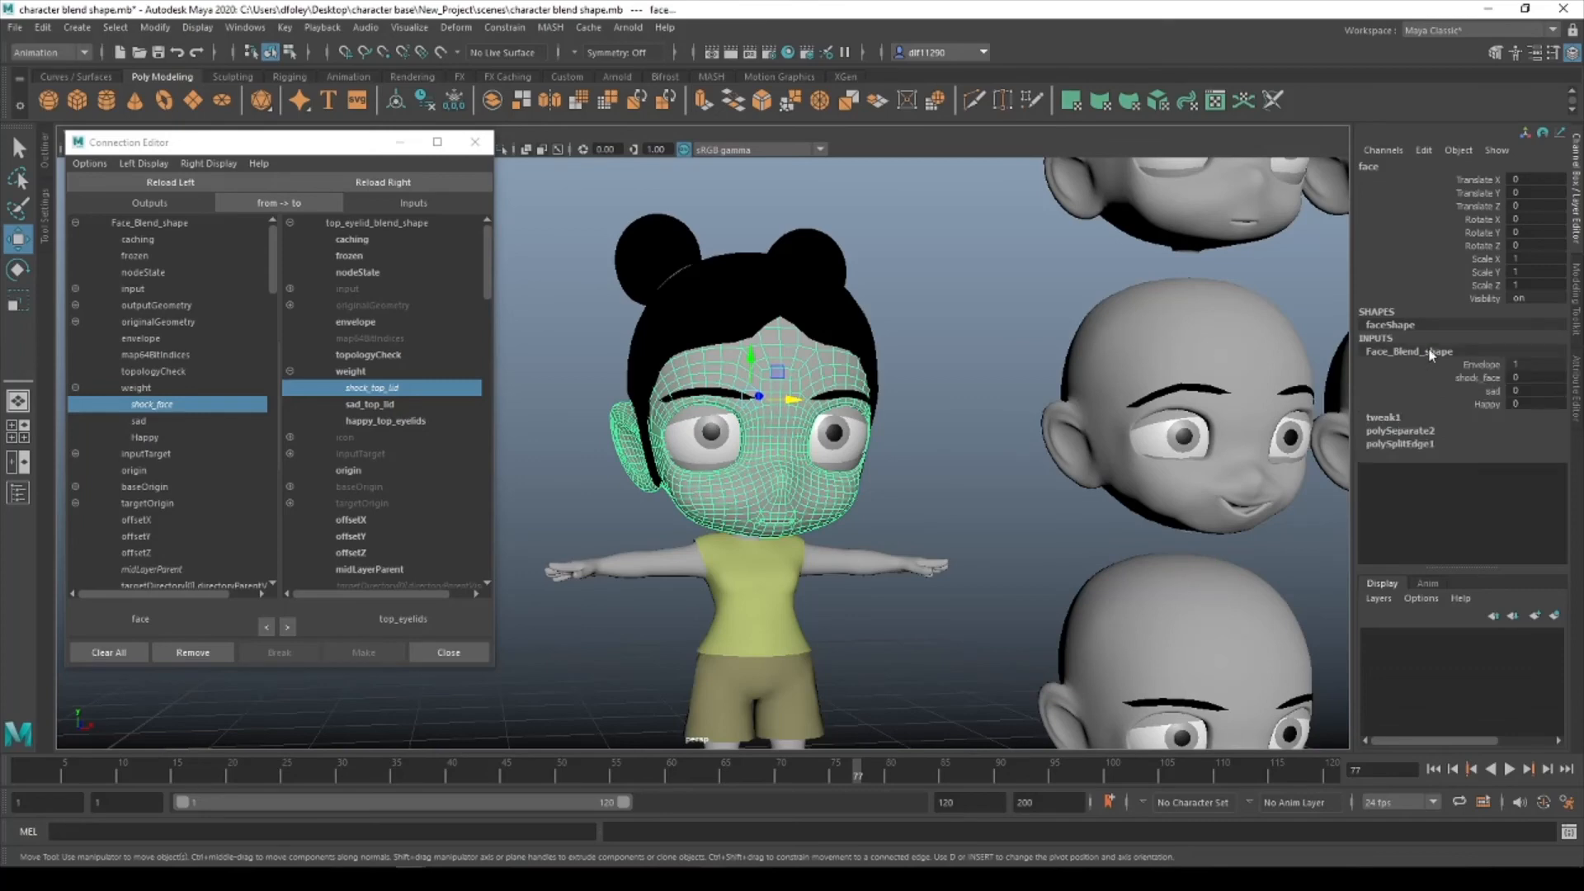
drag(1525, 379, 1573, 363)
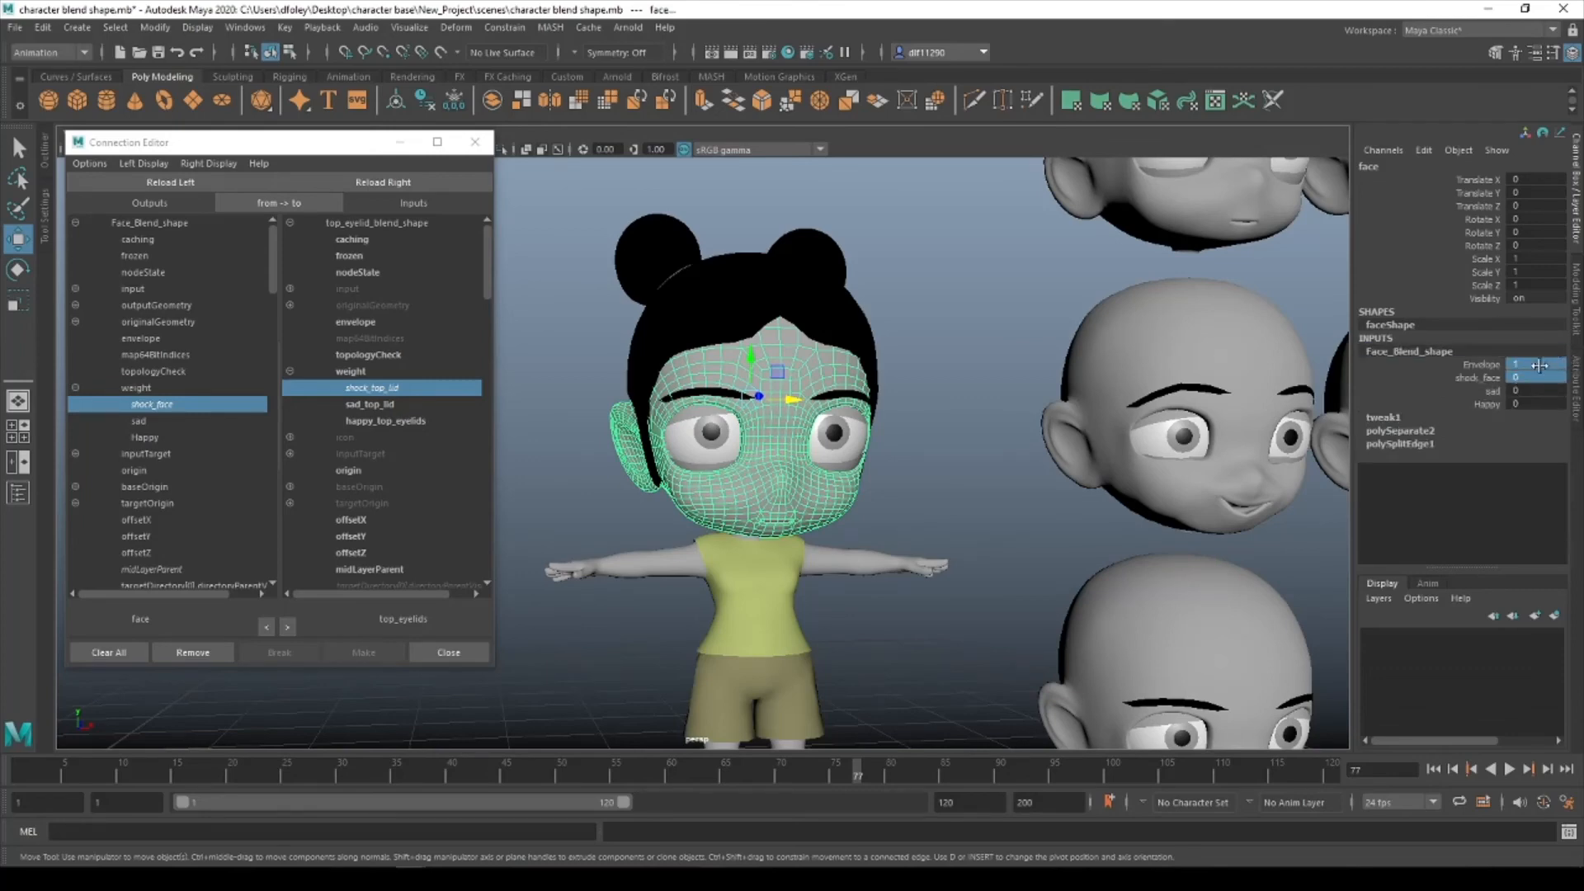
click(1468, 392)
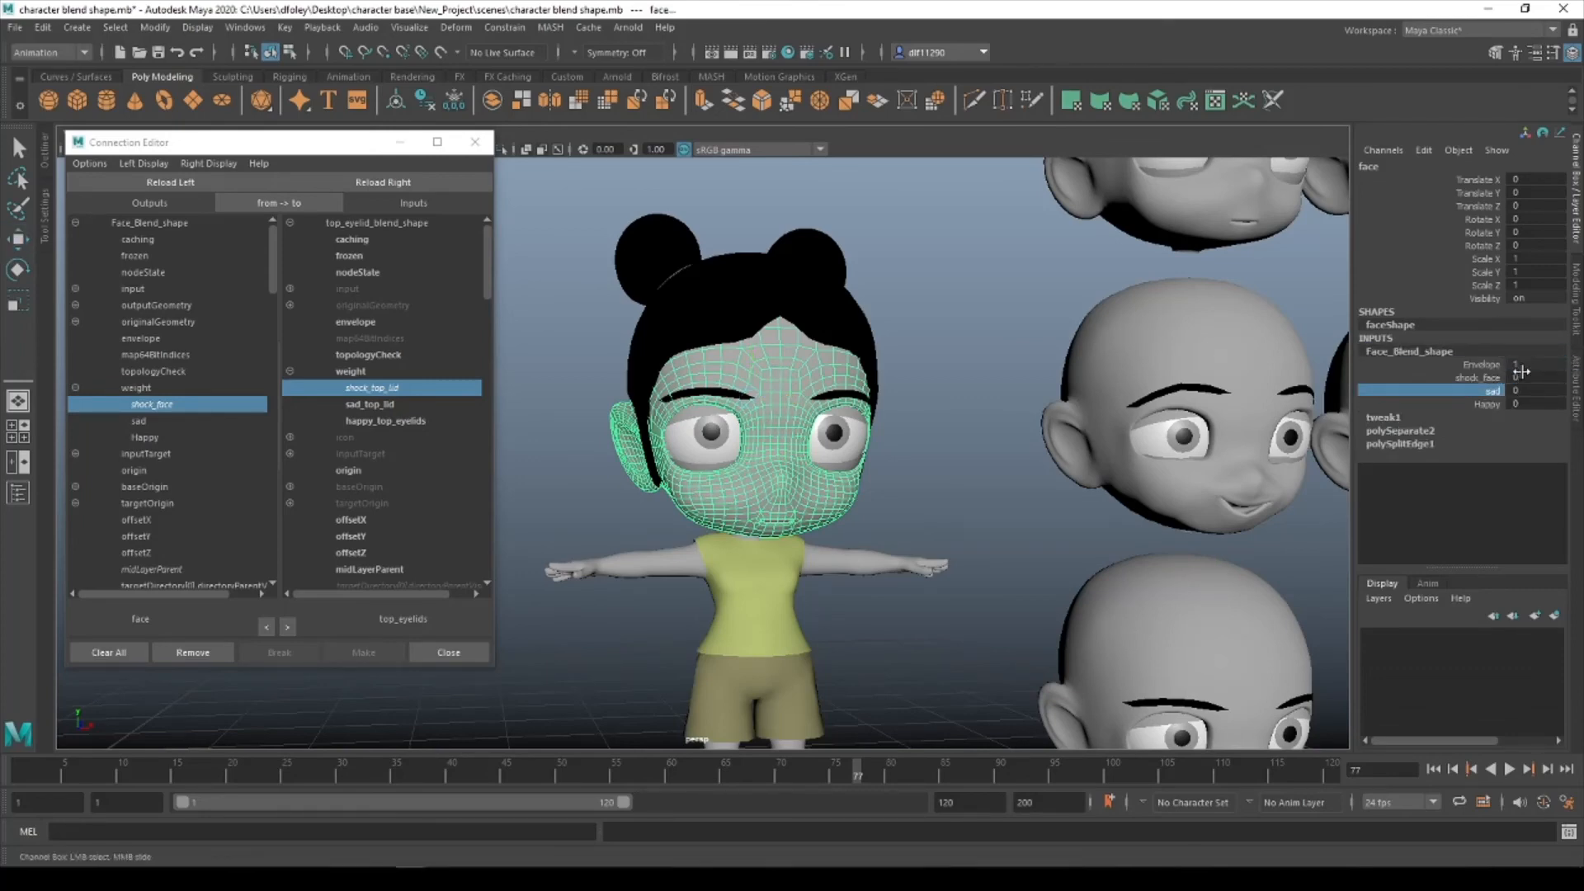
click(1521, 378)
text(1)
key(Return)
middle_drag(1494, 387, 1458, 387)
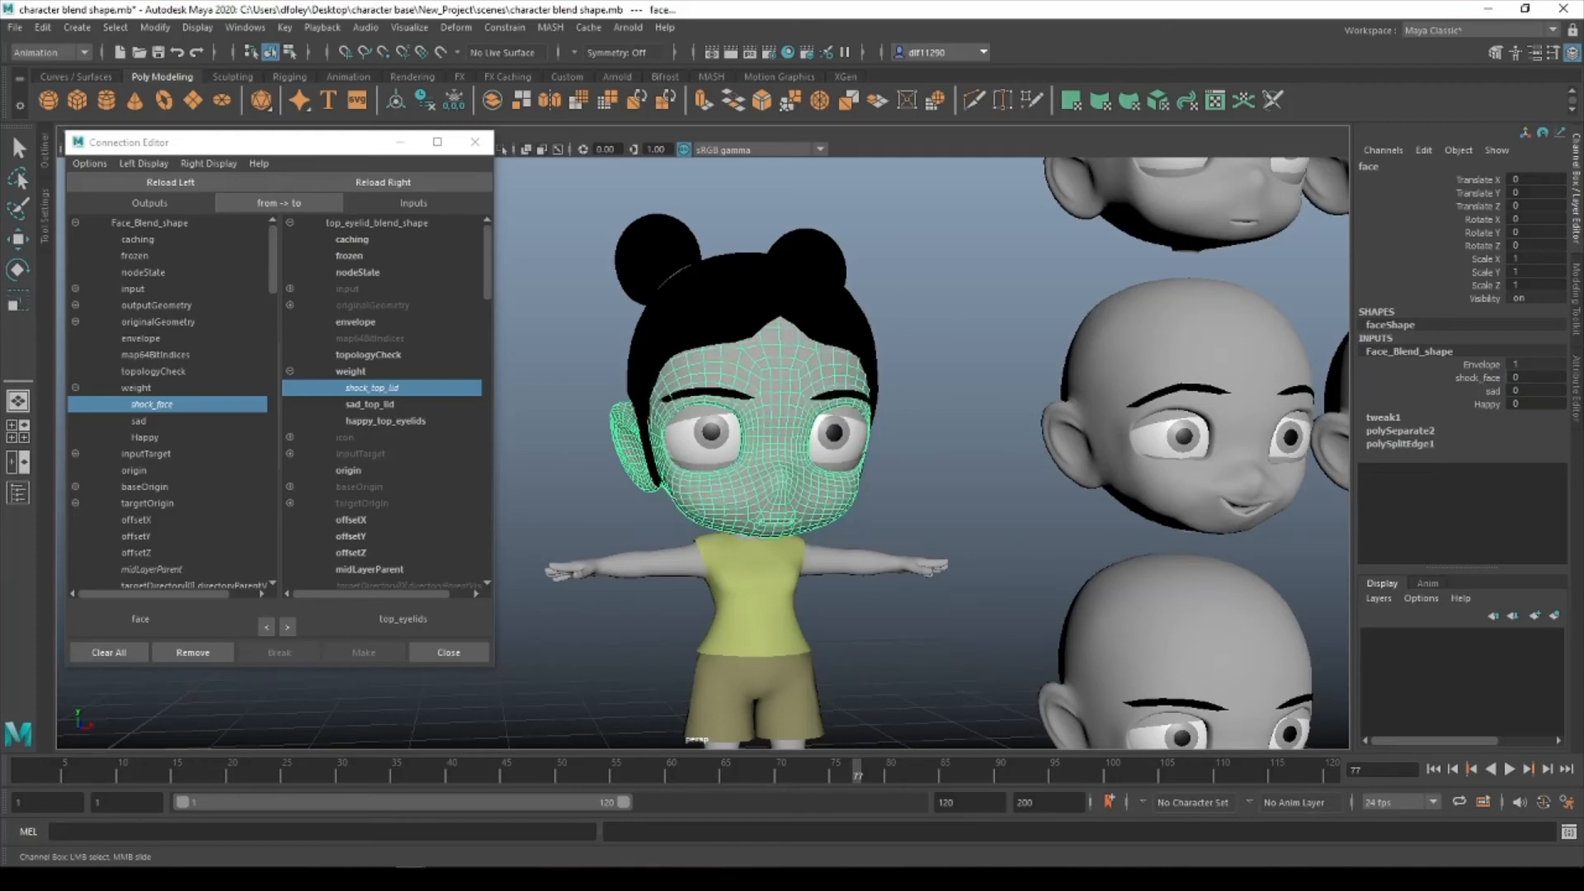
Load the character's bottom eyelids with their bottom_lid_blend_shape as the input side of the Connection Editor.
click(828, 465)
key(w)
click(1434, 353)
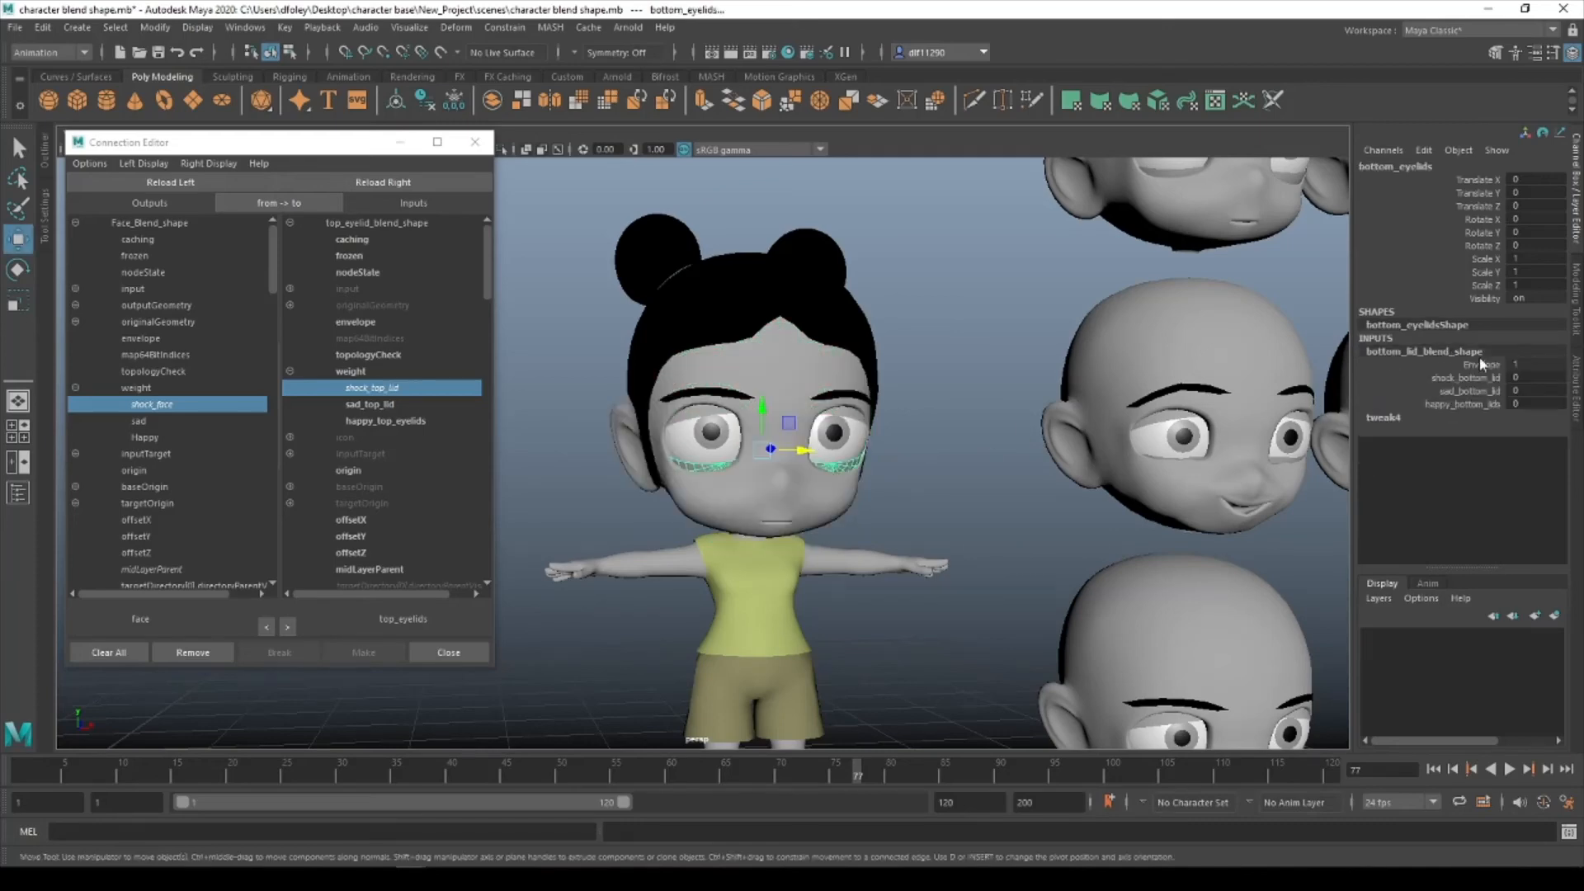
click(423, 185)
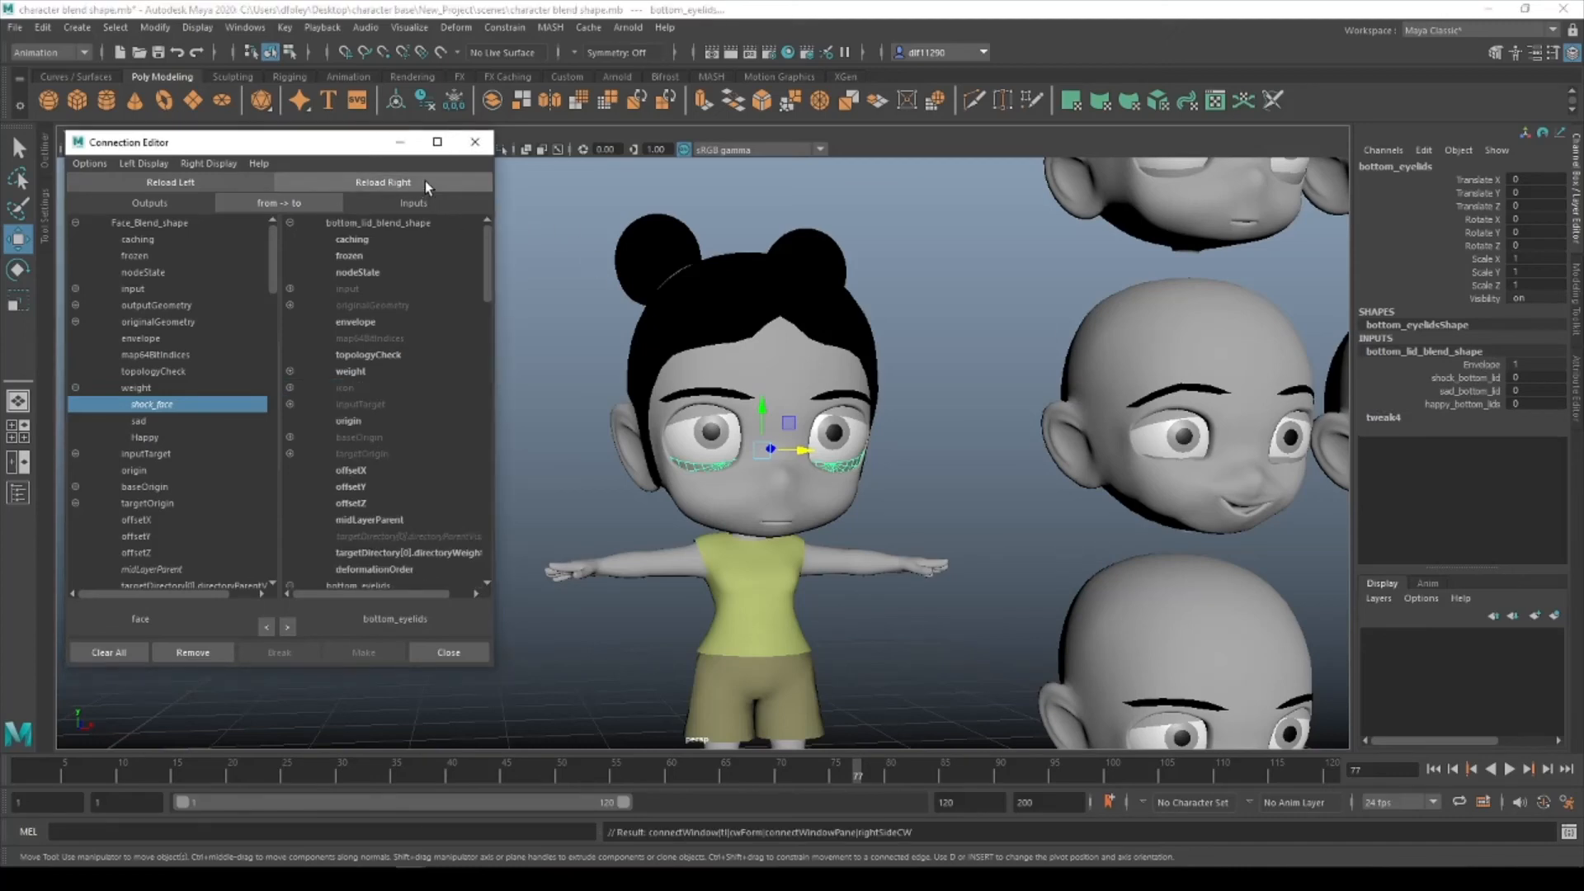
Connect the shock_face weight to the shock_bottom_lid weight of bottom_lid_blend_shape and show the face's Face_Blend_shape targets.
click(290, 371)
click(407, 389)
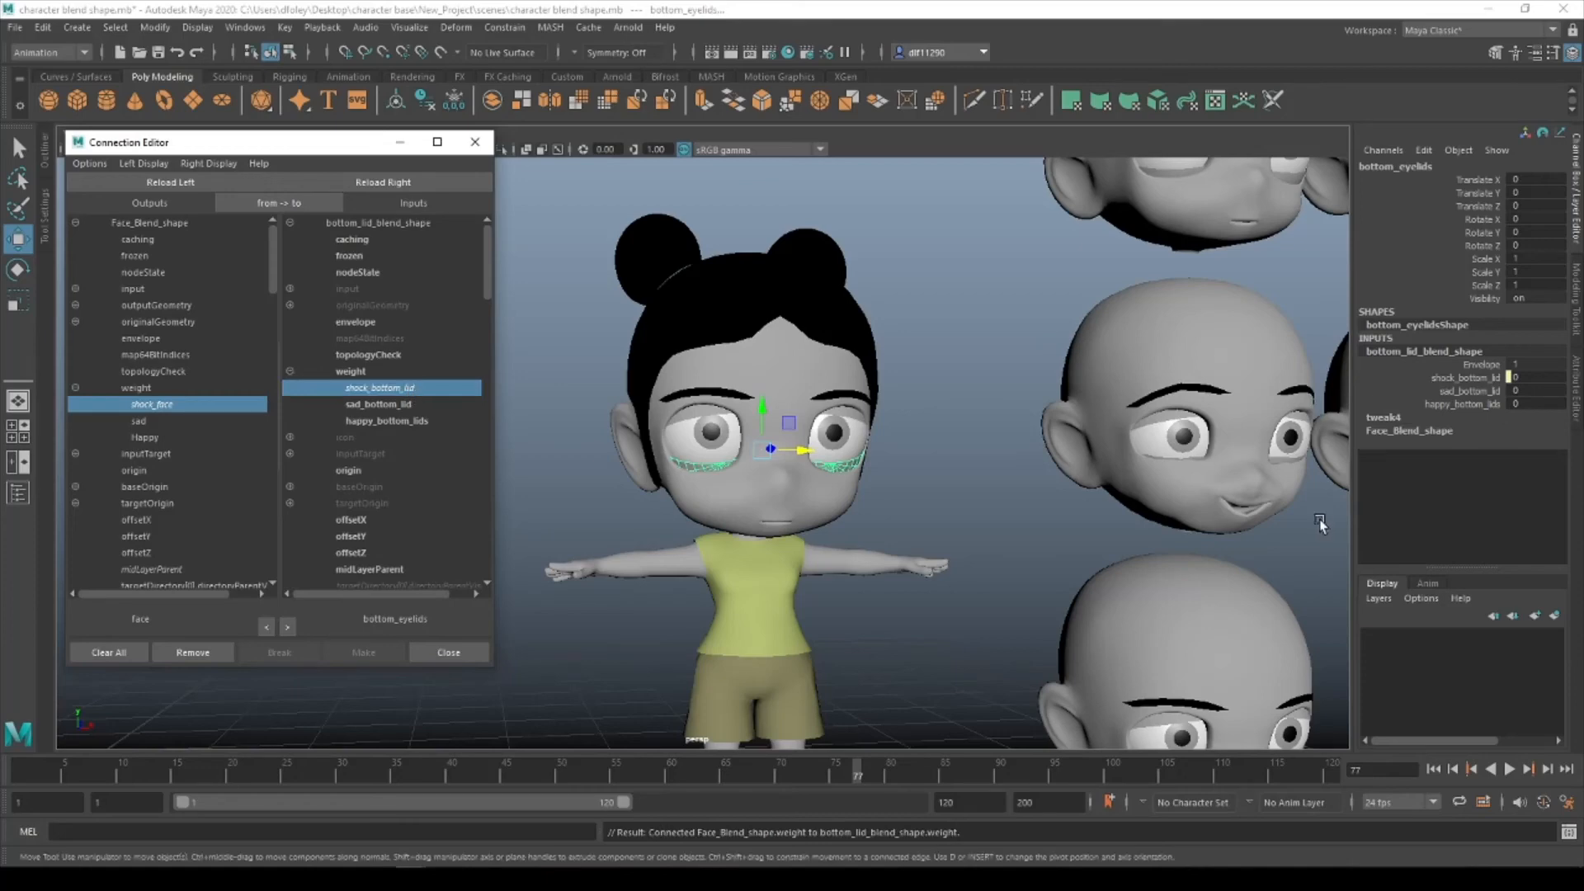
click(789, 512)
click(1479, 356)
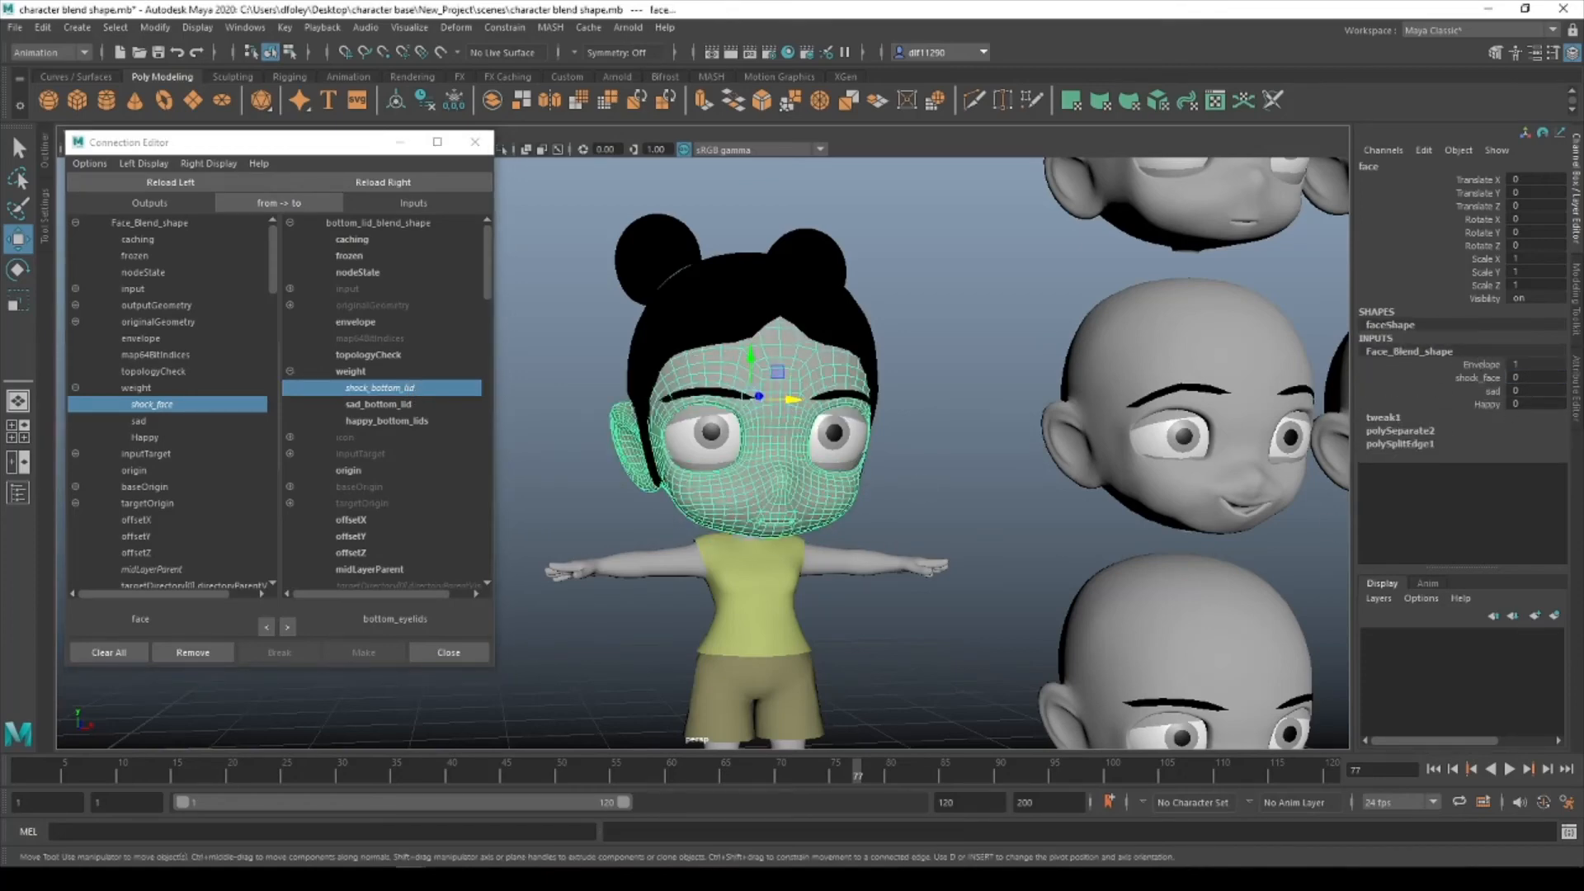
Load the right eye's right_eye_blend_shape as the input side and connect the shock_face weight to its shock_right_eye weight.
click(850, 448)
click(1443, 350)
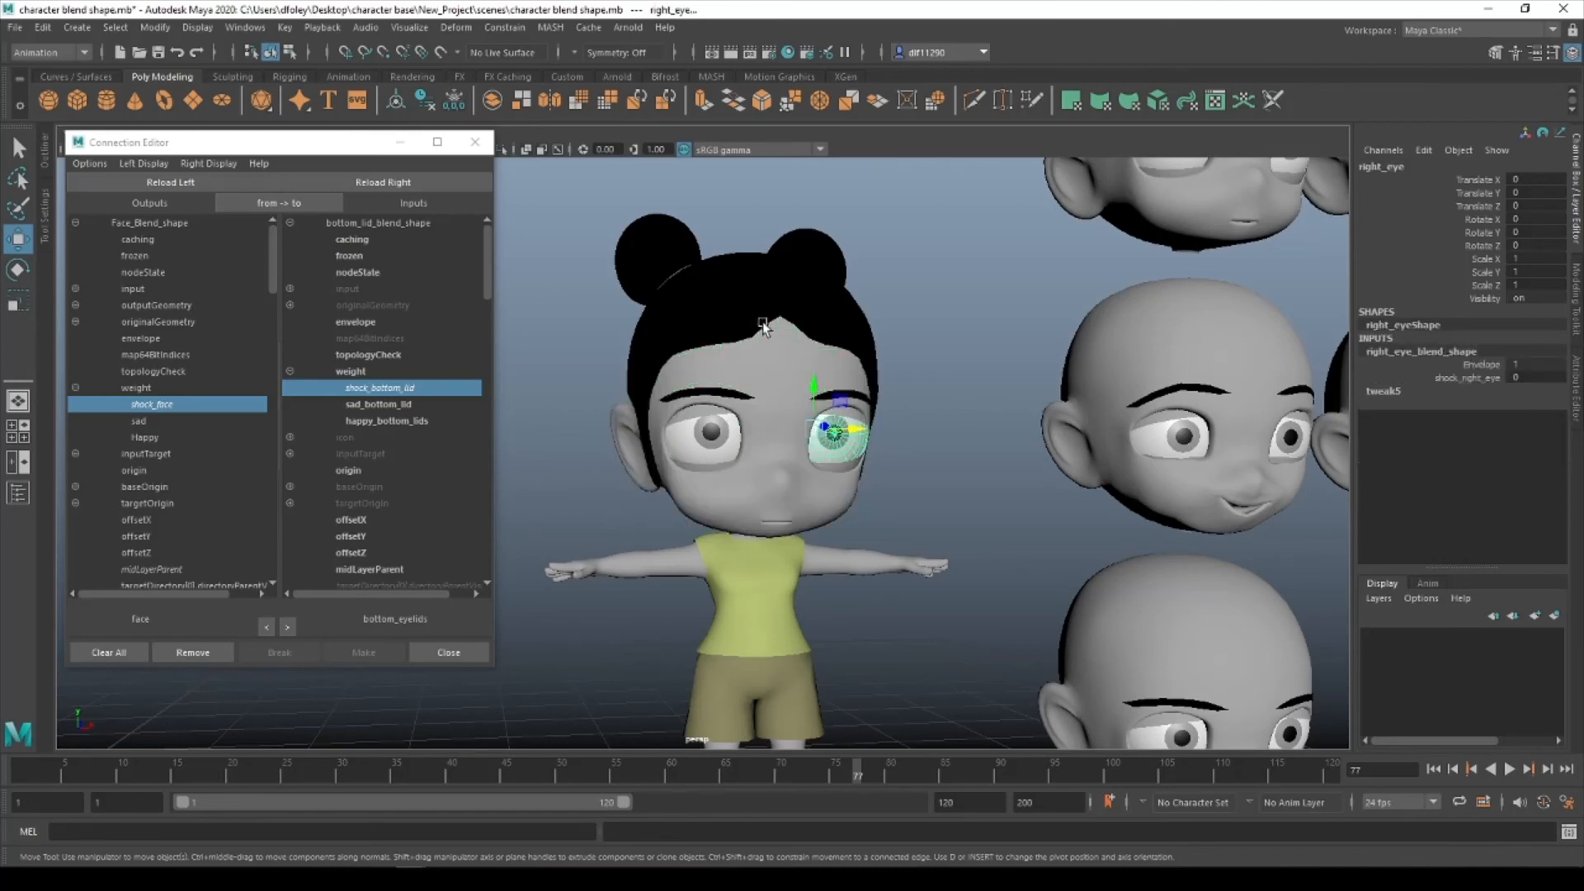
click(383, 182)
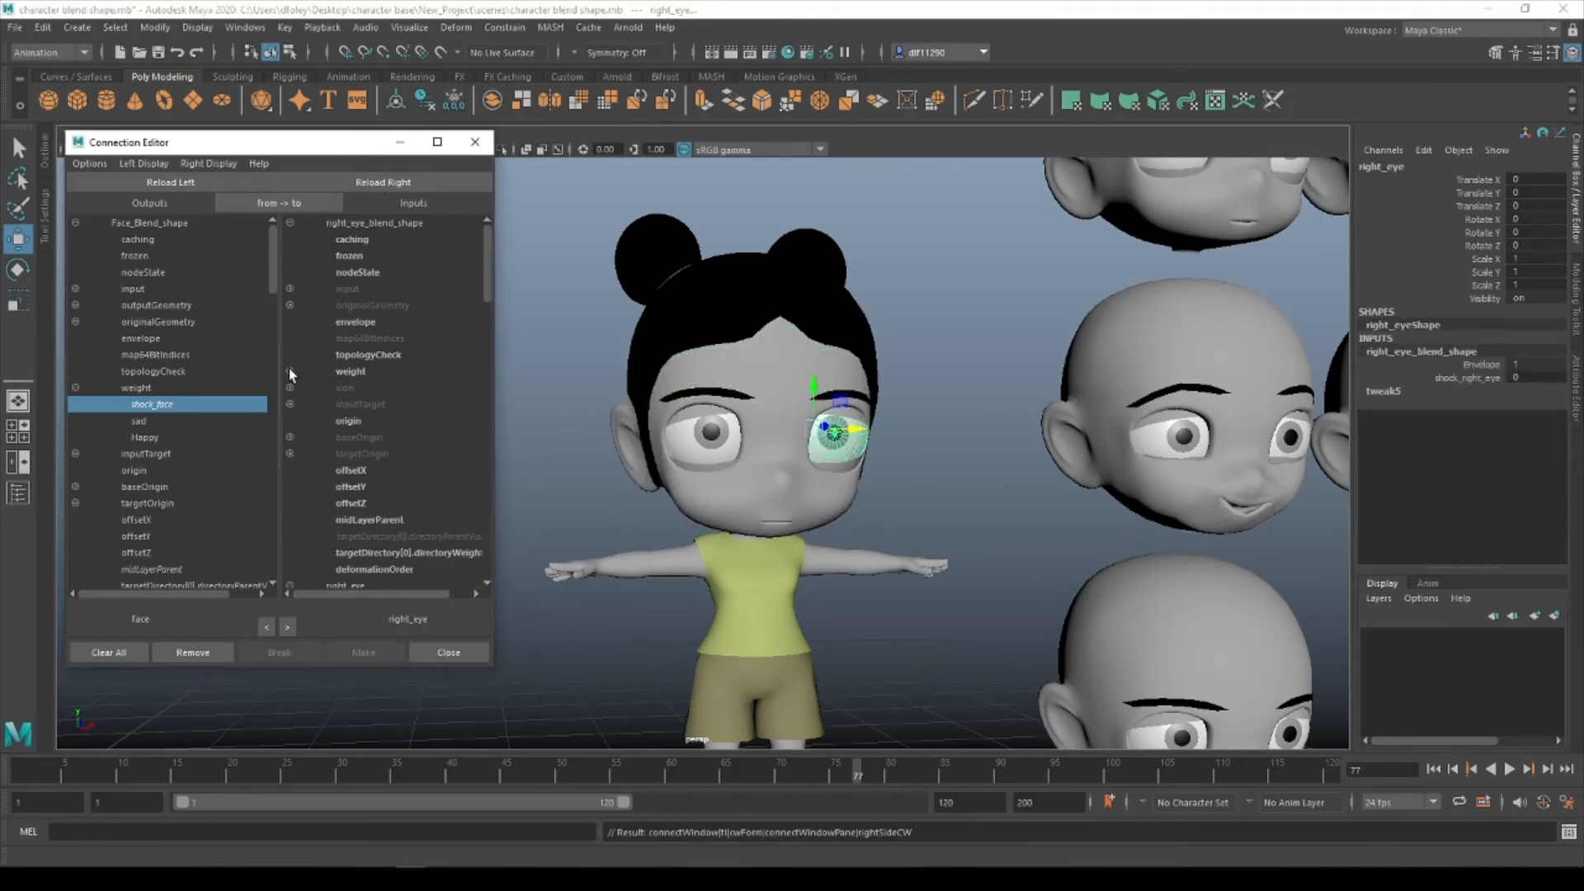
click(289, 371)
click(378, 388)
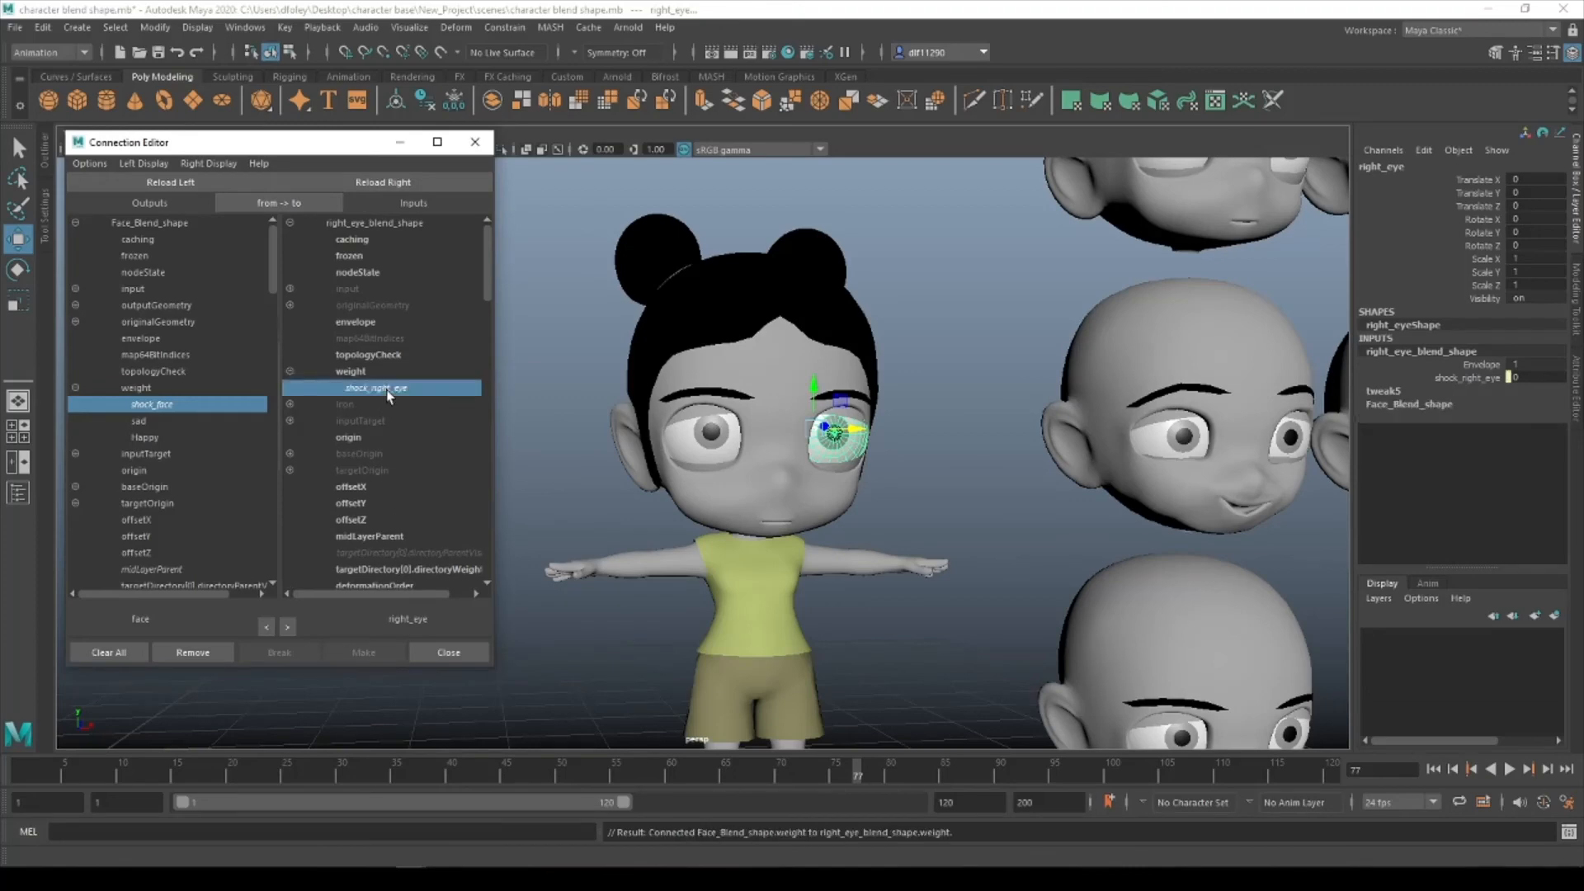
Load the left eye's left_eye_blend_shape as the input side and connect the shock_face weight to its shock_left_eye weight.
click(716, 440)
click(1376, 349)
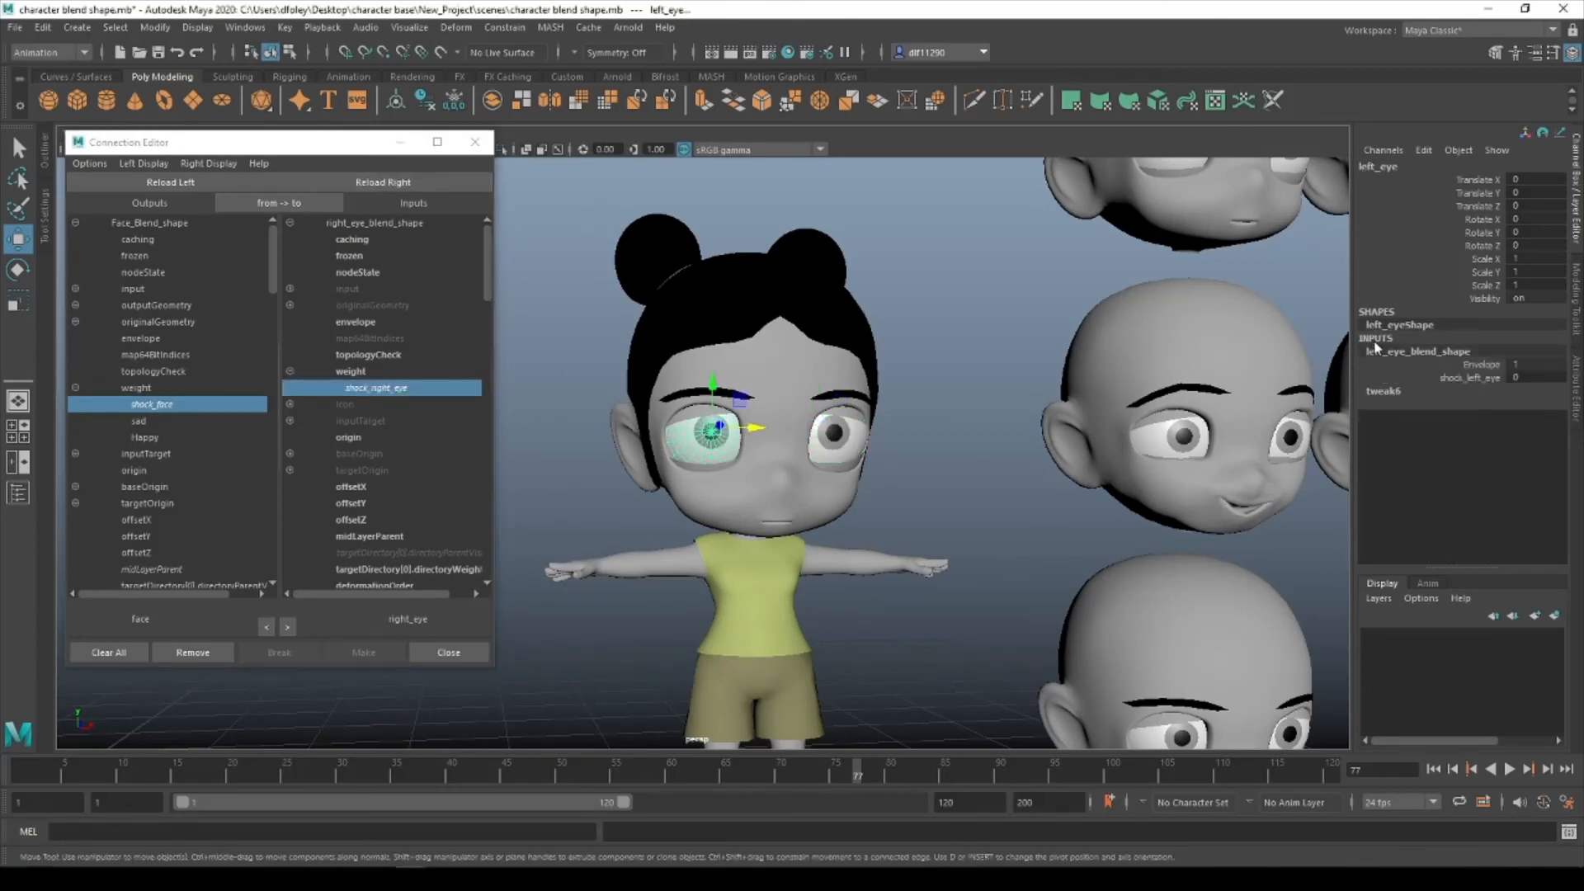
click(388, 182)
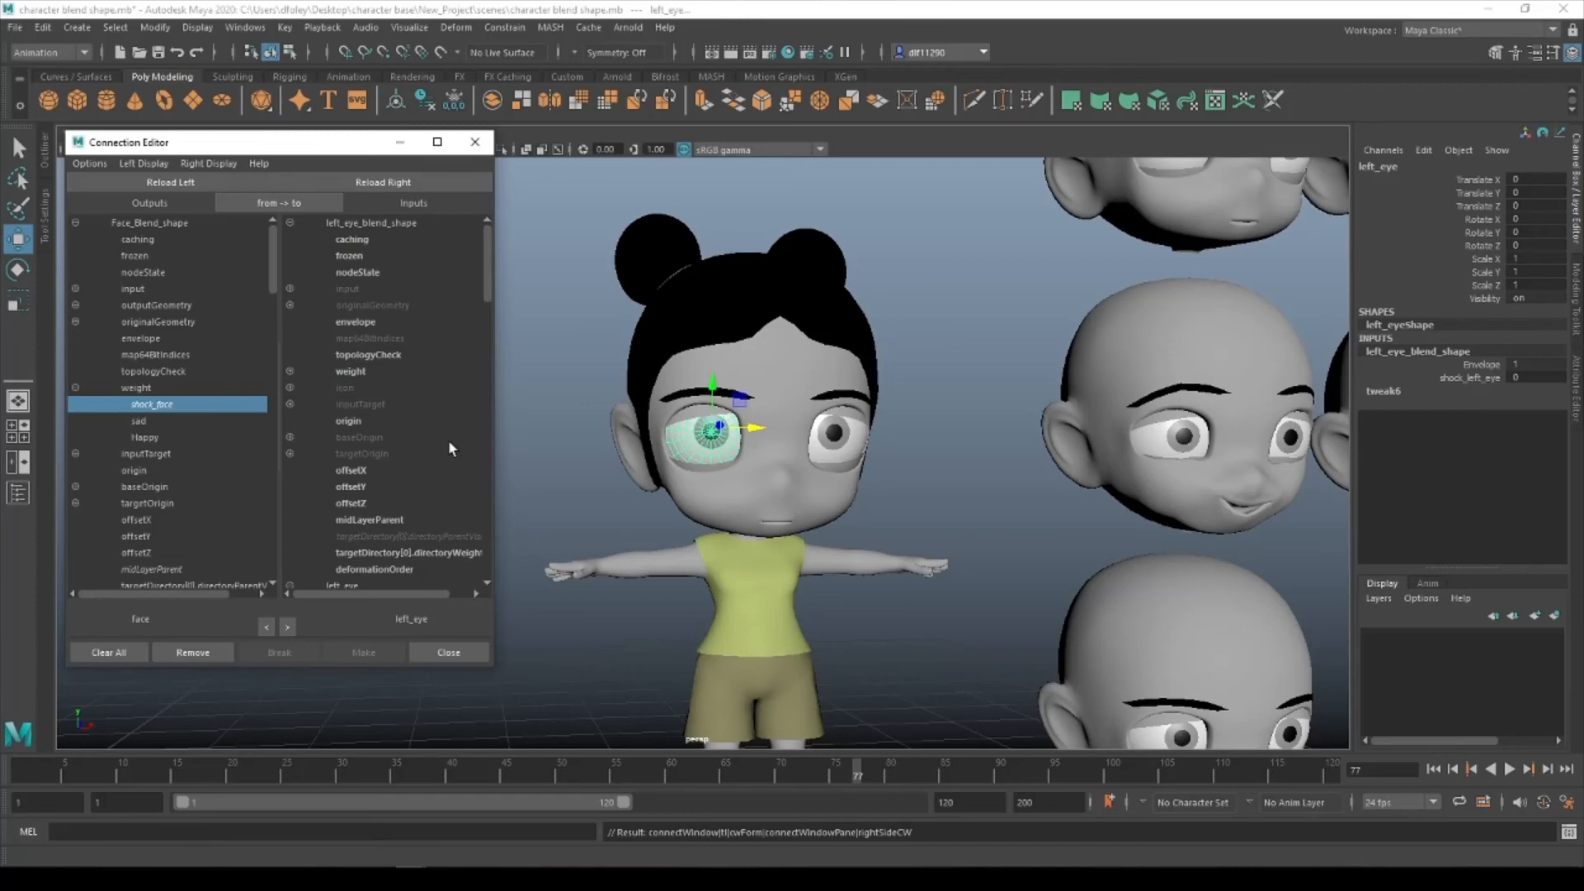
click(289, 371)
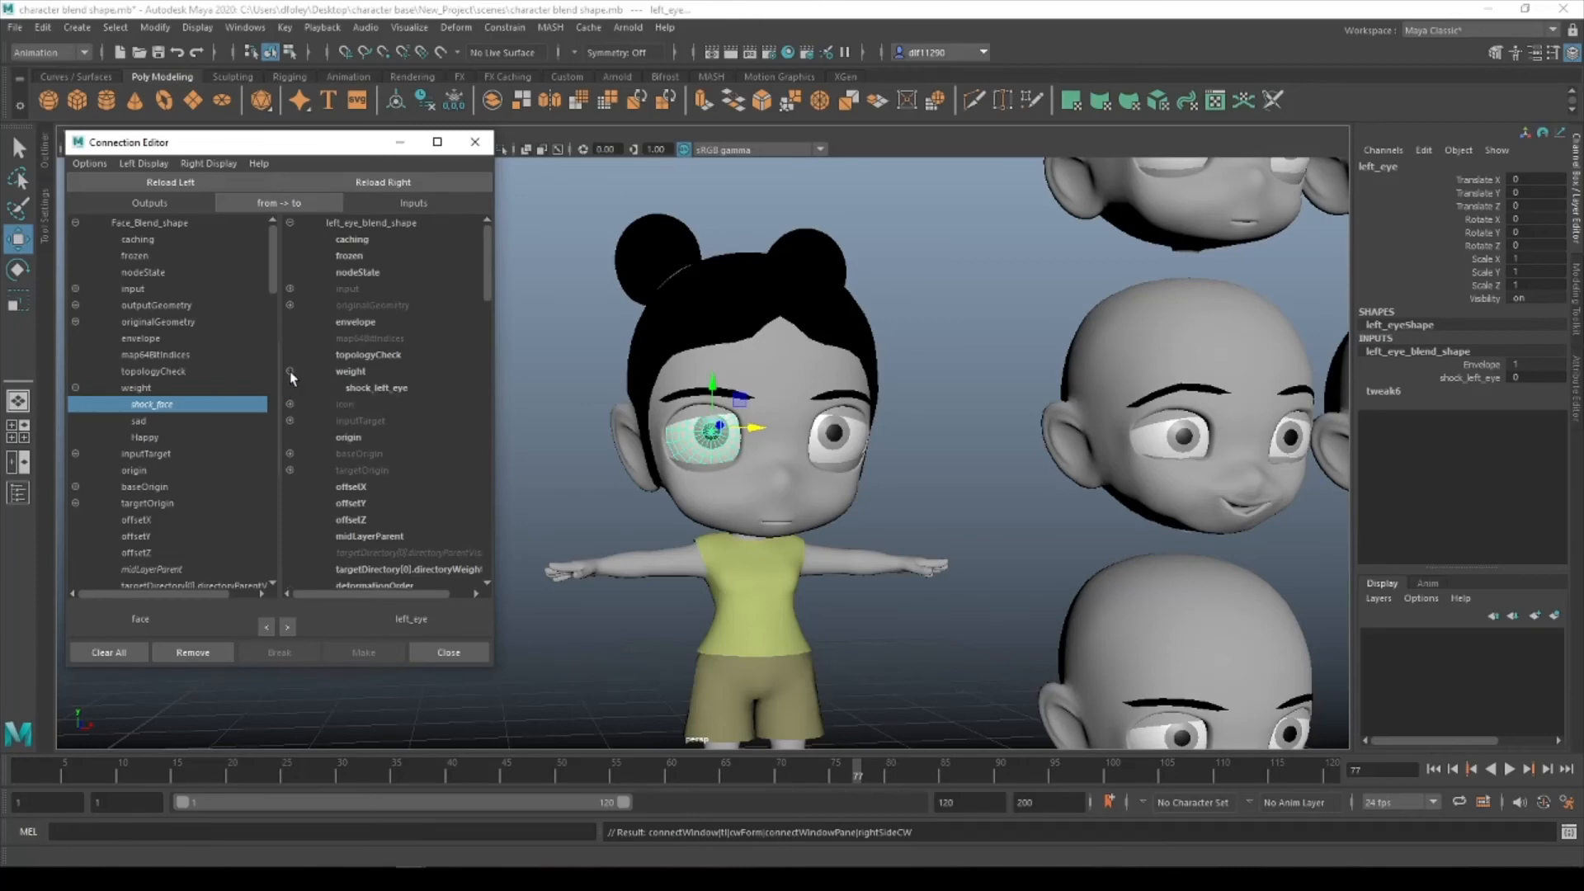
click(402, 388)
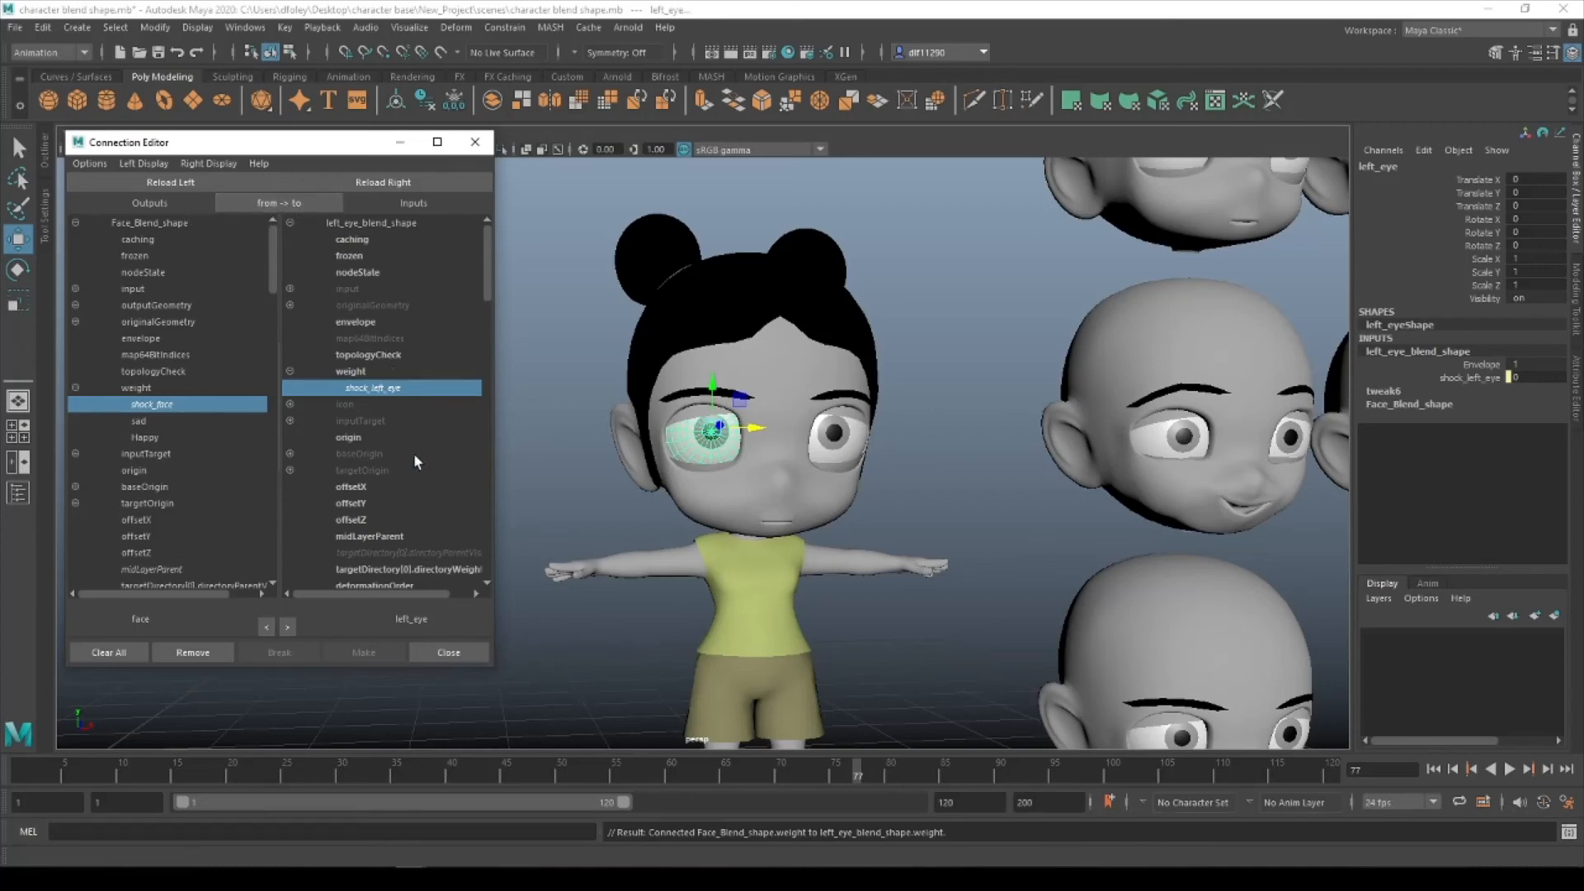
Show the face's Face_Blend_shape targets and test the eye connections by varying shock_face and returning it to 0.
click(714, 523)
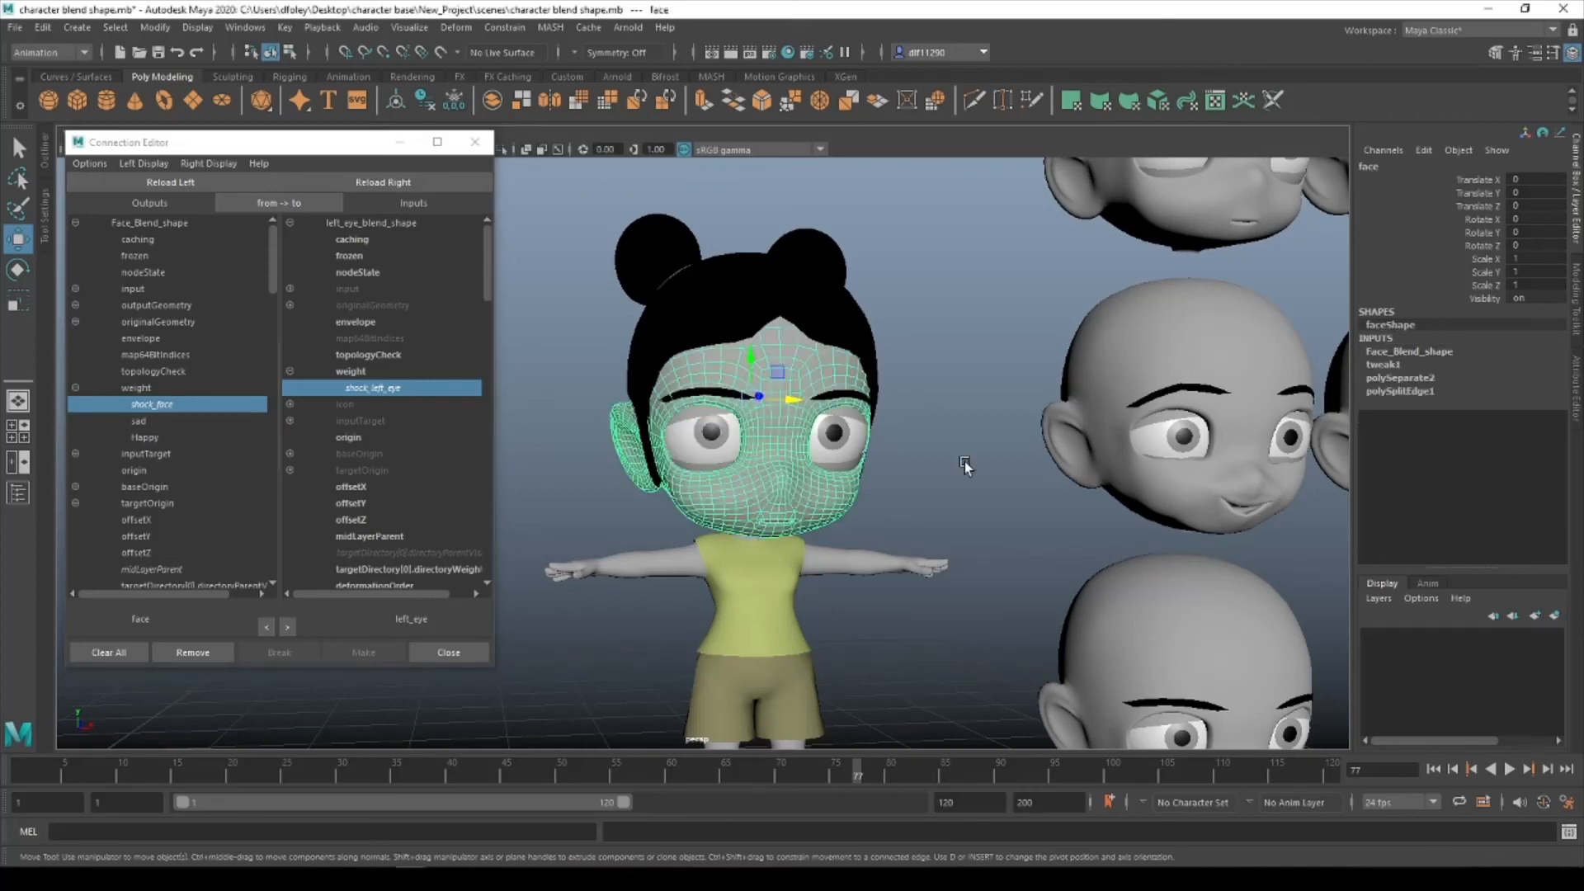
click(1433, 349)
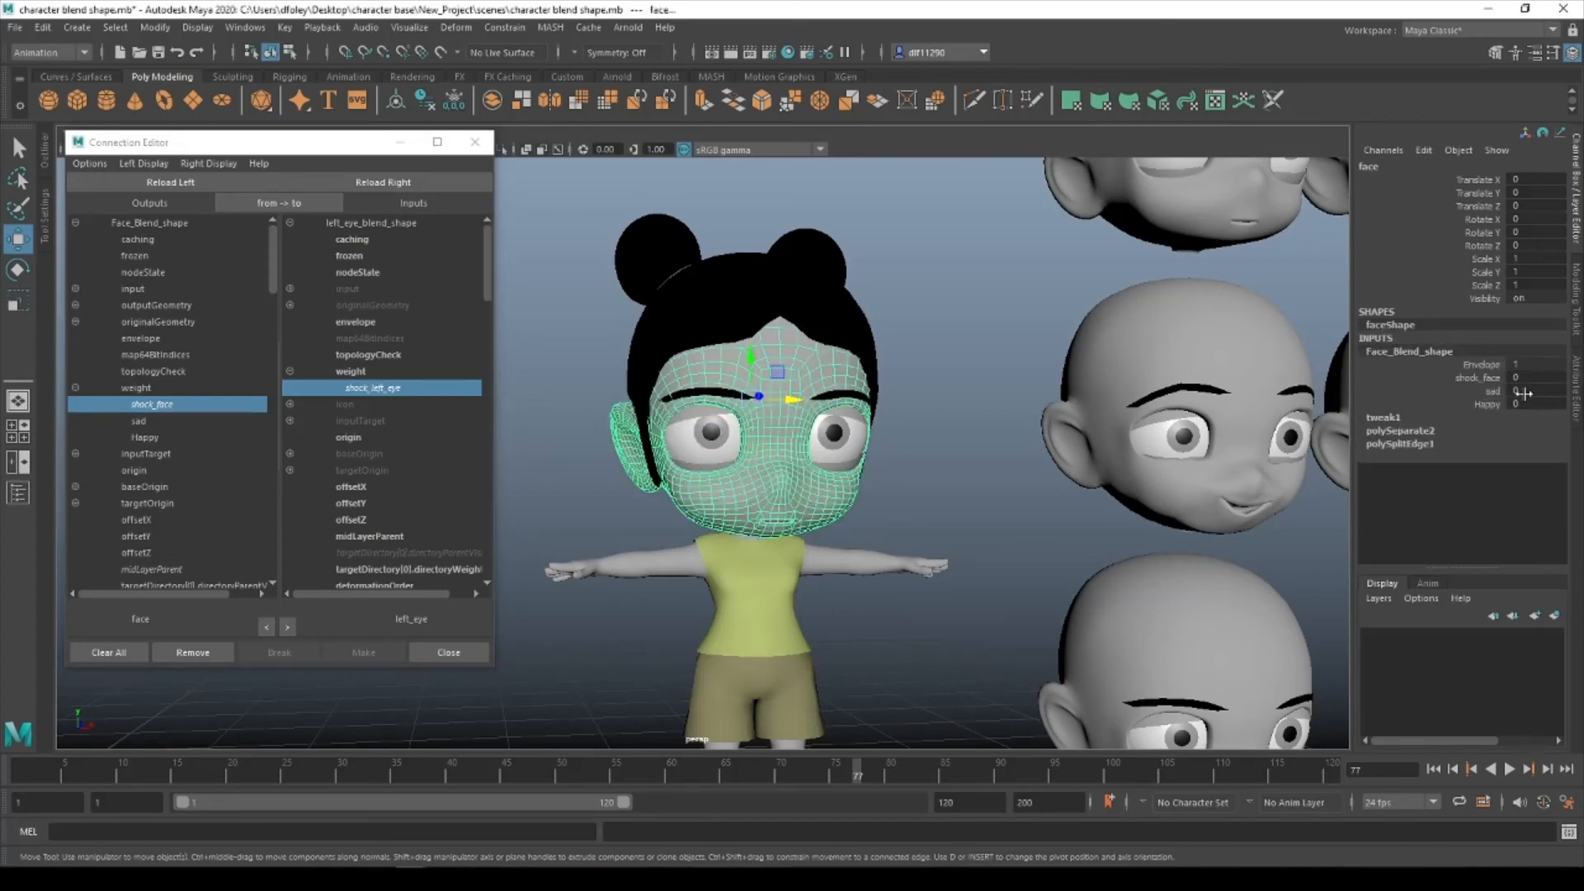
mouse_move(1517, 378)
mouse_down()
mouse_move(1566, 378)
mouse_move(1517, 378)
mouse_up()
Load the eyebrows' eyebrow_blend_shape as the input side and connect the face's sad weight to its sad_eyebrows weight.
click(142, 421)
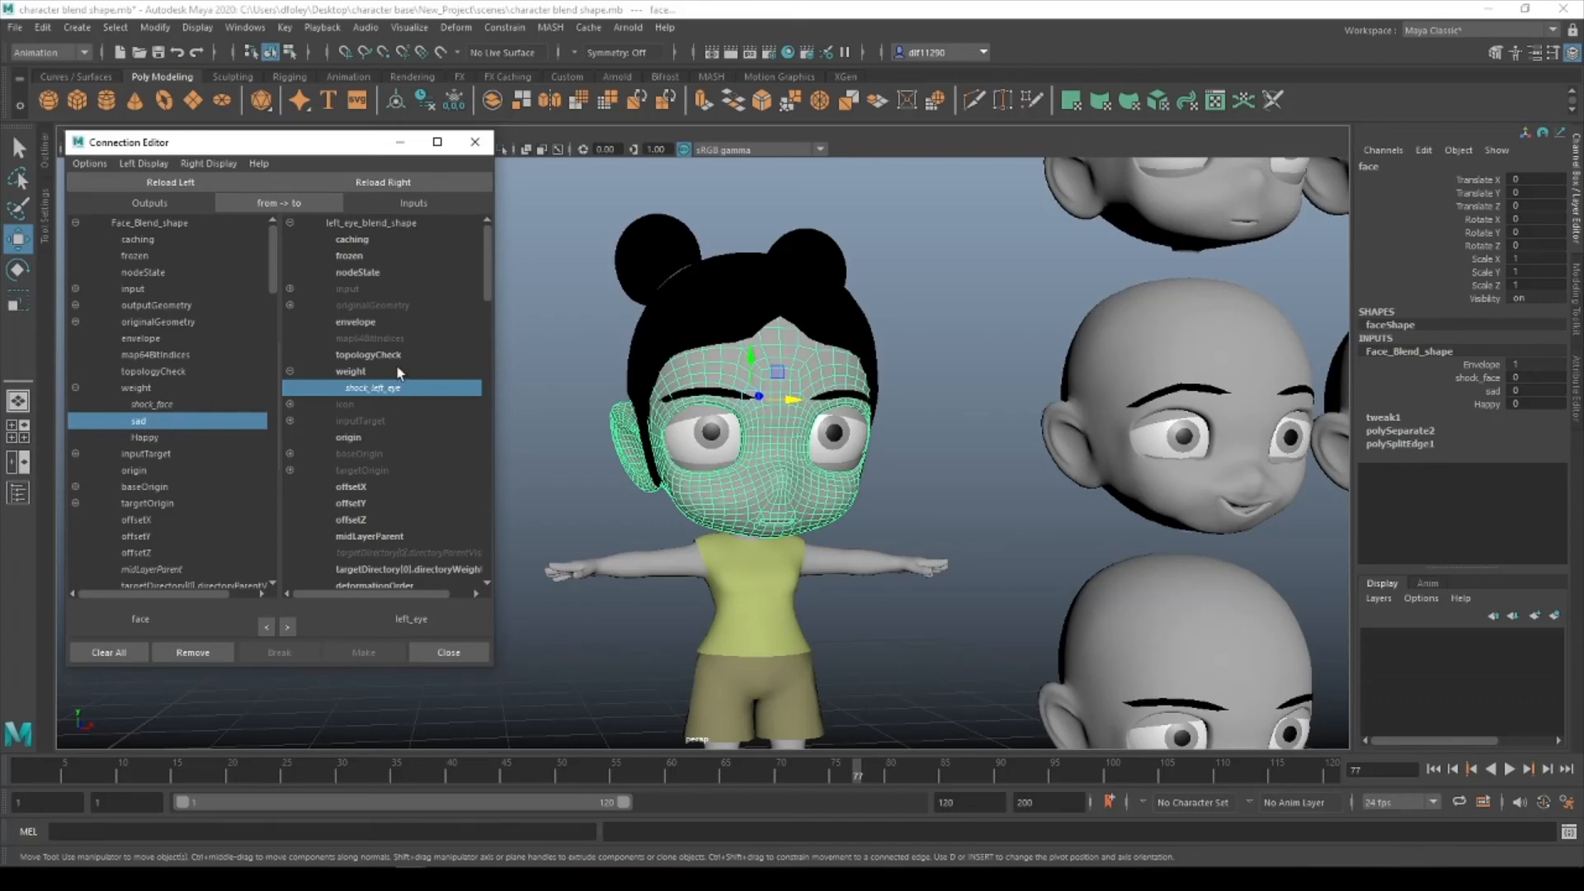
click(759, 439)
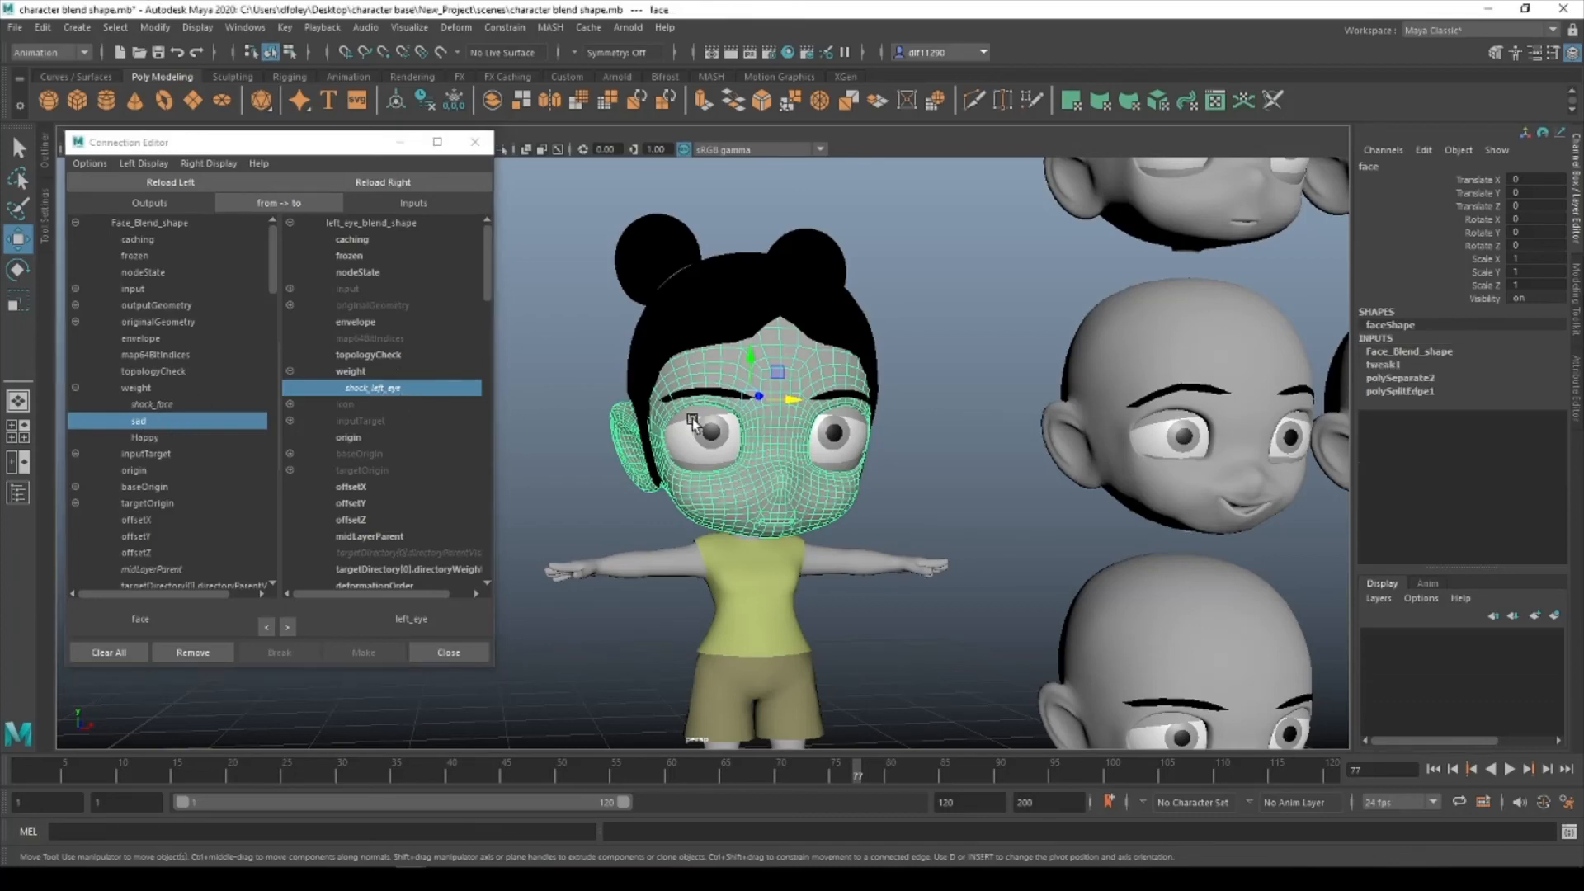
click(713, 400)
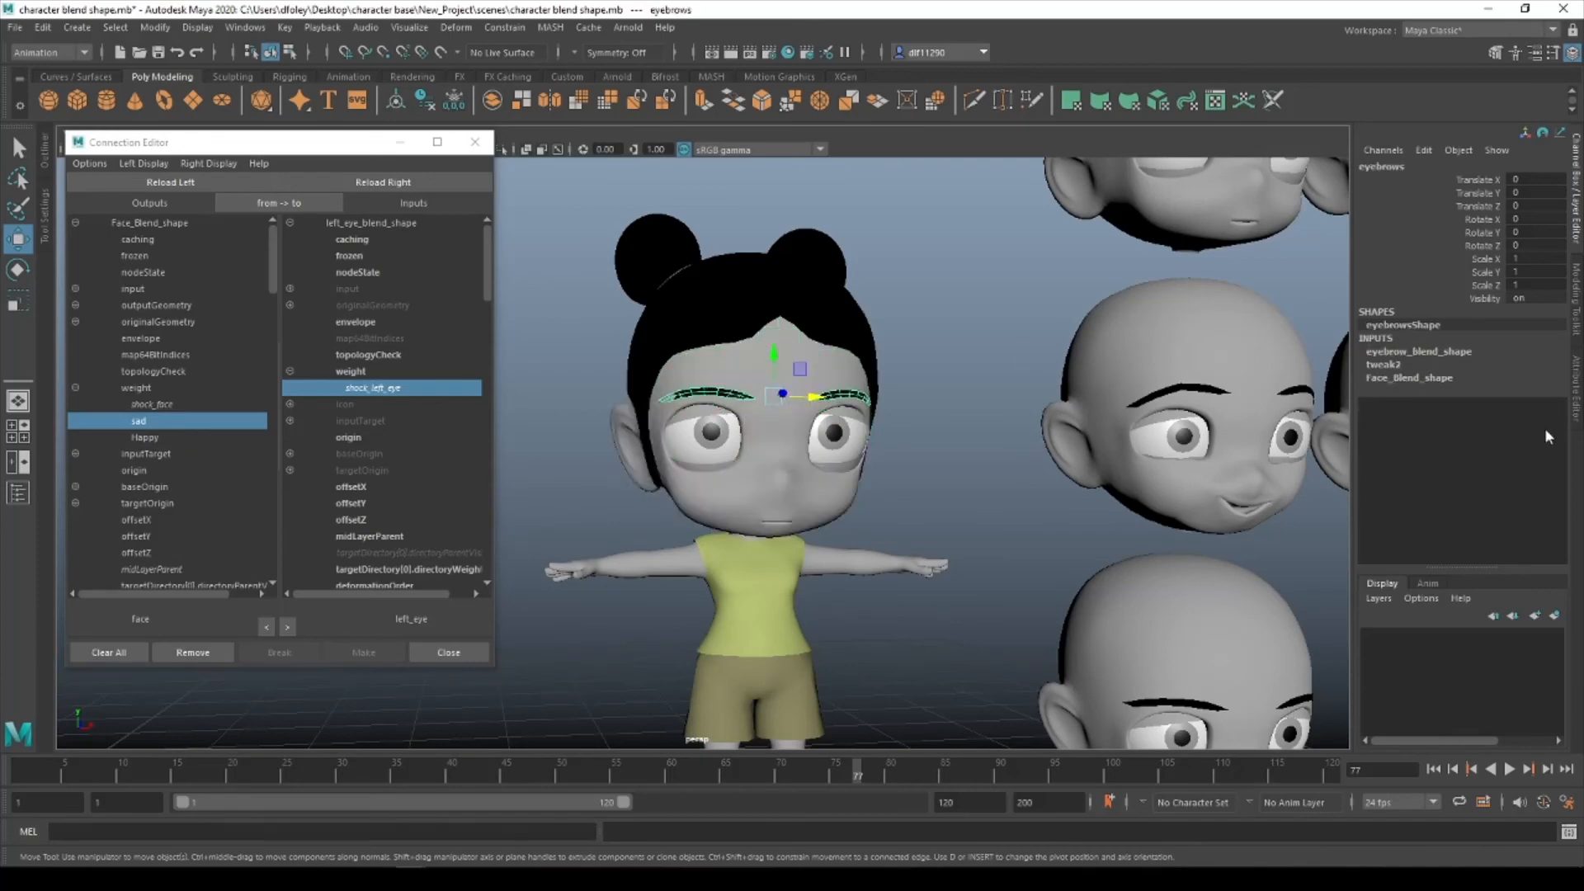
click(1454, 352)
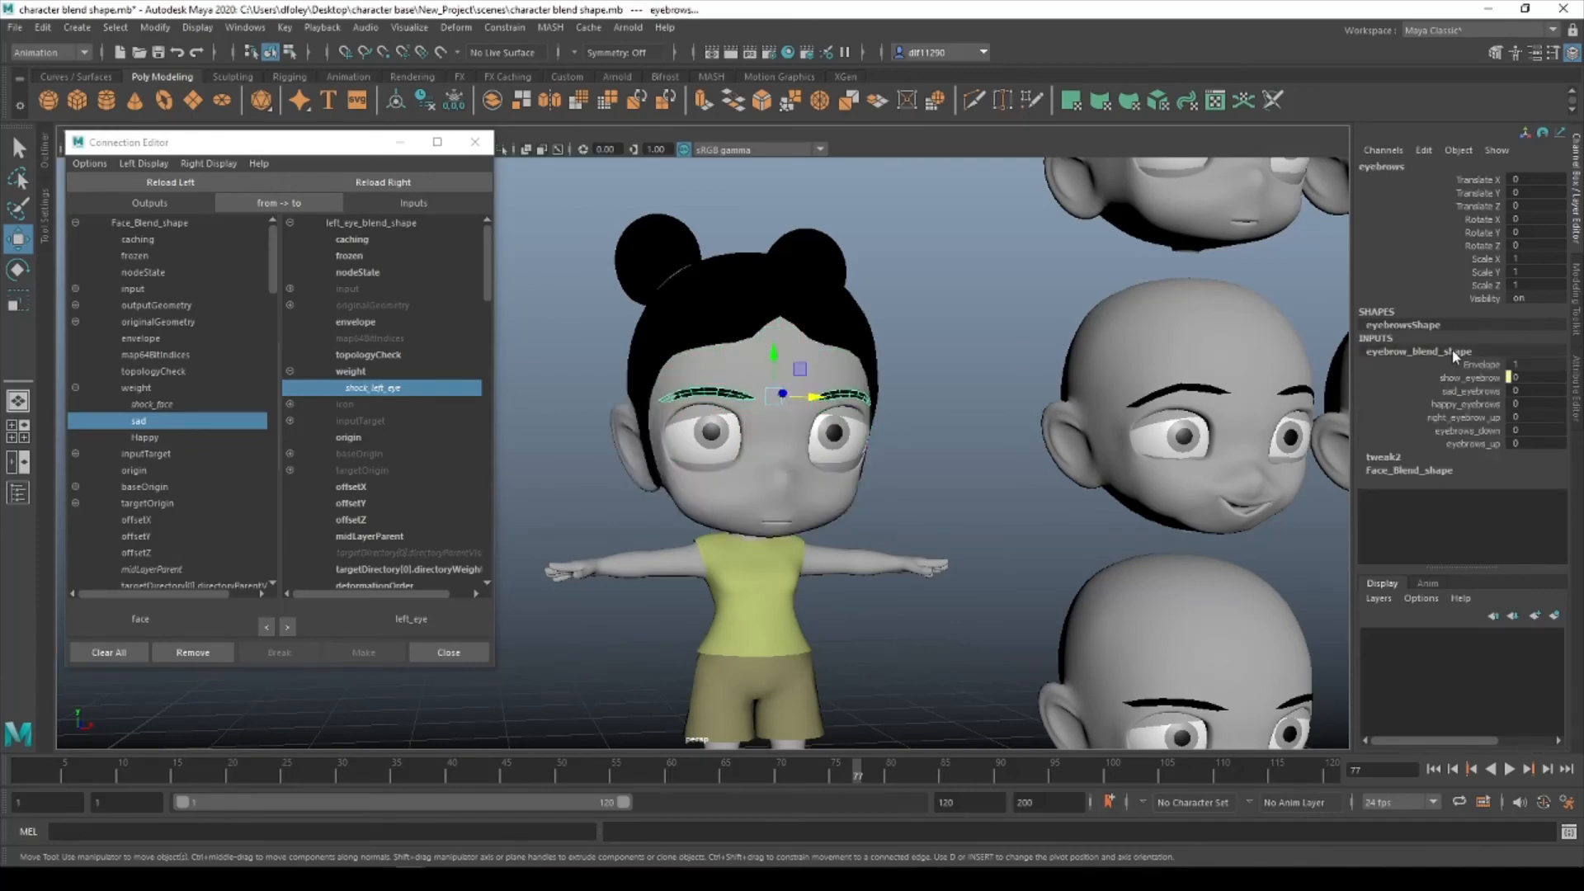
click(429, 183)
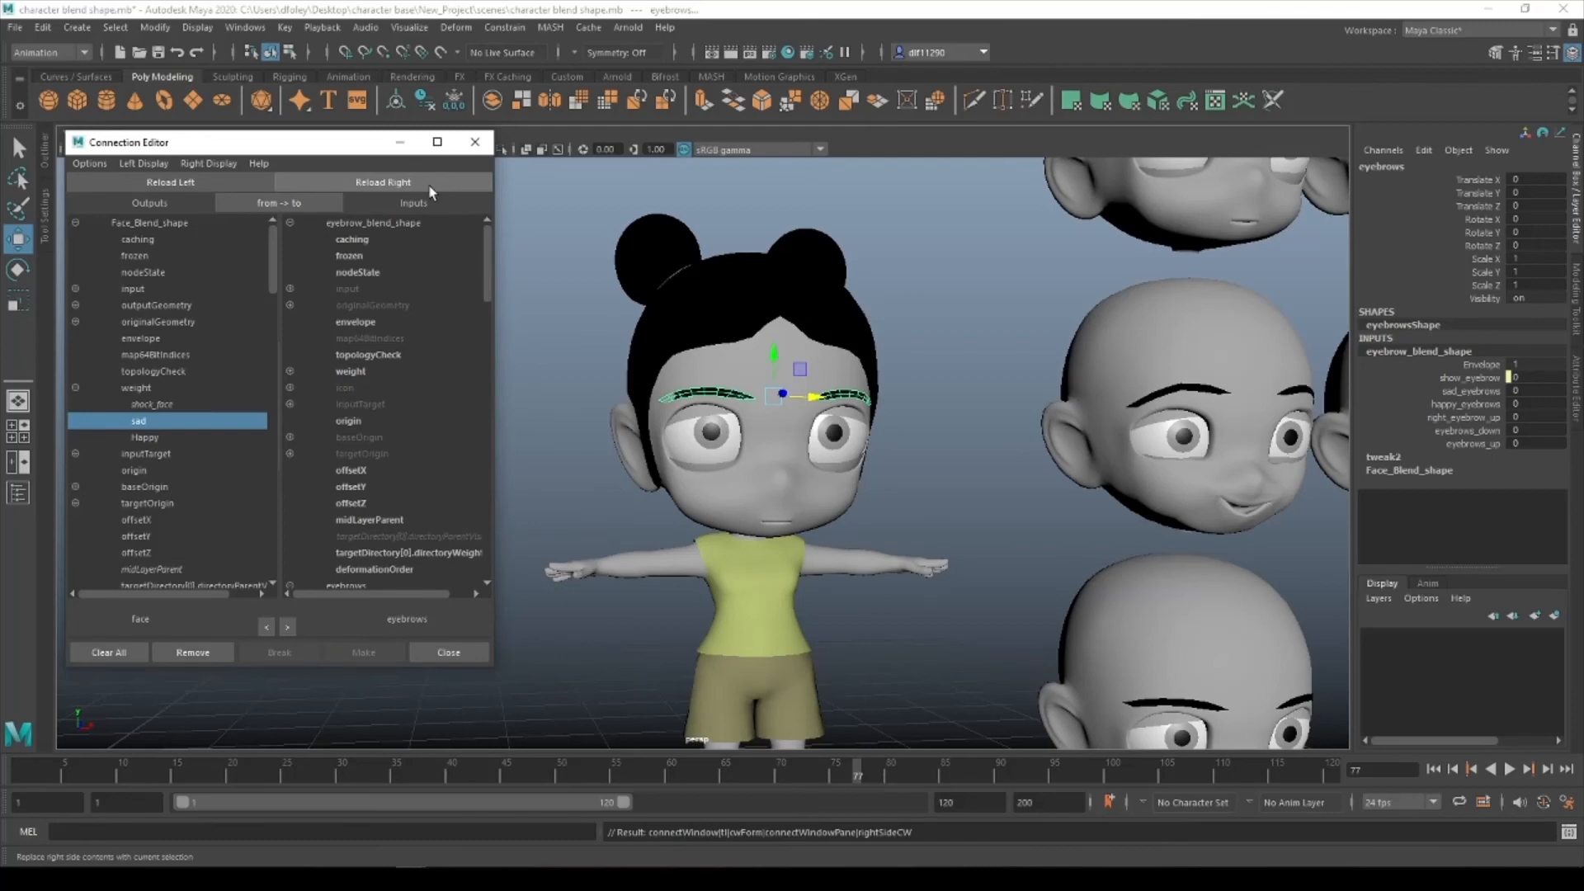
click(289, 372)
click(387, 406)
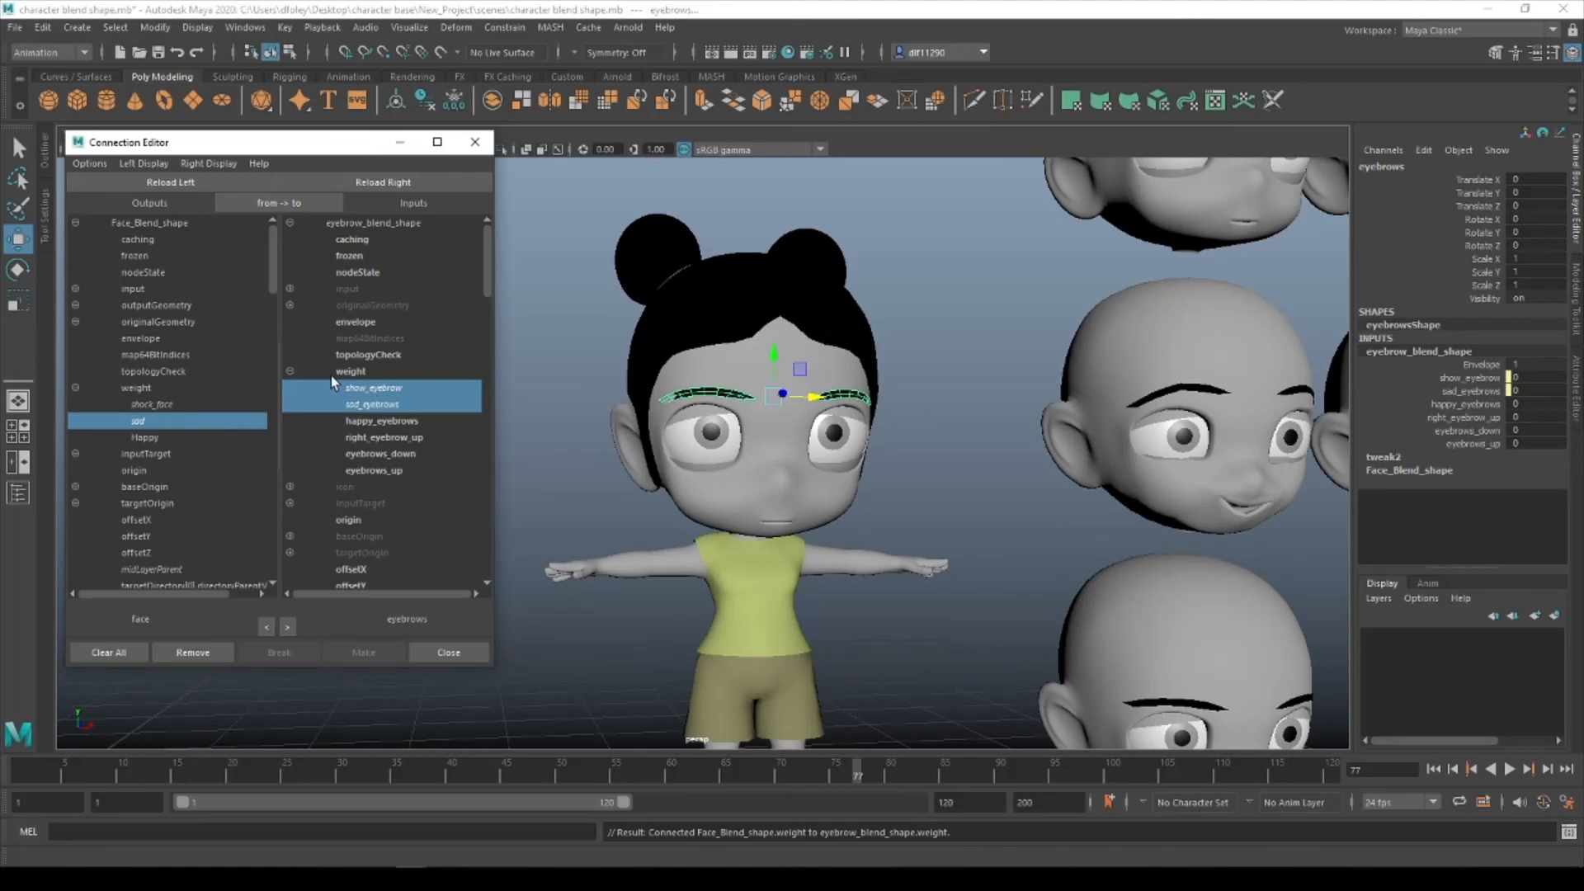
Test the eyebrow connections with the face's shock_face and sad targets, returning both to 0.
click(817, 479)
click(1409, 351)
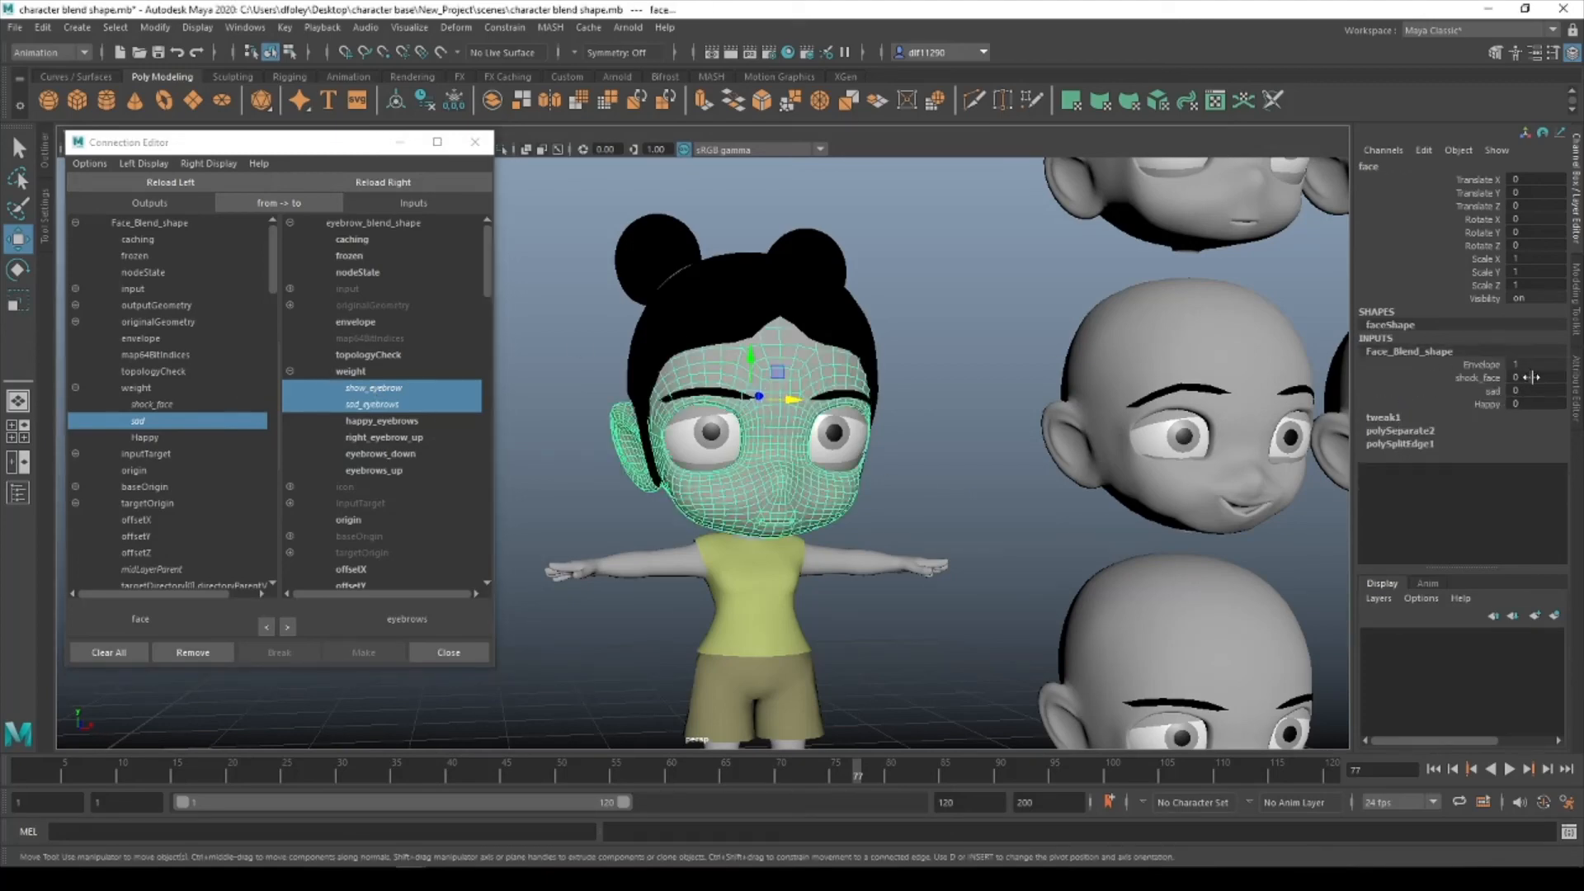
click(1531, 377)
mouse_move(1533, 378)
ctrl+mouse_down()
mouse_move(1558, 391)
mouse_move(1537, 390)
ctrl+mouse_up()
Bring the character and all the target heads into view and close the Connection Editor.
scroll(738, 533, down, 5)
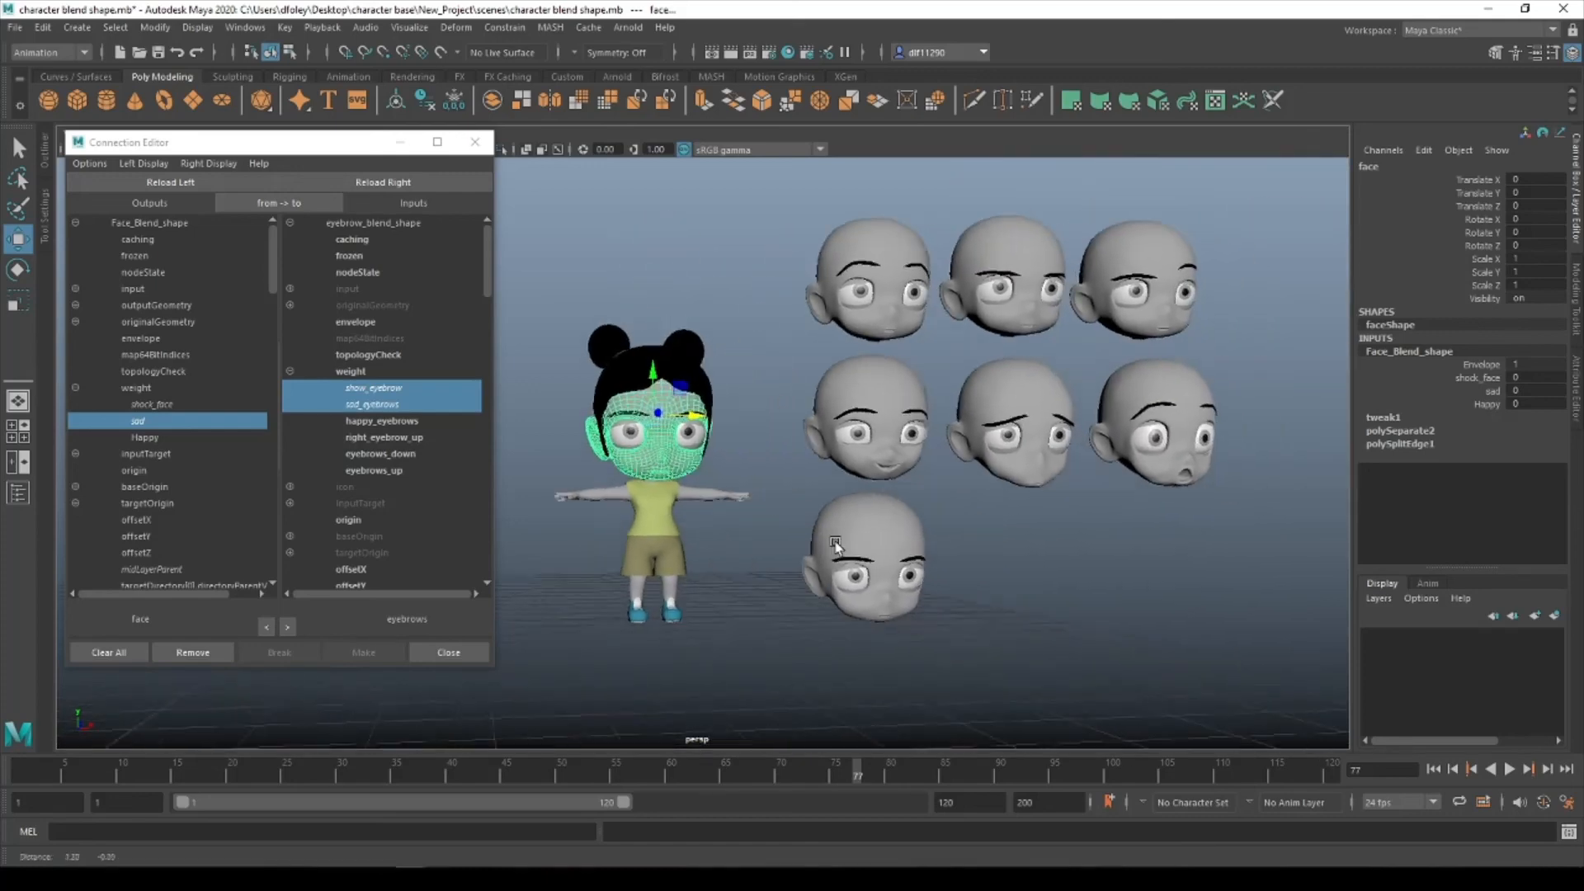
alt+drag(949, 559, 923, 559)
alt+middle_drag(878, 542, 910, 561)
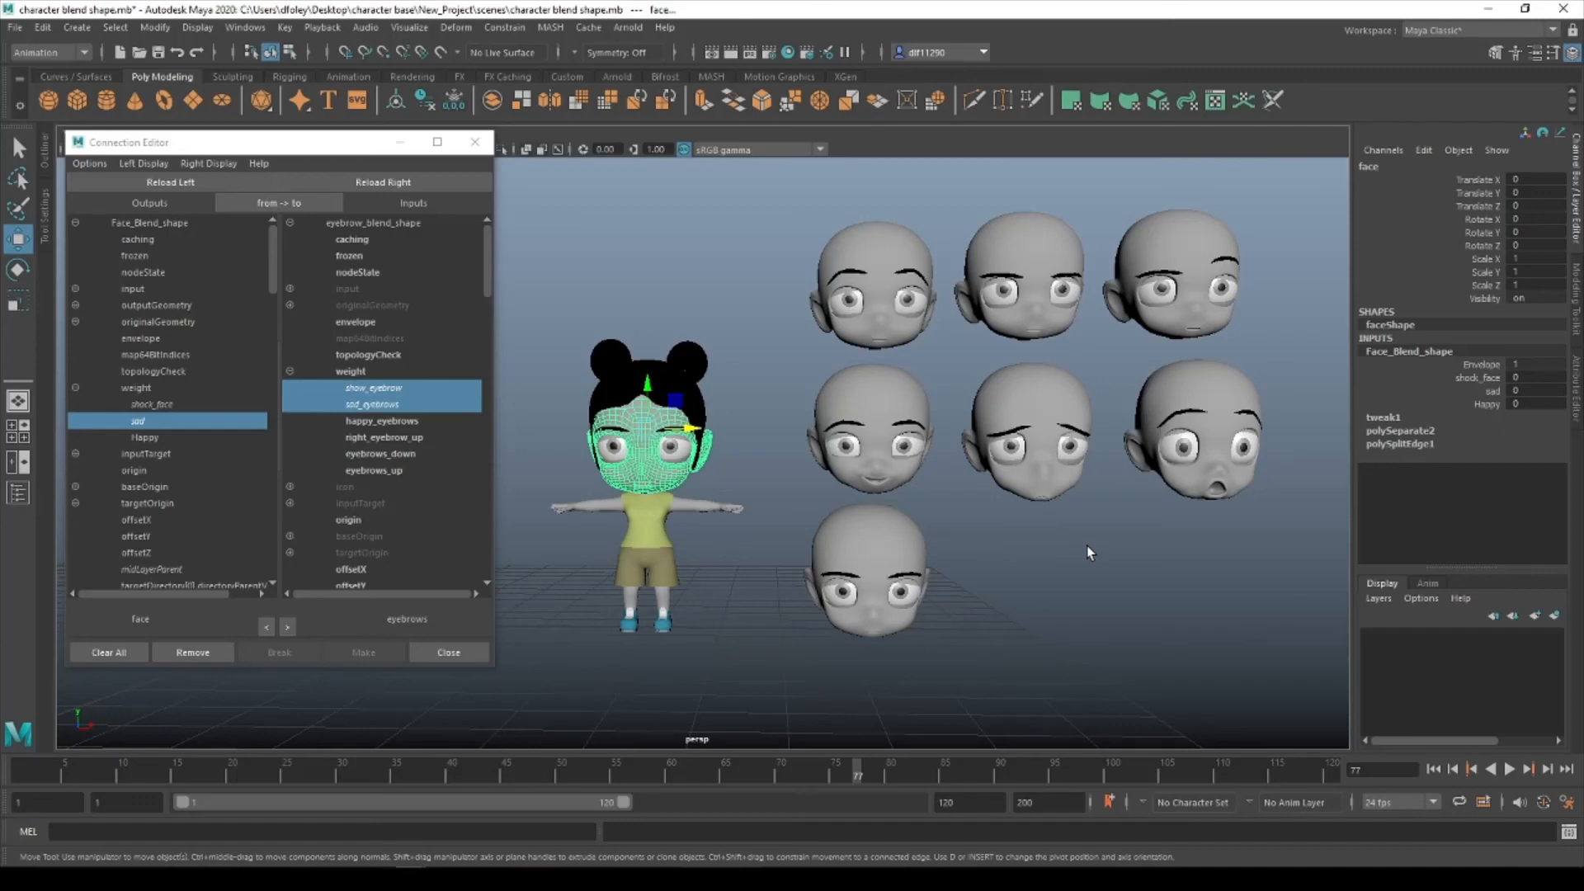
click(476, 142)
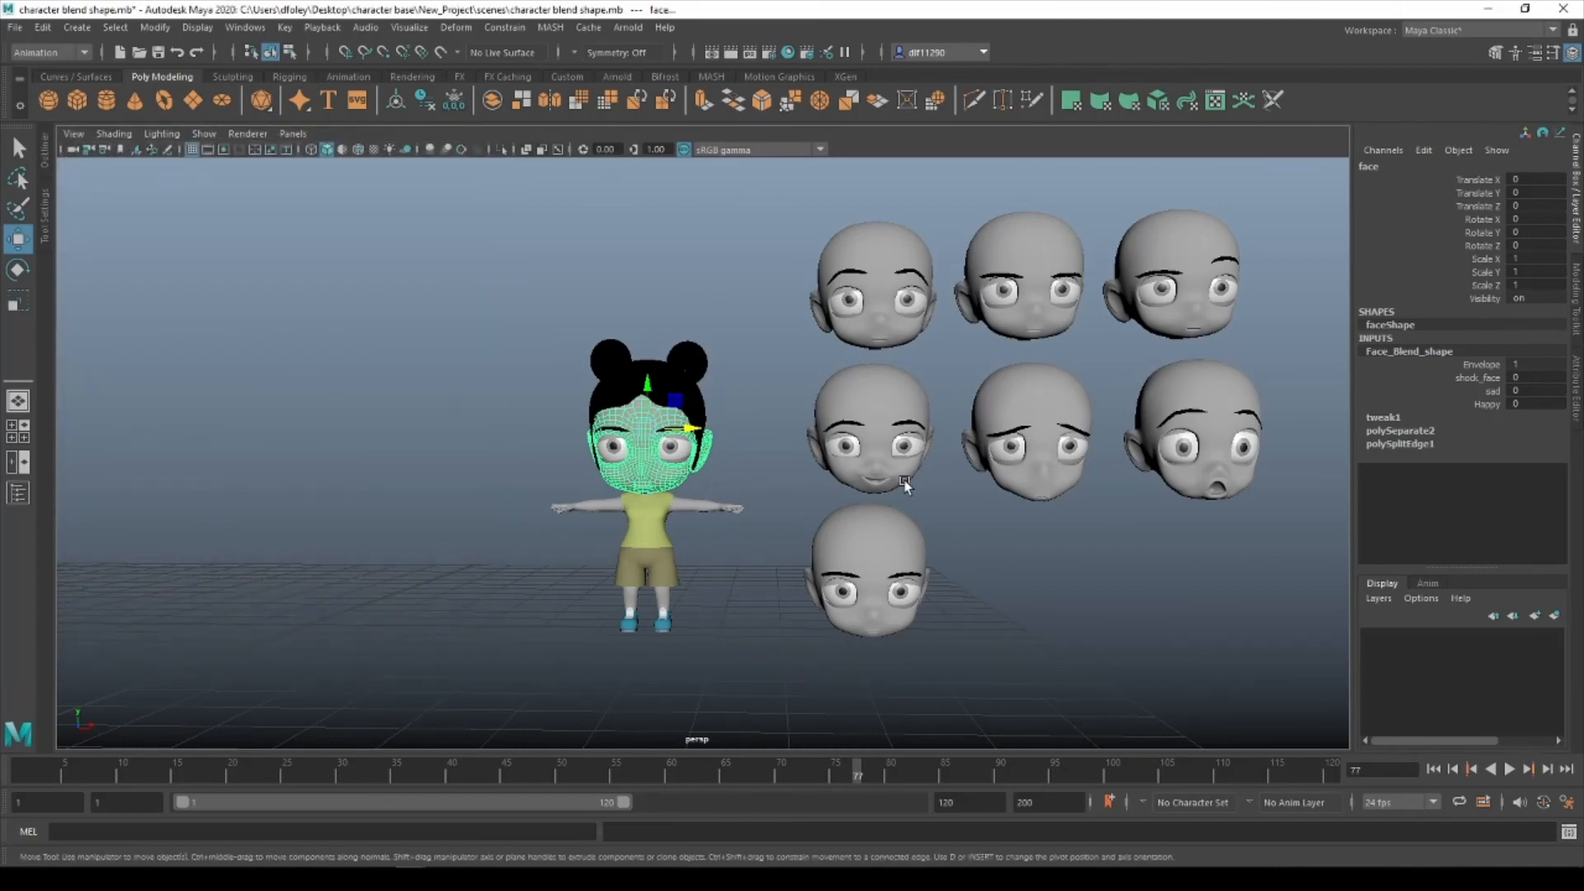
scroll(841, 624, down, 2)
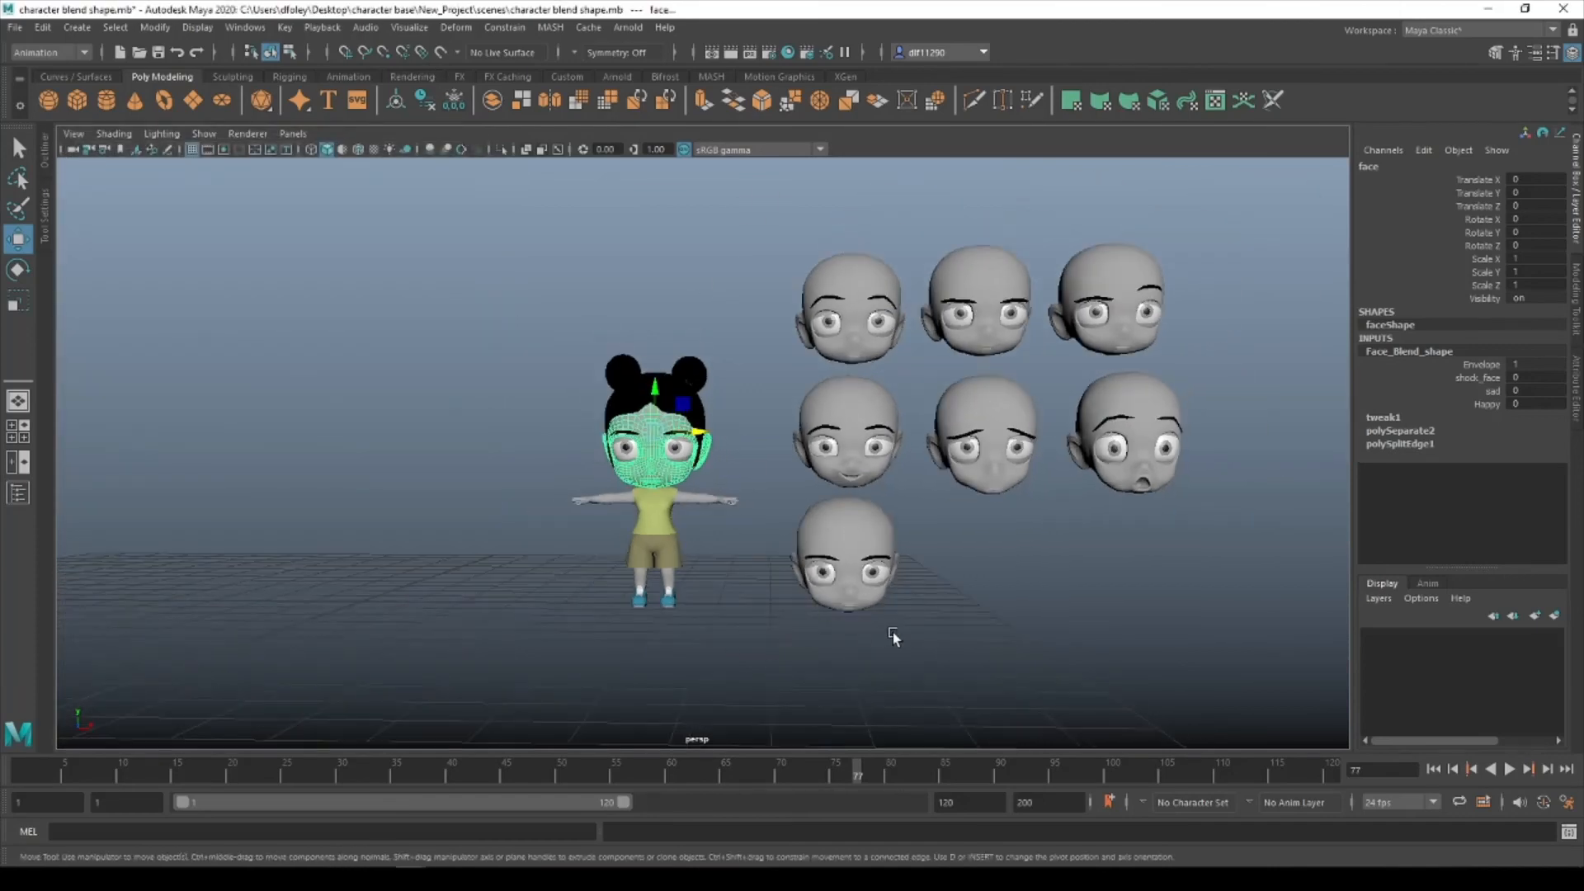
Add the single head in the lowest row as a new target of the face's Face_Blend_shape and show its target list.
click(938, 620)
click(851, 527)
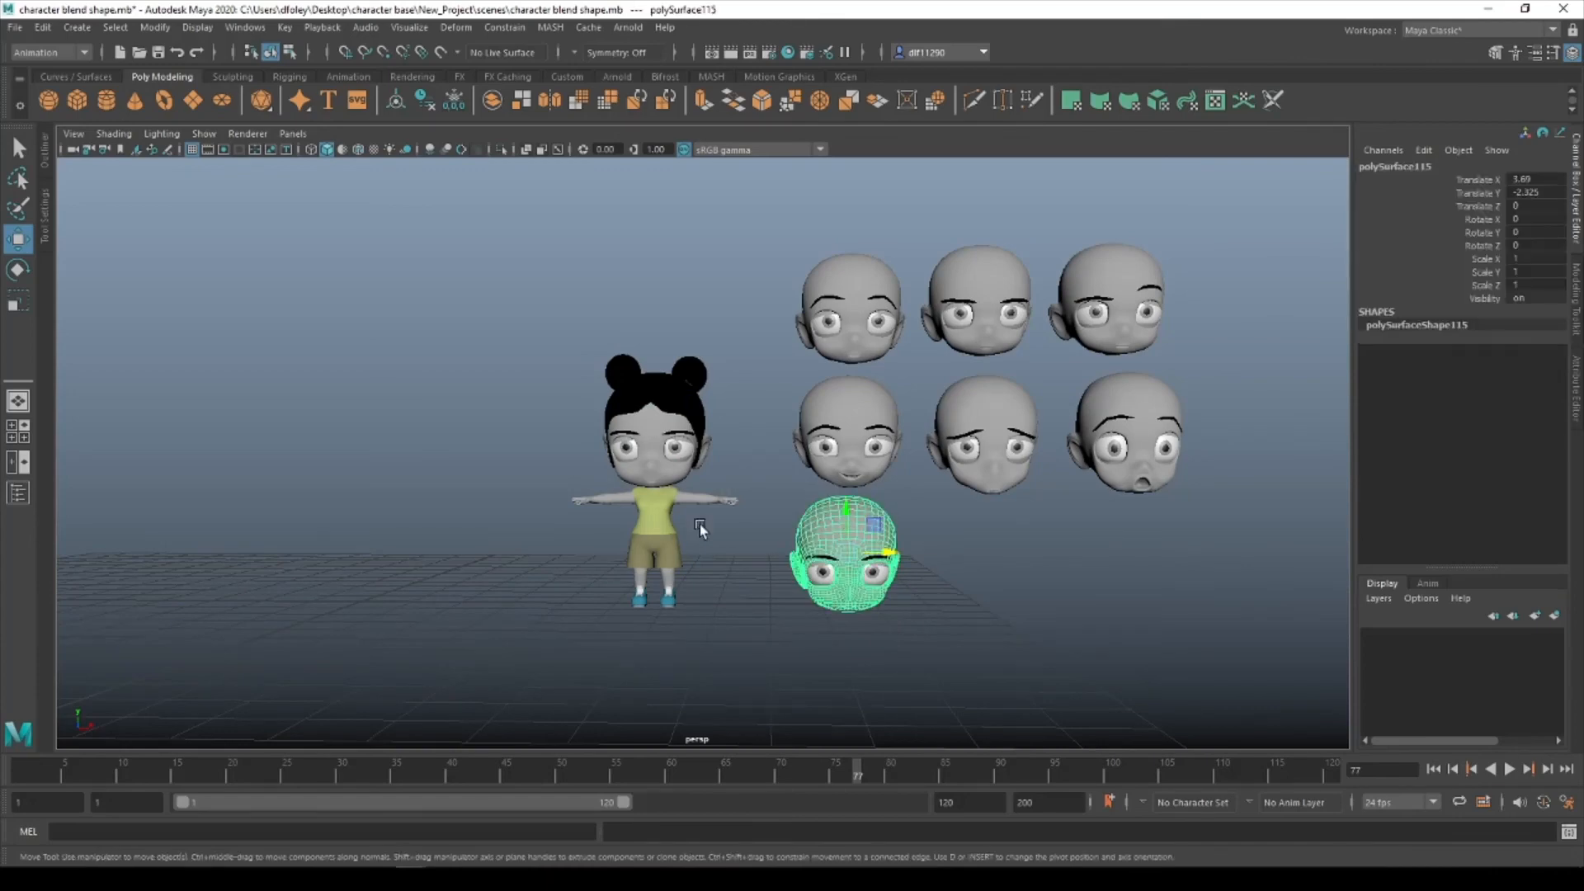
alt+middle_drag(962, 587, 805, 528)
scroll(687, 500, up, 5)
alt+drag(752, 559, 794, 563)
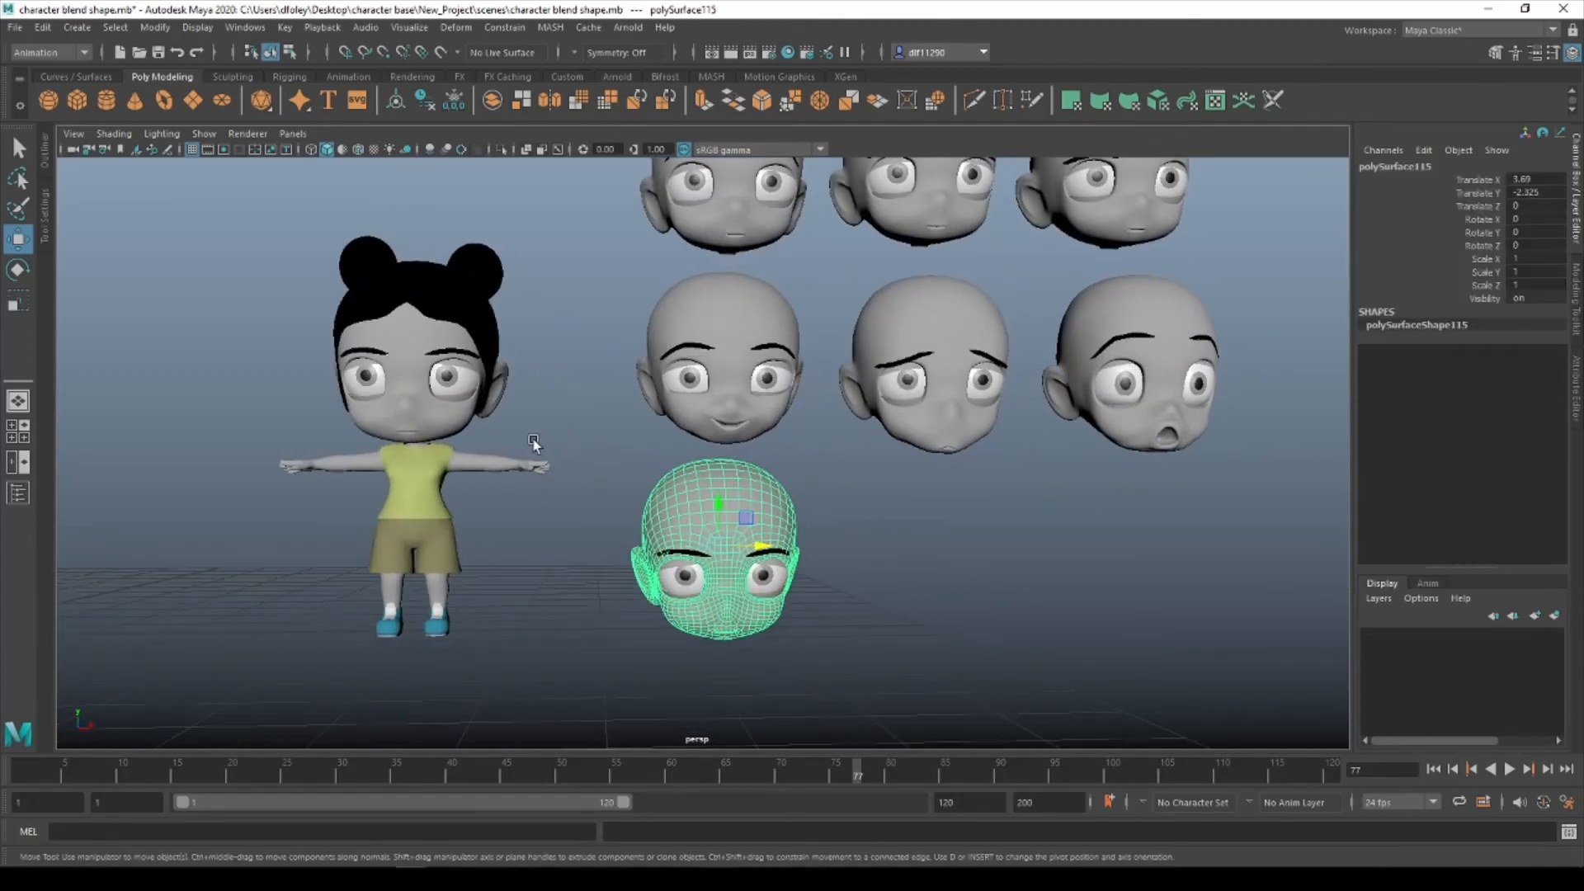
alt+drag(508, 435, 641, 462)
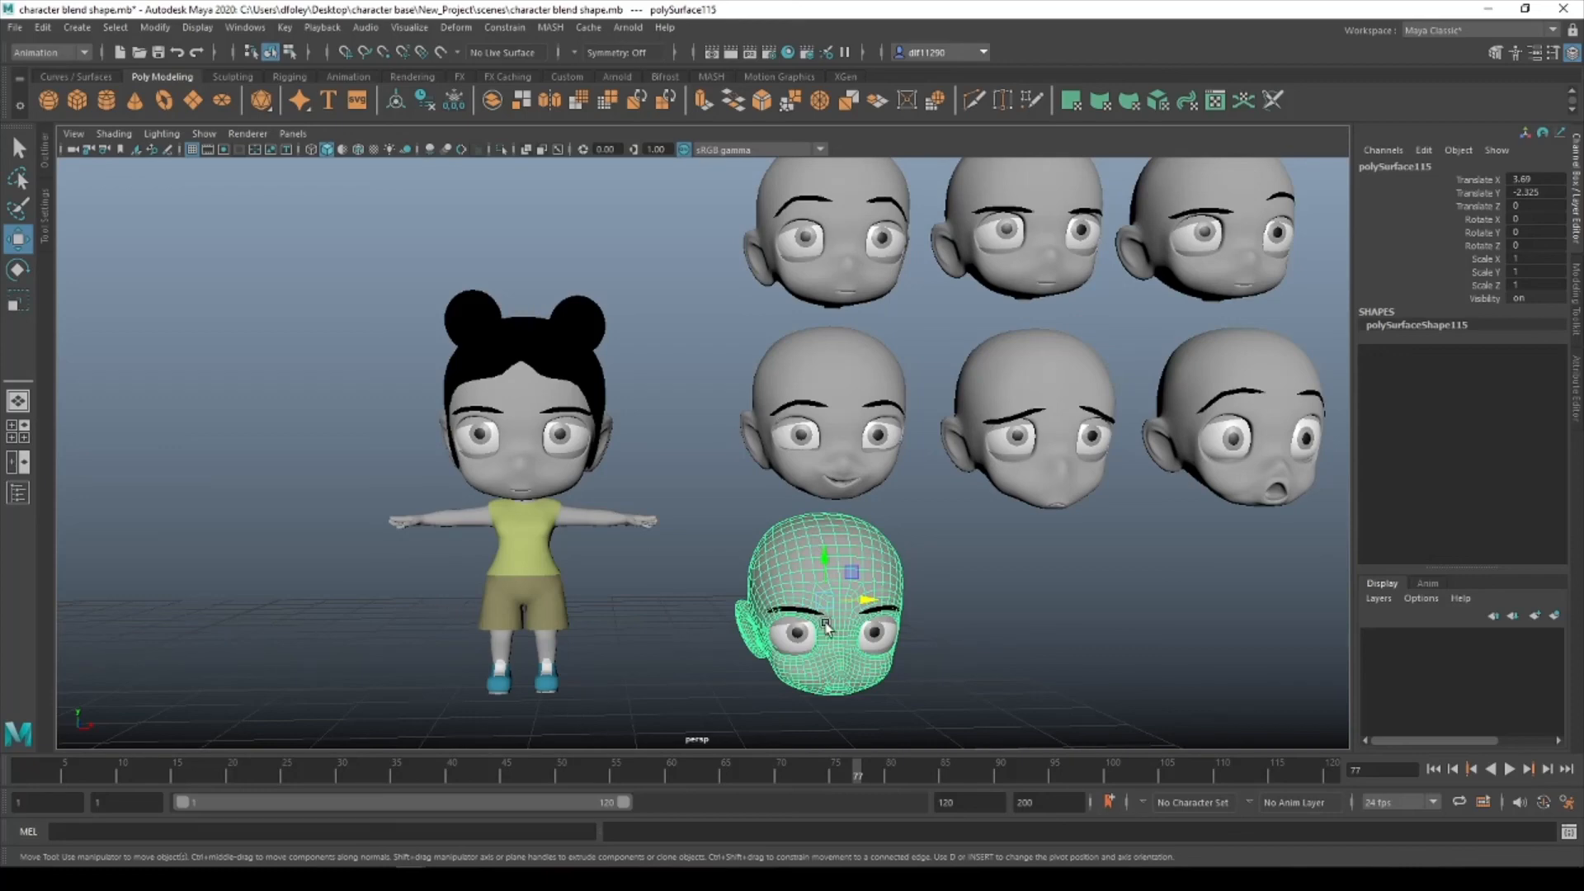
click(523, 469)
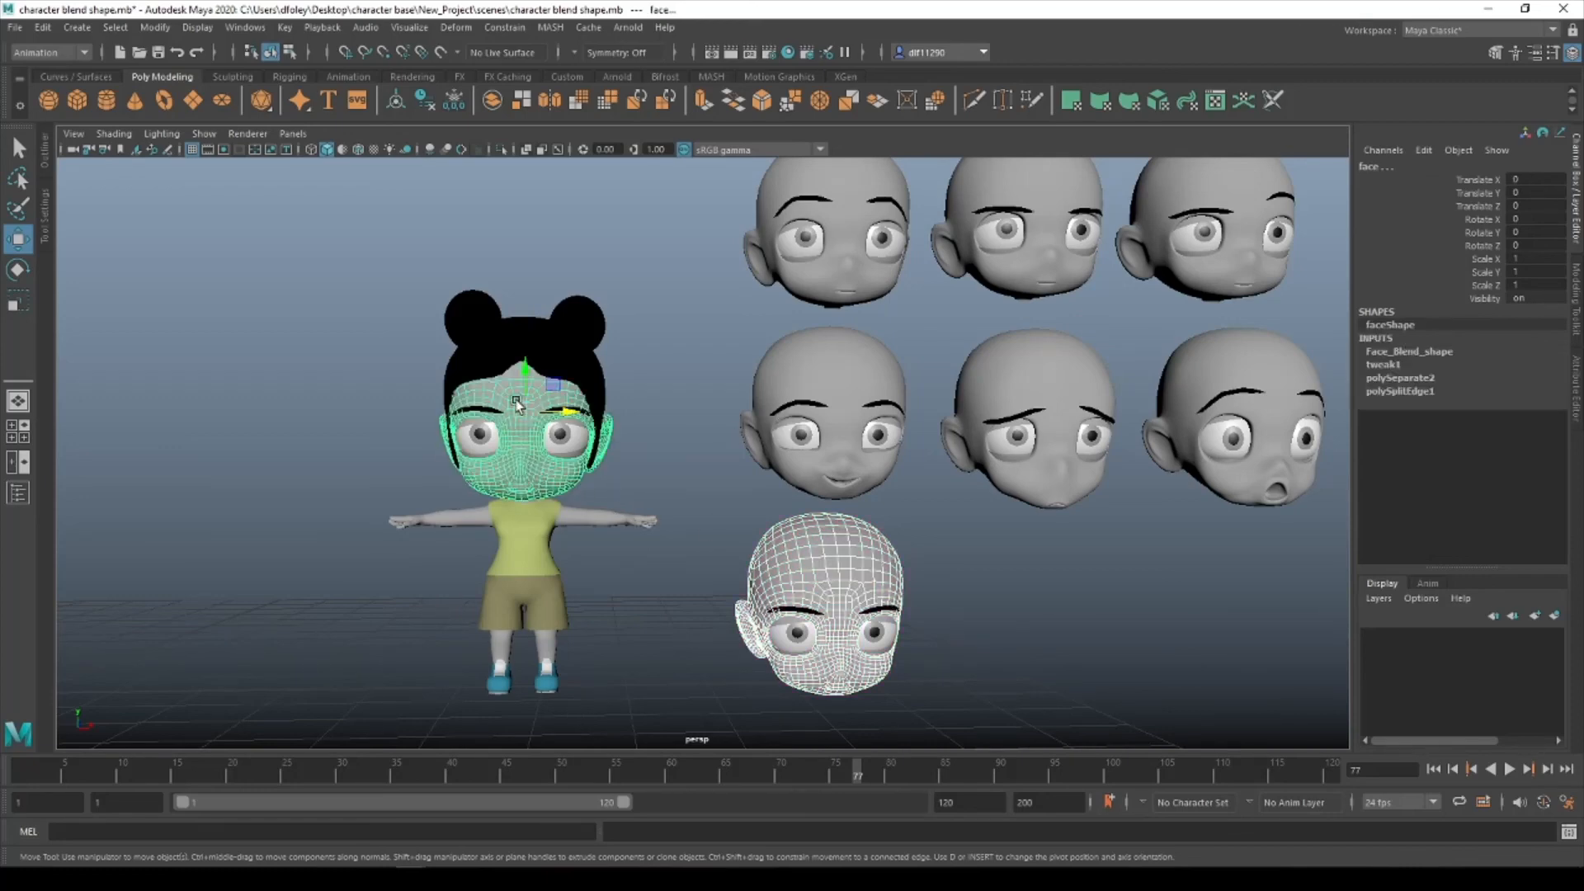
click(456, 29)
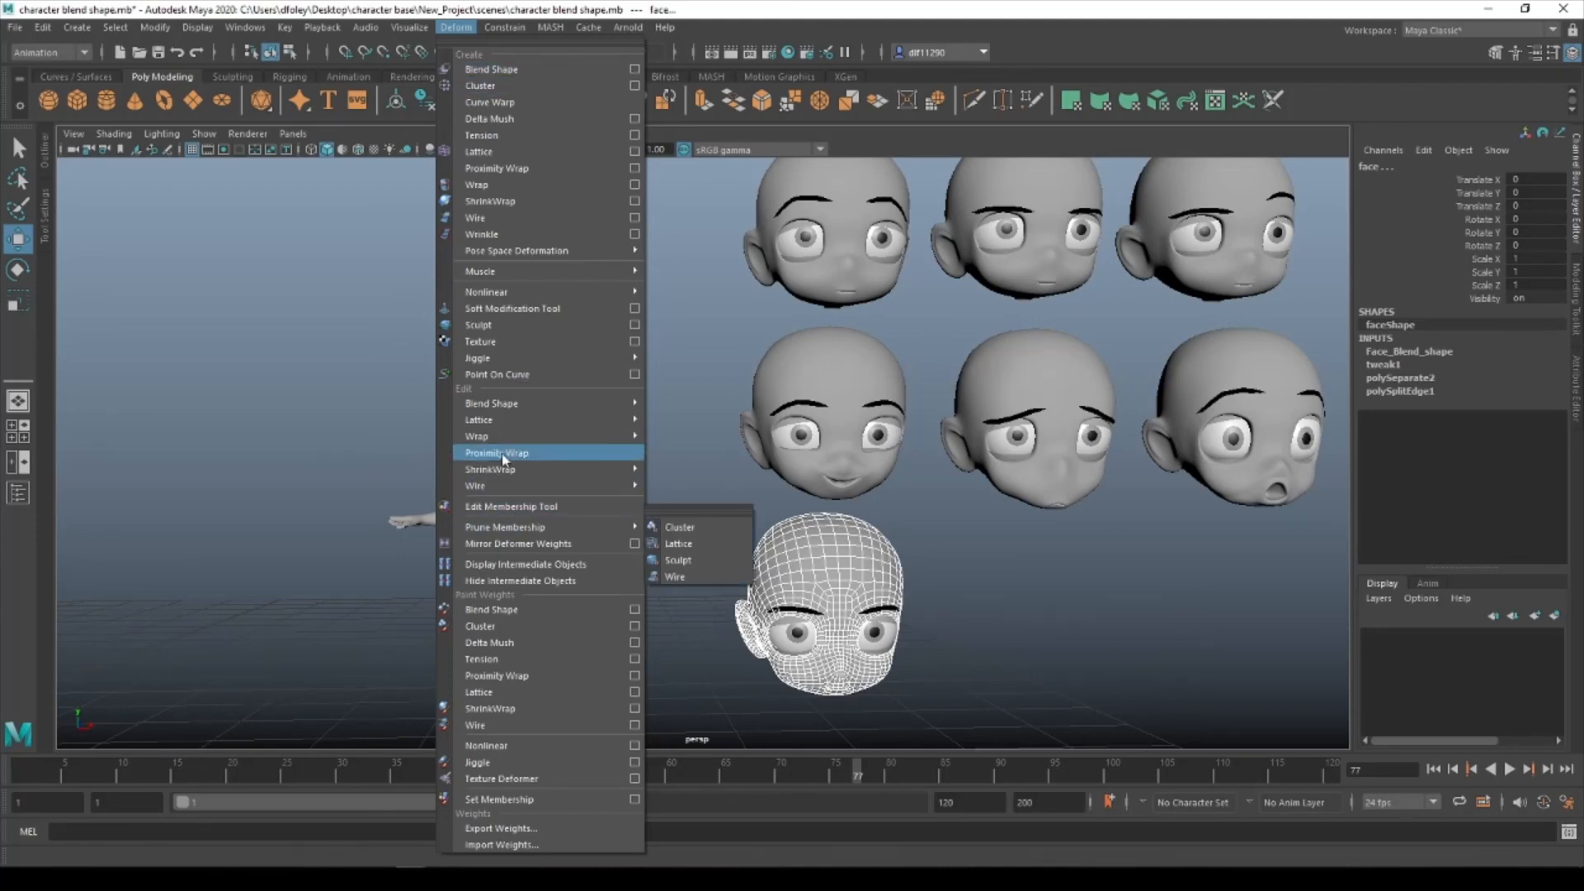
mouse_move(468, 405)
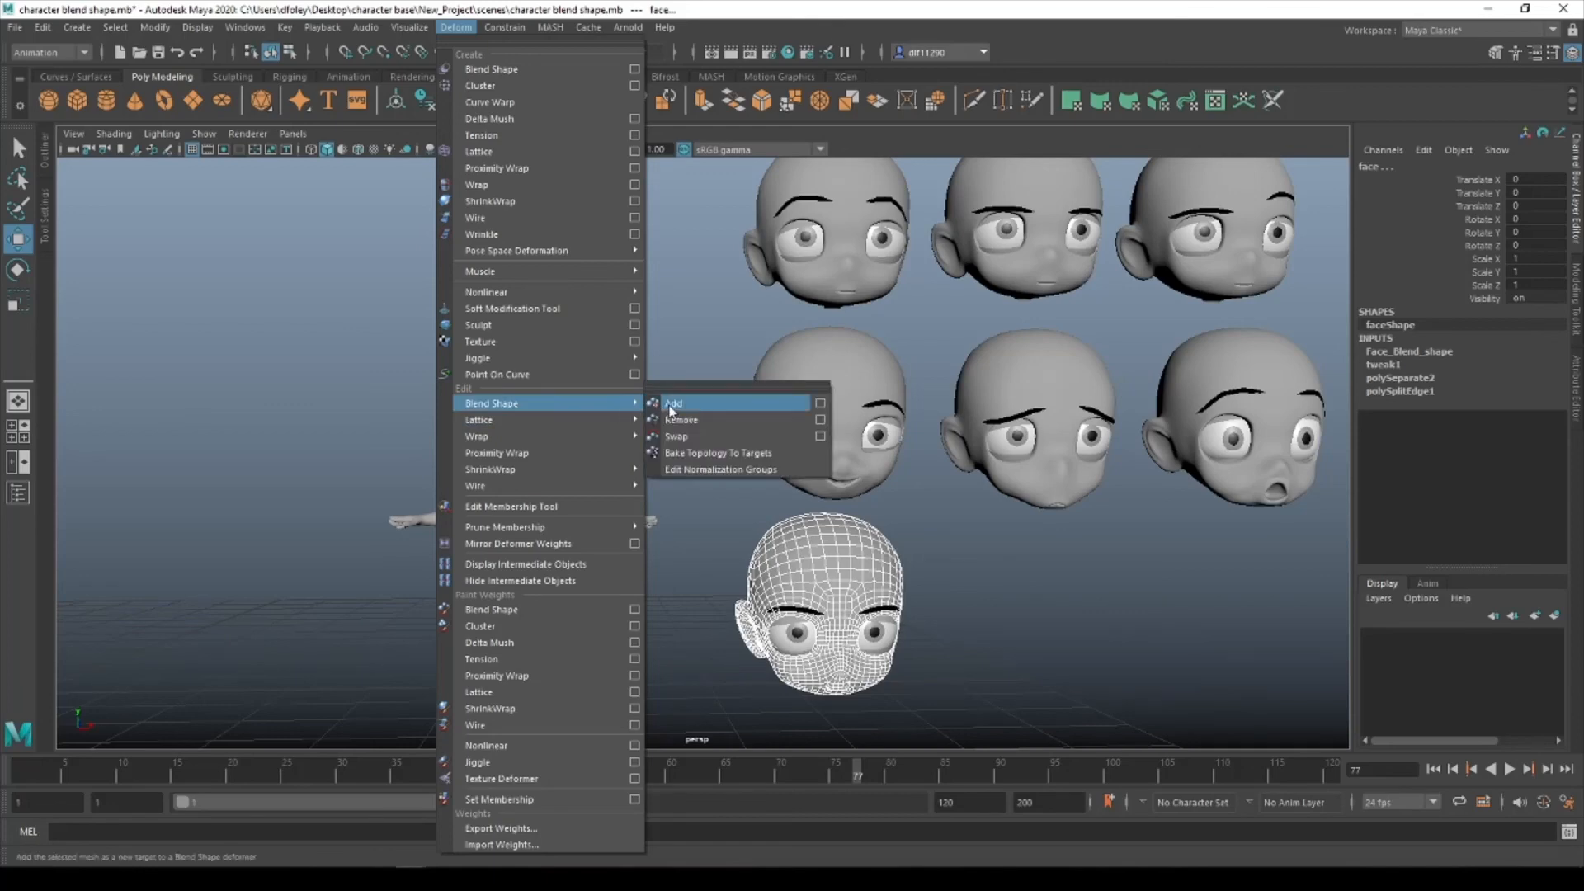
click(666, 404)
click(545, 485)
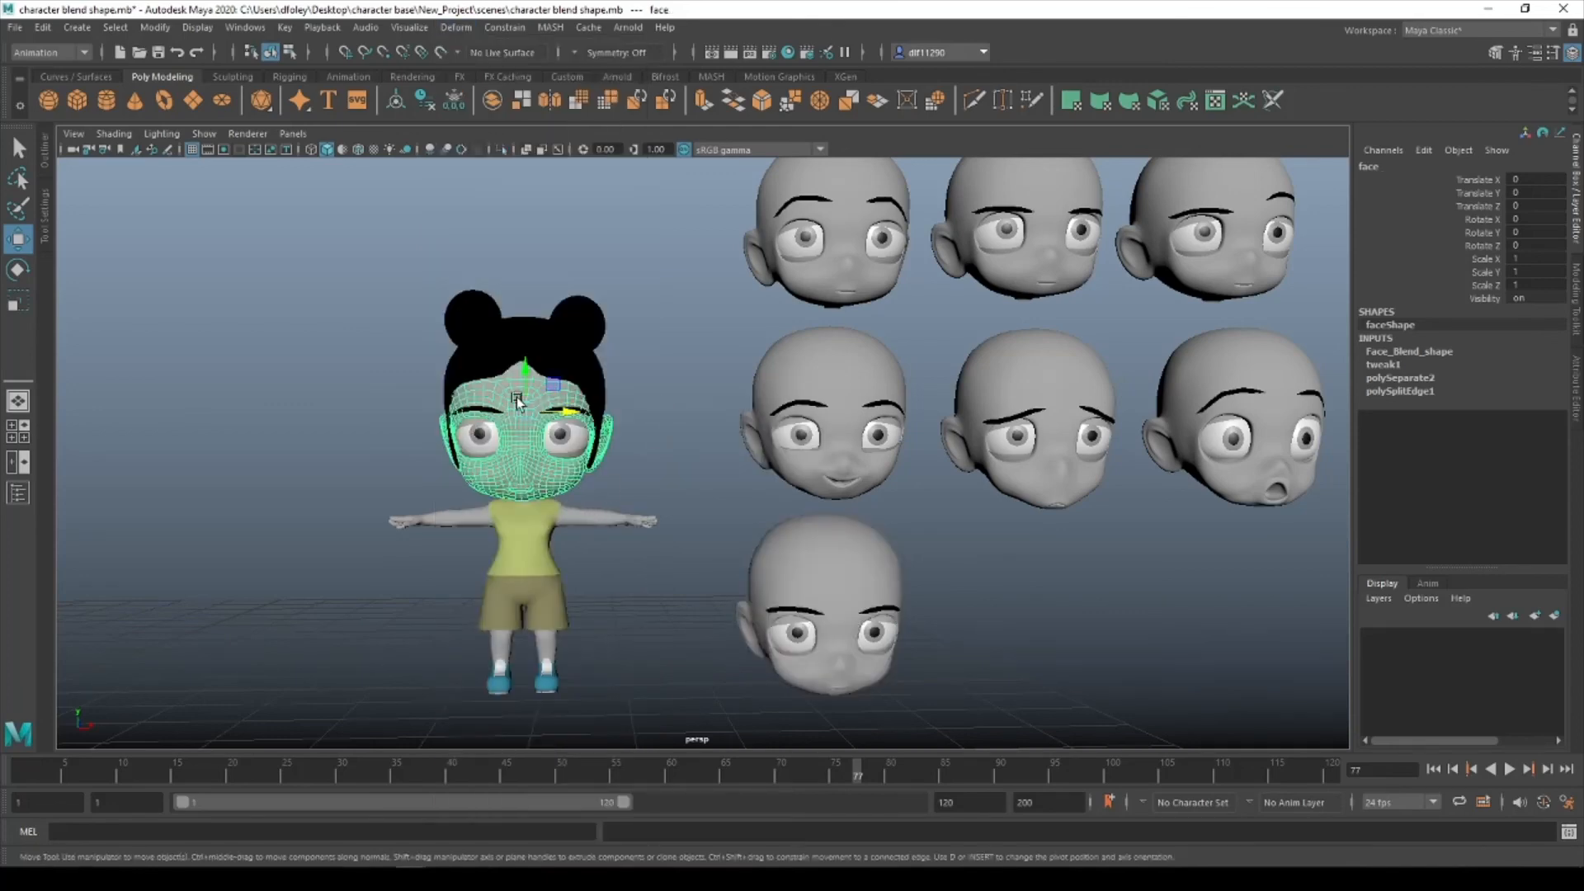
click(1432, 350)
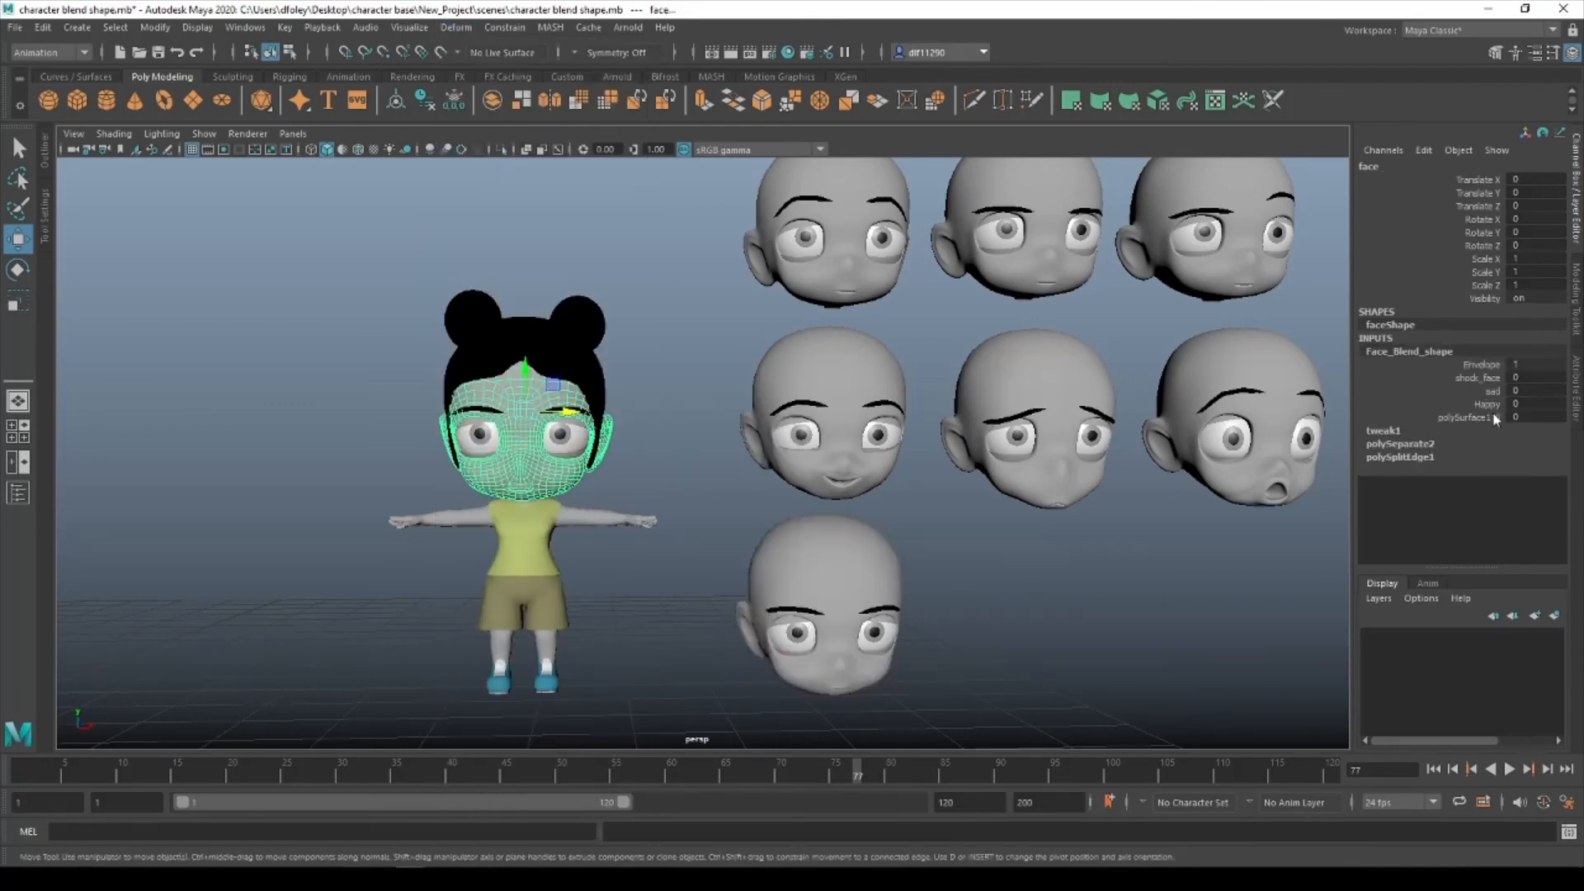